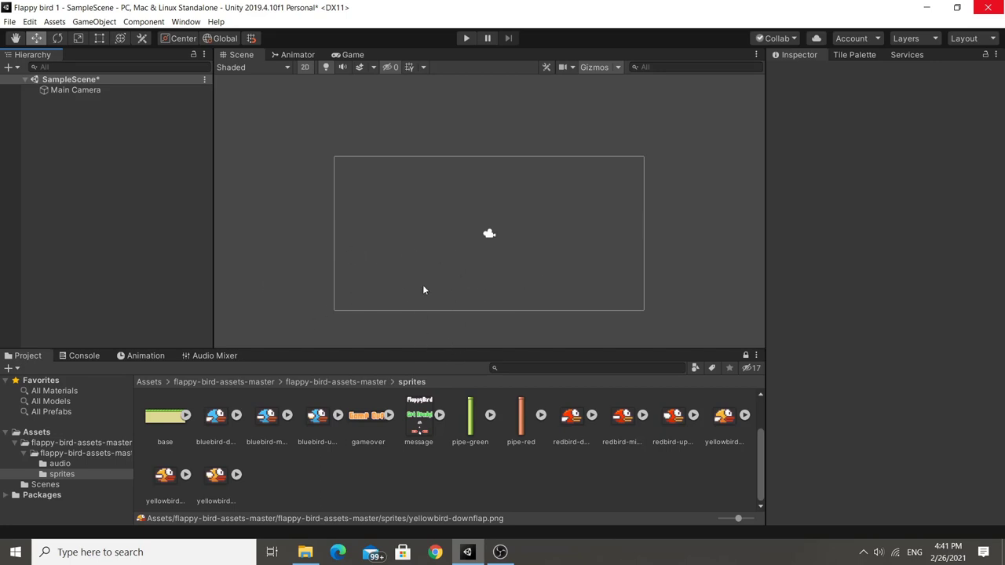
Drag the yellowbird-upflap sprite into the Hierarchy to create a bird object at the origin.
{"action": "left_click", "coordinate": [216, 489]}
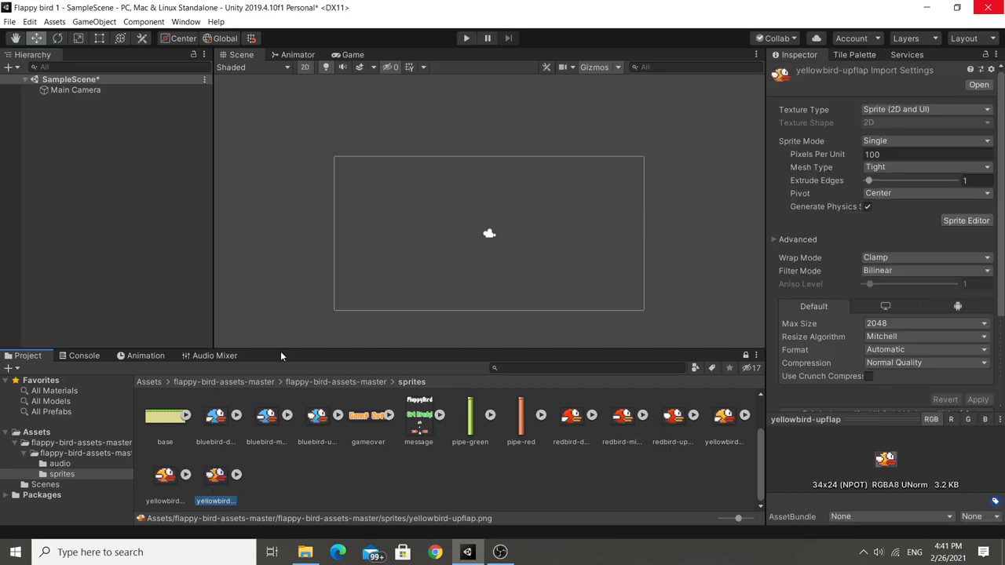
{"action": "left_click", "coordinate": [560, 294]}
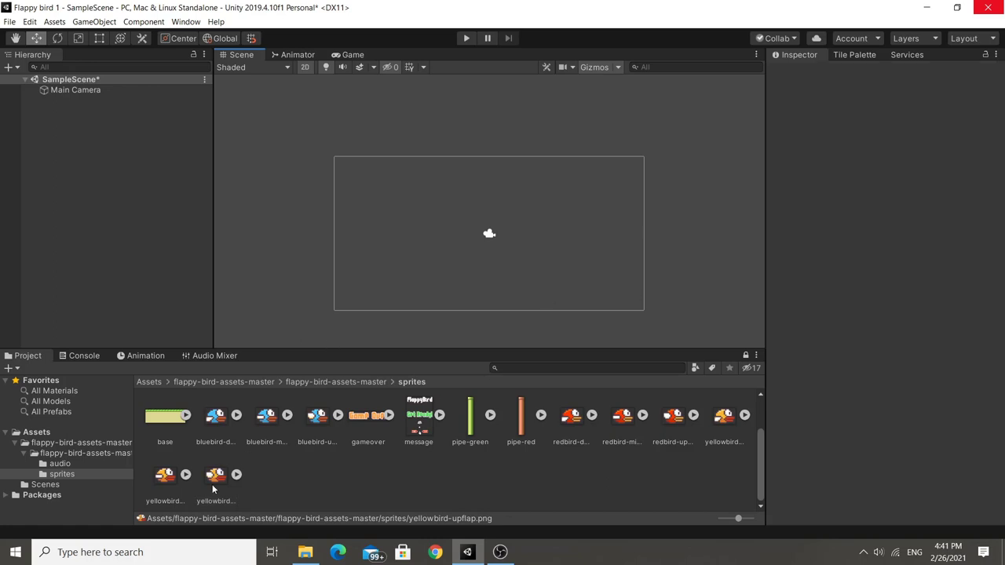
{"action": "left_click_drag", "start_coordinate": [216, 489], "coordinate": [155, 240]}
{"action": "left_click_drag", "start_coordinate": [156, 236], "coordinate": [156, 235]}
Frame the new yellowbird-upflap bird in the Scene view with F.
{"action": "scroll", "coordinate": [498, 255], "scroll_direction": "up", "scroll_amount": 3}
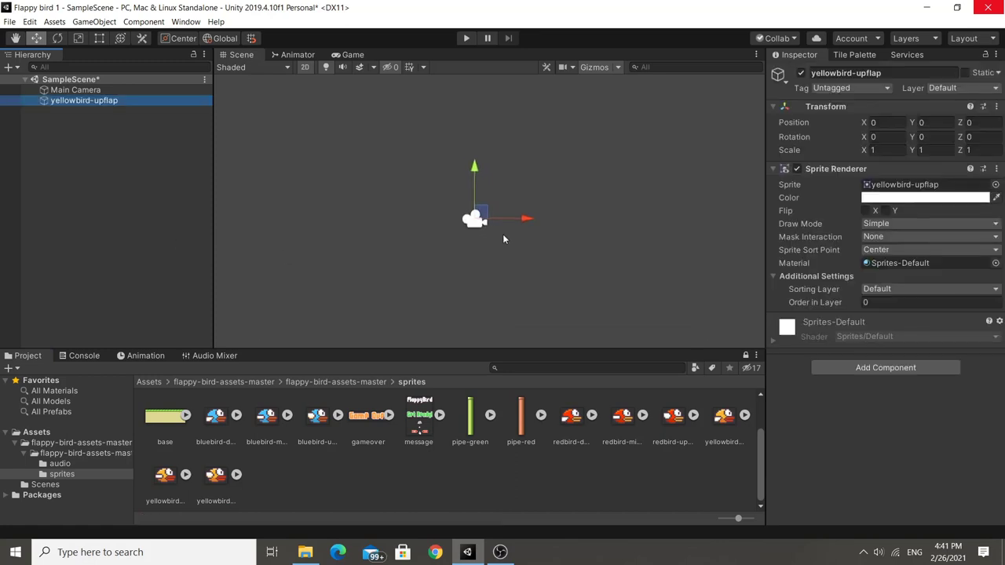
{"action": "scroll", "coordinate": [475, 233], "scroll_direction": "up", "scroll_amount": 3}
{"action": "scroll", "coordinate": [452, 169], "scroll_direction": "up", "scroll_amount": 3}
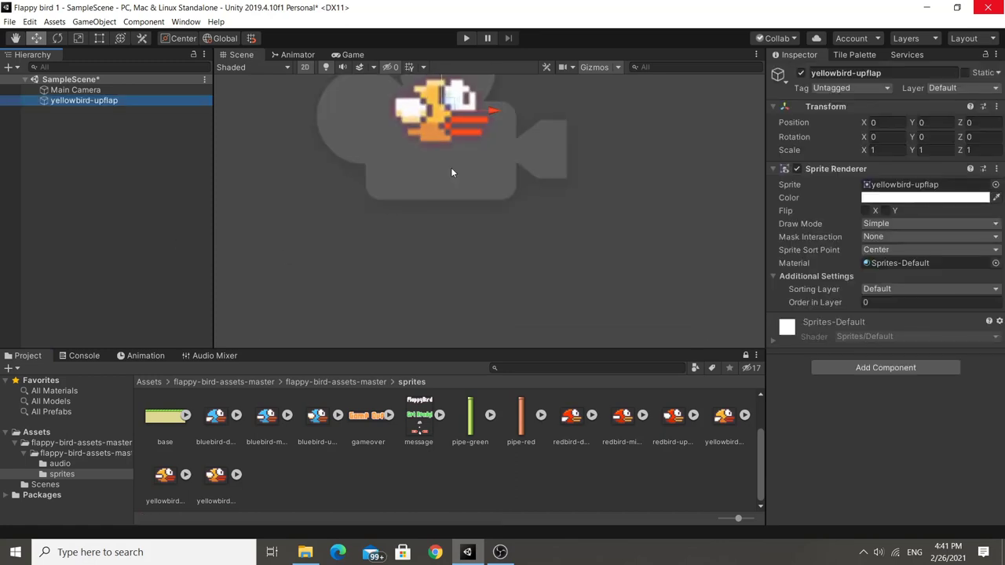
{"action": "scroll", "coordinate": [473, 260], "scroll_direction": "up", "scroll_amount": 2}
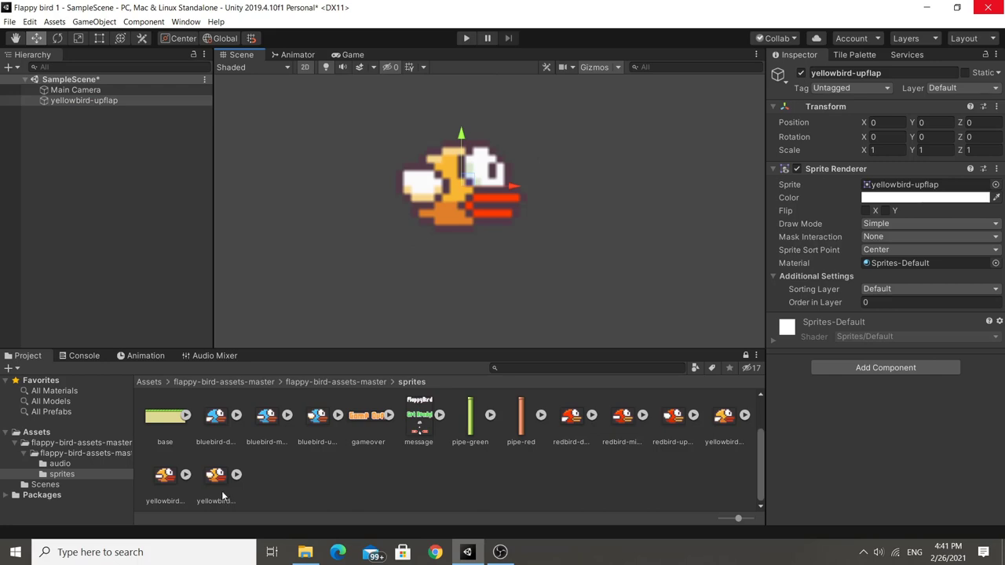
{"action": "mouse_move", "coordinate": [225, 495]}
{"action": "left_mouse_down"}
{"action": "mouse_move", "coordinate": [386, 480]}
{"action": "mouse_move", "coordinate": [299, 484]}
{"action": "left_mouse_up"}
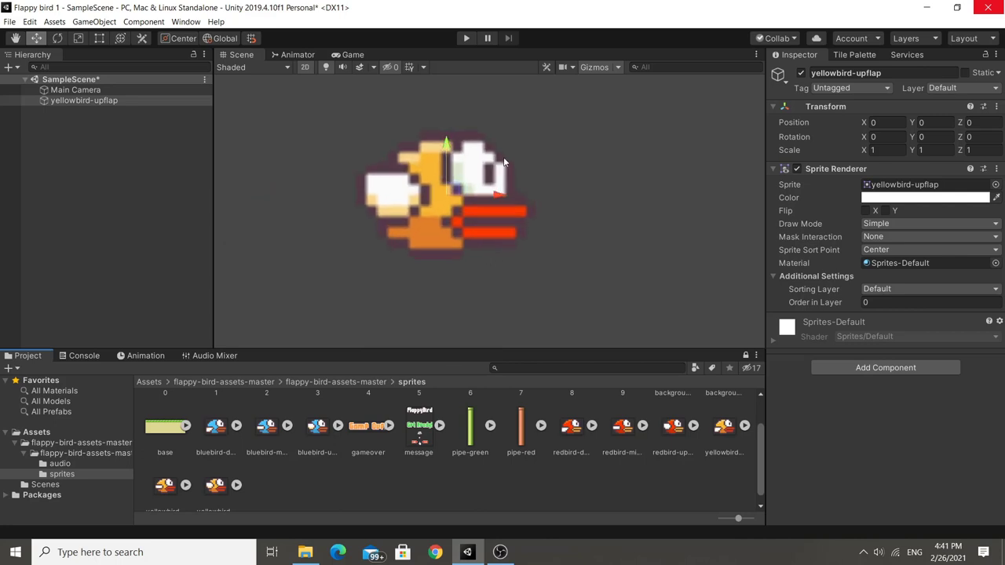
{"action": "scroll", "coordinate": [519, 157], "scroll_direction": "down", "scroll_amount": 5}
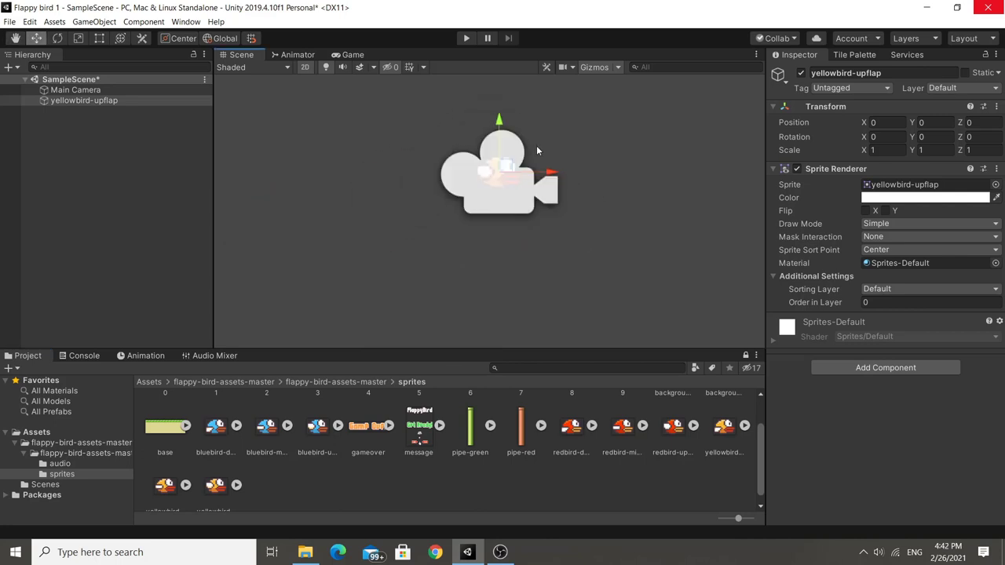
{"action": "key", "text": "f"}
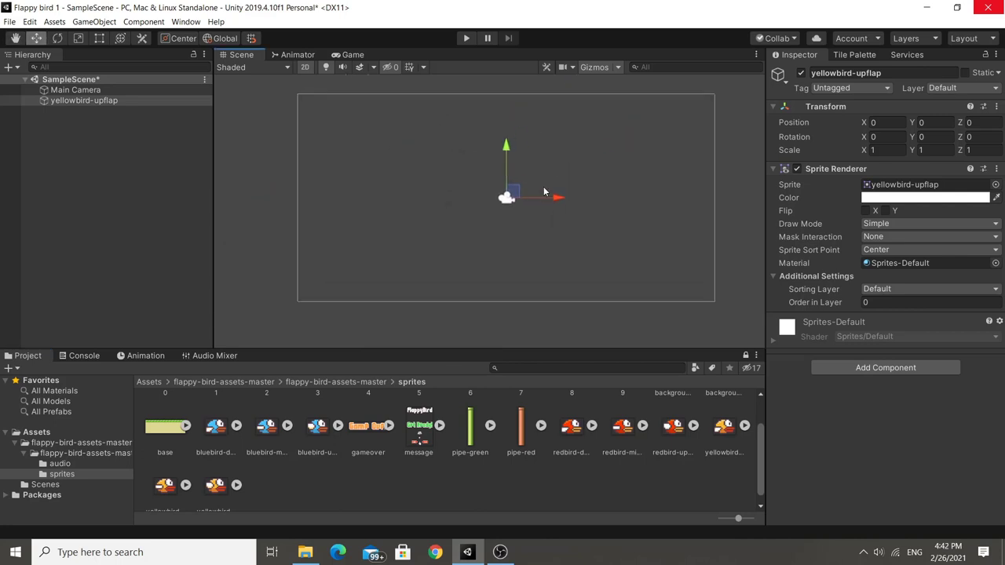
{"action": "left_click", "coordinate": [114, 91]}
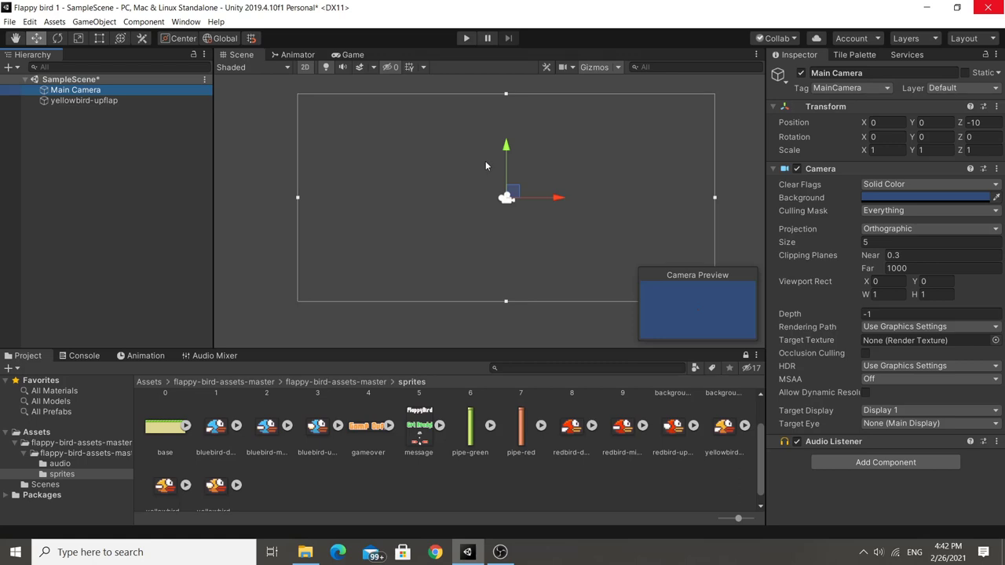
{"action": "middle_click_drag", "start_coordinate": [529, 146], "coordinate": [515, 161]}
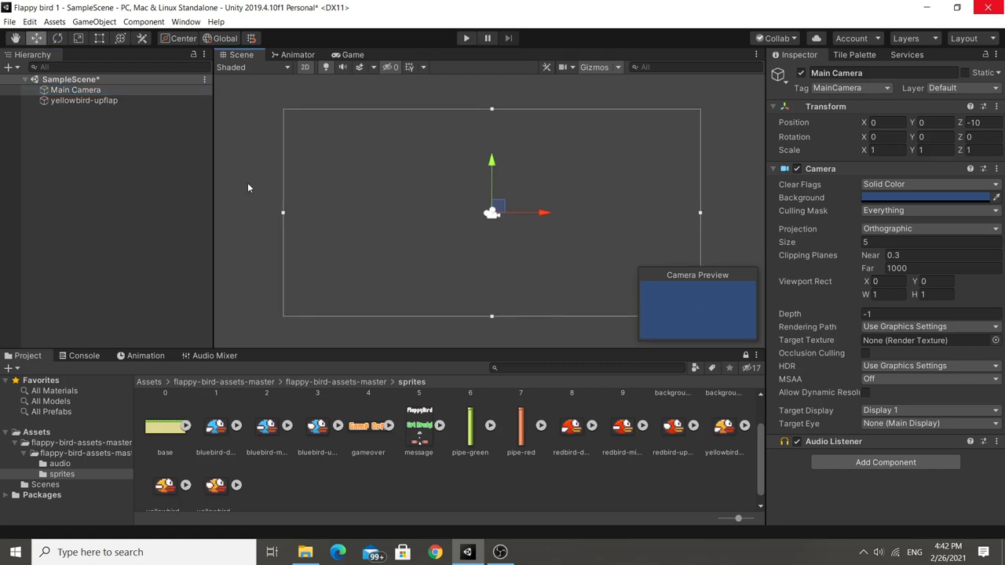
{"action": "left_click", "coordinate": [350, 56]}
{"action": "left_click", "coordinate": [250, 57]}
{"action": "scroll", "coordinate": [360, 204], "scroll_direction": "up", "scroll_amount": 3}
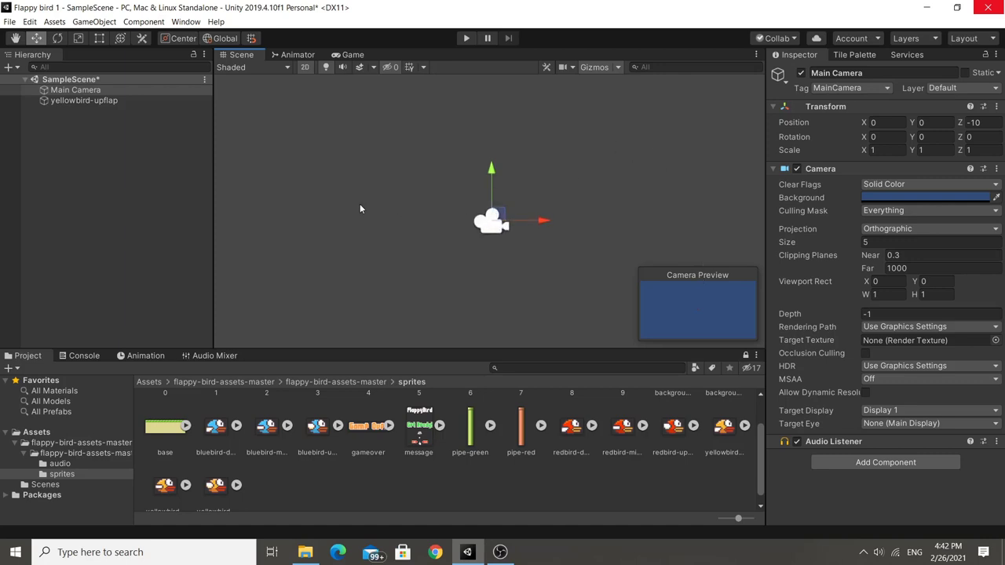
{"action": "left_click", "coordinate": [81, 101]}
{"action": "scroll", "coordinate": [487, 252], "scroll_direction": "up", "scroll_amount": 6}
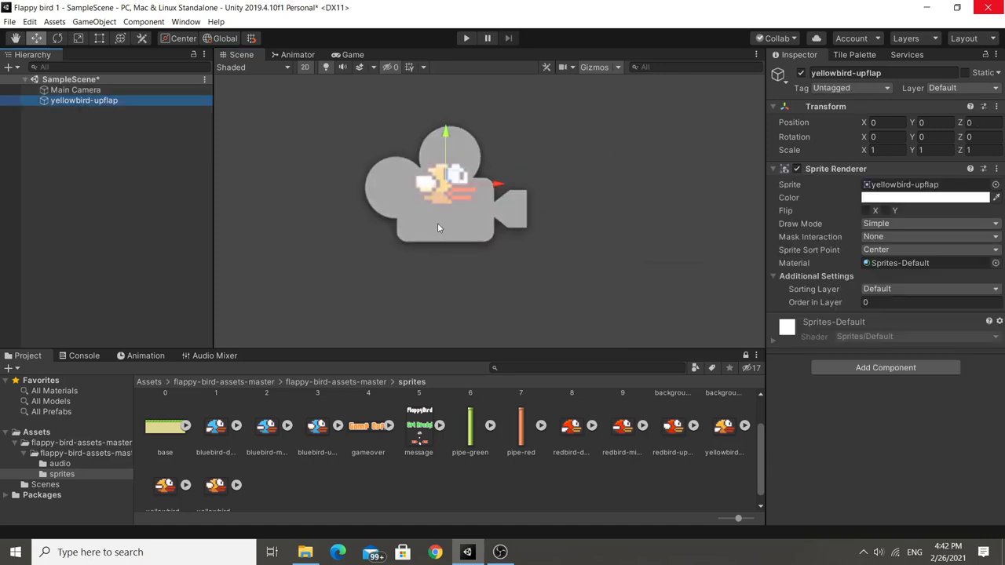
{"action": "key", "text": "w"}
{"action": "scroll", "coordinate": [573, 210], "scroll_direction": "up", "scroll_amount": 2}
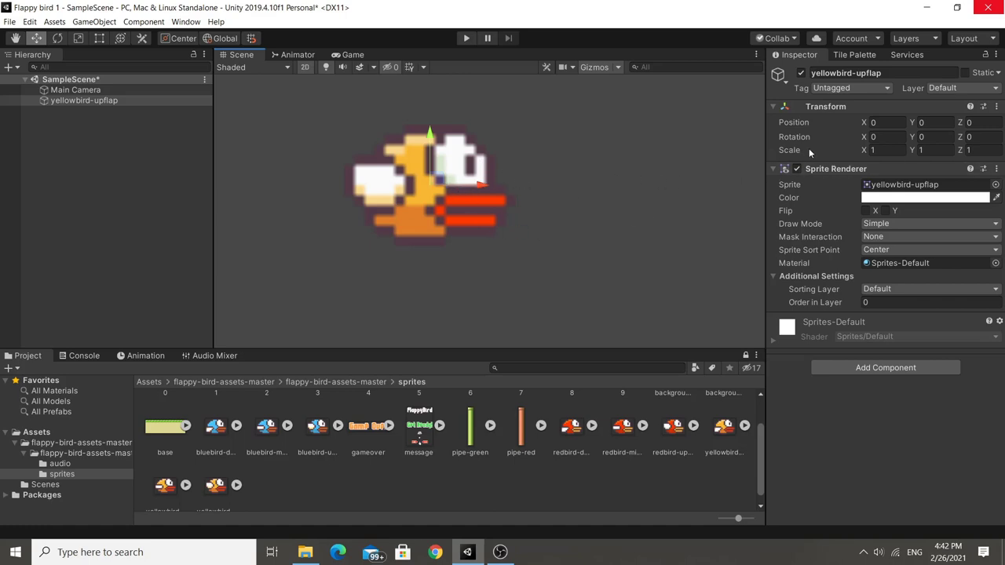
Set the yellowbird-upflap bird's Transform scale X and Y to 5.
{"action": "left_click", "coordinate": [876, 150]}
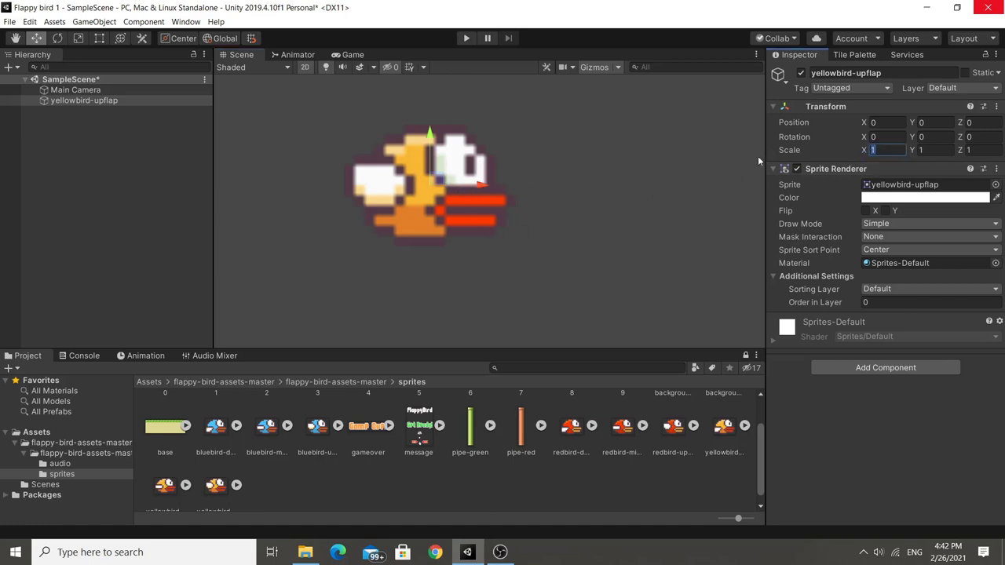
{"action": "left_click", "coordinate": [90, 91]}
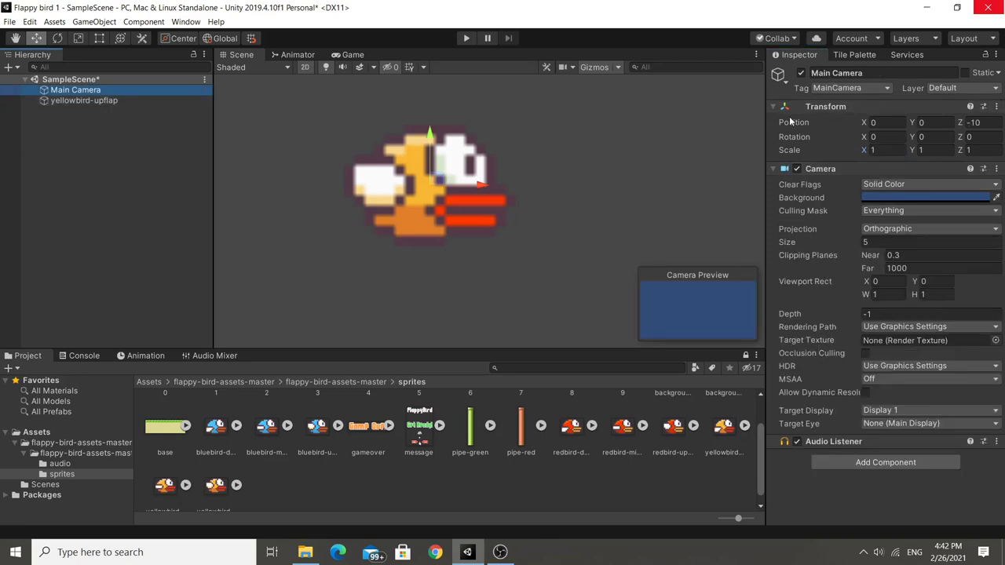
{"action": "left_click", "coordinate": [128, 101]}
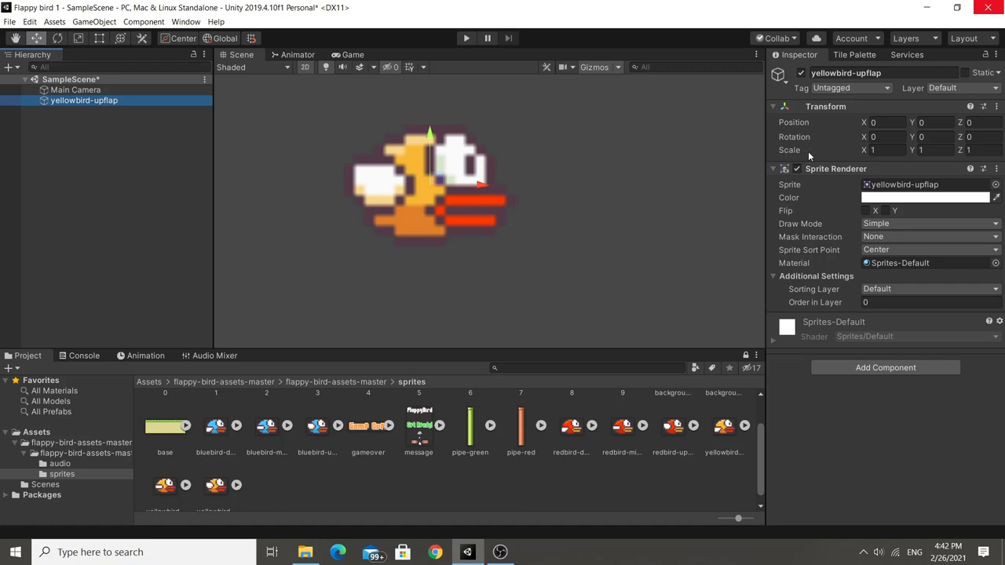
{"action": "scroll", "coordinate": [503, 200], "scroll_direction": "down", "scroll_amount": 3}
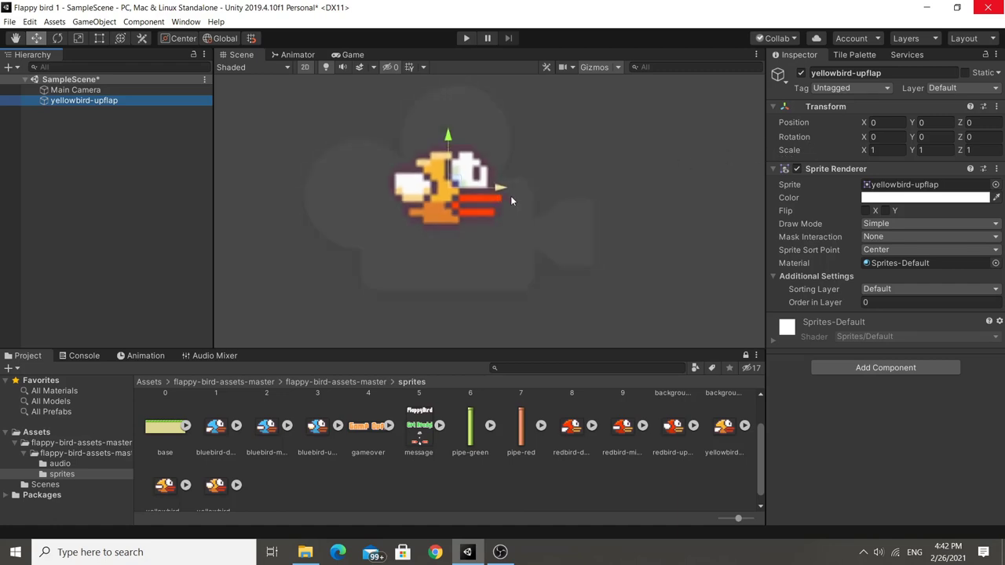
{"action": "left_click", "coordinate": [885, 150]}
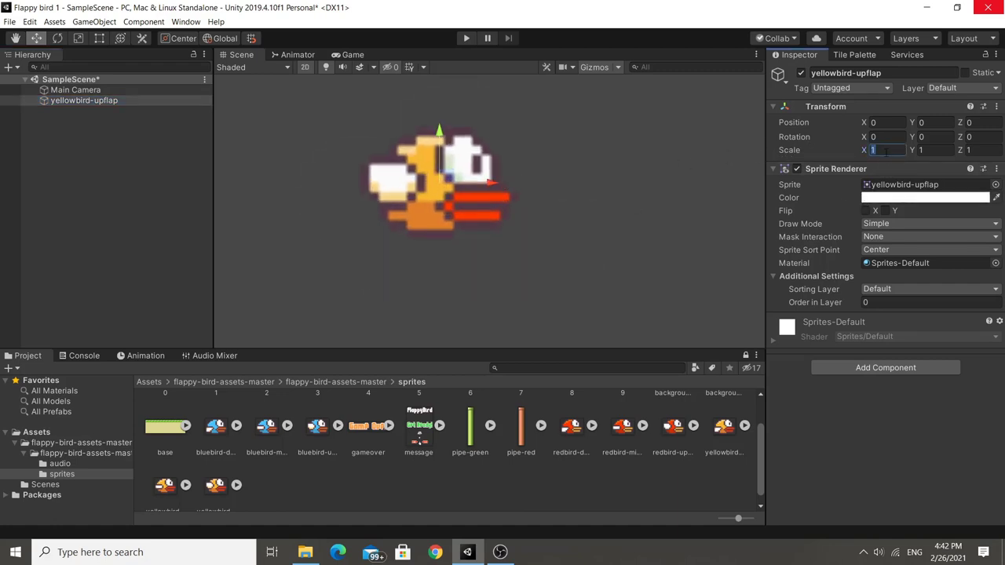
{"action": "type", "text": "5"}
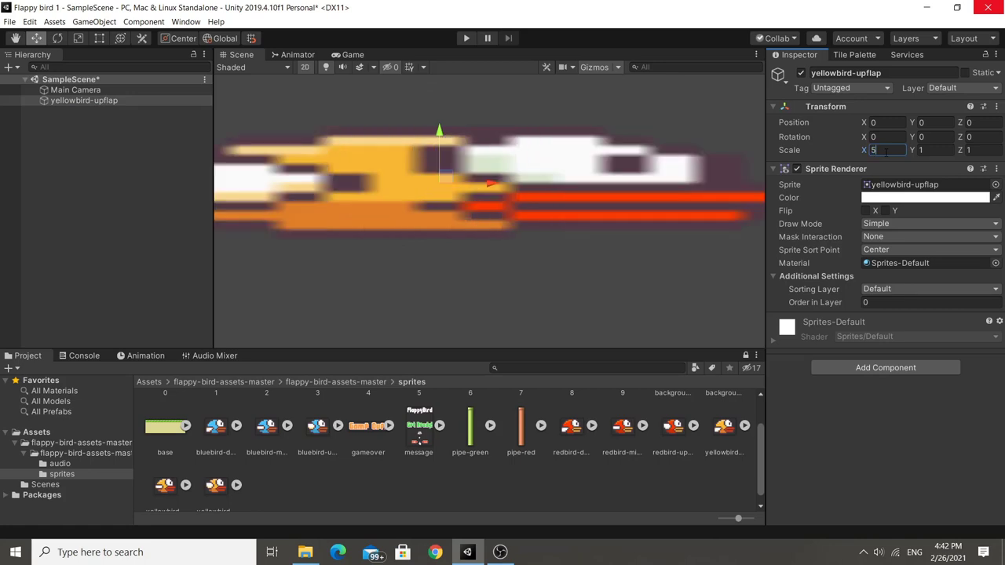
{"action": "left_click", "coordinate": [933, 150]}
{"action": "type", "text": "5"}
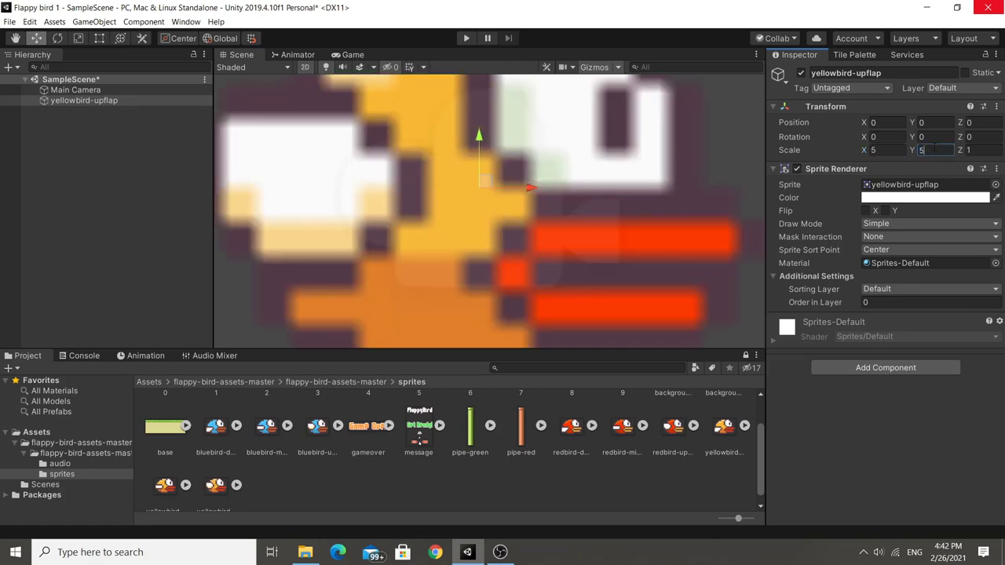
Drag a second yellowbird sprite into the Scene view just left of the enlarged bird.
{"action": "scroll", "coordinate": [435, 292], "scroll_direction": "down", "scroll_amount": 5}
{"action": "scroll", "coordinate": [444, 271], "scroll_direction": "down", "scroll_amount": 2}
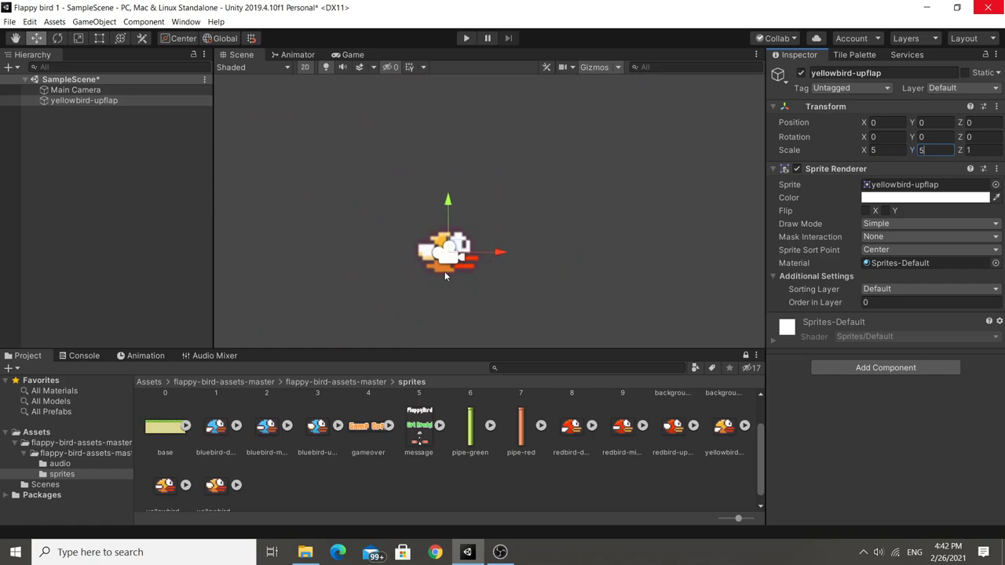
{"action": "middle_click_drag", "start_coordinate": [445, 271], "coordinate": [484, 234]}
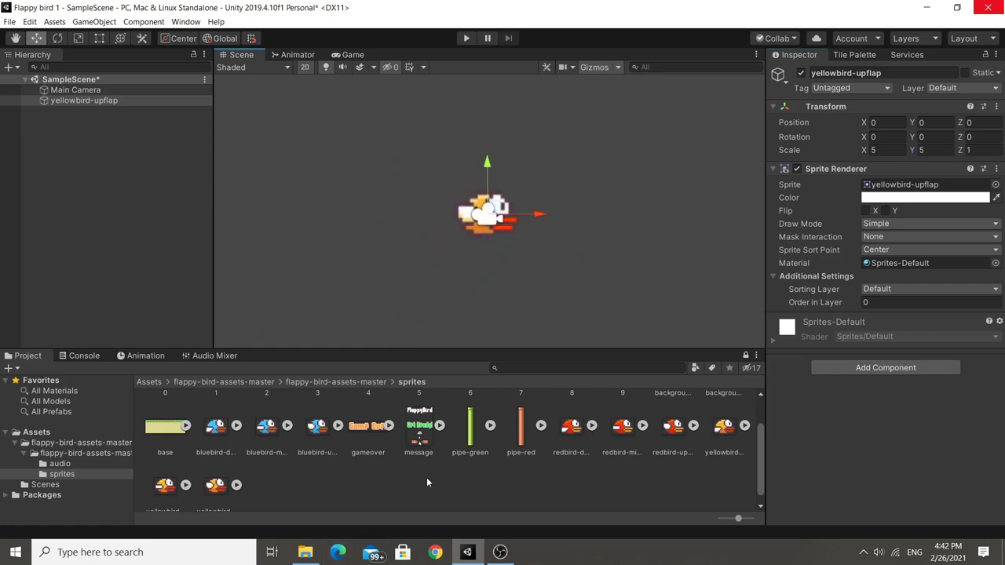
{"action": "scroll", "coordinate": [431, 481], "scroll_direction": "down", "scroll_amount": 1}
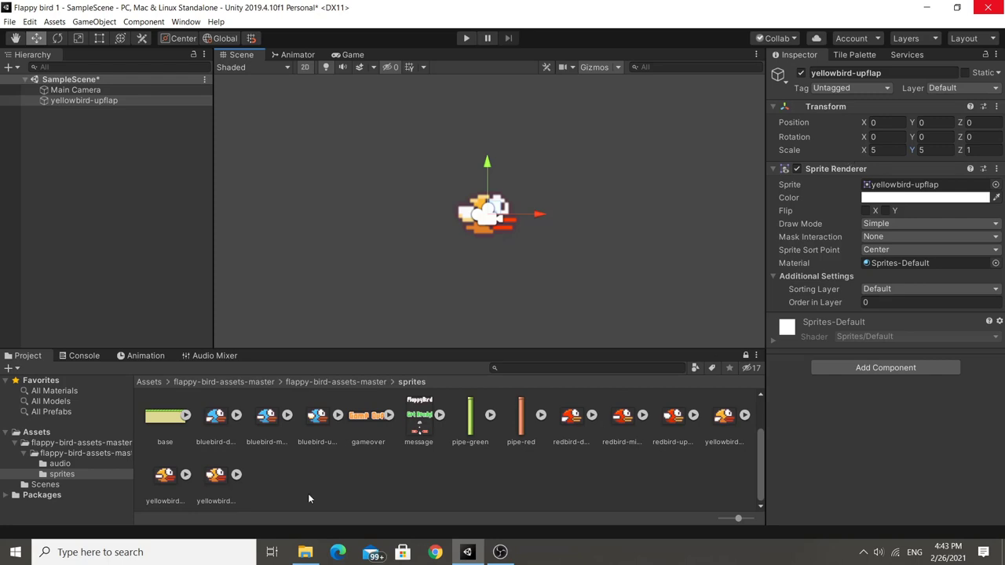
{"action": "mouse_move", "coordinate": [215, 475]}
{"action": "left_mouse_down"}
{"action": "mouse_move", "coordinate": [504, 273]}
{"action": "mouse_move", "coordinate": [435, 225]}
{"action": "left_mouse_up"}
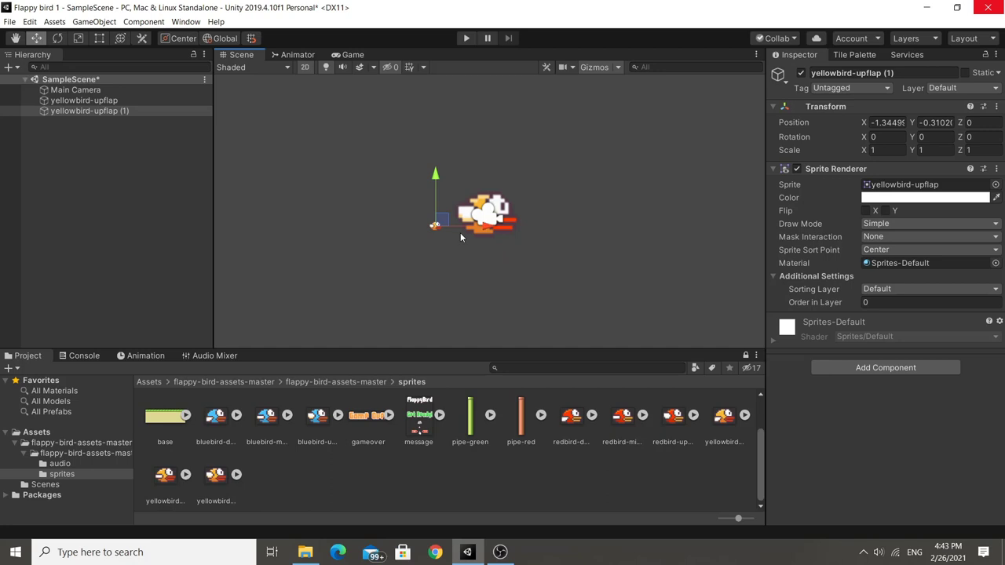
Delete the extra bird copy and reset the original bird's X scale to 1.
{"action": "key", "text": "Delete"}
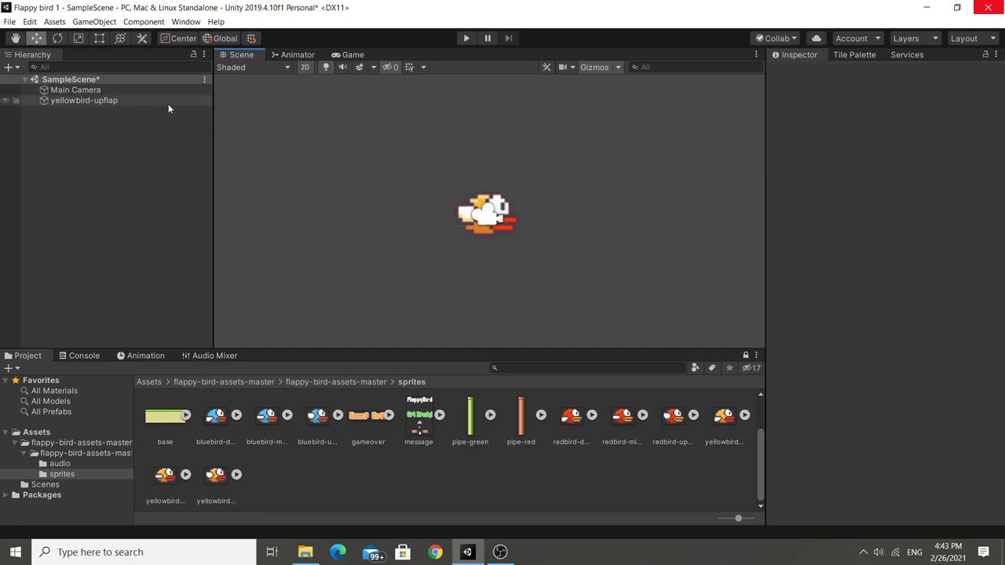
{"action": "left_click", "coordinate": [168, 102]}
{"action": "left_click", "coordinate": [876, 150]}
{"action": "type", "text": "1"}
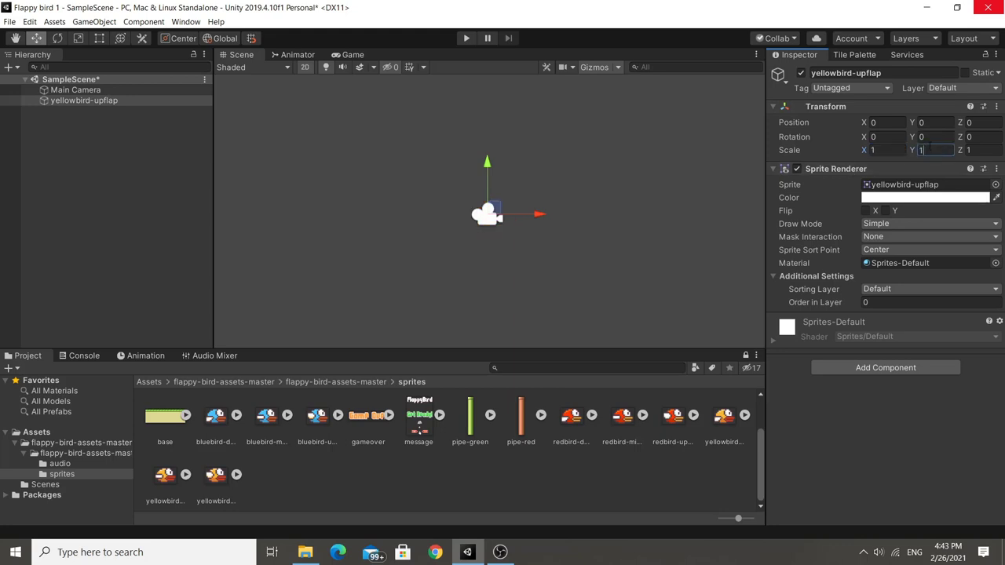
{"action": "left_click", "coordinate": [596, 479]}
Show the yellowbird-downflap sprite's import settings and add the other yellow bird sprites to the selection.
{"action": "scroll", "coordinate": [487, 224], "scroll_direction": "up", "scroll_amount": 2}
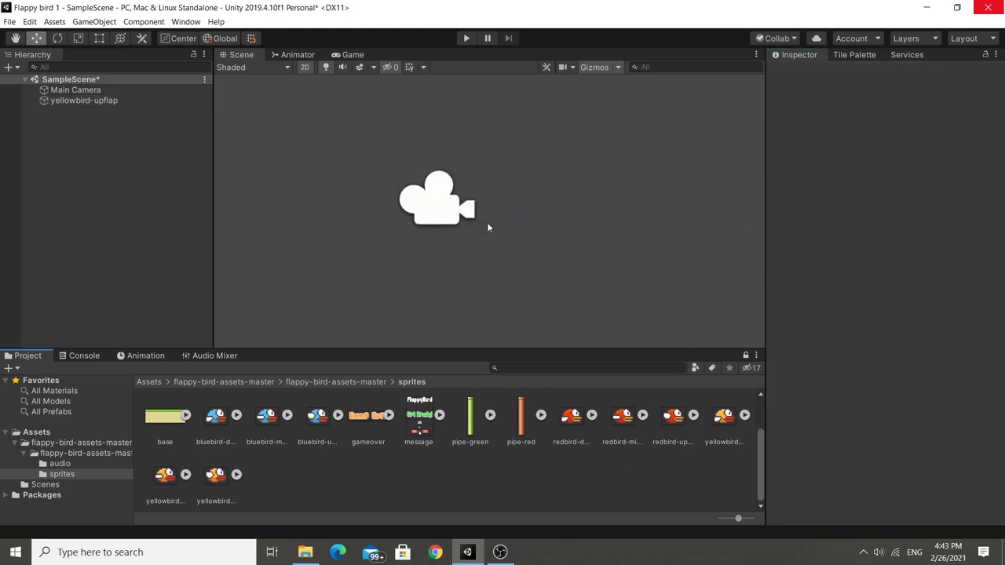
{"action": "scroll", "coordinate": [471, 212], "scroll_direction": "up", "scroll_amount": 3}
{"action": "scroll", "coordinate": [452, 201], "scroll_direction": "up", "scroll_amount": 4}
{"action": "scroll", "coordinate": [491, 188], "scroll_direction": "up", "scroll_amount": 2}
{"action": "middle_click_drag", "start_coordinate": [545, 173], "coordinate": [572, 263]}
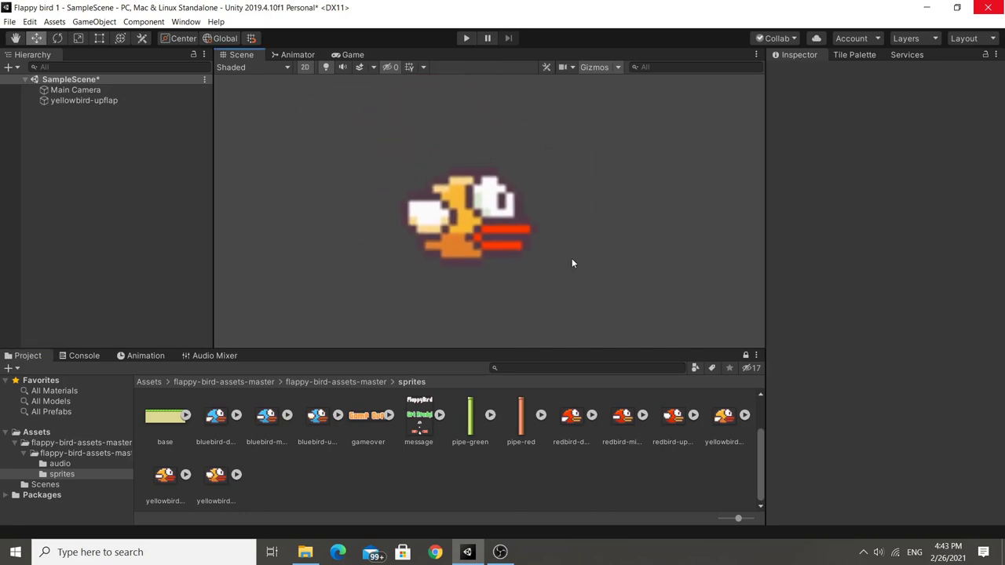
{"action": "scroll", "coordinate": [570, 251], "scroll_direction": "up", "scroll_amount": 2}
{"action": "left_click", "coordinate": [726, 420]}
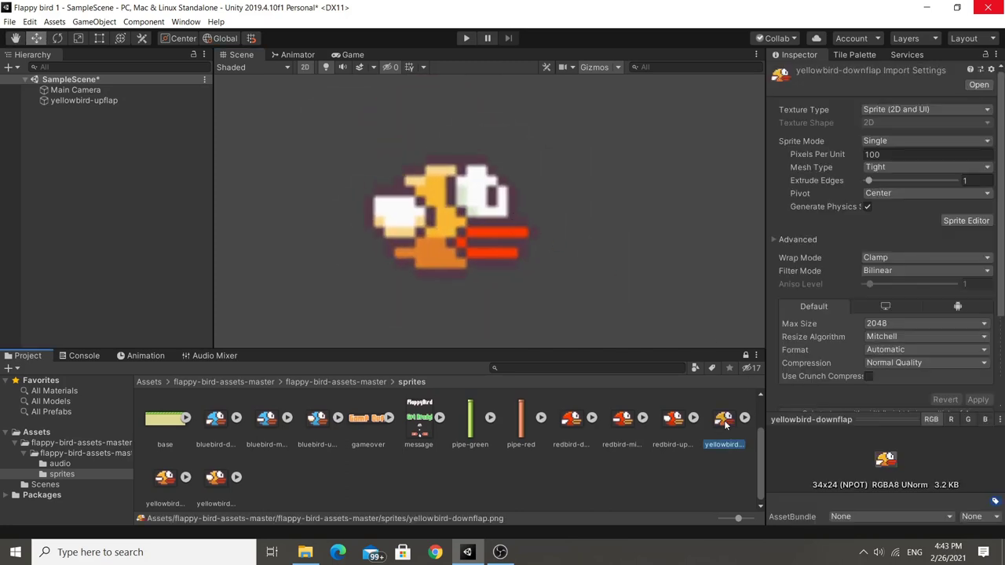
{"action": "left_click", "coordinate": [86, 101]}
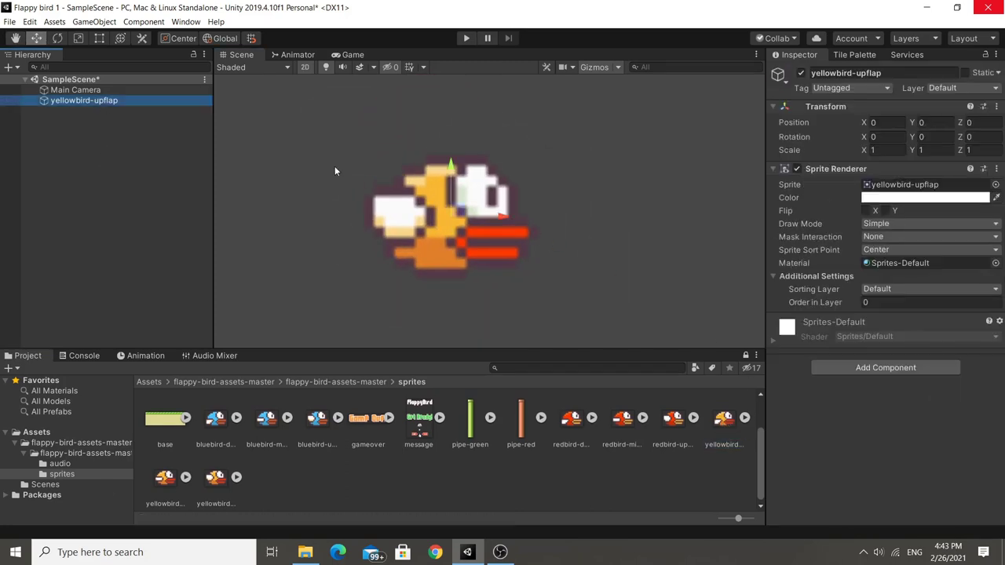
{"action": "left_click", "coordinate": [911, 185]}
{"action": "left_click", "coordinate": [724, 430]}
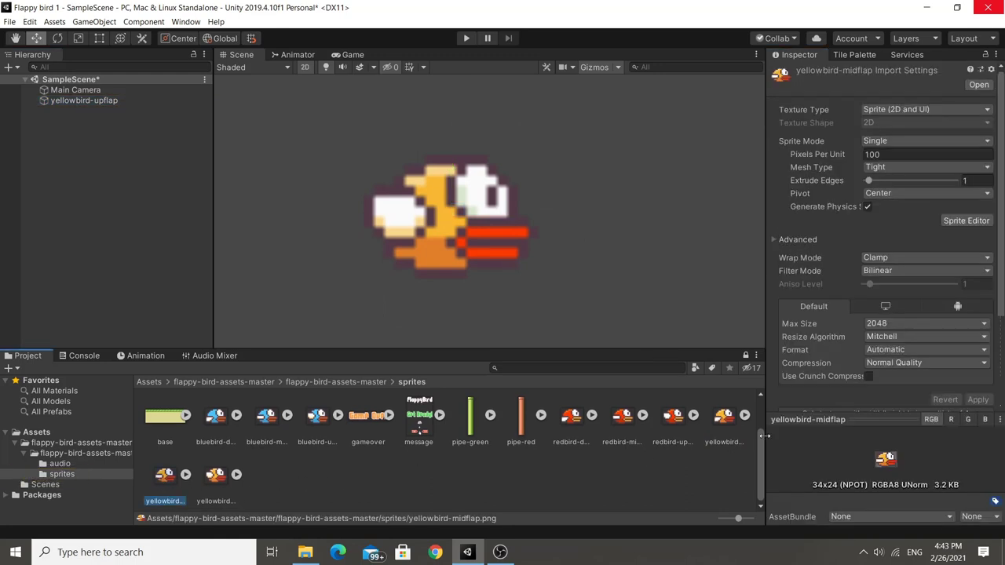
{"action": "left_click", "coordinate": [223, 493], "text": "shift"}
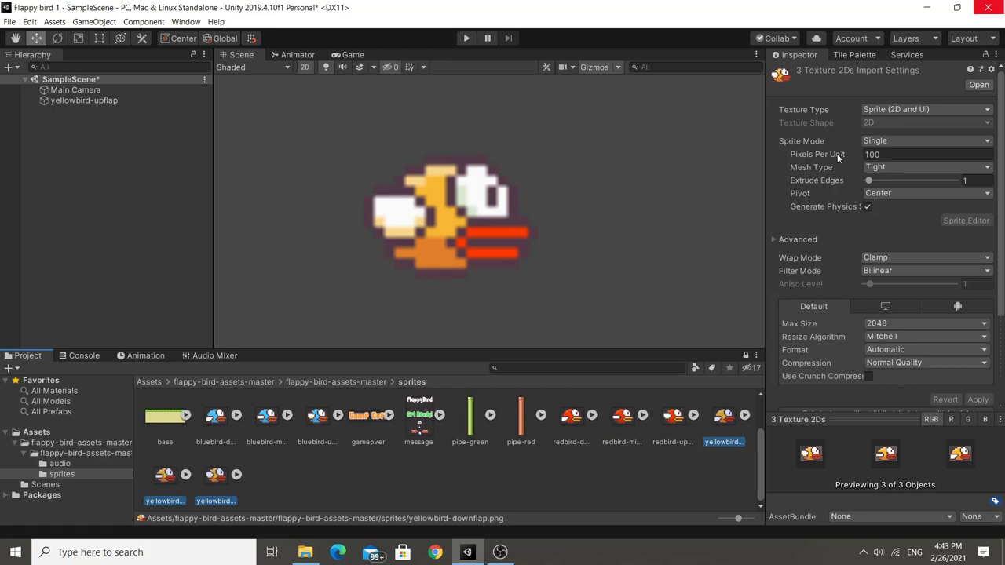
Set Pixels Per Unit to 40 on all three yellow bird sprites and apply.
{"action": "left_click", "coordinate": [717, 430]}
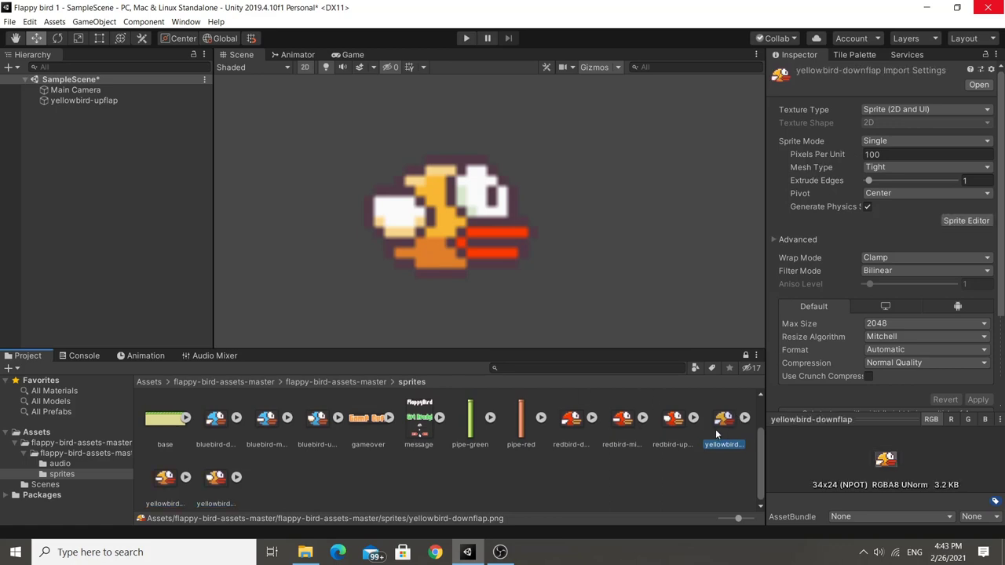
{"action": "left_click", "coordinate": [234, 503], "text": "shift"}
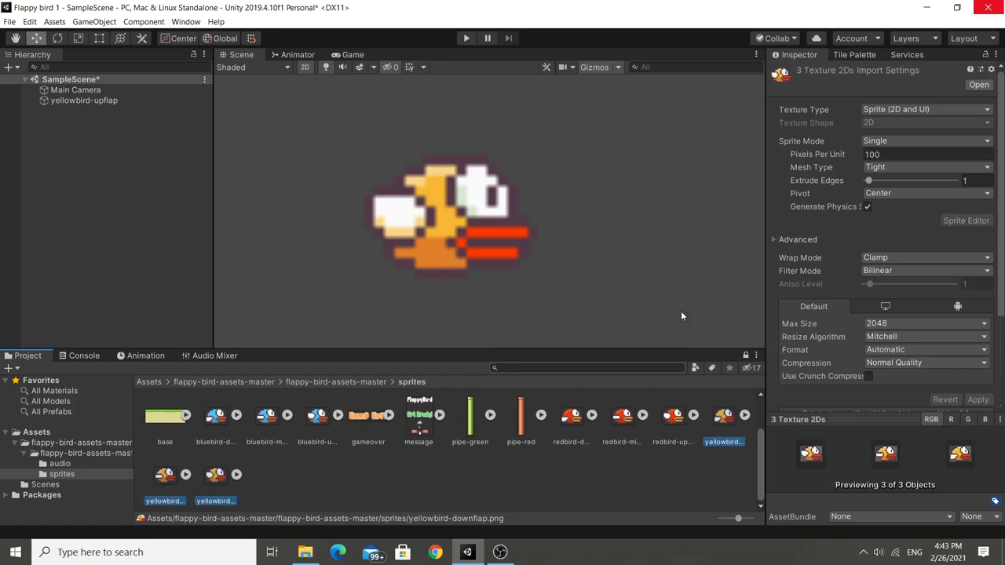
{"action": "left_click", "coordinate": [903, 154]}
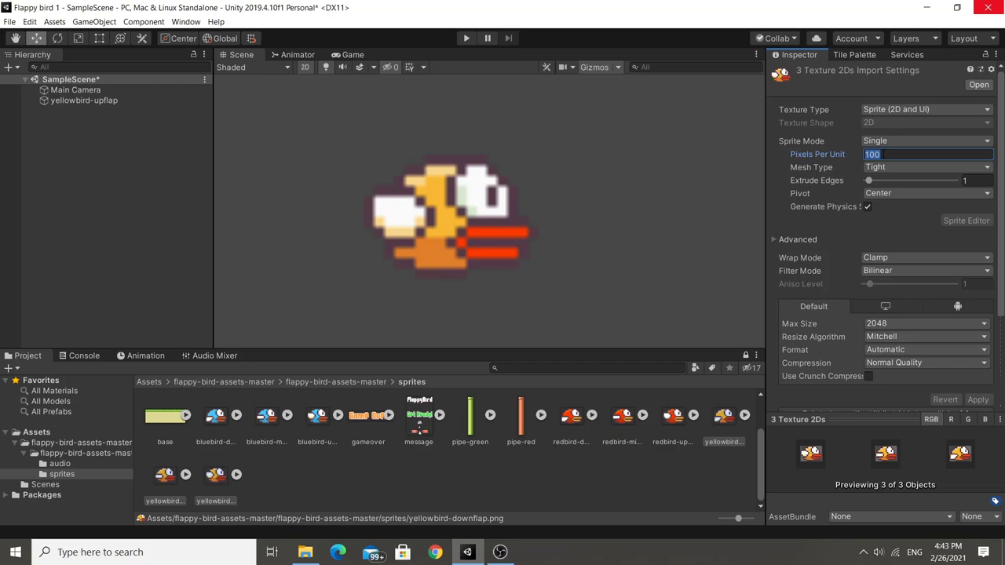
{"action": "type", "text": "40"}
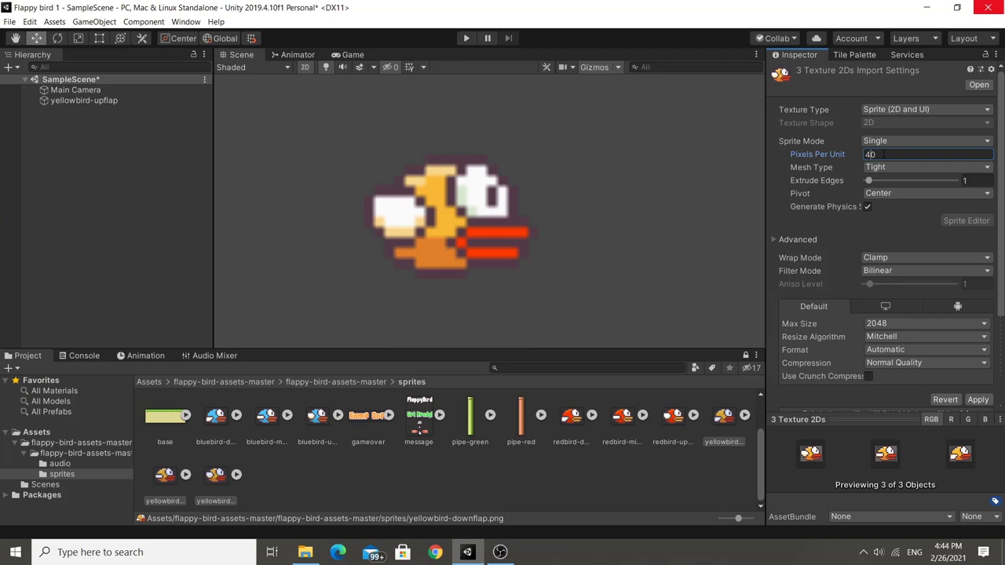
{"action": "left_click", "coordinate": [628, 473]}
{"action": "left_click", "coordinate": [482, 293]}
Select the yellowbird-downflap sprite asset, then the old yellowbird-upflap object in the Hierarchy.
{"action": "scroll", "coordinate": [535, 283], "scroll_direction": "down", "scroll_amount": 5}
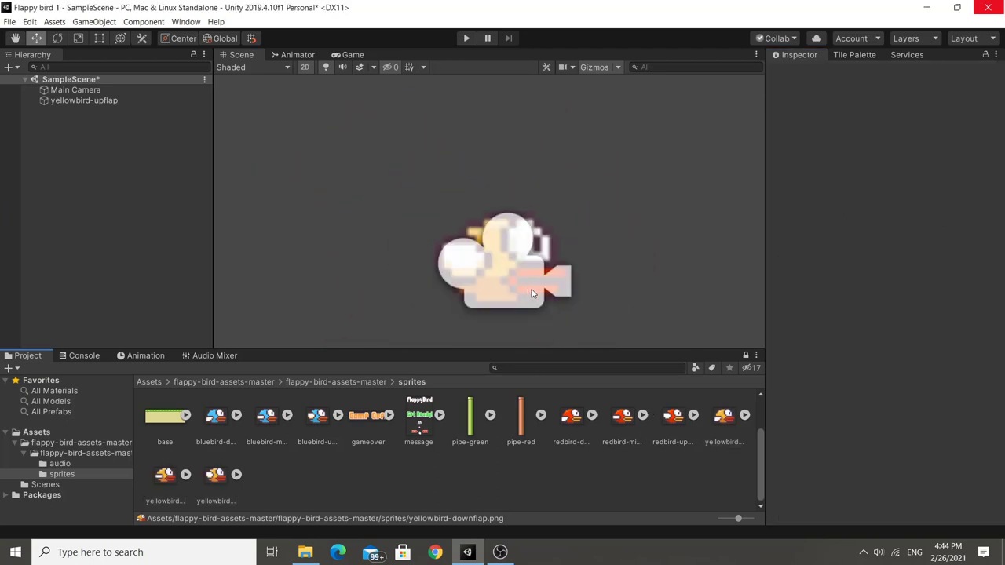
{"action": "scroll", "coordinate": [531, 292], "scroll_direction": "down", "scroll_amount": 5}
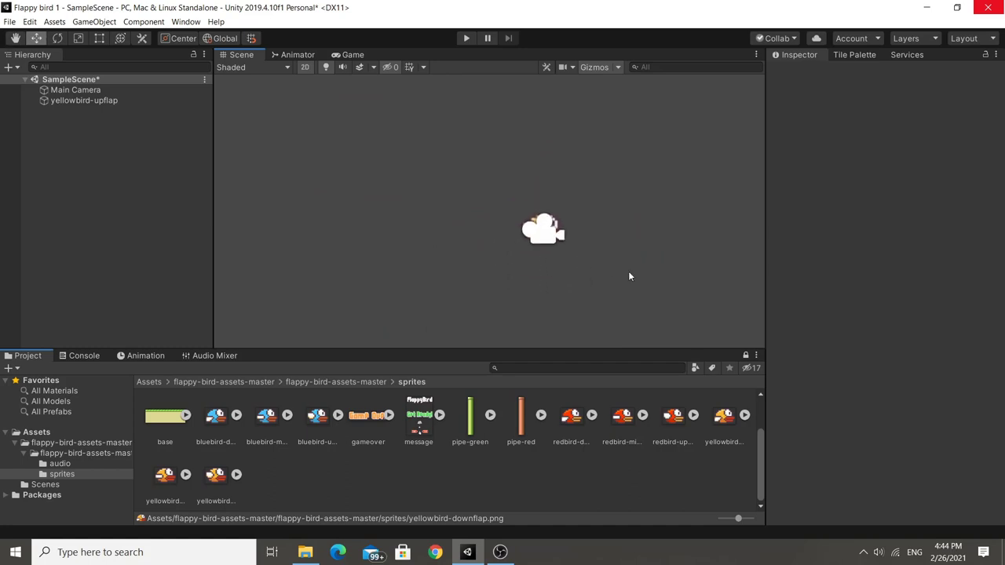
{"action": "scroll", "coordinate": [613, 267], "scroll_direction": "up", "scroll_amount": 2}
{"action": "scroll", "coordinate": [518, 250], "scroll_direction": "up", "scroll_amount": 3}
{"action": "scroll", "coordinate": [471, 228], "scroll_direction": "down", "scroll_amount": 3}
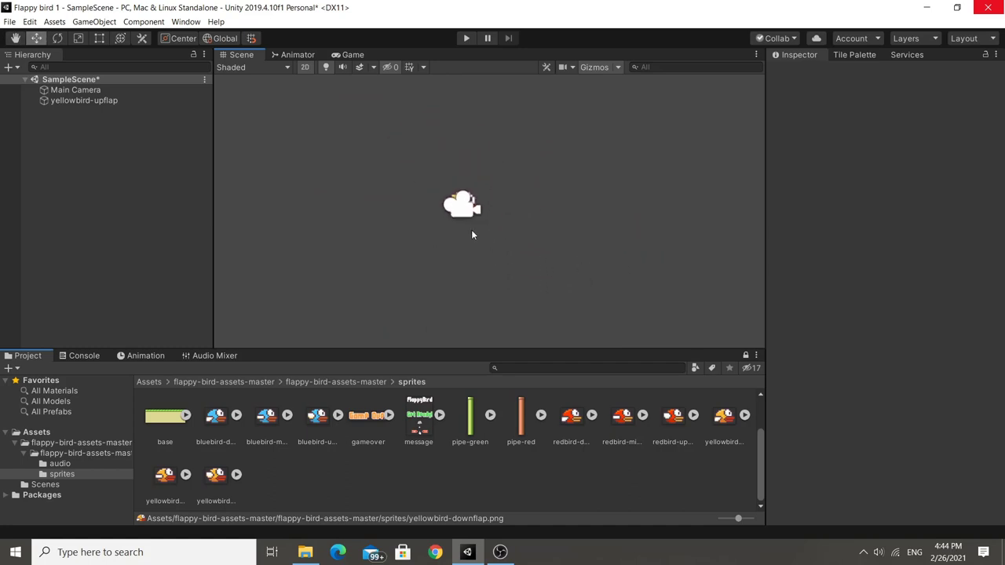
{"action": "scroll", "coordinate": [505, 231], "scroll_direction": "up", "scroll_amount": 1}
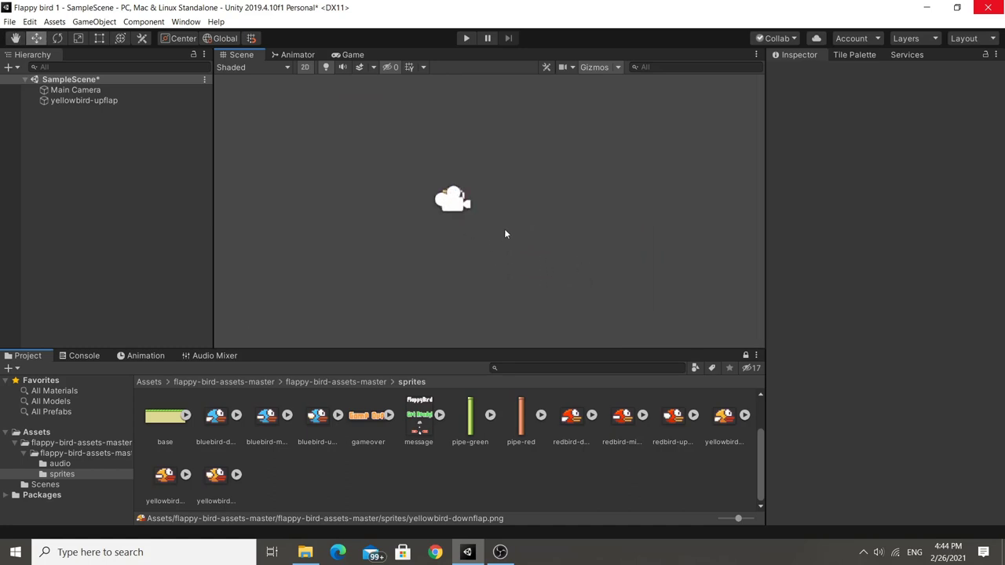
{"action": "scroll", "coordinate": [473, 191], "scroll_direction": "up", "scroll_amount": 1}
{"action": "scroll", "coordinate": [409, 202], "scroll_direction": "up", "scroll_amount": 2}
{"action": "scroll", "coordinate": [444, 237], "scroll_direction": "up", "scroll_amount": 3}
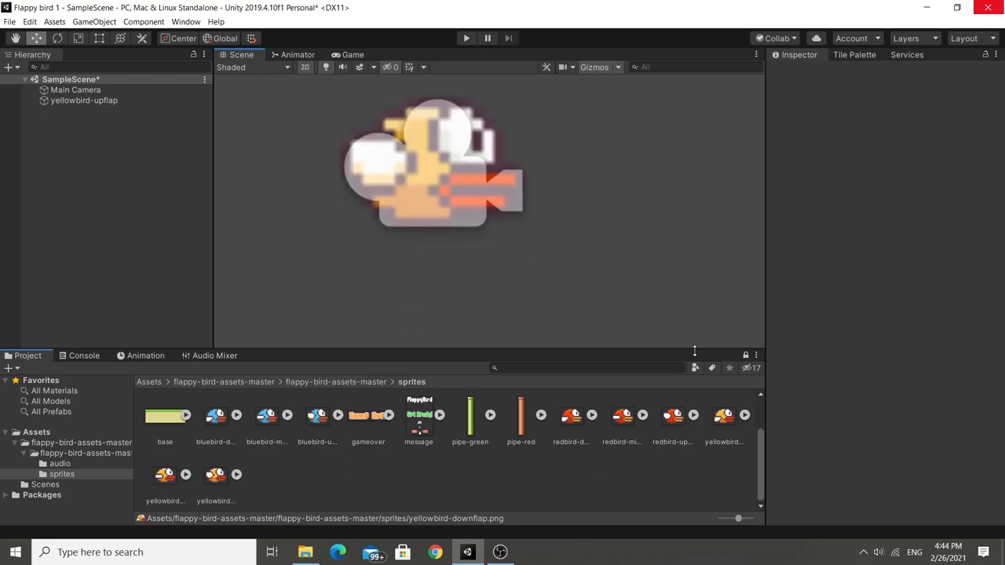
{"action": "left_click", "coordinate": [723, 417]}
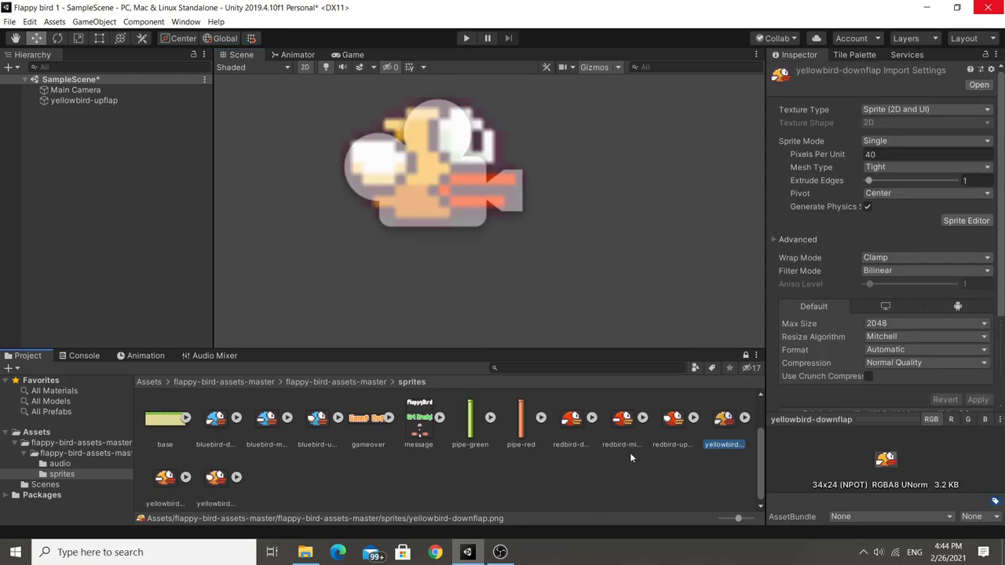
{"action": "left_click", "coordinate": [103, 102]}
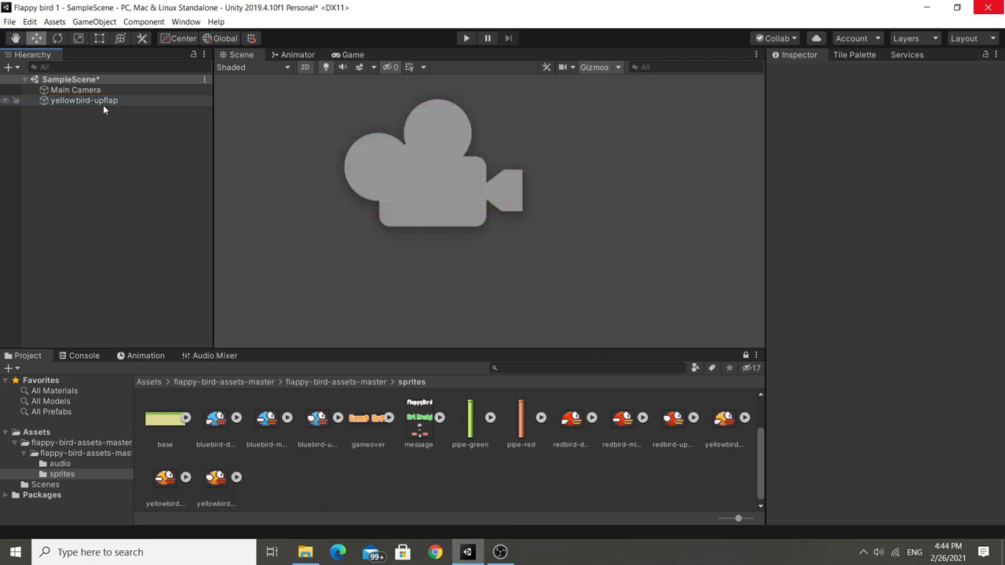
Select the yellowbird-downflap sprite asset in the sprites folder.
{"action": "left_click", "coordinate": [729, 432]}
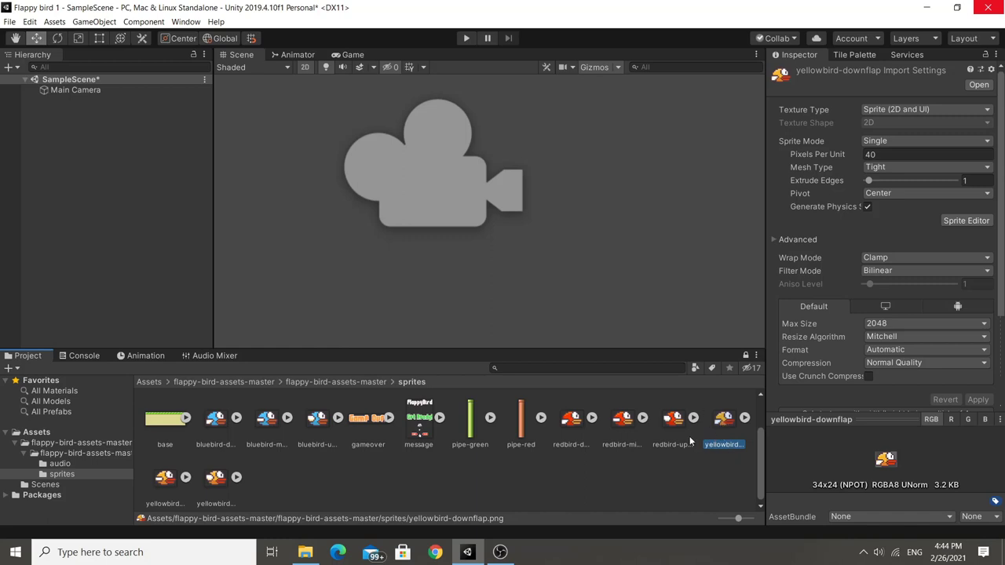
{"action": "scroll", "coordinate": [703, 486], "scroll_direction": "down", "scroll_amount": 1}
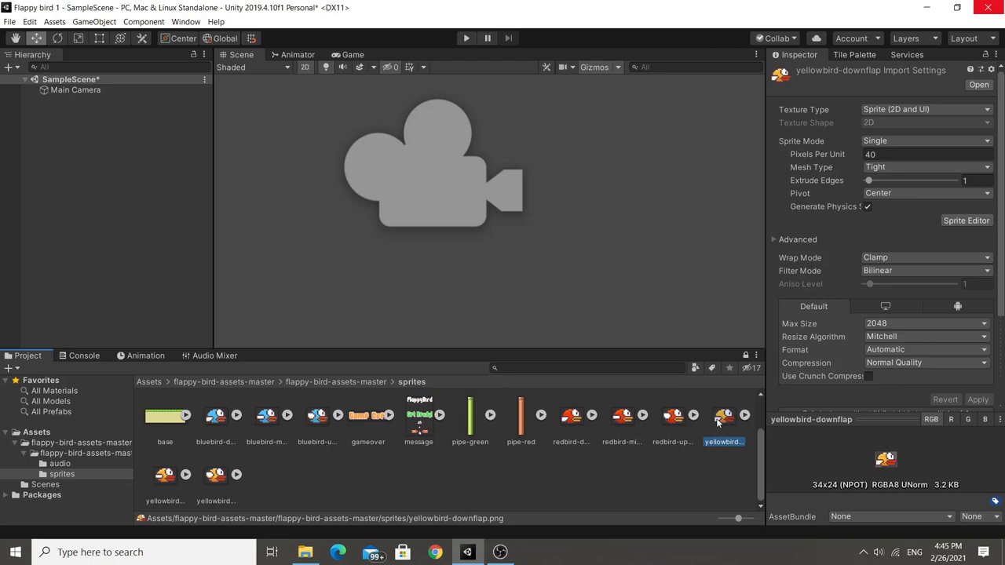
Drag all three yellow bird sprites into the scene and save the animation as 'Flappy Bird'.
{"action": "left_click", "coordinate": [219, 493], "text": "shift"}
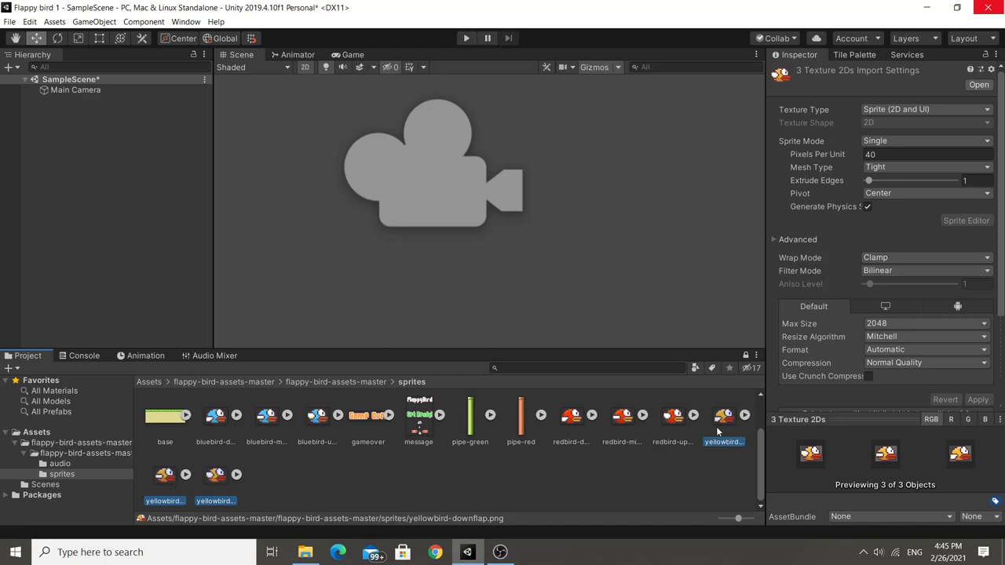
{"action": "mouse_move", "coordinate": [723, 431]}
{"action": "left_mouse_down"}
{"action": "mouse_move", "coordinate": [402, 191]}
{"action": "mouse_move", "coordinate": [416, 193]}
{"action": "left_mouse_up"}
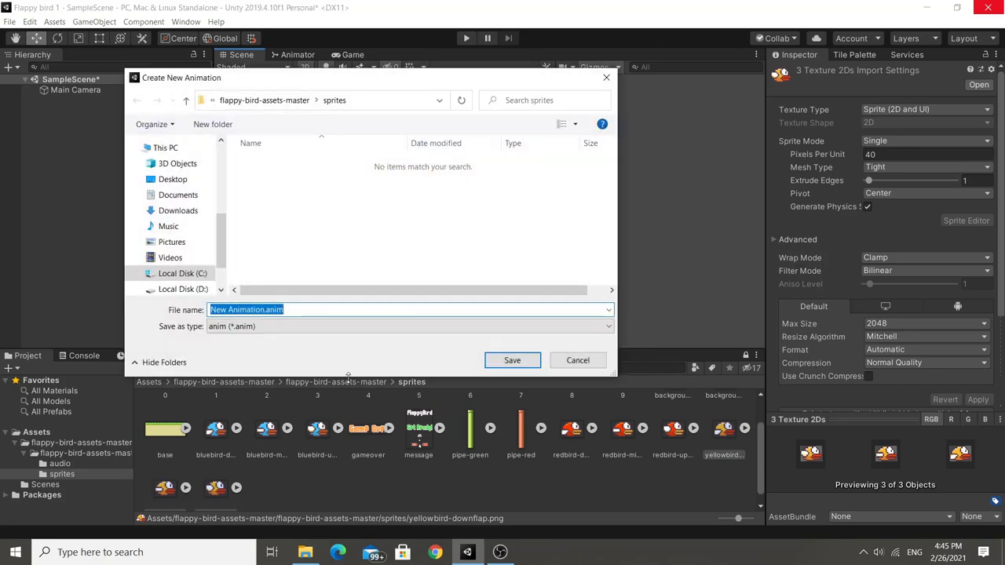
{"action": "left_click", "coordinate": [264, 310]}
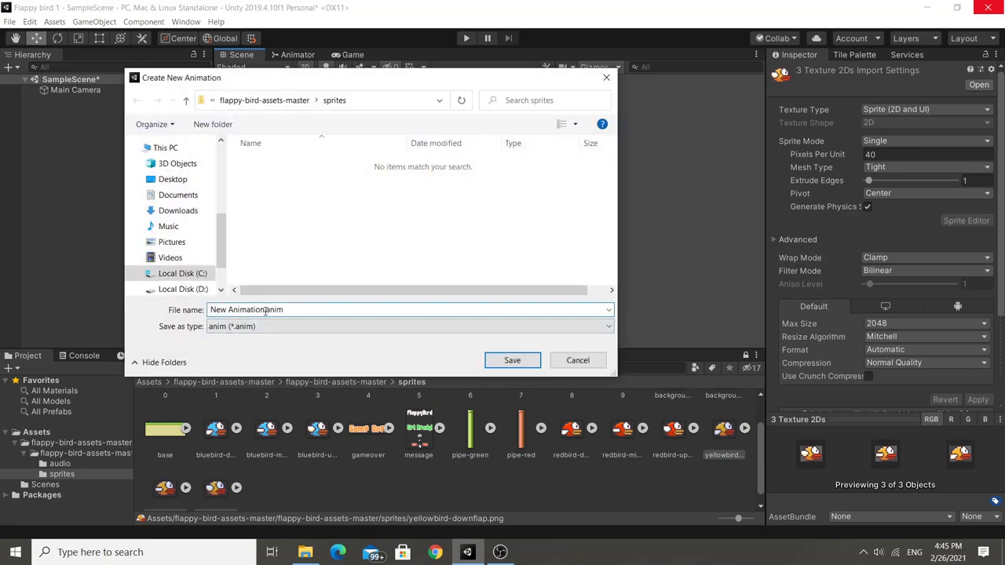
{"action": "left_click_drag", "start_coordinate": [264, 310], "coordinate": [189, 311]}
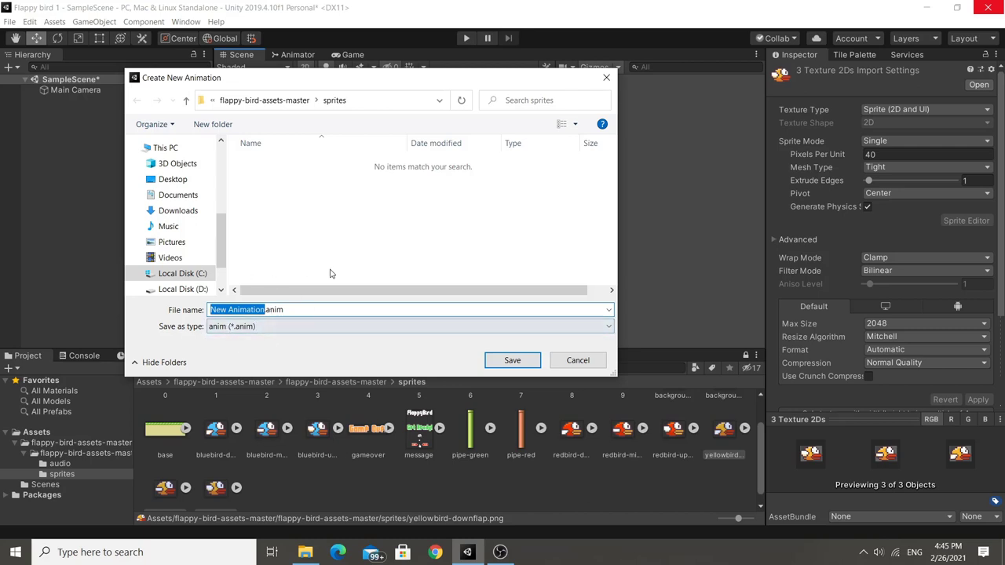
{"action": "type", "text": "Flappy"}
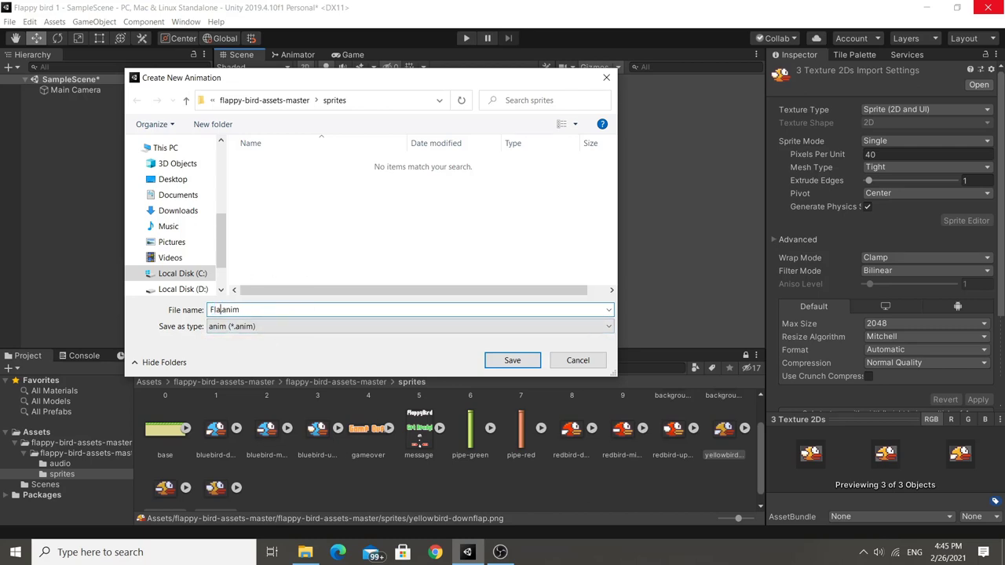
{"action": "key", "text": "BackSpace"}
{"action": "key", "text": "BackSpace"}
{"action": "key", "text": "BackSpace"}
{"action": "type", "text": "appy "}
{"action": "type", "text": "Bird"}
{"action": "key", "text": "Return"}
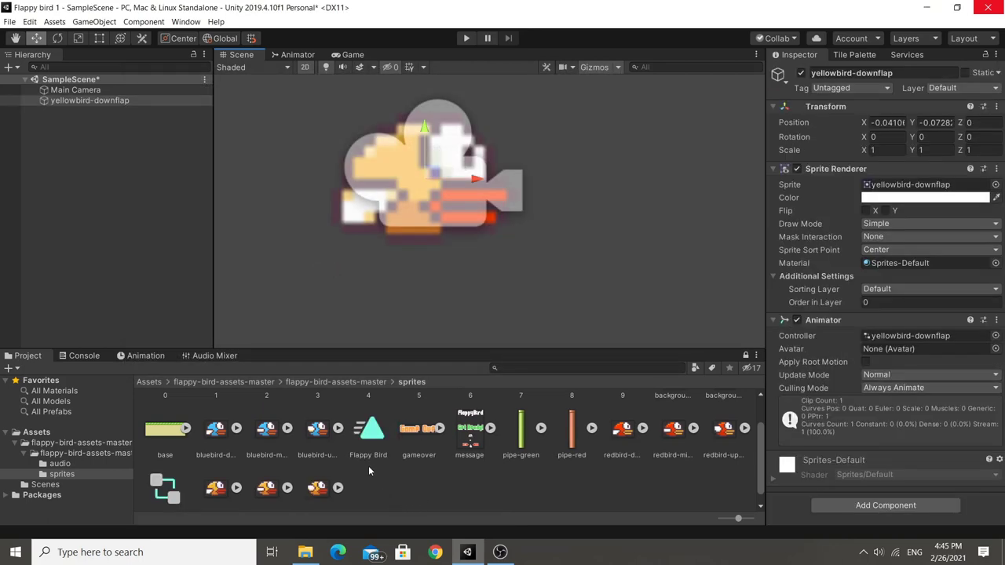
Inspect the Flappy Bird clip and yellowbird-downflap controller, then select the animated bird object.
{"action": "scroll", "coordinate": [371, 463], "scroll_direction": "down", "scroll_amount": 1}
{"action": "left_click", "coordinate": [359, 429]}
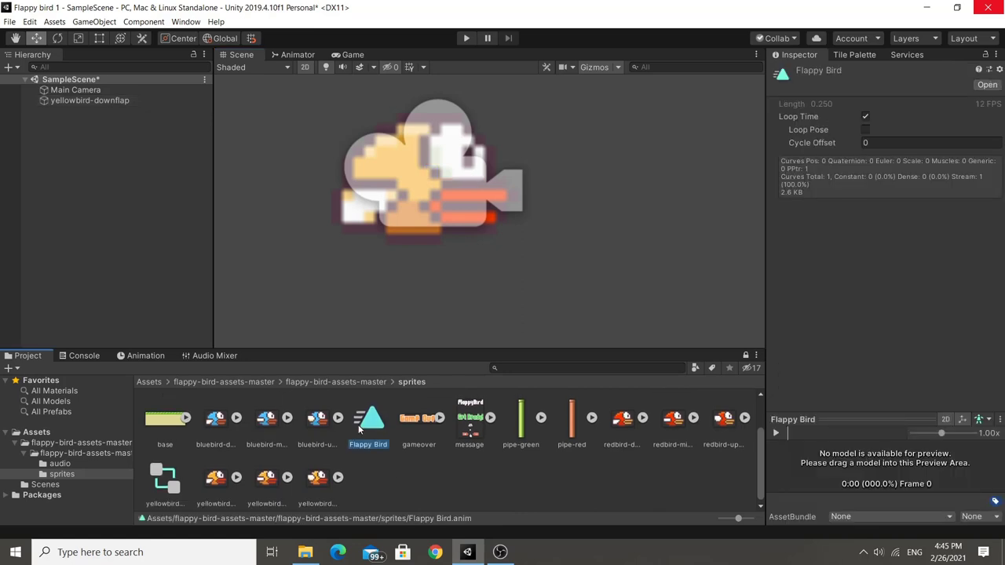
{"action": "left_click", "coordinate": [176, 495]}
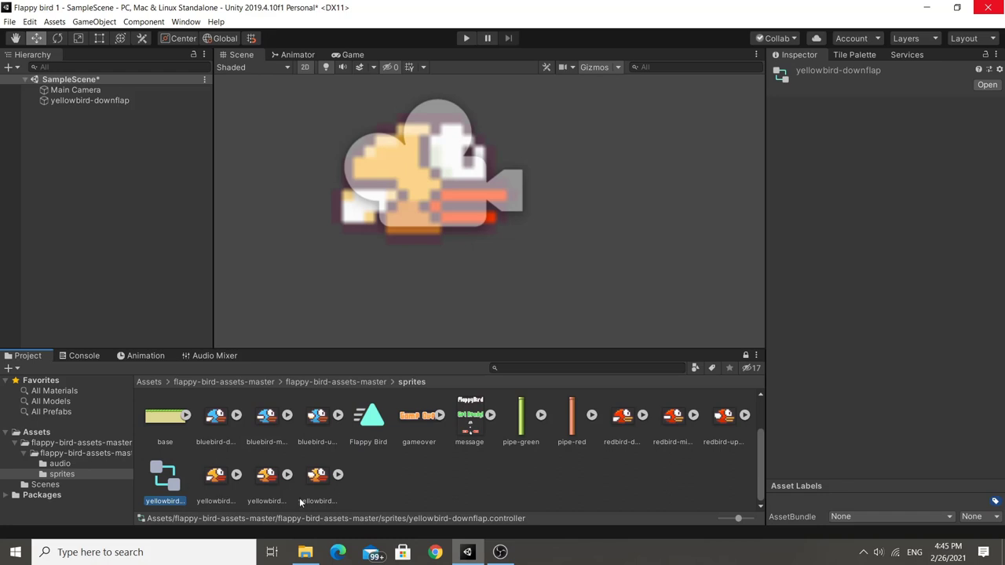
{"action": "left_click", "coordinate": [369, 425]}
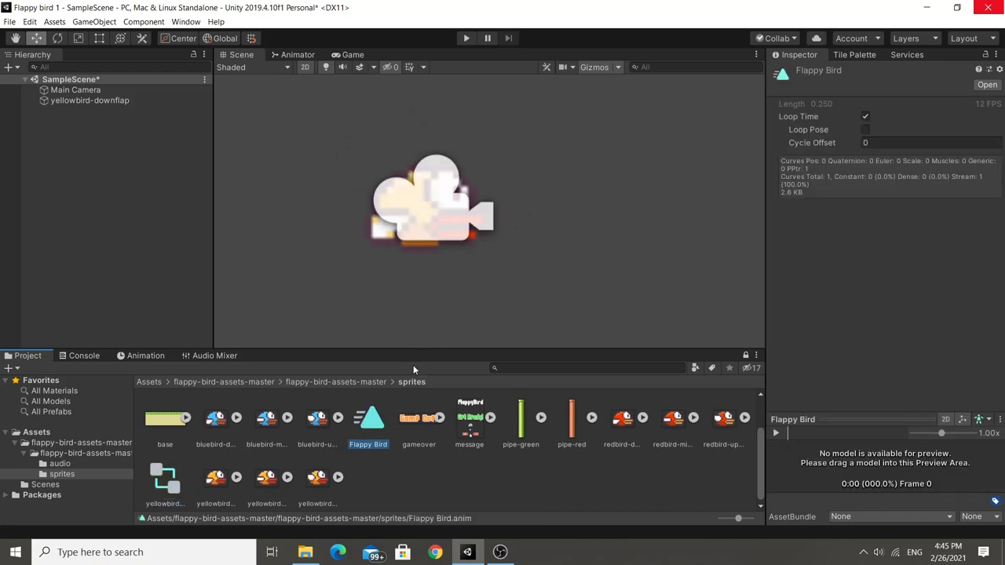
{"action": "scroll", "coordinate": [412, 289], "scroll_direction": "up", "scroll_amount": 2}
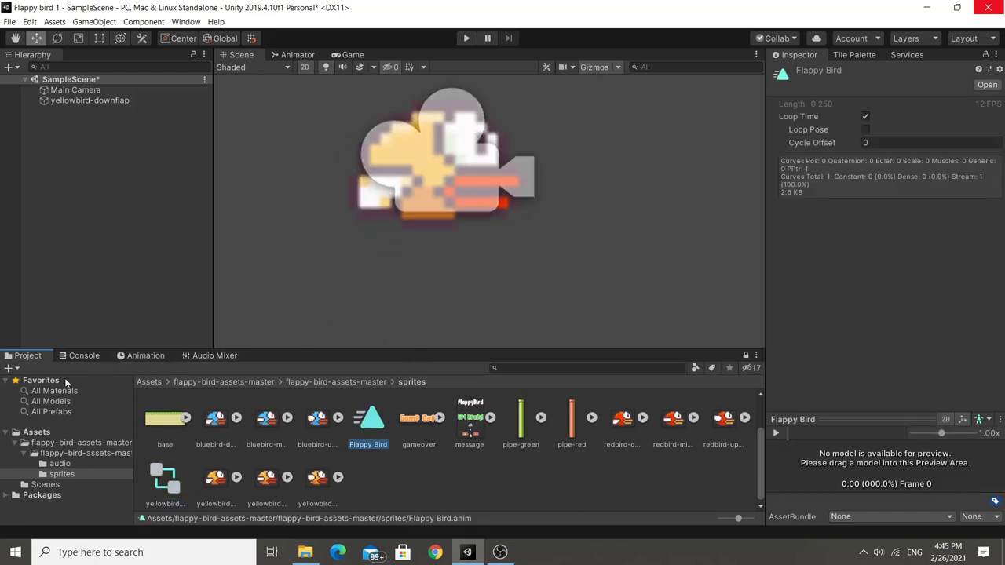
{"action": "left_click", "coordinate": [123, 358]}
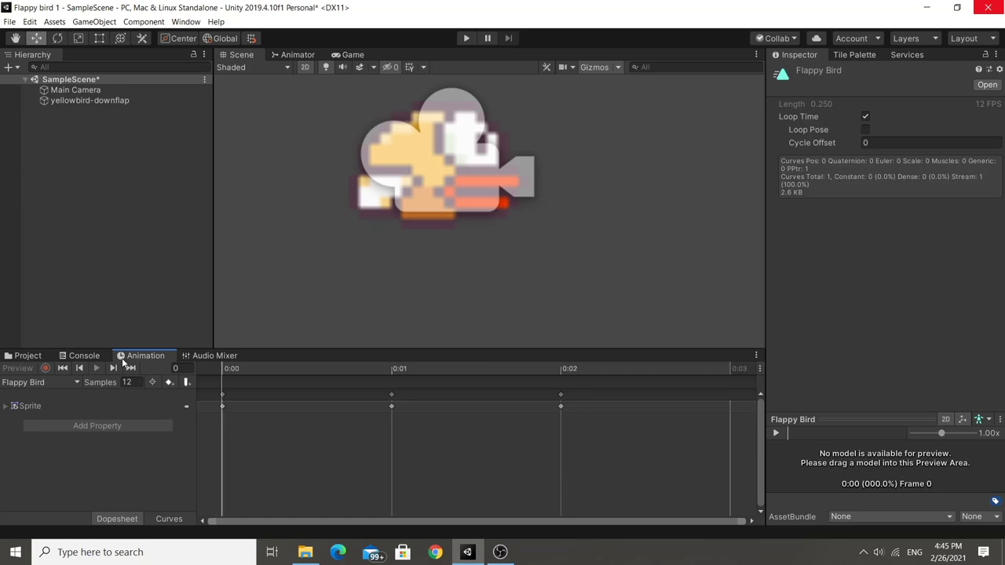
{"action": "scroll", "coordinate": [463, 280], "scroll_direction": "down", "scroll_amount": 2}
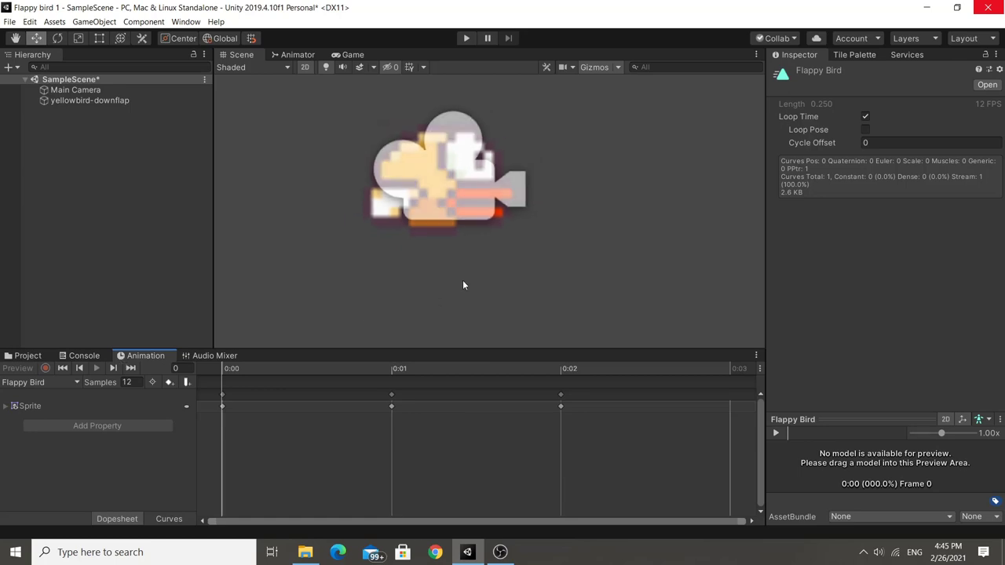
{"action": "scroll", "coordinate": [465, 266], "scroll_direction": "up", "scroll_amount": 4}
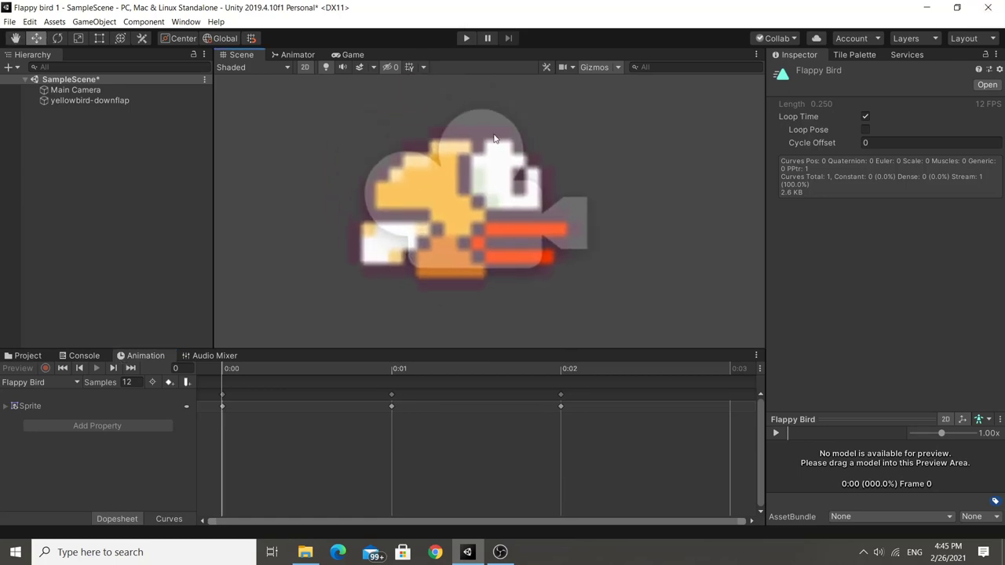
{"action": "left_click", "coordinate": [127, 101]}
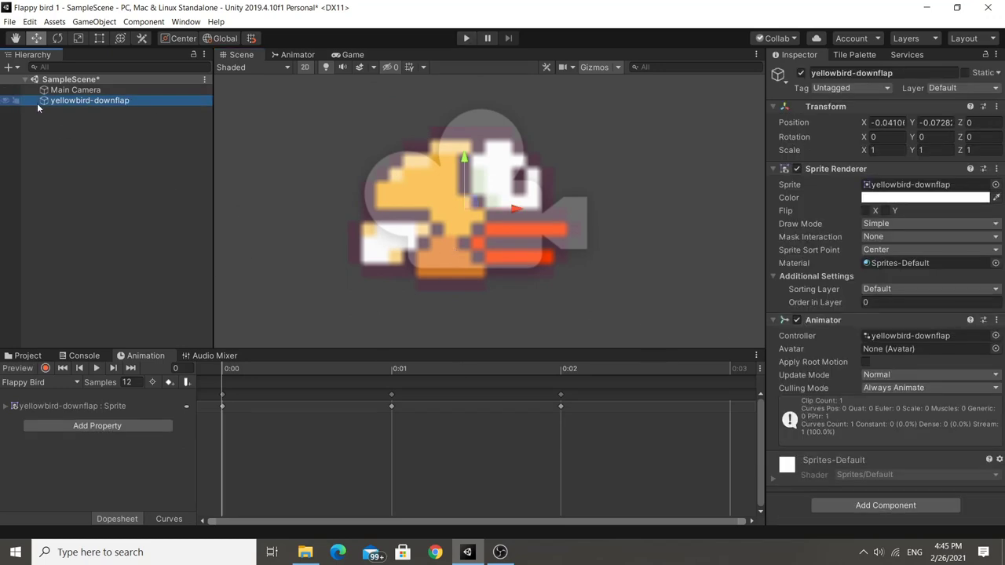
{"action": "left_click", "coordinate": [25, 356]}
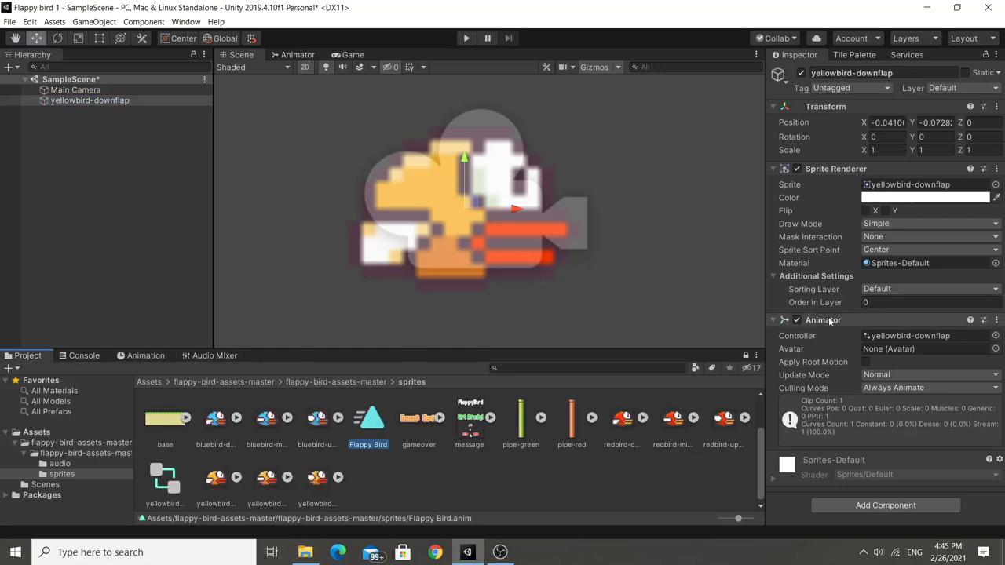
Check the Flappy Bird state in the controller graph, play-test the flapping bird, then show the Animation window.
{"action": "double_click", "coordinate": [901, 333]}
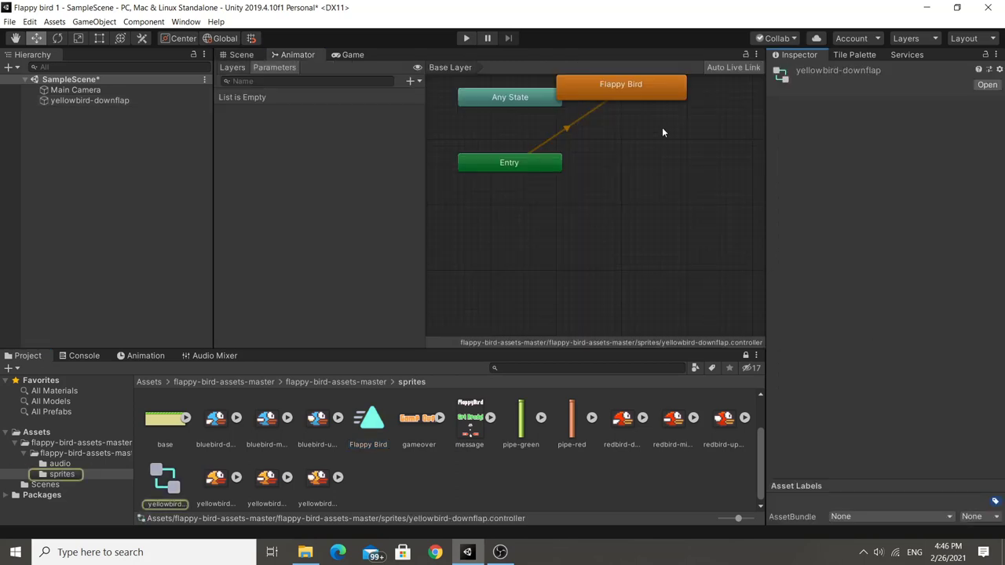
{"action": "left_click", "coordinate": [601, 155]}
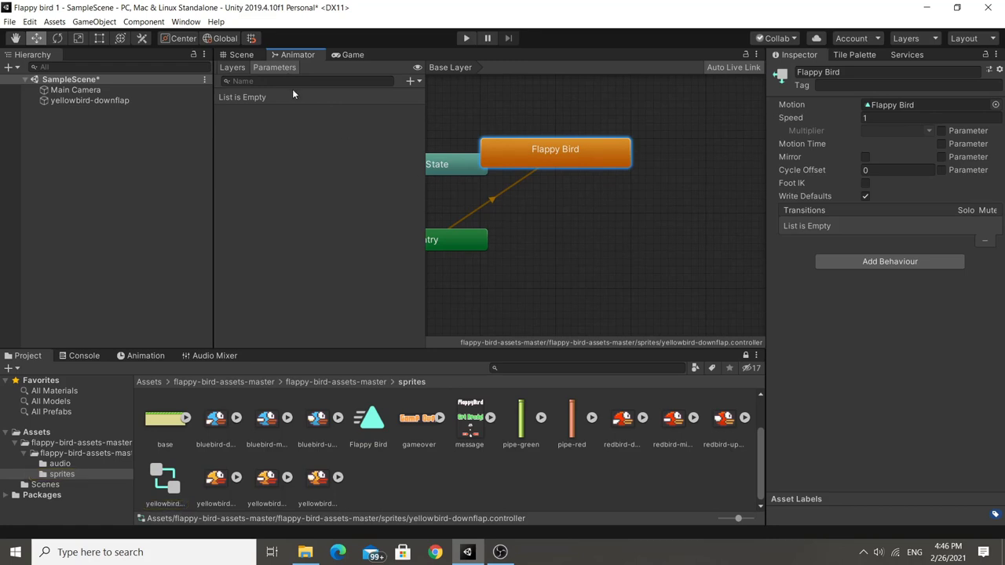
{"action": "left_click", "coordinate": [242, 54]}
{"action": "left_click", "coordinate": [467, 38]}
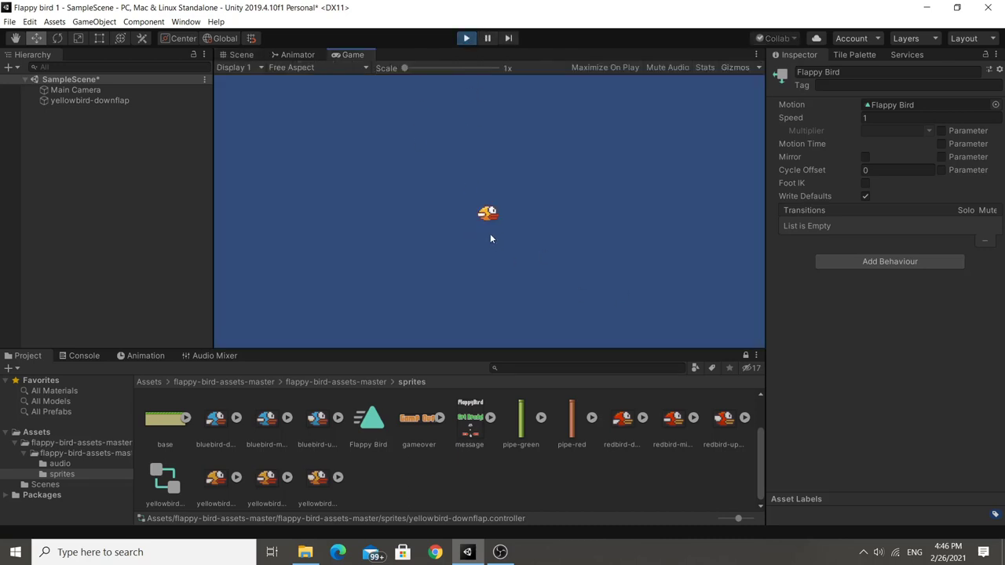
{"action": "left_click", "coordinate": [470, 39]}
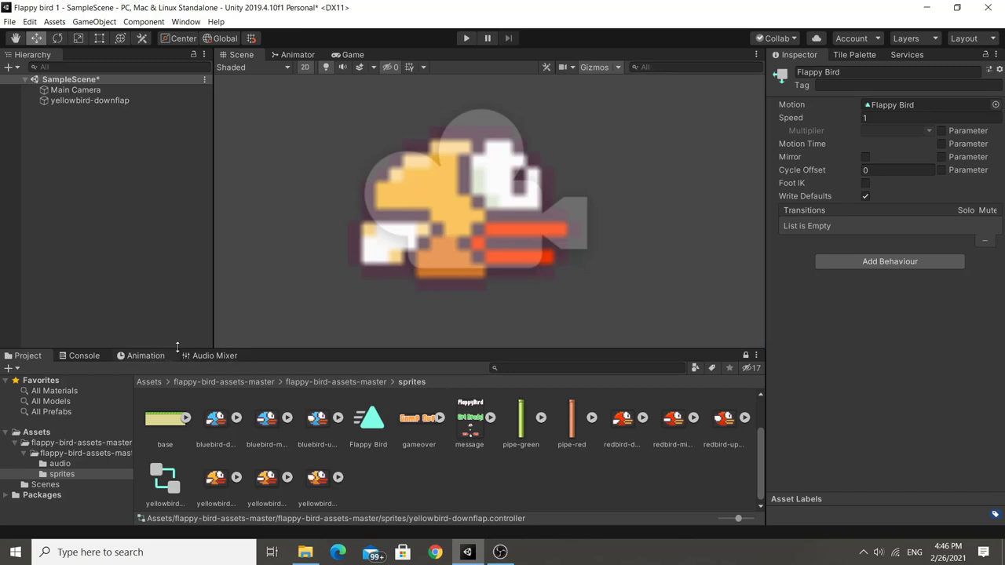
{"action": "left_click", "coordinate": [152, 355]}
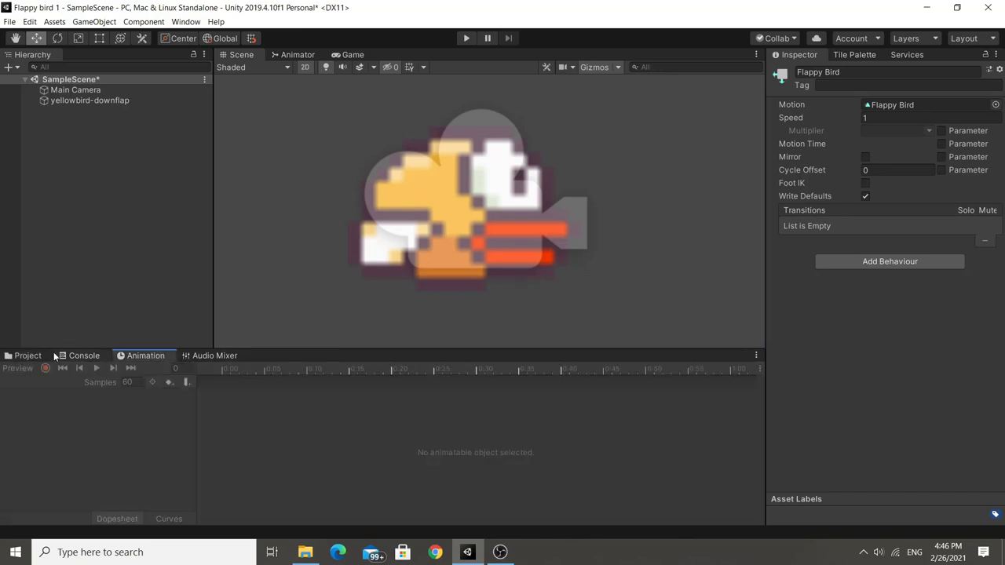
Load the Flappy Bird clip in the Animation window with its Sprite property expanded.
{"action": "left_click", "coordinate": [28, 356]}
{"action": "left_click", "coordinate": [352, 420]}
{"action": "left_click", "coordinate": [143, 356]}
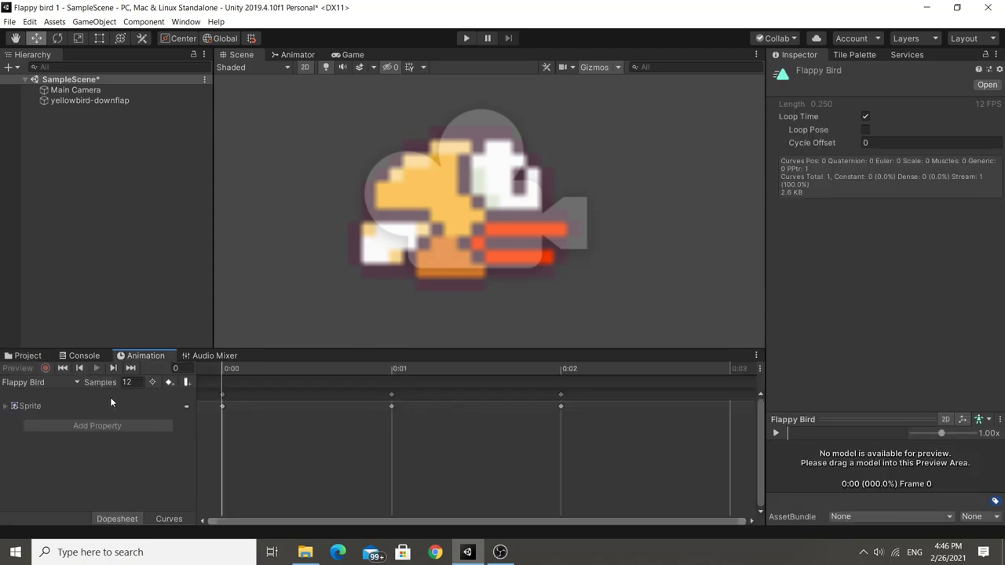
{"action": "left_click", "coordinate": [9, 407]}
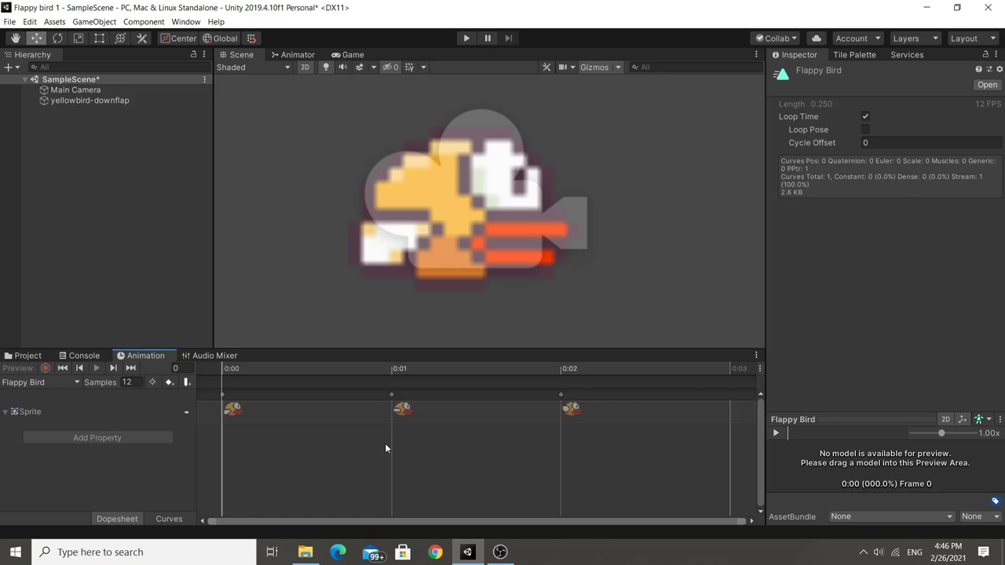
{"action": "left_click", "coordinate": [6, 410]}
{"action": "left_click", "coordinate": [7, 408]}
Try moving the 0:01 sprite key, undoing so keys stay at 0:00, 0:01 and 0:02.
{"action": "left_click", "coordinate": [392, 395]}
{"action": "left_click_drag", "start_coordinate": [391, 396], "coordinate": [595, 408]}
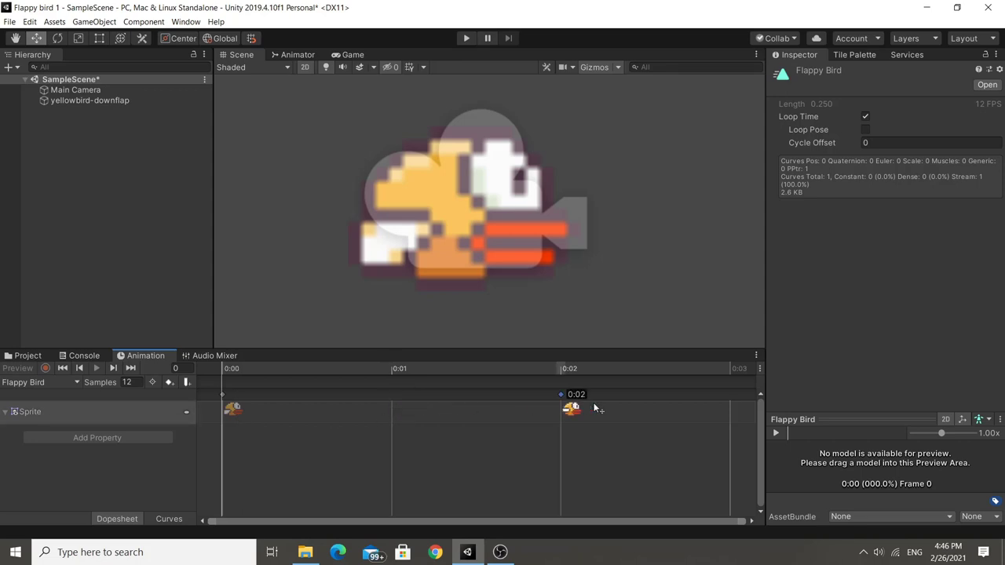
{"action": "key", "text": "ctrl+z"}
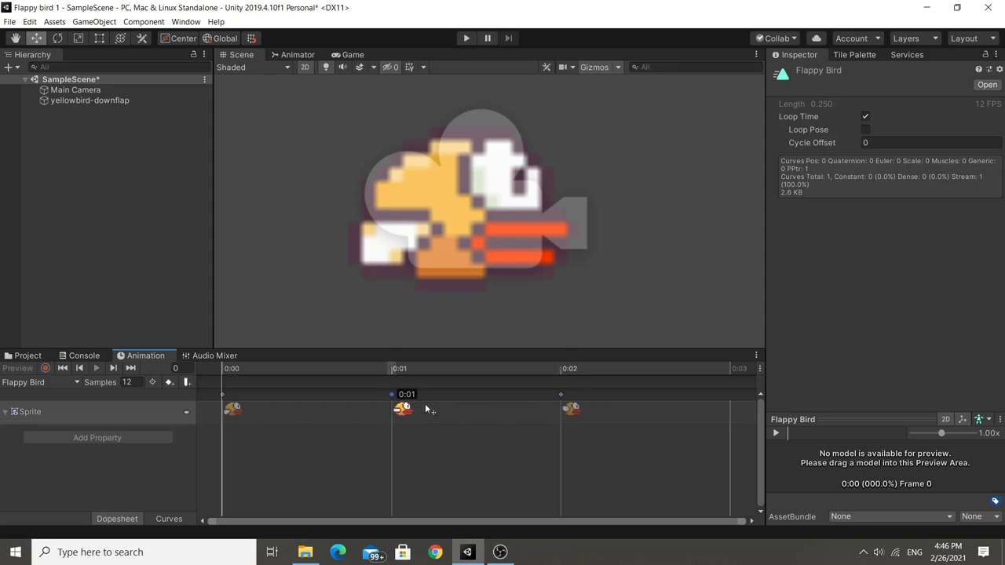
{"action": "left_click_drag", "start_coordinate": [563, 398], "coordinate": [567, 397]}
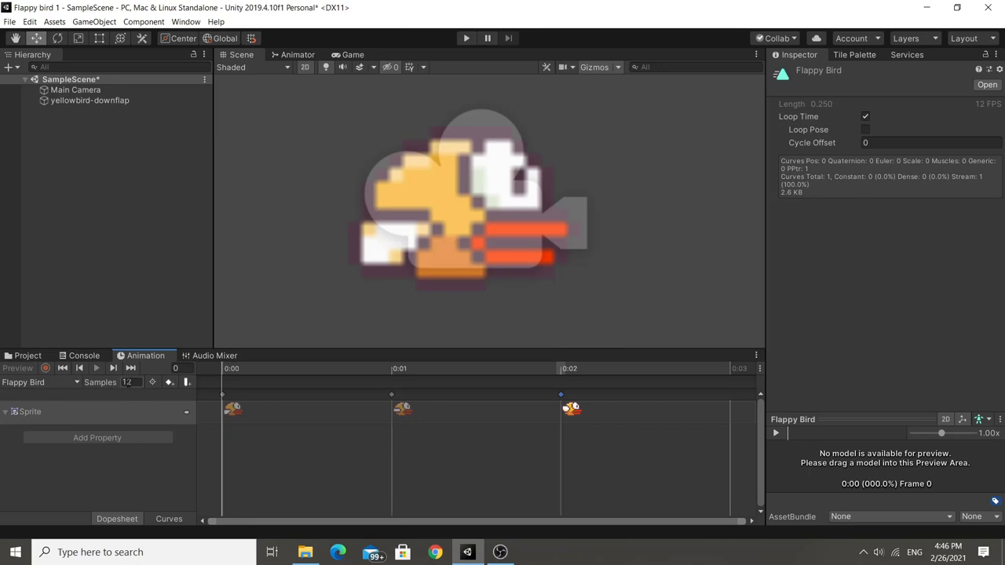
{"action": "left_click", "coordinate": [129, 383]}
{"action": "scroll", "coordinate": [476, 442], "scroll_direction": "down", "scroll_amount": 1}
{"action": "scroll", "coordinate": [472, 442], "scroll_direction": "down", "scroll_amount": 1}
{"action": "scroll", "coordinate": [463, 442], "scroll_direction": "down", "scroll_amount": 2}
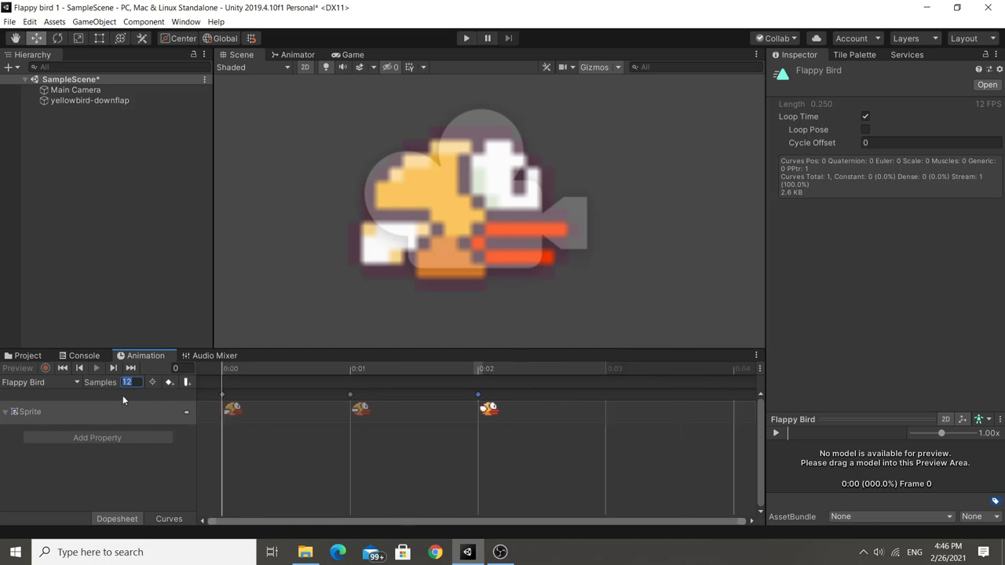
Run a play-mode preview of the bird animation in the Game view.
{"action": "left_click", "coordinate": [760, 368]}
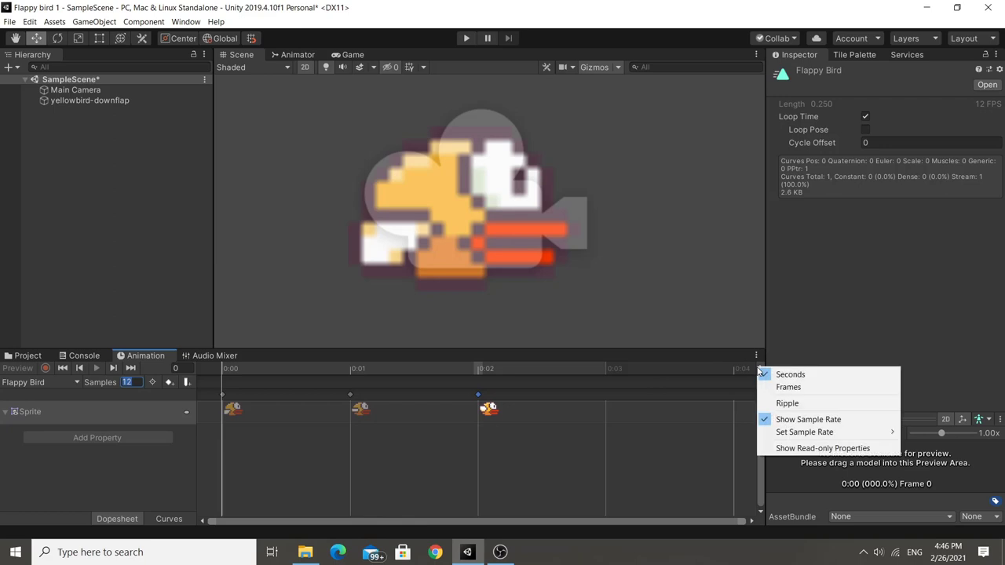
{"action": "mouse_move", "coordinate": [817, 436]}
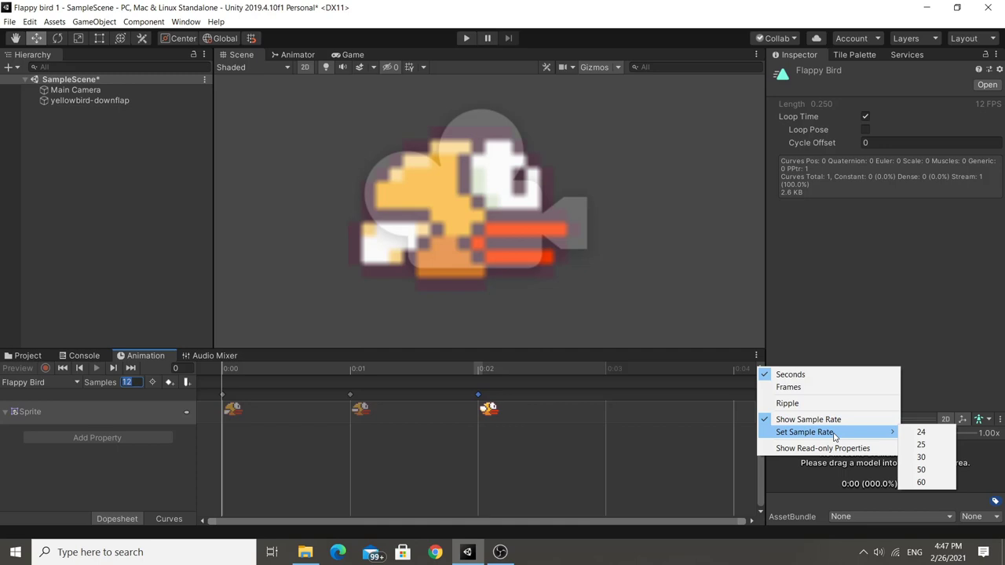
{"action": "left_click", "coordinate": [280, 423]}
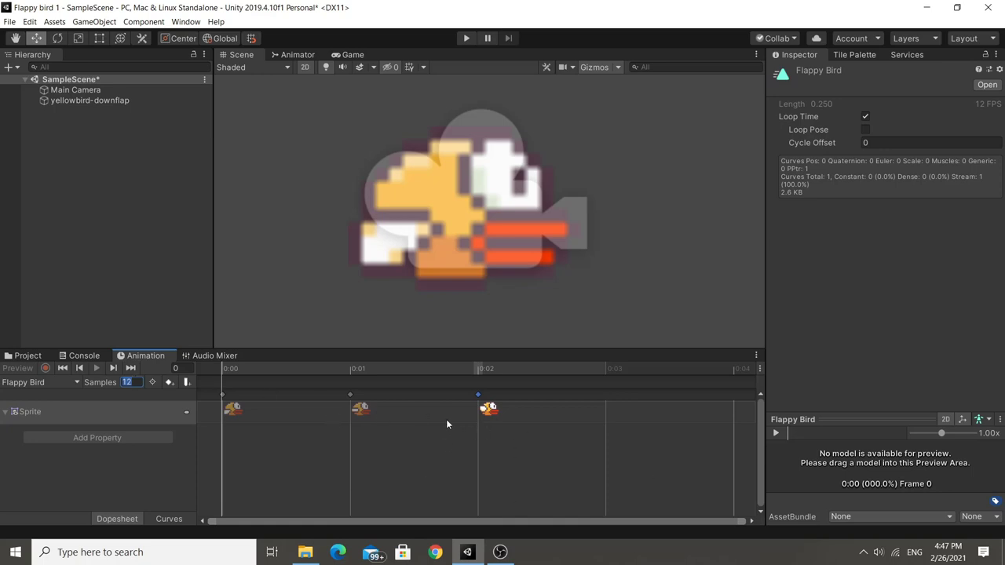
{"action": "left_click", "coordinate": [357, 55]}
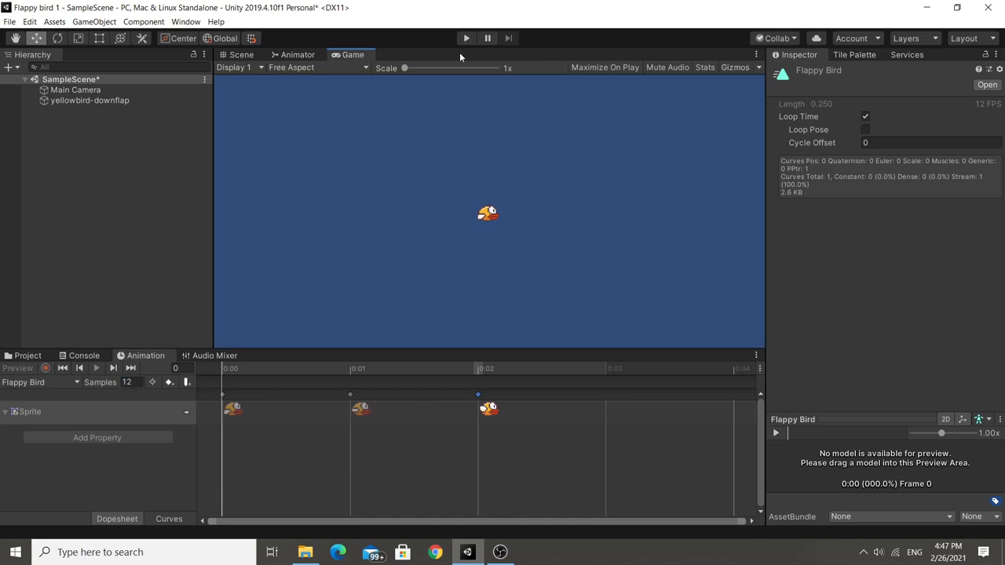
{"action": "left_click", "coordinate": [94, 371]}
{"action": "left_click", "coordinate": [248, 59]}
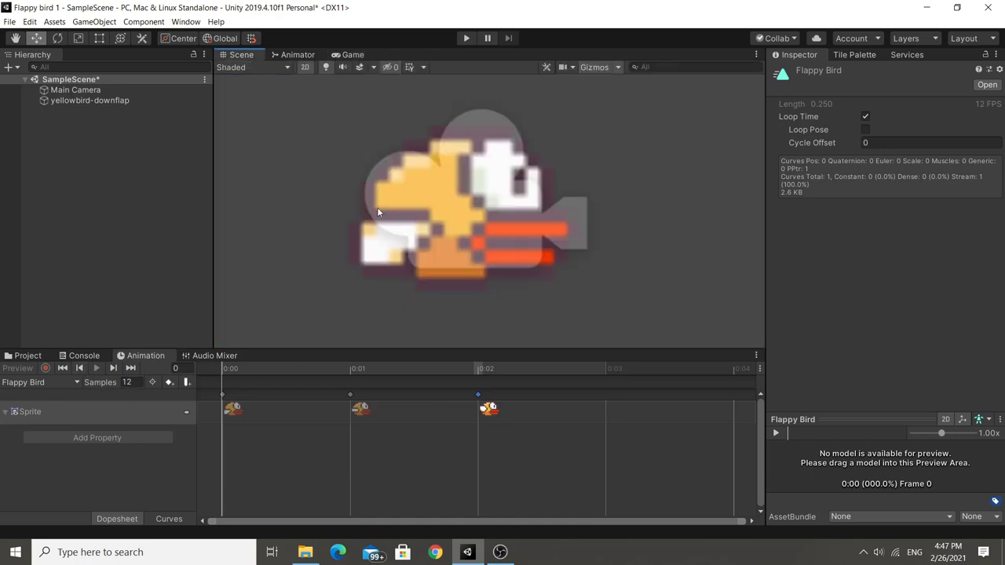
{"action": "left_click", "coordinate": [94, 376]}
{"action": "left_click", "coordinate": [353, 55]}
{"action": "left_click", "coordinate": [466, 39]}
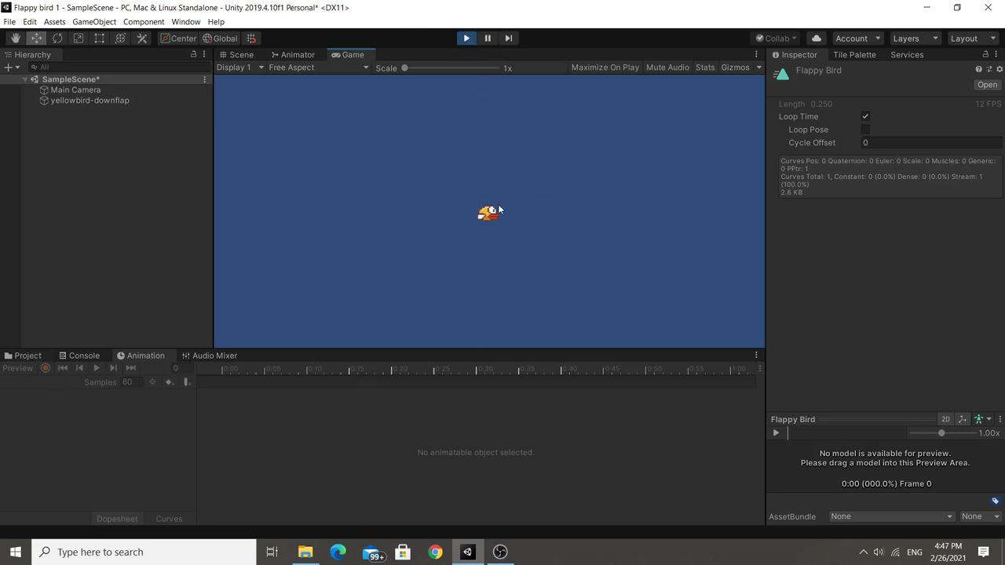
{"action": "left_click", "coordinate": [465, 43]}
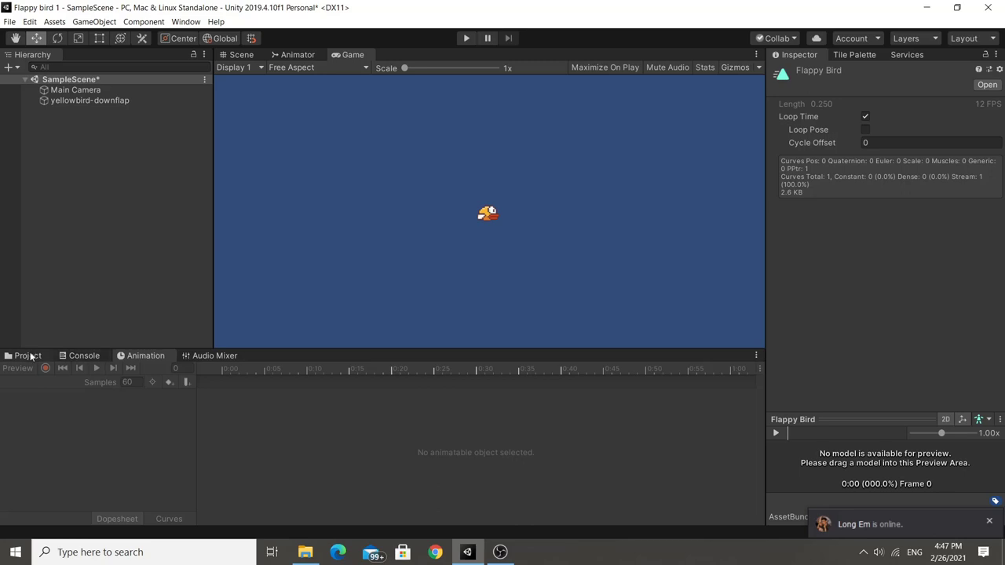
Set the Flappy Bird clip's Samples to 2 and play-test the slower flapping.
{"action": "left_click", "coordinate": [28, 356]}
{"action": "left_click", "coordinate": [135, 356]}
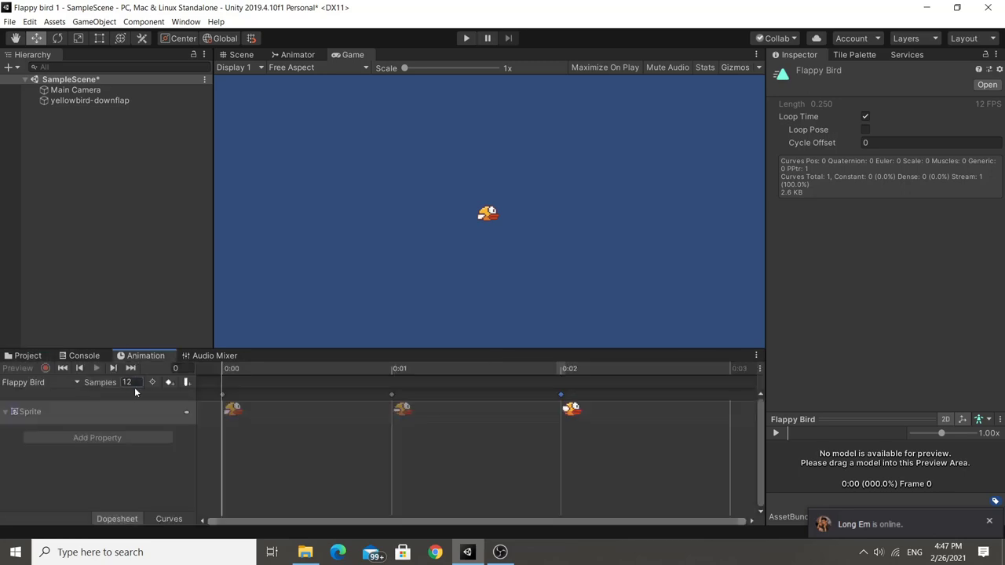
{"action": "type", "text": "2"}
{"action": "key", "text": "Return"}
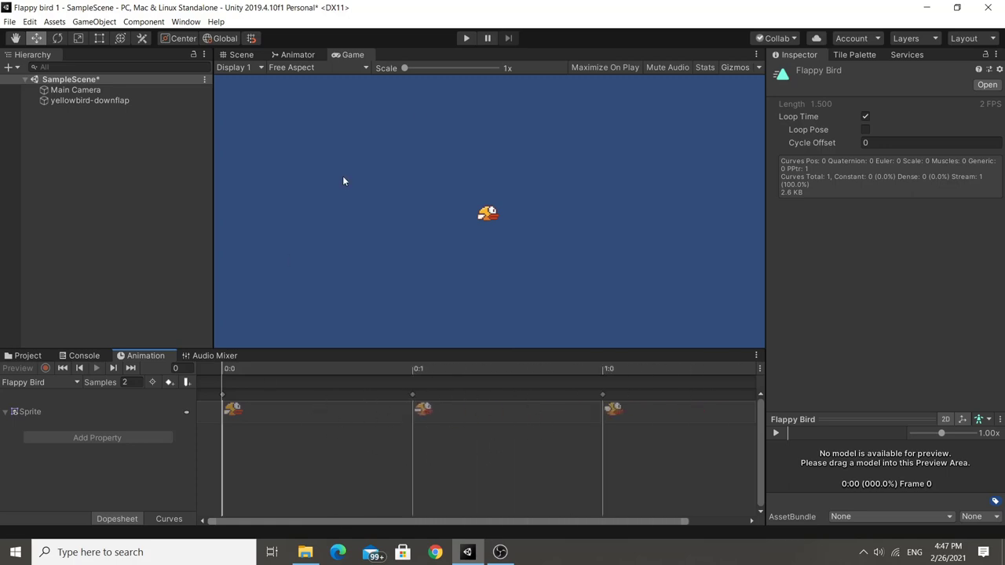
{"action": "left_click", "coordinate": [468, 39]}
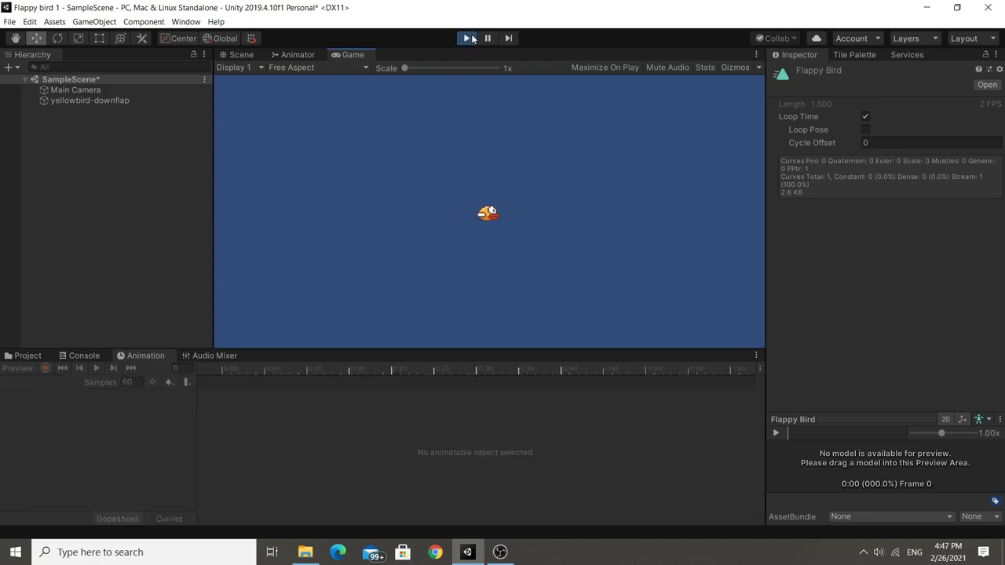
{"action": "left_click", "coordinate": [471, 39]}
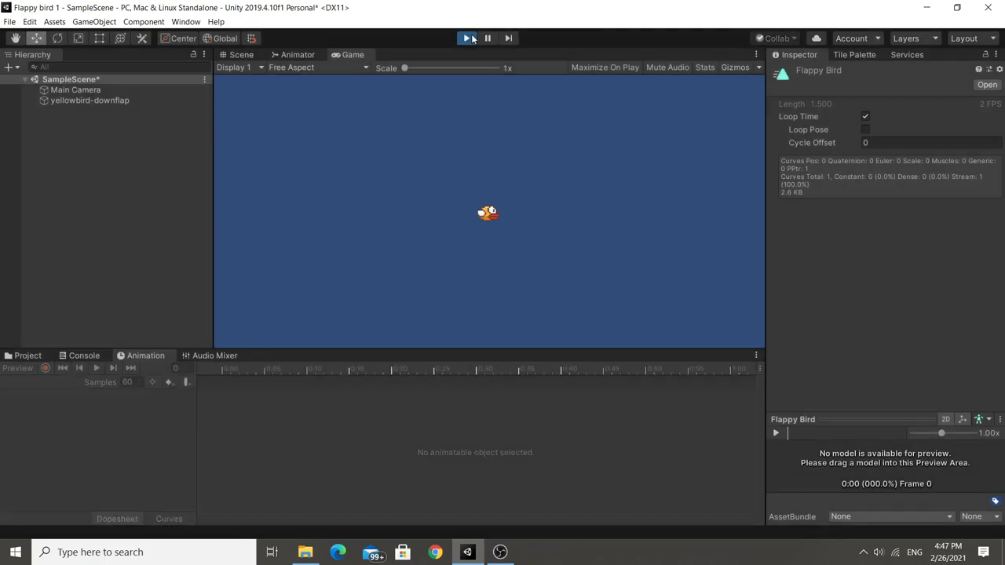
Restore the Flappy Bird clip's Samples to 12.
{"action": "left_click", "coordinate": [24, 356]}
{"action": "left_click", "coordinate": [141, 355]}
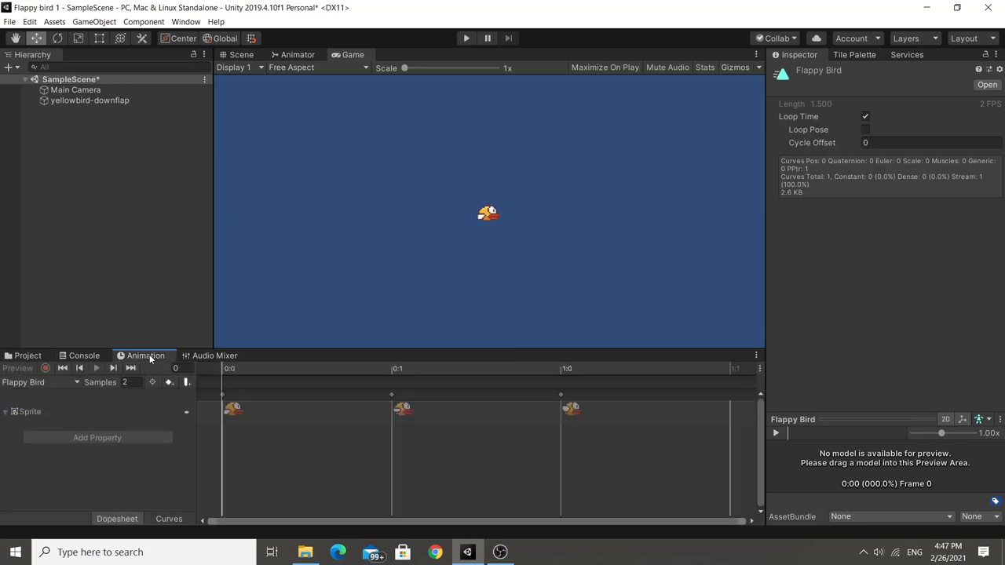
{"action": "left_click", "coordinate": [133, 383]}
{"action": "type", "text": "12"}
{"action": "key", "text": "Return"}
Bring the sprite assets back into view and pan the Scene view up to the camera.
{"action": "left_click", "coordinate": [35, 354]}
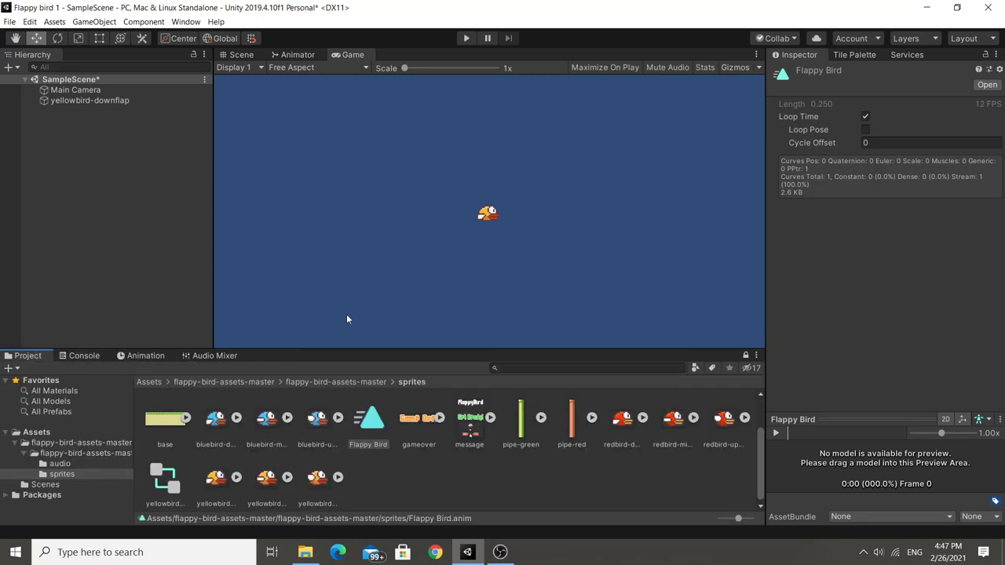
{"action": "left_click", "coordinate": [241, 55]}
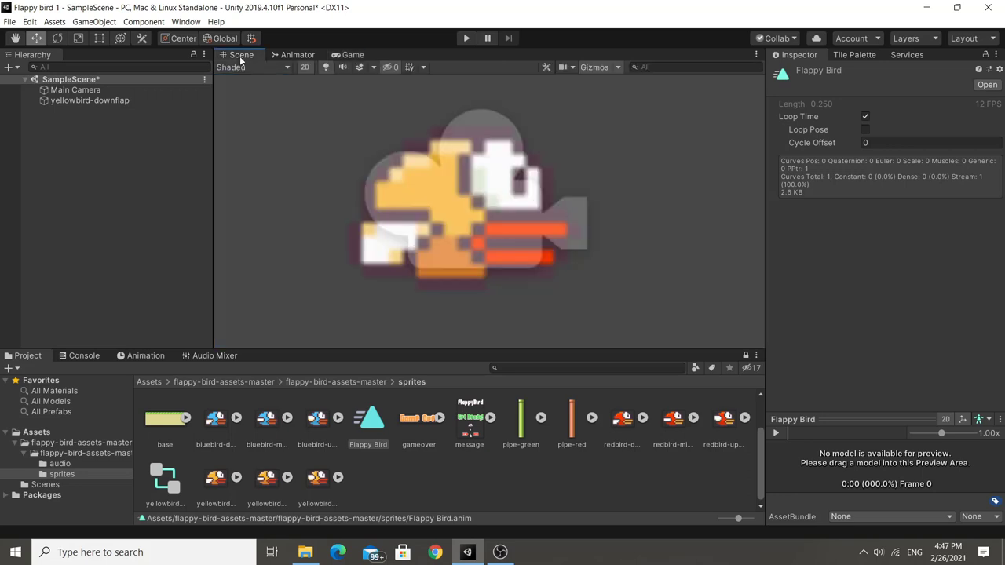
{"action": "scroll", "coordinate": [490, 338], "scroll_direction": "down", "scroll_amount": 5}
{"action": "middle_click_drag", "start_coordinate": [526, 321], "coordinate": [529, 248]}
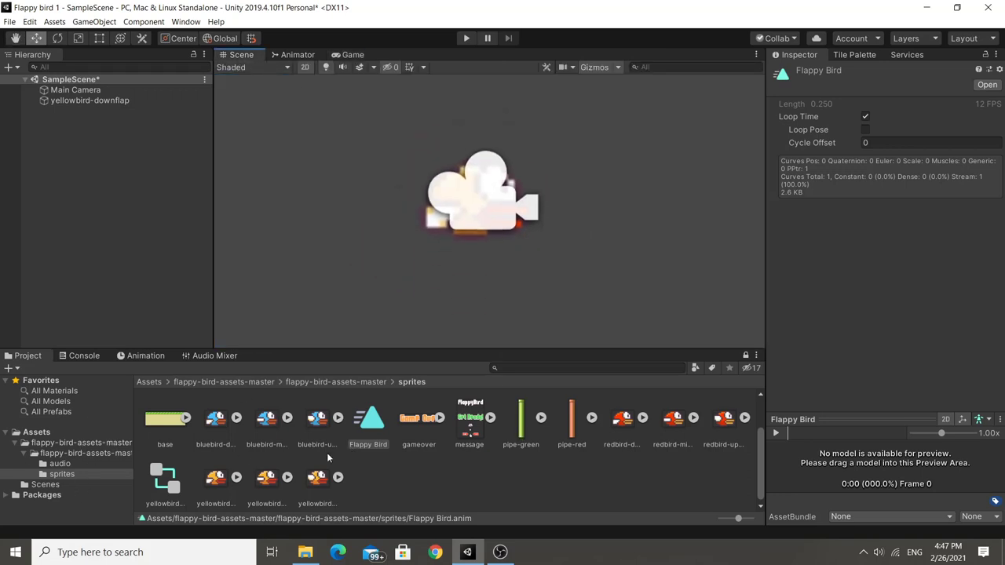
Open the yellowbird-downflap animation controller graph and rearrange the Flappy Bird state.
{"action": "double_click", "coordinate": [177, 480]}
{"action": "middle_click_drag", "start_coordinate": [585, 203], "coordinate": [634, 211]}
{"action": "scroll", "coordinate": [626, 203], "scroll_direction": "down", "scroll_amount": 5}
{"action": "scroll", "coordinate": [625, 204], "scroll_direction": "up", "scroll_amount": 2}
{"action": "scroll", "coordinate": [643, 209], "scroll_direction": "up", "scroll_amount": 1}
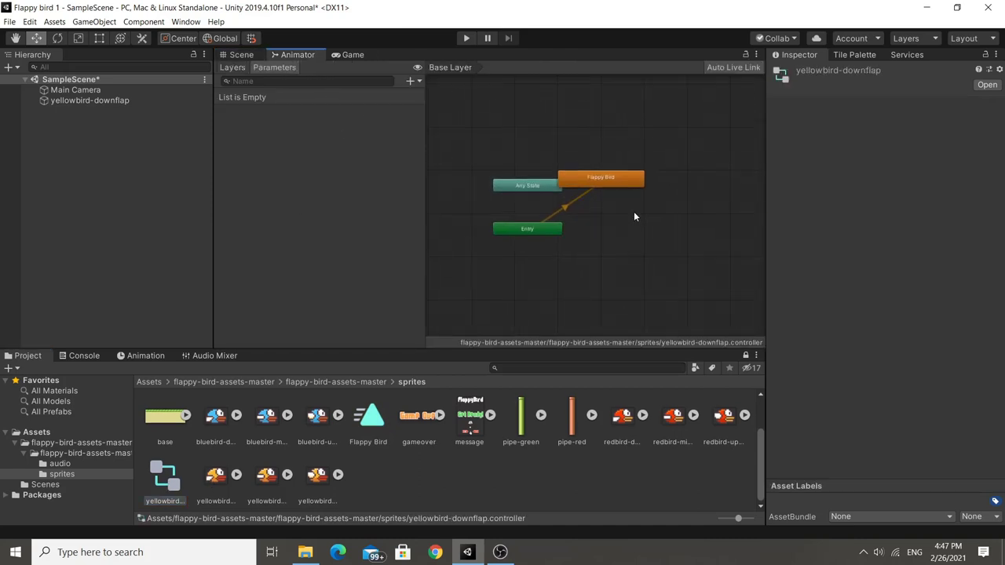
{"action": "left_click_drag", "start_coordinate": [636, 179], "coordinate": [673, 180]}
{"action": "mouse_move", "coordinate": [674, 181]}
{"action": "middle_mouse_down"}
{"action": "mouse_move", "coordinate": [636, 216]}
{"action": "mouse_move", "coordinate": [583, 230]}
{"action": "middle_mouse_up"}
{"action": "scroll", "coordinate": [636, 216], "scroll_direction": "down", "scroll_amount": 2}
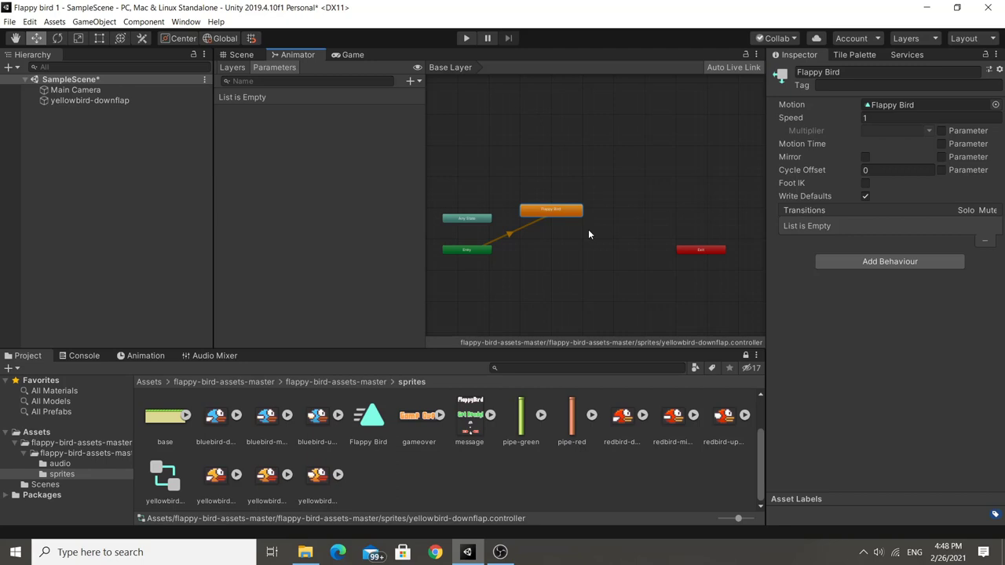
{"action": "left_click", "coordinate": [588, 230]}
Open and dismiss the Animator graph's context menus, nudging the Flappy Bird state.
{"action": "right_click", "coordinate": [559, 251]}
{"action": "left_click", "coordinate": [528, 255]}
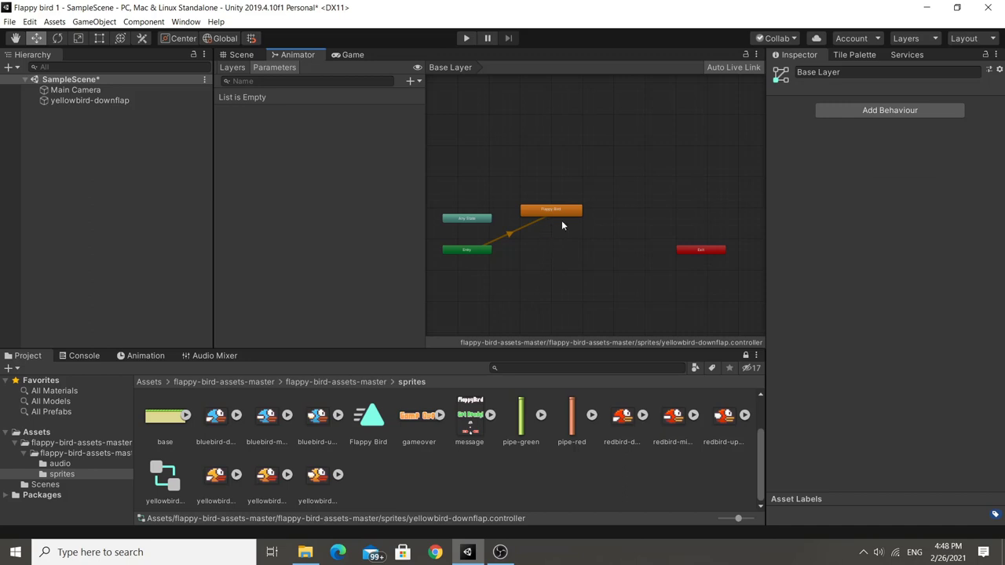
{"action": "left_click_drag", "start_coordinate": [568, 213], "coordinate": [578, 216]}
{"action": "left_click", "coordinate": [571, 244]}
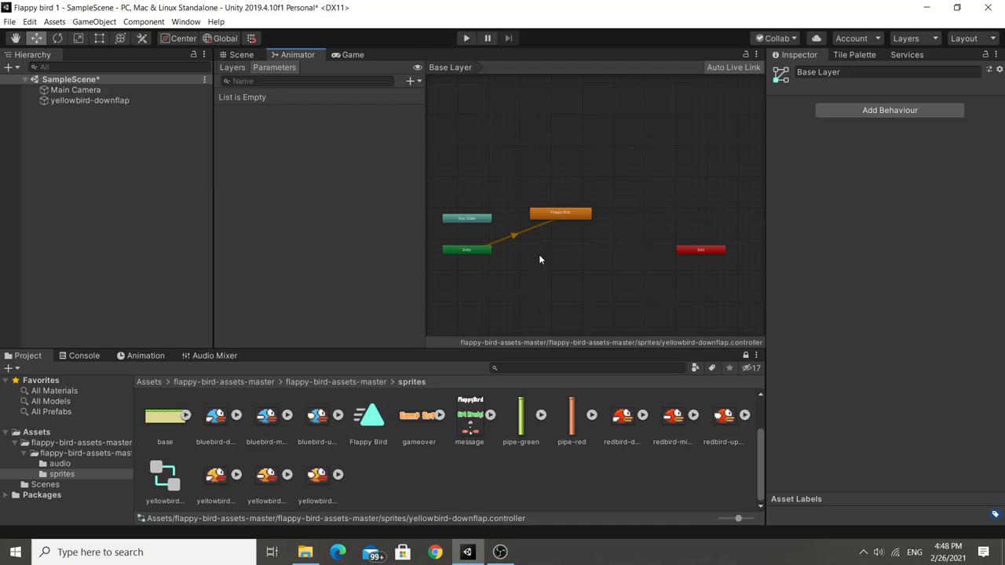
{"action": "right_click", "coordinate": [541, 256]}
{"action": "left_click", "coordinate": [528, 257]}
Zoom and pan the Scene view to frame the camera, then clear the selection.
{"action": "left_click", "coordinate": [239, 54]}
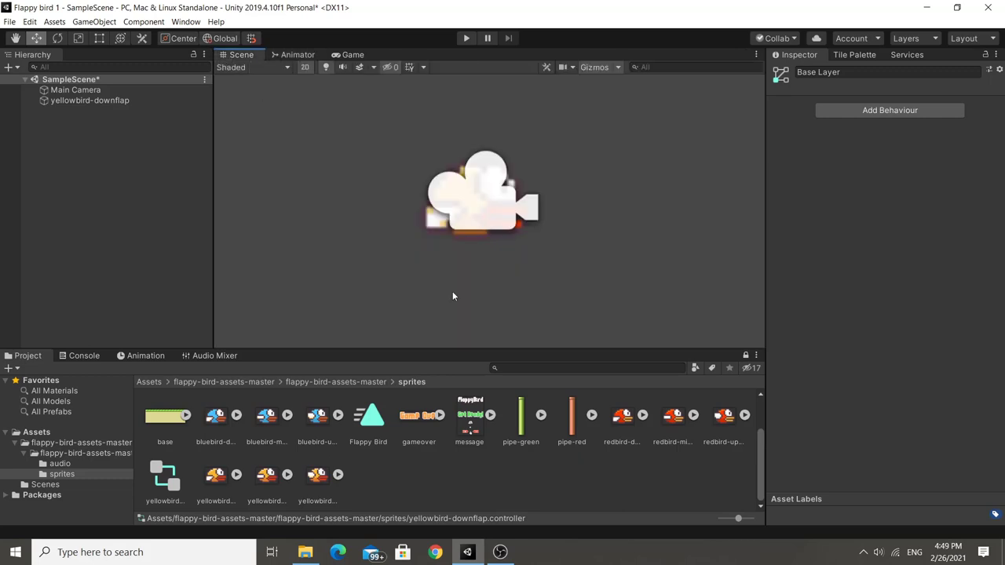
{"action": "scroll", "coordinate": [503, 255], "scroll_direction": "up", "scroll_amount": 2}
{"action": "scroll", "coordinate": [503, 257], "scroll_direction": "up", "scroll_amount": 2}
{"action": "scroll", "coordinate": [503, 255], "scroll_direction": "up", "scroll_amount": 1}
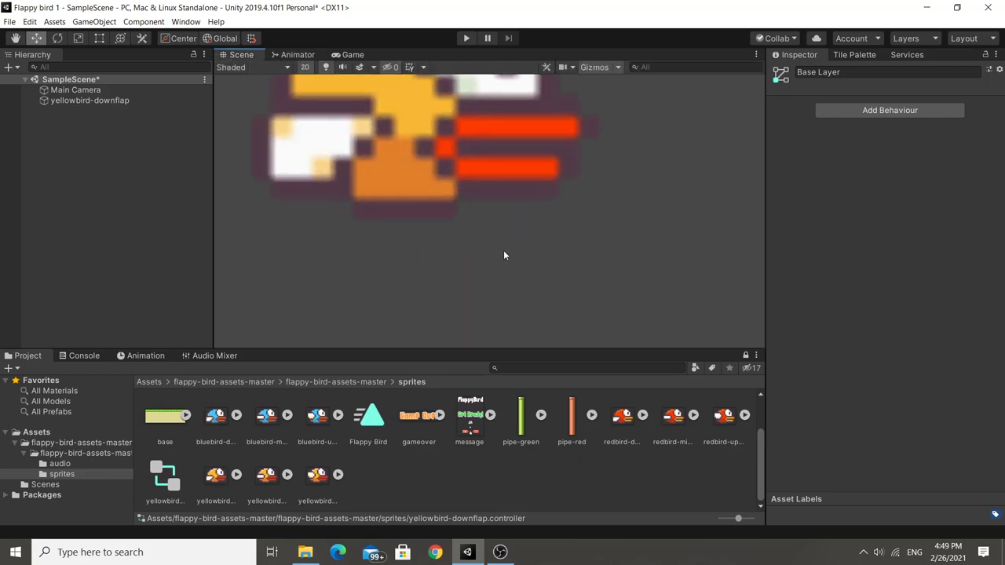
{"action": "scroll", "coordinate": [504, 249], "scroll_direction": "down", "scroll_amount": 2}
{"action": "scroll", "coordinate": [383, 229], "scroll_direction": "down", "scroll_amount": 2}
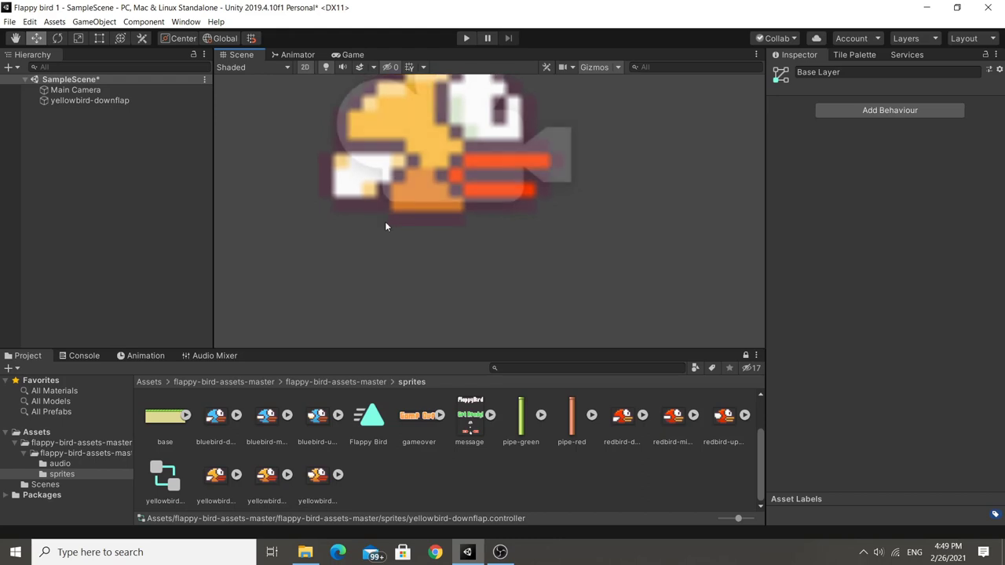
{"action": "scroll", "coordinate": [378, 228], "scroll_direction": "down", "scroll_amount": 3}
{"action": "scroll", "coordinate": [379, 217], "scroll_direction": "down", "scroll_amount": 1}
{"action": "mouse_move", "coordinate": [376, 185]}
{"action": "middle_mouse_down"}
{"action": "mouse_move", "coordinate": [619, 183]}
{"action": "mouse_move", "coordinate": [540, 196]}
{"action": "middle_mouse_up"}
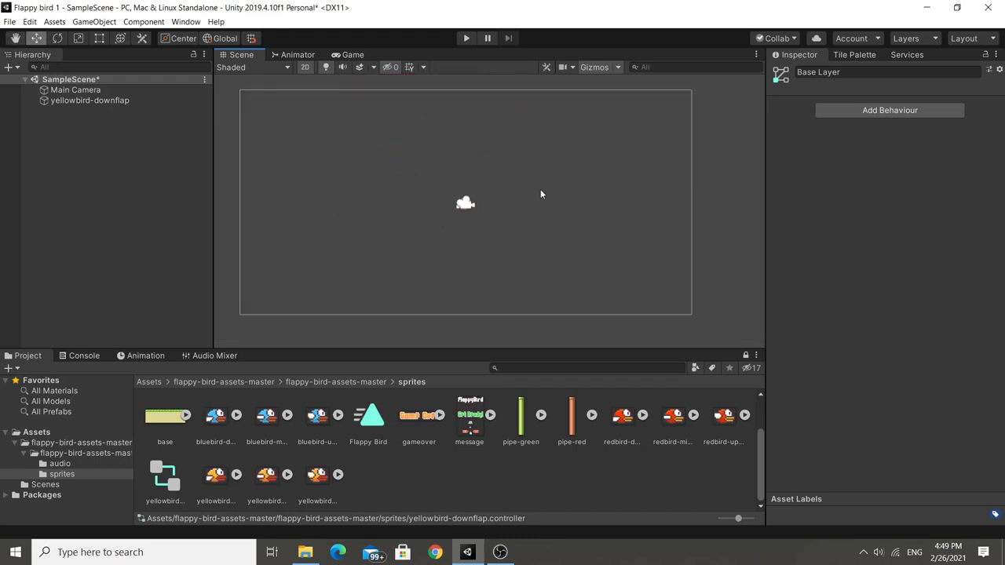
{"action": "left_click", "coordinate": [469, 495]}
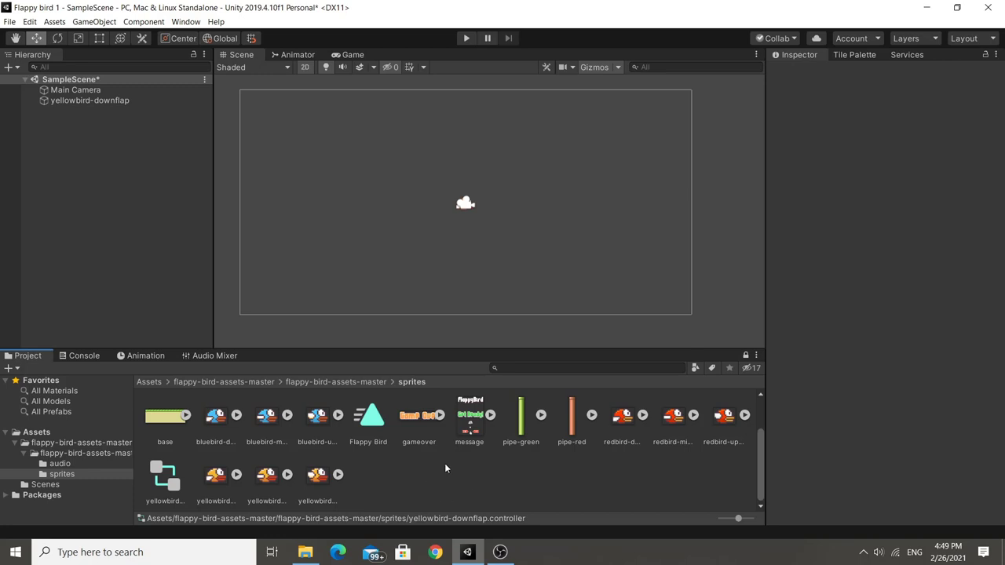
{"action": "scroll", "coordinate": [445, 463], "scroll_direction": "up", "scroll_amount": 2}
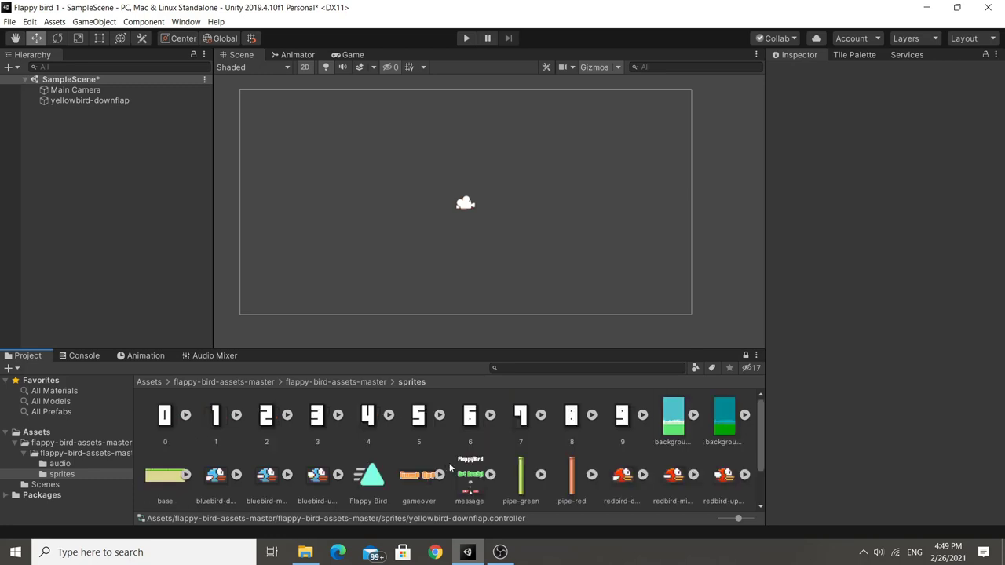
{"action": "scroll", "coordinate": [449, 463], "scroll_direction": "down", "scroll_amount": 2}
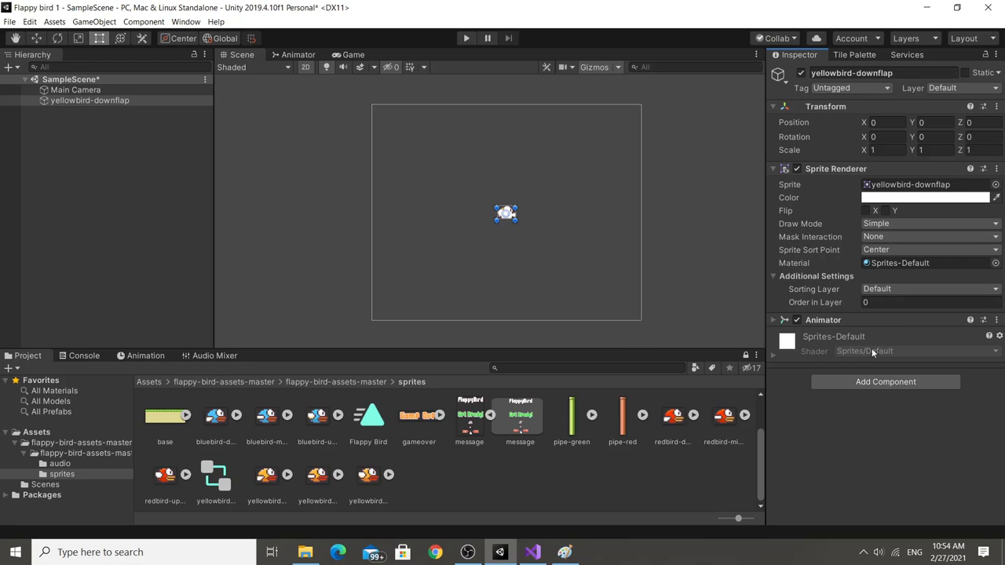
Add a Rigidbody 2D to the bird via 'rigi' search and expand its settings.
{"action": "left_click", "coordinate": [877, 382]}
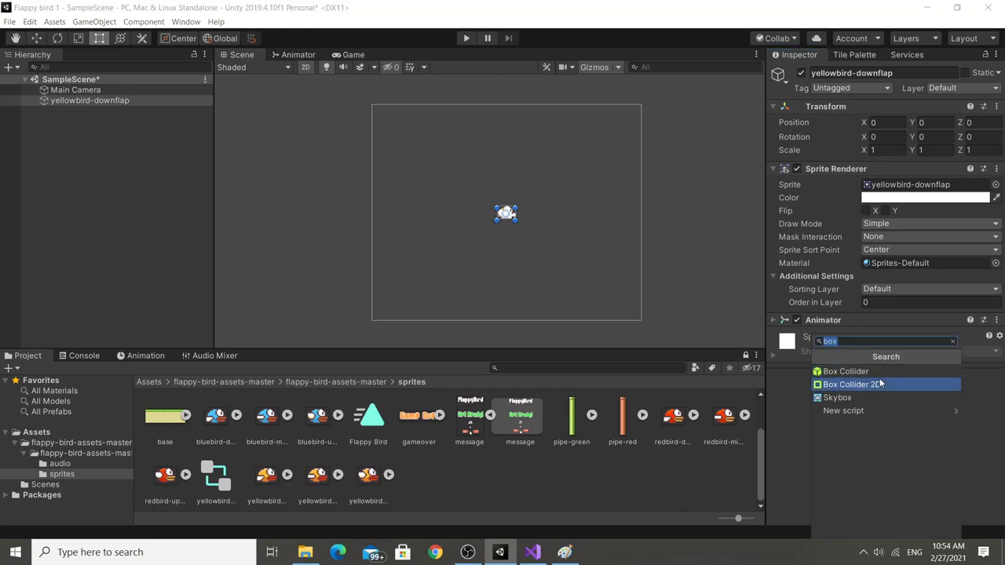
{"action": "type", "text": "rigi"}
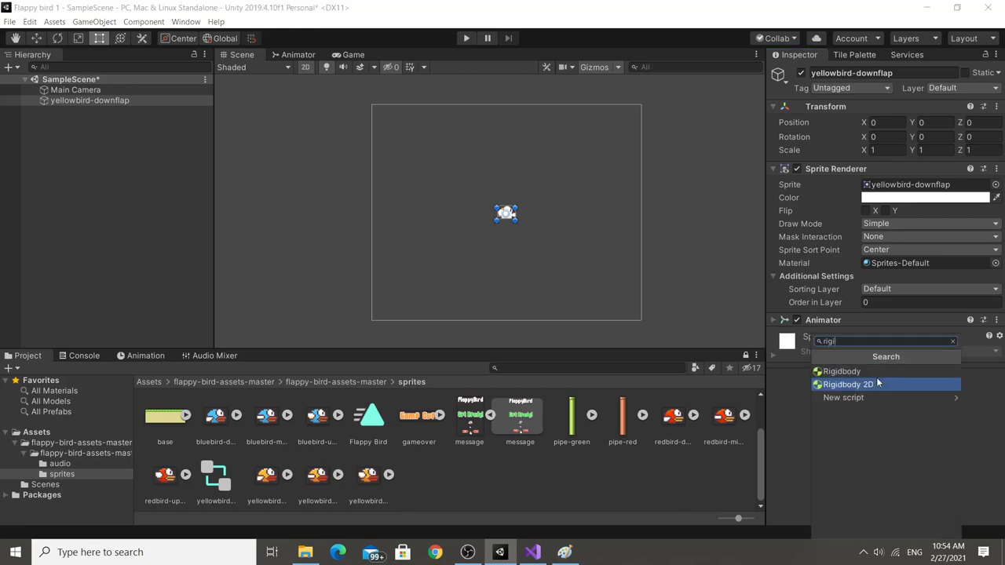
{"action": "left_click", "coordinate": [876, 385]}
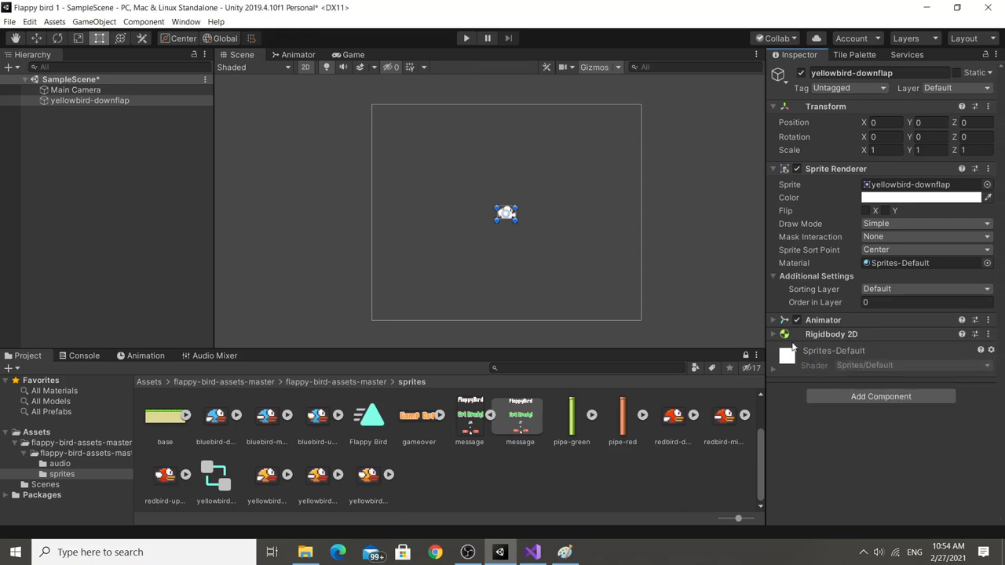
{"action": "left_click", "coordinate": [774, 334]}
{"action": "scroll", "coordinate": [793, 367], "scroll_direction": "down", "scroll_amount": 2}
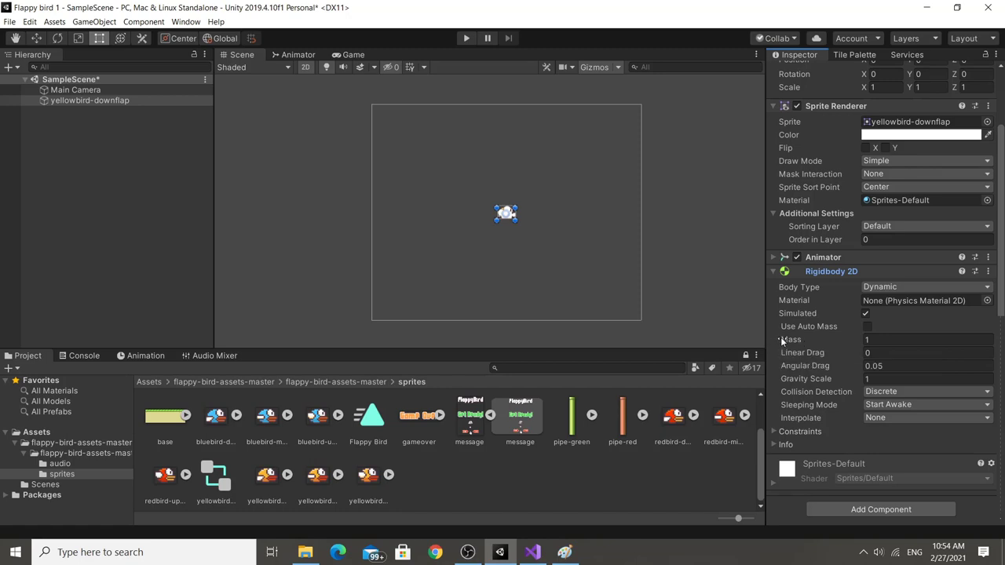
Play the game in the Game view to watch the bird drop, then stop.
{"action": "left_click", "coordinate": [355, 55]}
{"action": "left_click", "coordinate": [466, 38]}
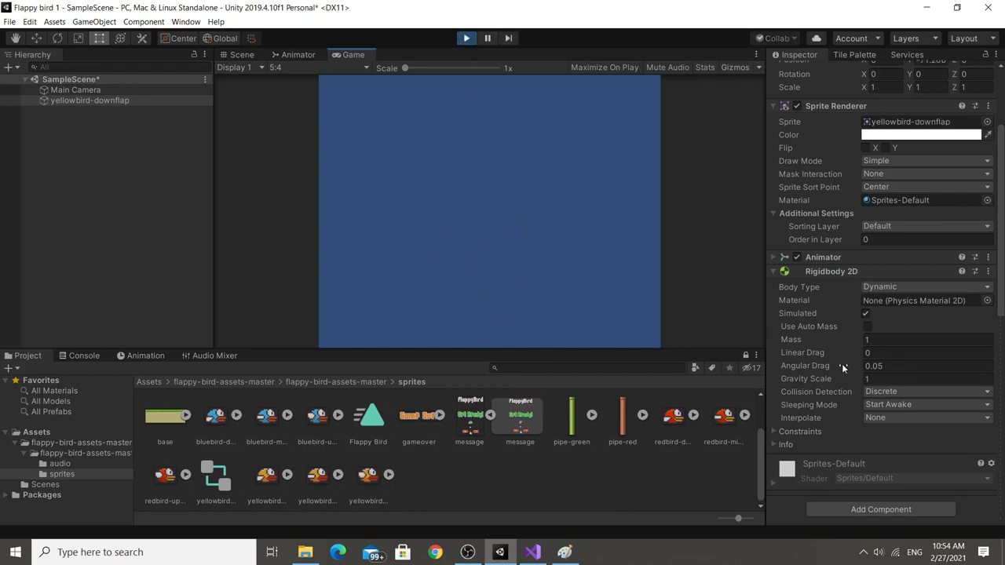
{"action": "left_click", "coordinate": [473, 36]}
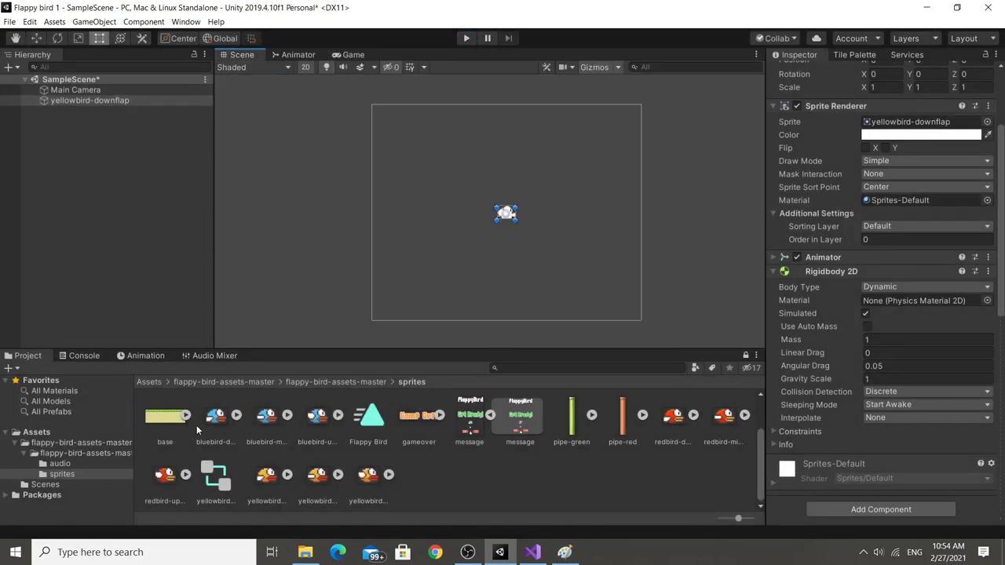
Drag the base sprite into the scene near the bottom of the camera frame.
{"action": "mouse_move", "coordinate": [165, 416]}
{"action": "left_mouse_down"}
{"action": "mouse_move", "coordinate": [507, 328]}
{"action": "mouse_move", "coordinate": [502, 312]}
{"action": "left_mouse_up"}
{"action": "scroll", "coordinate": [537, 311], "scroll_direction": "up", "scroll_amount": 3}
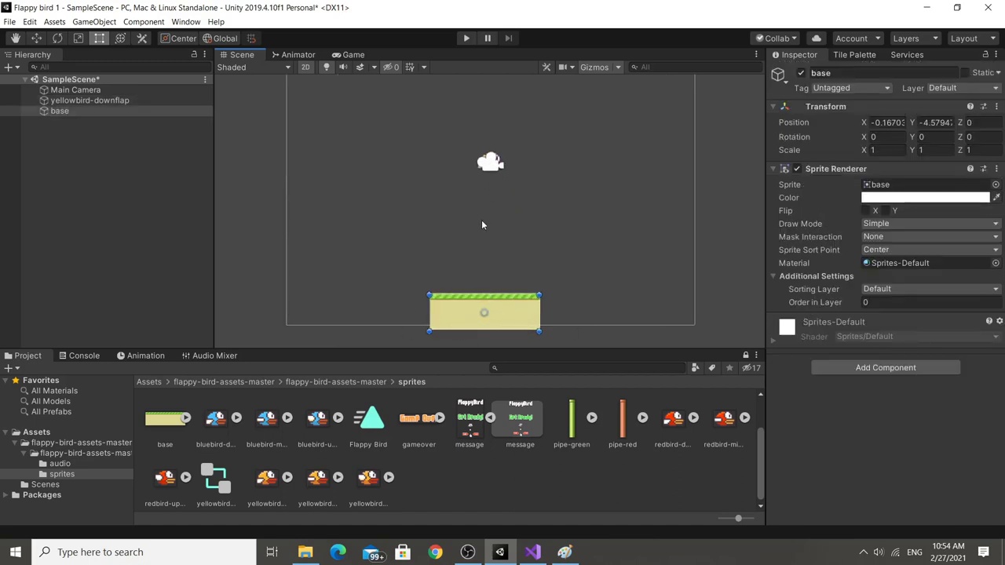
{"action": "scroll", "coordinate": [448, 218], "scroll_direction": "down", "scroll_amount": 2}
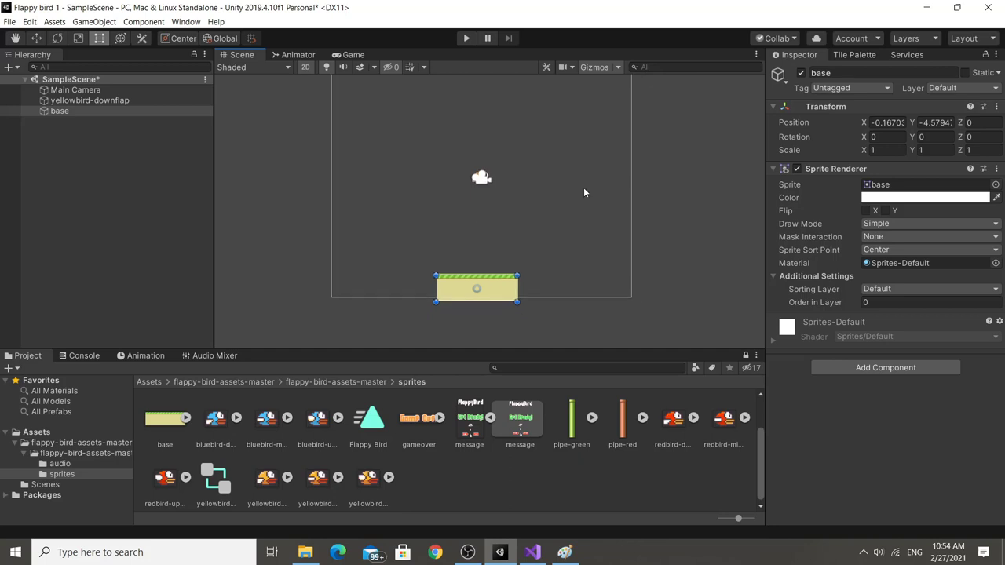
{"action": "scroll", "coordinate": [641, 214], "scroll_direction": "down", "scroll_amount": 2}
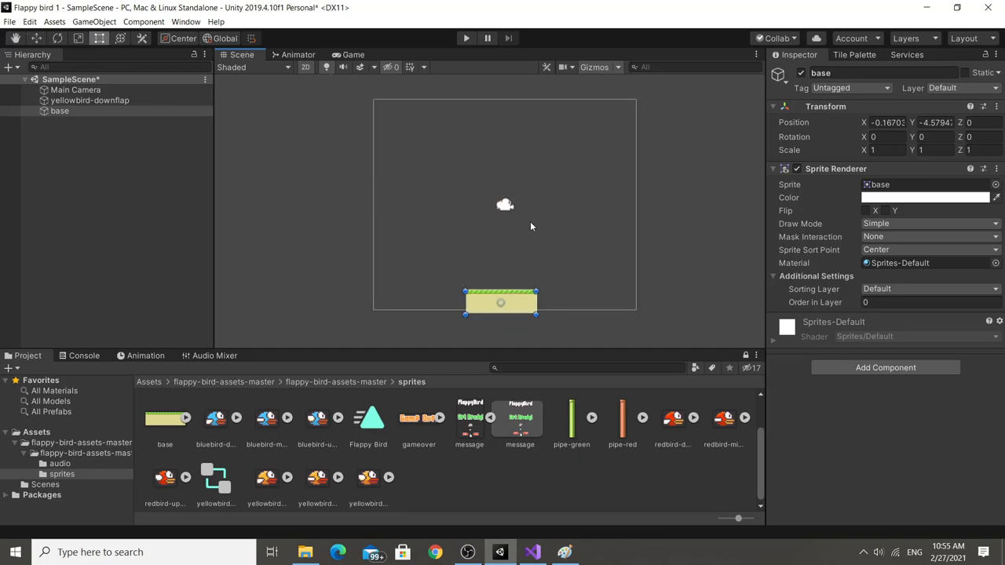
{"action": "scroll", "coordinate": [546, 270], "scroll_direction": "up", "scroll_amount": 1}
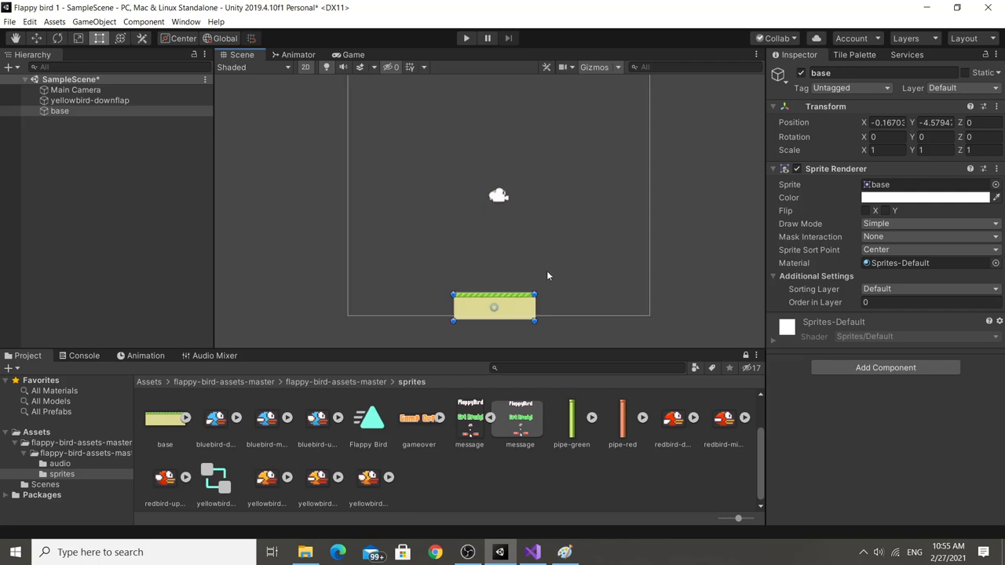
{"action": "scroll", "coordinate": [534, 253], "scroll_direction": "up", "scroll_amount": 1}
{"action": "scroll", "coordinate": [533, 250], "scroll_direction": "up", "scroll_amount": 2}
{"action": "scroll", "coordinate": [533, 250], "scroll_direction": "down", "scroll_amount": 1}
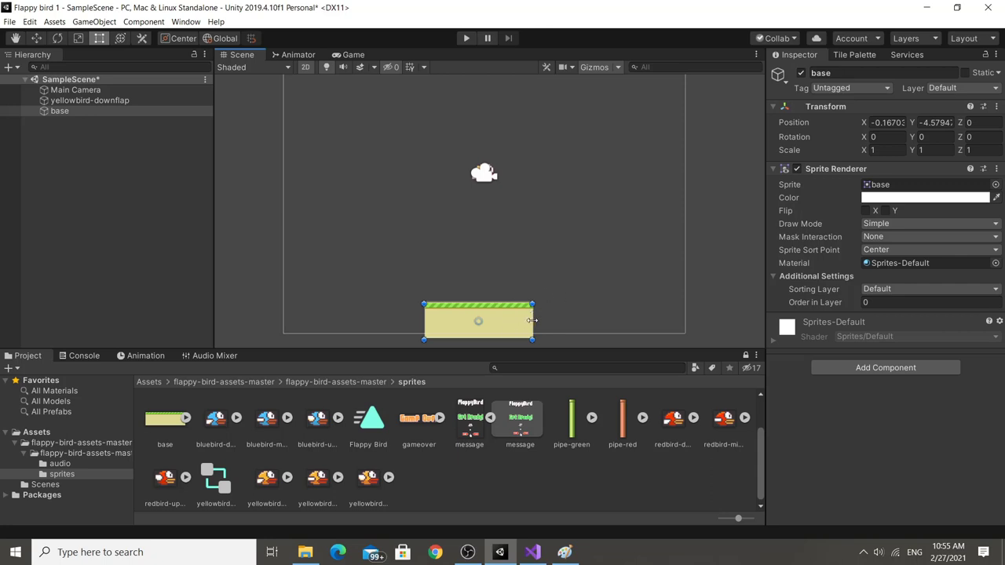
Try stretching the ground wider, then undo back to its original width.
{"action": "left_click_drag", "start_coordinate": [533, 320], "coordinate": [711, 301]}
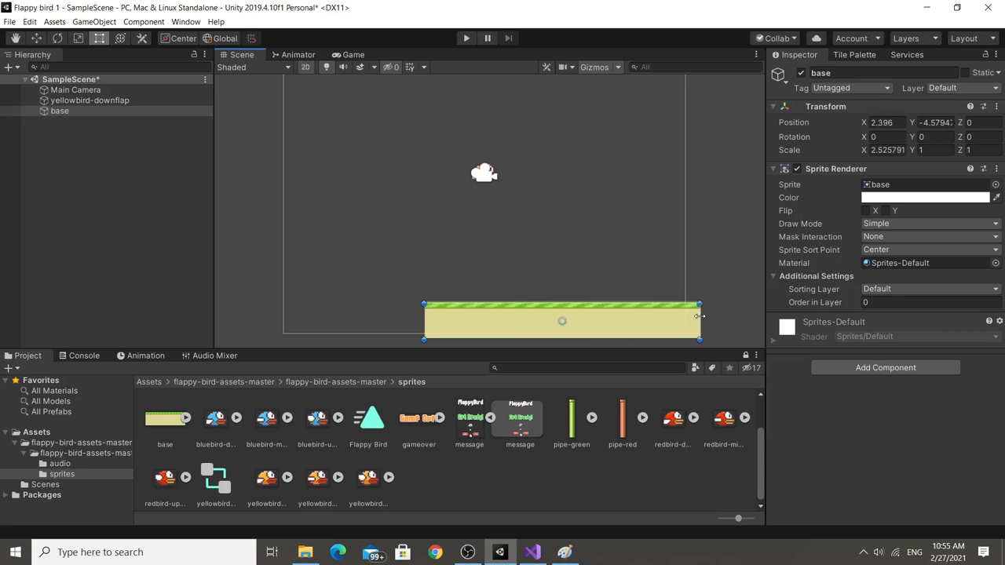
{"action": "scroll", "coordinate": [707, 299], "scroll_direction": "up", "scroll_amount": 3}
{"action": "mouse_move", "coordinate": [514, 259]}
{"action": "middle_mouse_down"}
{"action": "mouse_move", "coordinate": [549, 220]}
{"action": "mouse_move", "coordinate": [537, 205]}
{"action": "middle_mouse_up"}
{"action": "left_click_drag", "start_coordinate": [731, 273], "coordinate": [759, 273]}
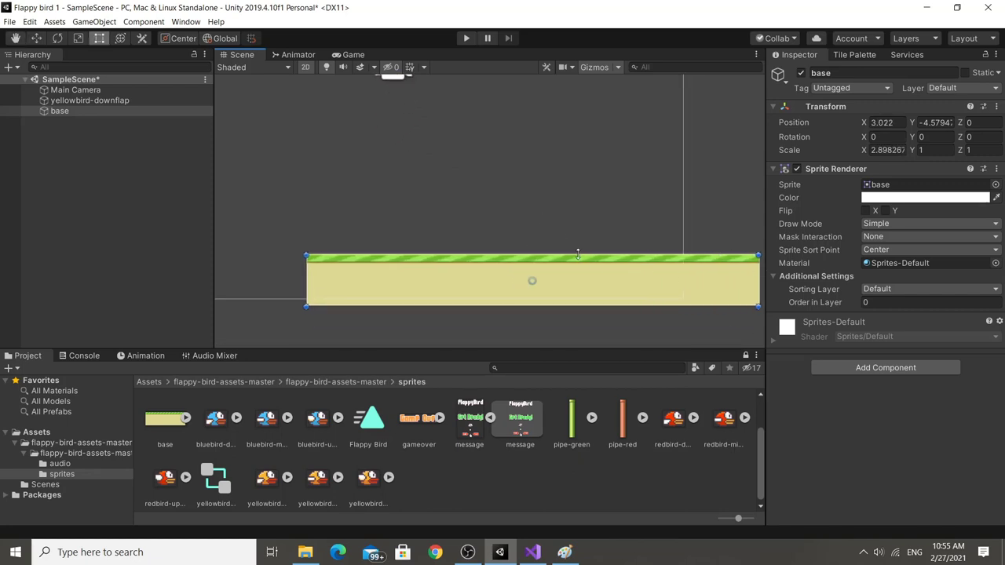
{"action": "middle_click_drag", "start_coordinate": [587, 248], "coordinate": [481, 241]}
{"action": "scroll", "coordinate": [662, 261], "scroll_direction": "down", "scroll_amount": 2}
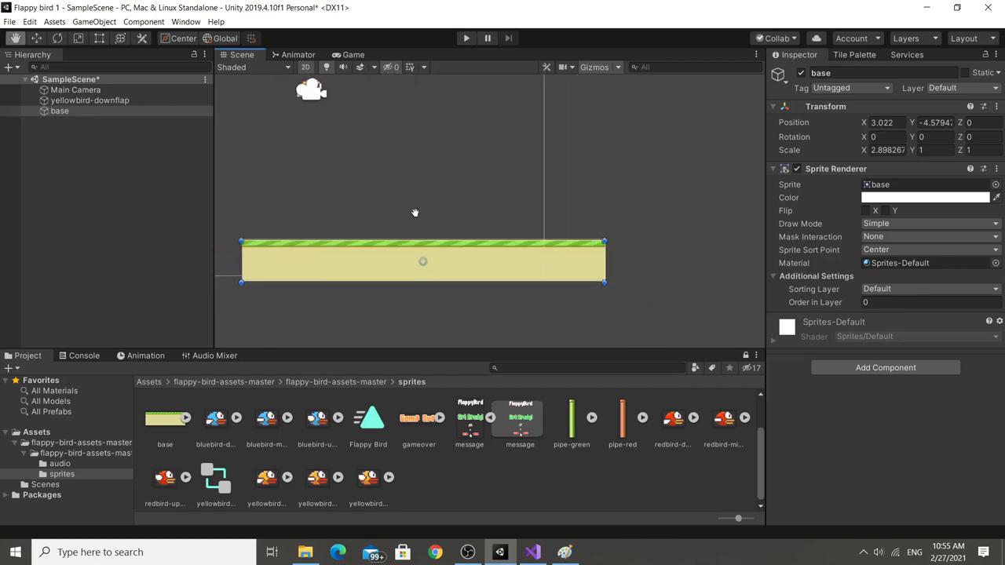
{"action": "left_click_drag", "start_coordinate": [662, 261], "coordinate": [587, 259]}
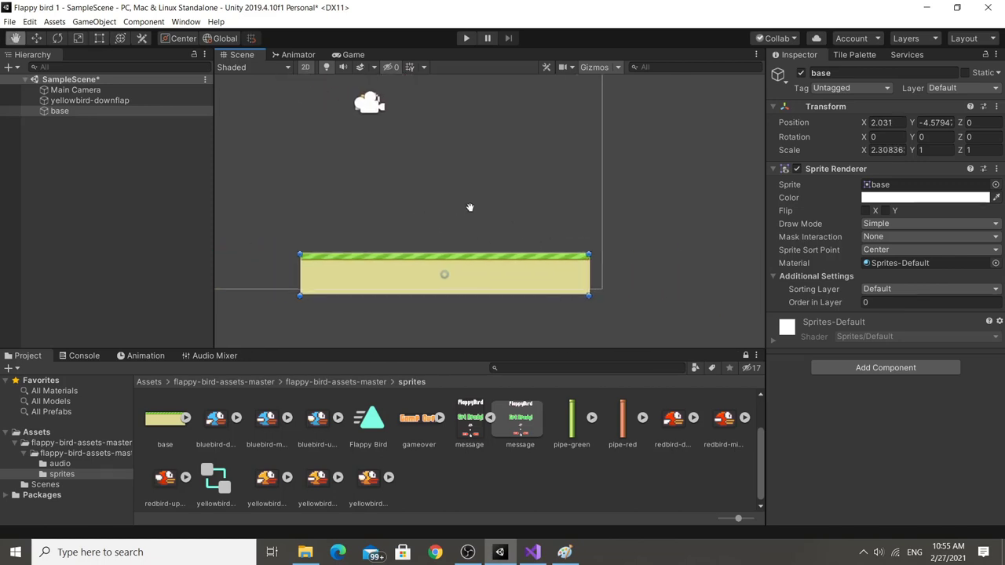
{"action": "middle_click_drag", "start_coordinate": [469, 206], "coordinate": [498, 213]}
{"action": "left_click_drag", "start_coordinate": [592, 265], "coordinate": [675, 265]}
{"action": "key", "text": "ctrl+z"}
{"action": "key", "text": "ctrl+z"}
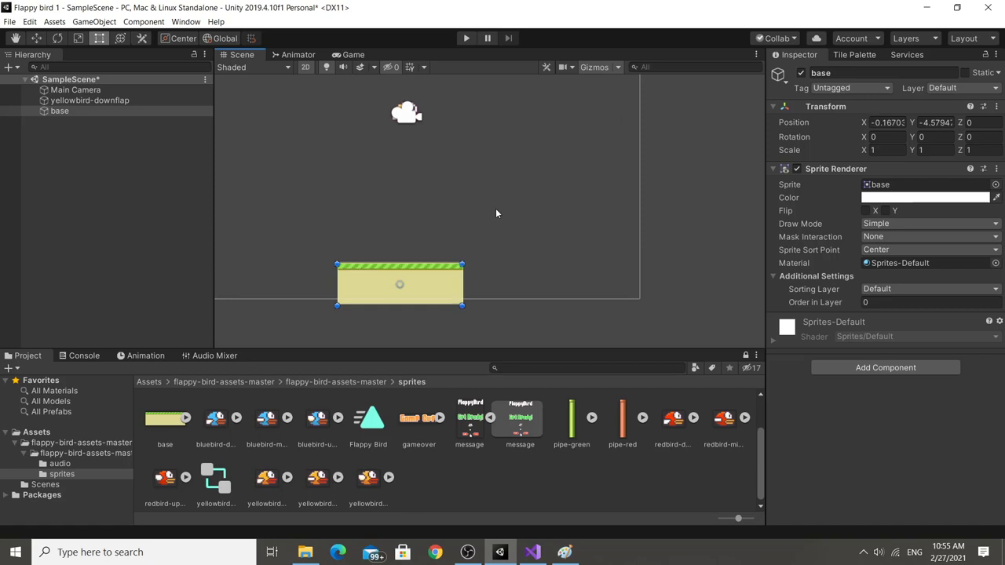
{"action": "middle_click_drag", "start_coordinate": [496, 208], "coordinate": [528, 226]}
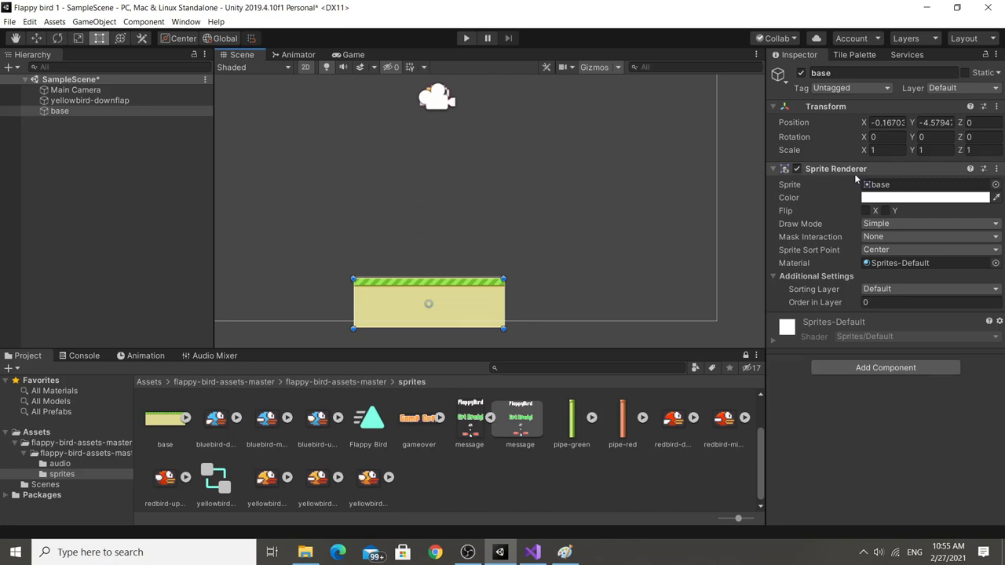
Set the base sprite to Tiled draw mode and extend it across the camera frame to width 16.8.
{"action": "left_click", "coordinate": [874, 227]}
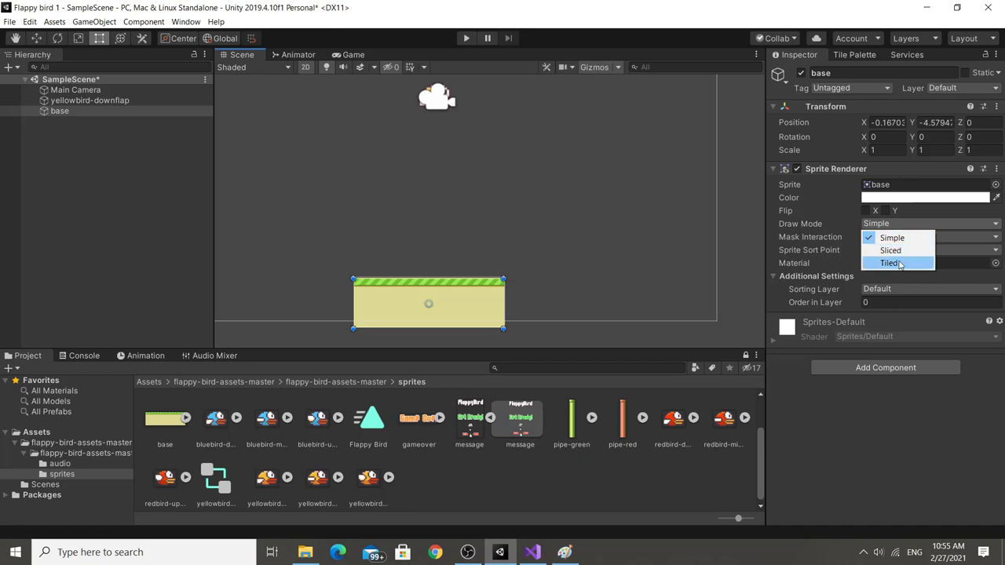
{"action": "left_click", "coordinate": [895, 262]}
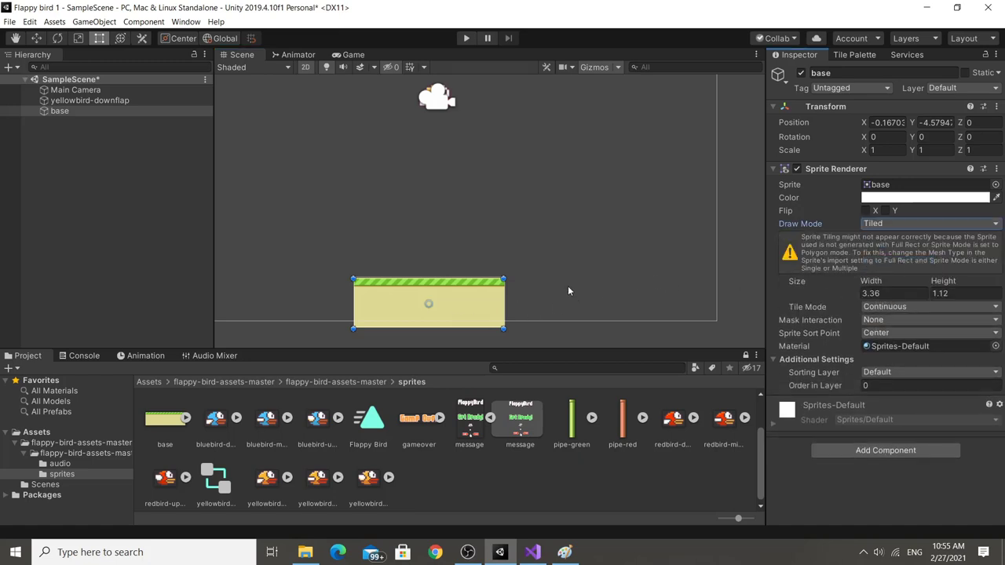
{"action": "left_click_drag", "start_coordinate": [509, 304], "coordinate": [759, 290]}
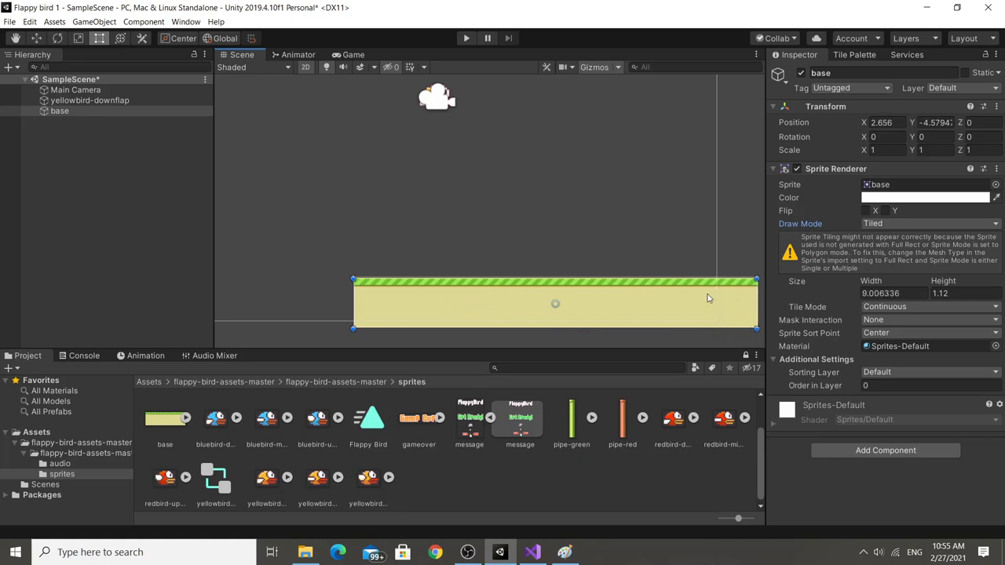
{"action": "scroll", "coordinate": [577, 286], "scroll_direction": "down", "scroll_amount": 2}
{"action": "middle_click_drag", "start_coordinate": [530, 238], "coordinate": [637, 234]}
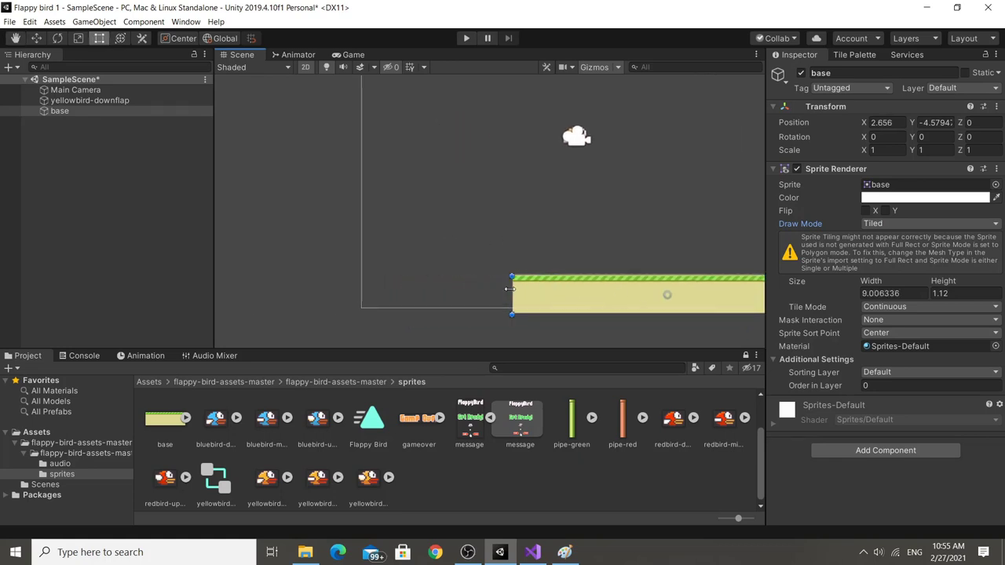
{"action": "left_click_drag", "start_coordinate": [510, 289], "coordinate": [303, 289]}
{"action": "scroll", "coordinate": [556, 261], "scroll_direction": "down", "scroll_amount": 1}
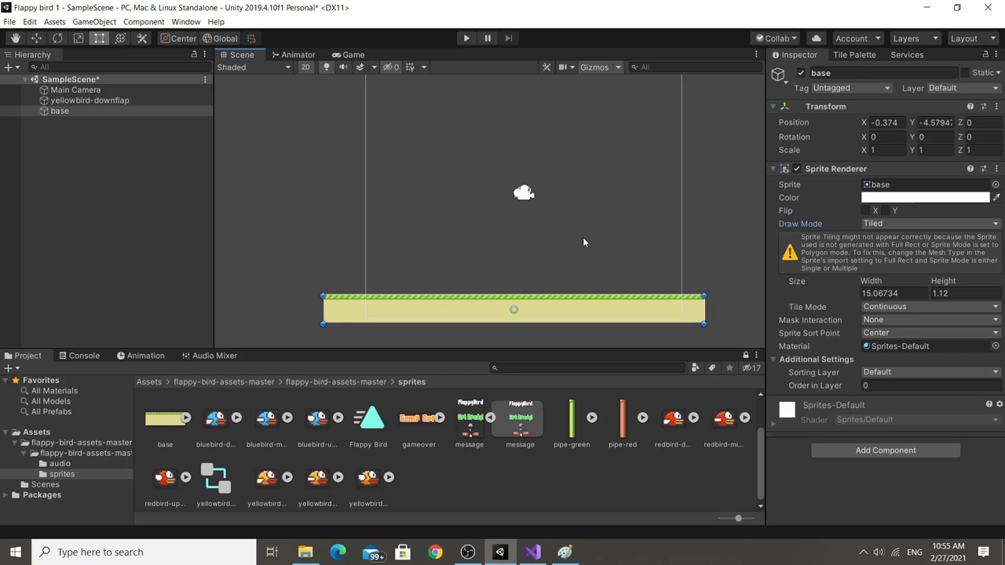
{"action": "left_click_drag", "start_coordinate": [705, 309], "coordinate": [748, 309]}
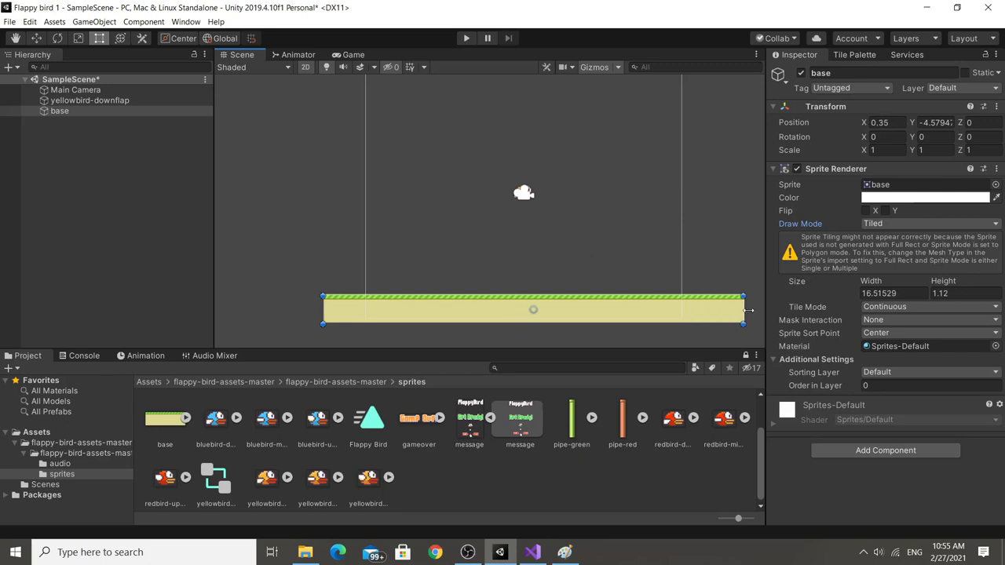
{"action": "scroll", "coordinate": [667, 292], "scroll_direction": "down", "scroll_amount": 1}
{"action": "scroll", "coordinate": [559, 273], "scroll_direction": "up", "scroll_amount": 3}
{"action": "scroll", "coordinate": [566, 262], "scroll_direction": "down", "scroll_amount": 1}
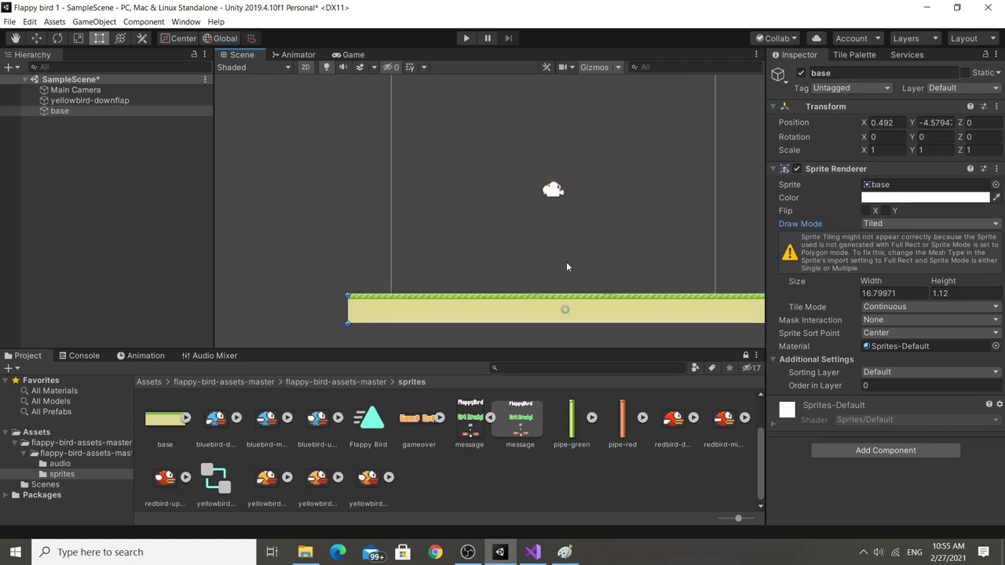
{"action": "key", "text": "t"}
{"action": "scroll", "coordinate": [549, 279], "scroll_direction": "down", "scroll_amount": 2}
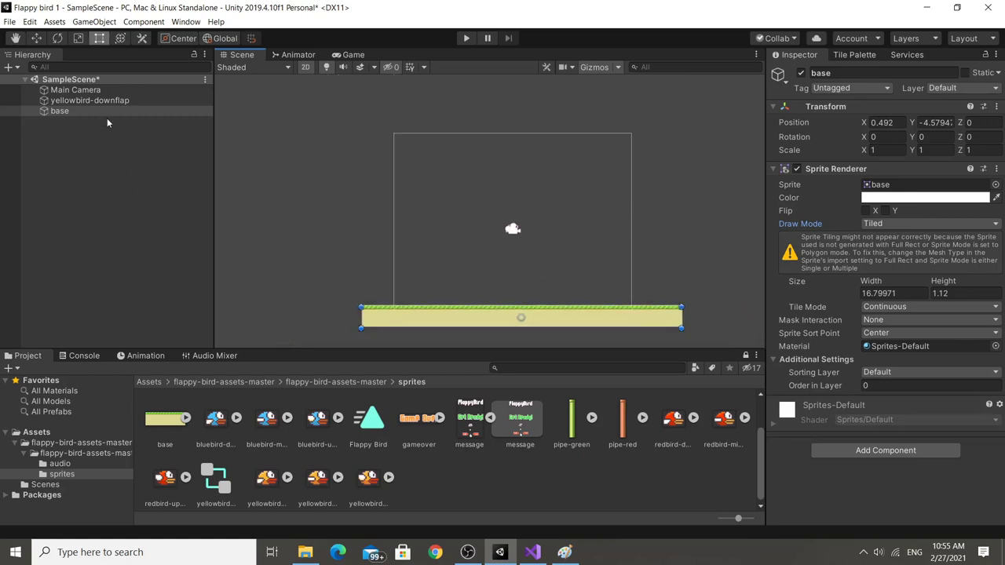
Play-test the scene in the Game view, then return to the Scene view and clear the selection.
{"action": "left_click", "coordinate": [345, 55]}
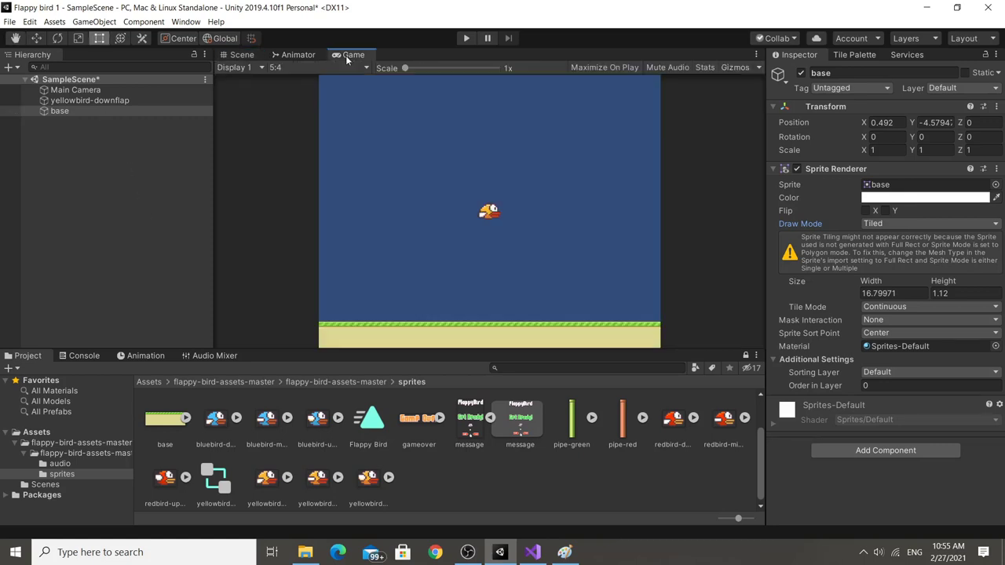
{"action": "left_click", "coordinate": [469, 39]}
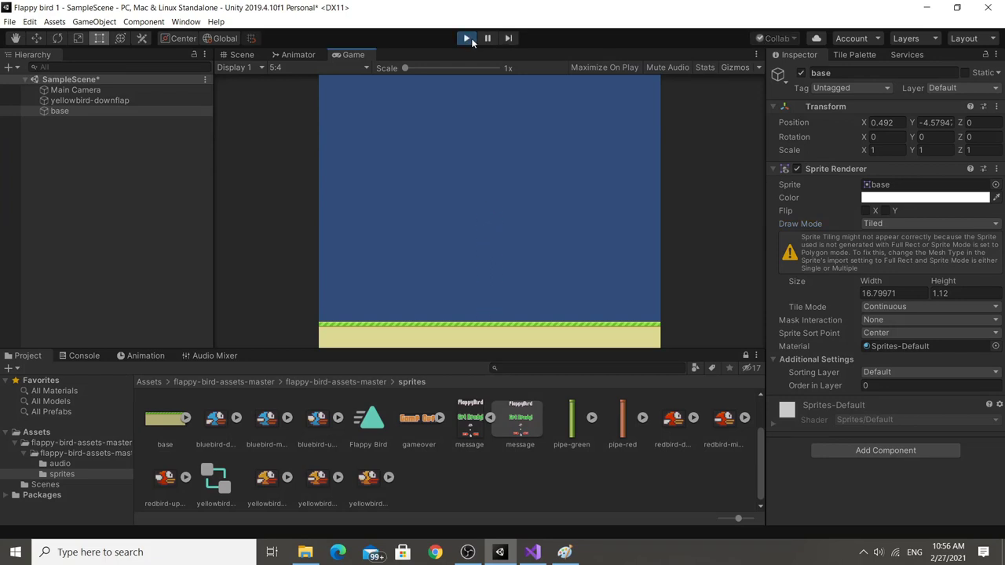
{"action": "left_click", "coordinate": [472, 39]}
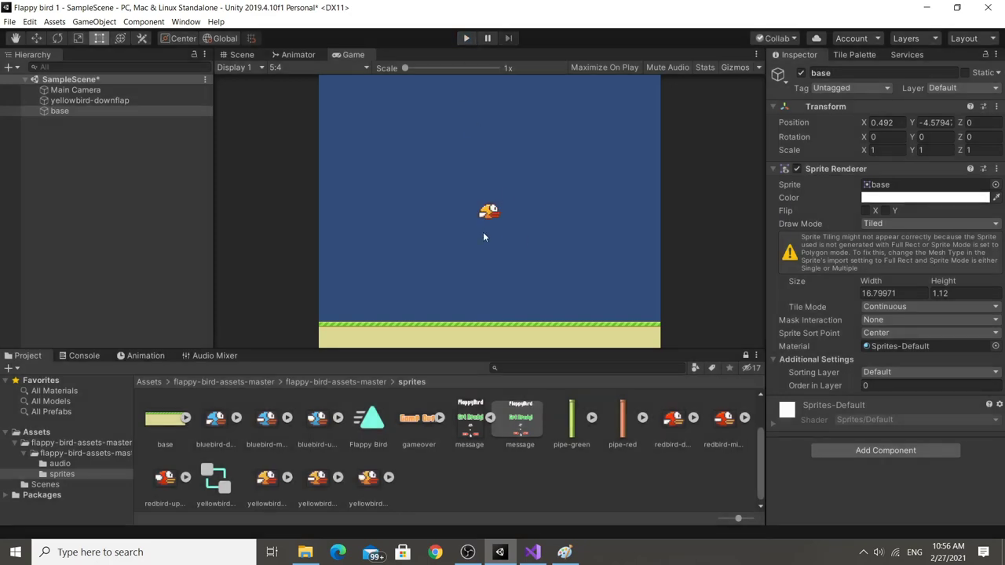
{"action": "left_click", "coordinate": [241, 55]}
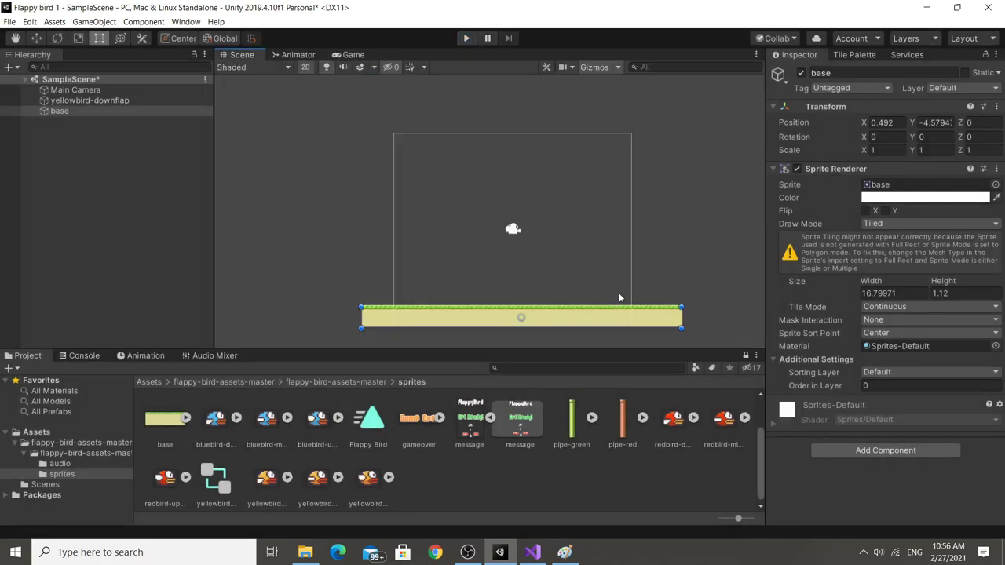
{"action": "scroll", "coordinate": [620, 296], "scroll_direction": "up", "scroll_amount": 2}
{"action": "left_click", "coordinate": [682, 275]}
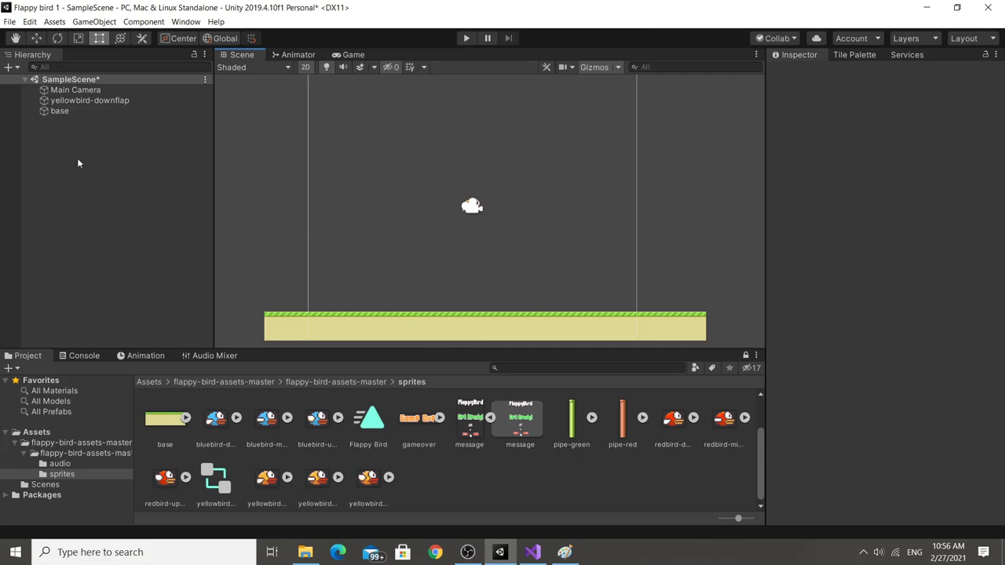
Add a Box Collider 2D, sized 0.85 × 0.6, to yellowbird-downflap.
{"action": "left_click", "coordinate": [90, 100]}
{"action": "scroll", "coordinate": [881, 300], "scroll_direction": "down", "scroll_amount": 2}
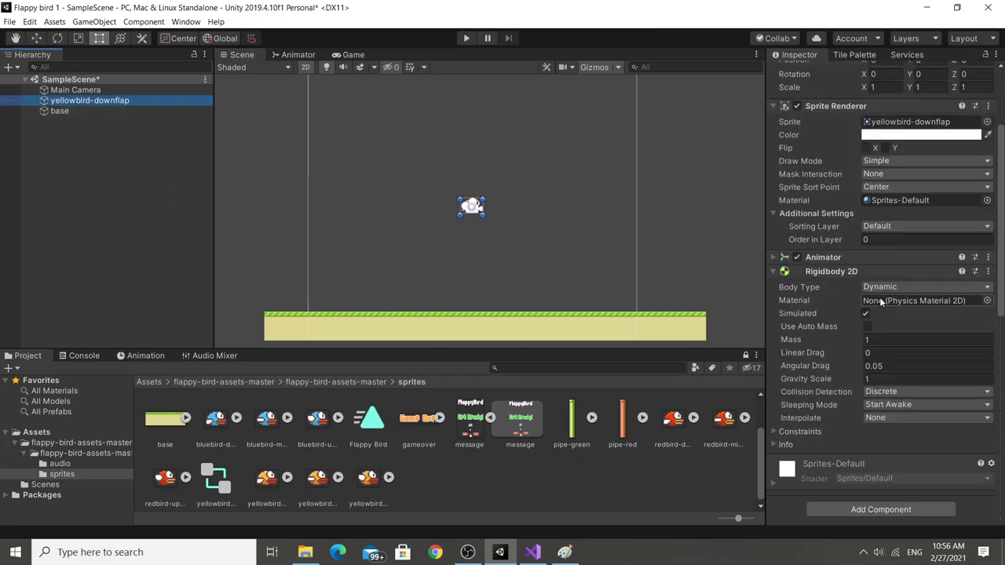
{"action": "left_click", "coordinate": [793, 272]}
{"action": "left_click", "coordinate": [873, 396]}
{"action": "type", "text": "bo"}
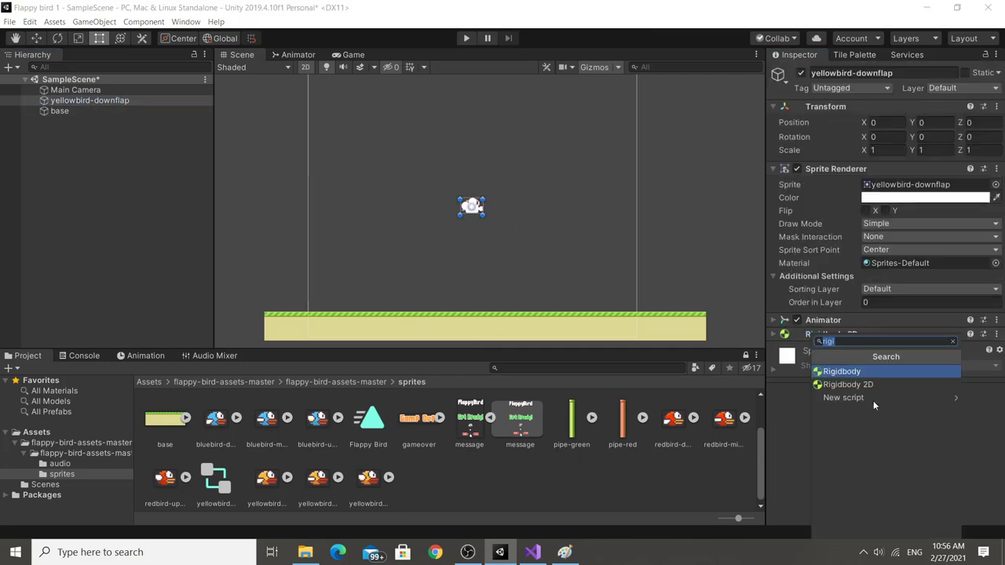
{"action": "type", "text": "x"}
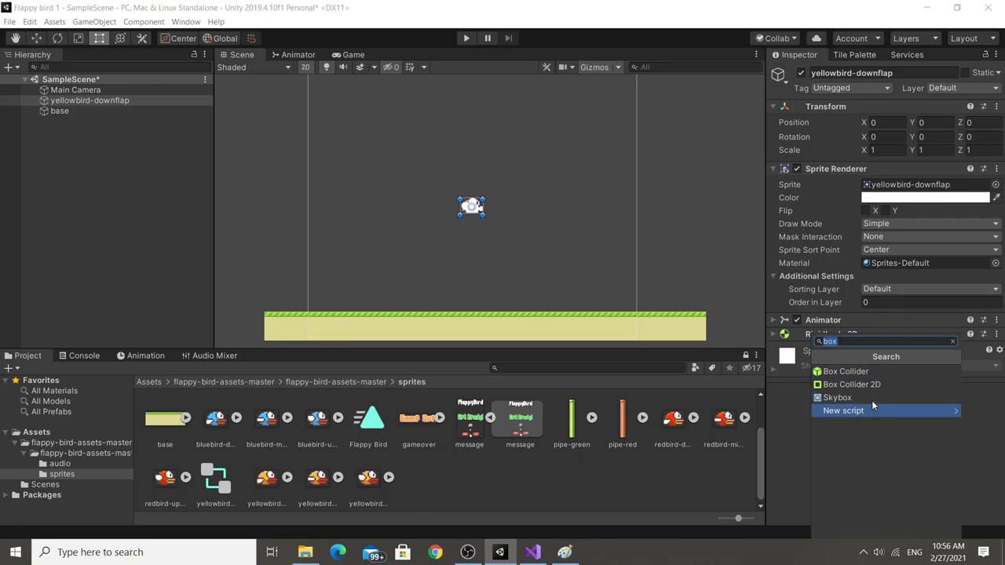
{"action": "key", "text": "Down"}
{"action": "key", "text": "Return"}
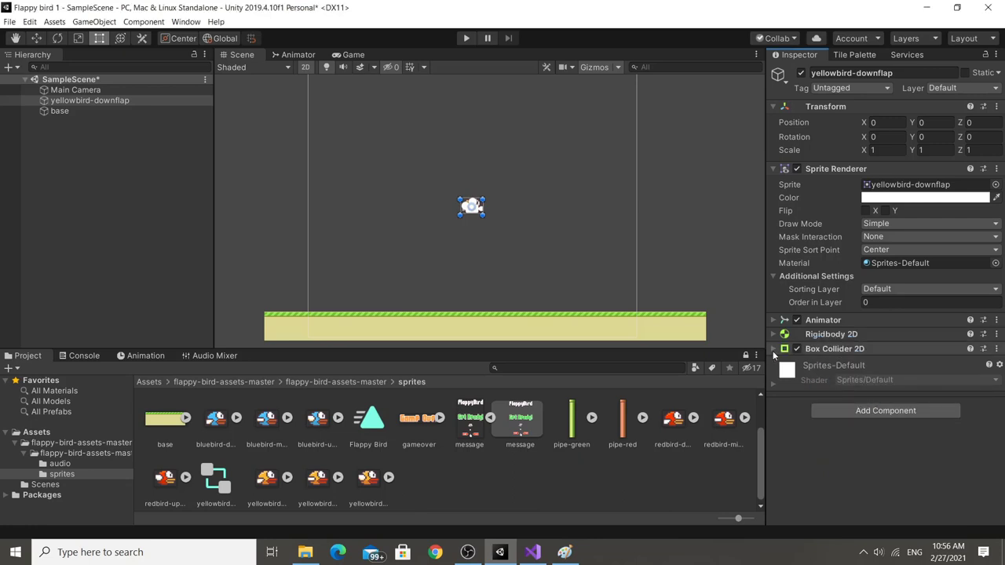
{"action": "left_click", "coordinate": [774, 350]}
{"action": "scroll", "coordinate": [830, 379], "scroll_direction": "down", "scroll_amount": 2}
Add a Circle Collider 2D to the bird, then remove it again.
{"action": "left_click", "coordinate": [905, 506]}
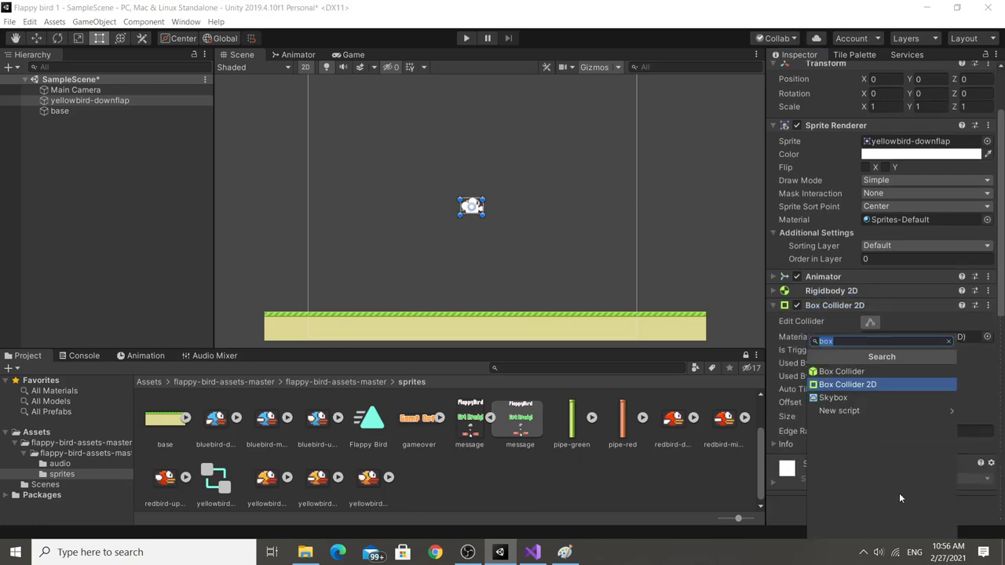
{"action": "type", "text": "colli"}
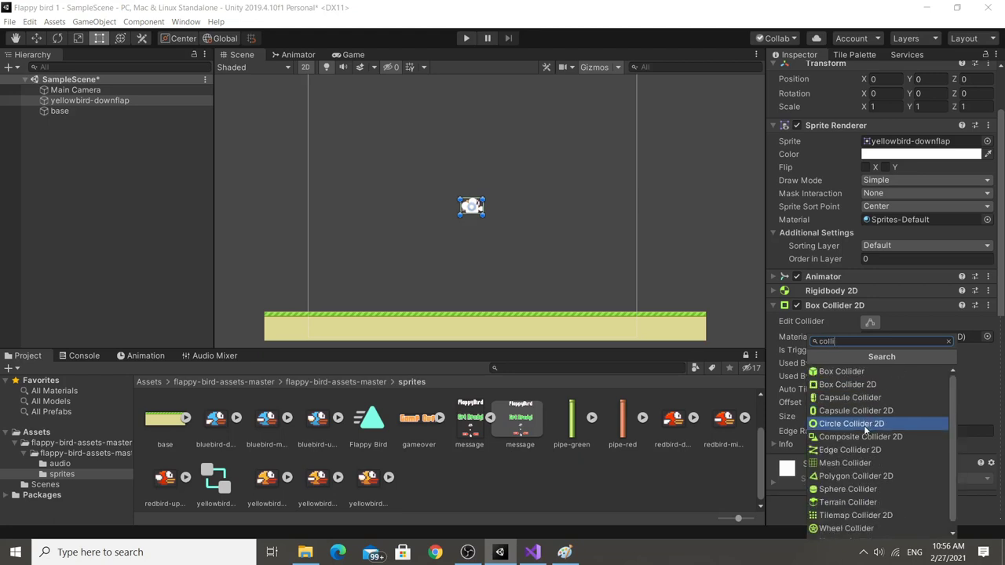
{"action": "left_click", "coordinate": [866, 424]}
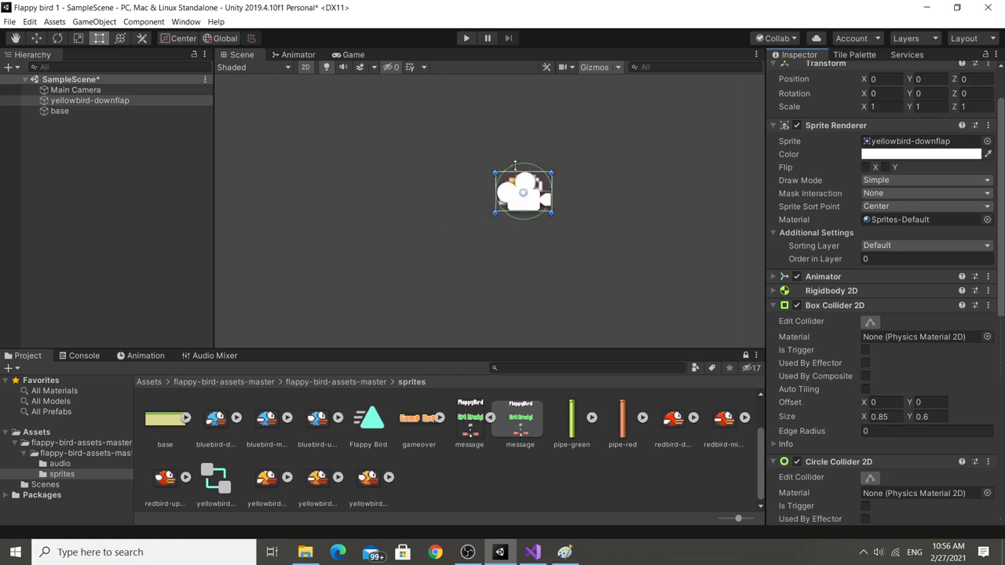
{"action": "scroll", "coordinate": [594, 149], "scroll_direction": "up", "scroll_amount": 5}
{"action": "middle_click_drag", "start_coordinate": [542, 319], "coordinate": [574, 297]}
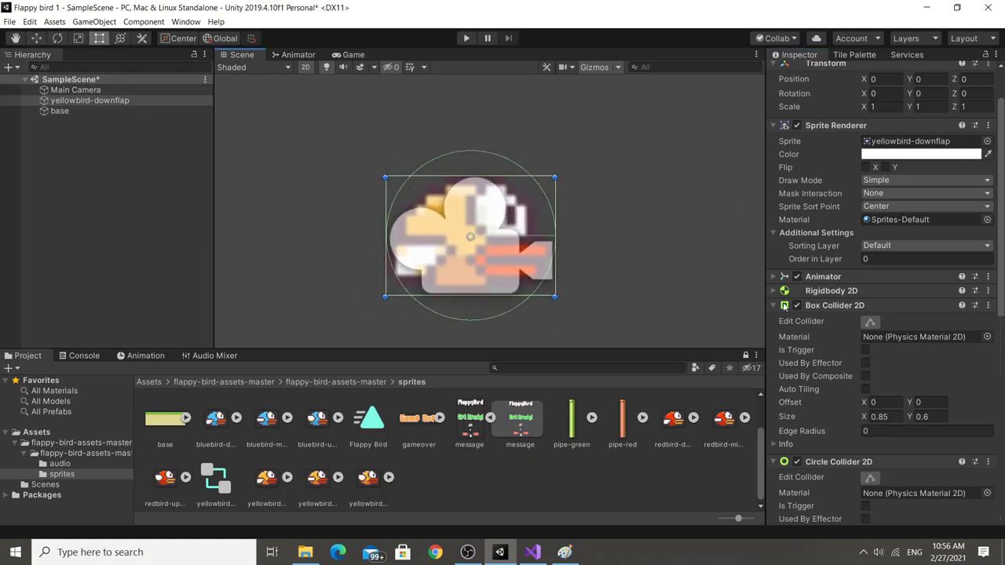
{"action": "scroll", "coordinate": [978, 376], "scroll_direction": "down", "scroll_amount": 5}
{"action": "left_click", "coordinate": [988, 241]}
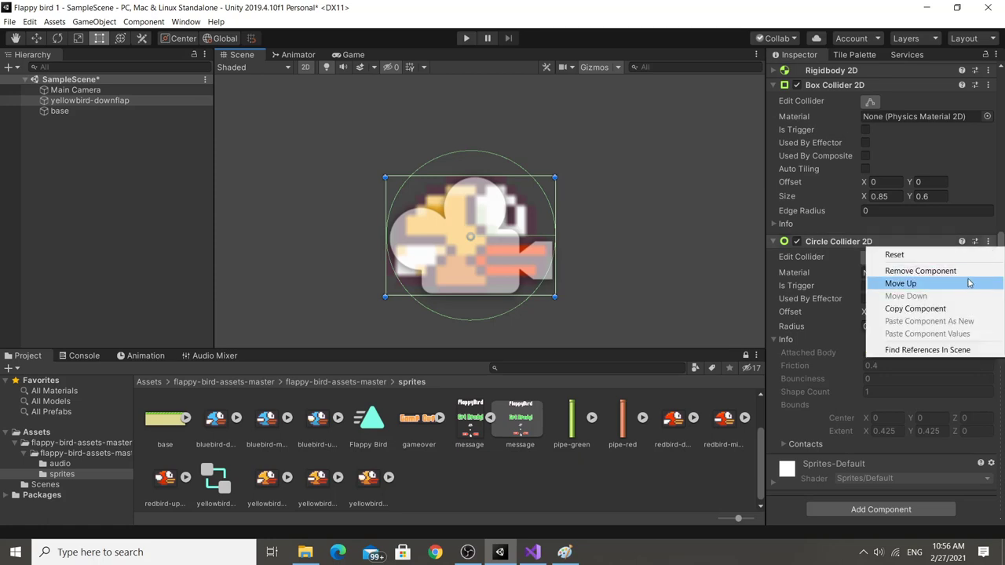
{"action": "left_click", "coordinate": [943, 267]}
{"action": "scroll", "coordinate": [499, 236], "scroll_direction": "down", "scroll_amount": 3}
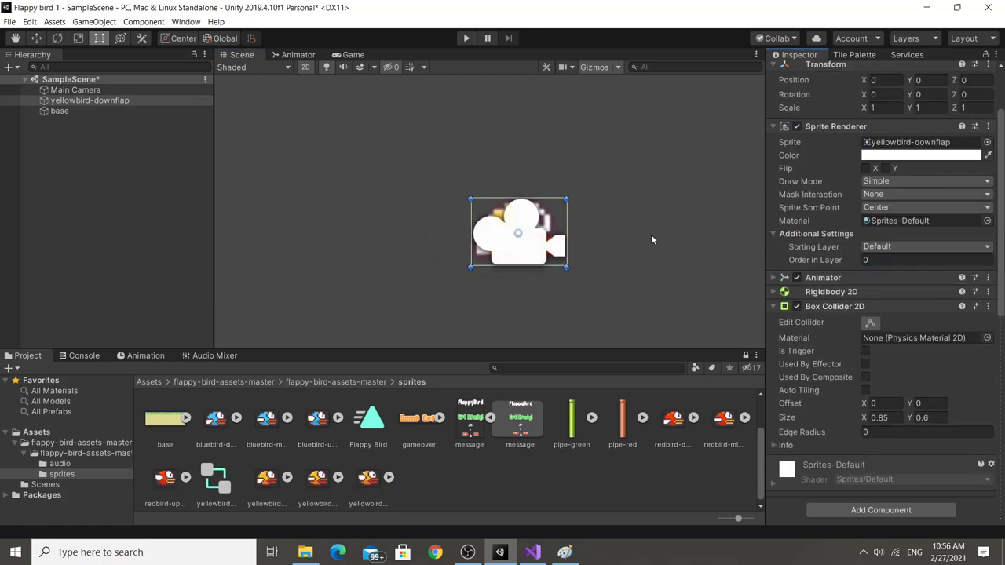
{"action": "scroll", "coordinate": [651, 234], "scroll_direction": "down", "scroll_amount": 2}
{"action": "scroll", "coordinate": [550, 201], "scroll_direction": "down", "scroll_amount": 2}
{"action": "scroll", "coordinate": [549, 206], "scroll_direction": "down", "scroll_amount": 1}
{"action": "scroll", "coordinate": [541, 205], "scroll_direction": "down", "scroll_amount": 2}
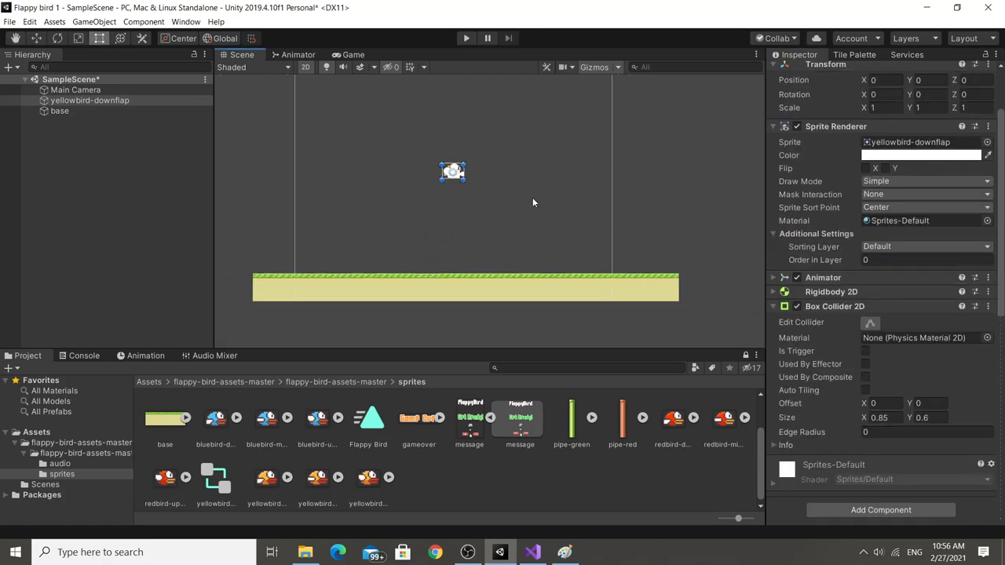
{"action": "scroll", "coordinate": [533, 197], "scroll_direction": "up", "scroll_amount": 1}
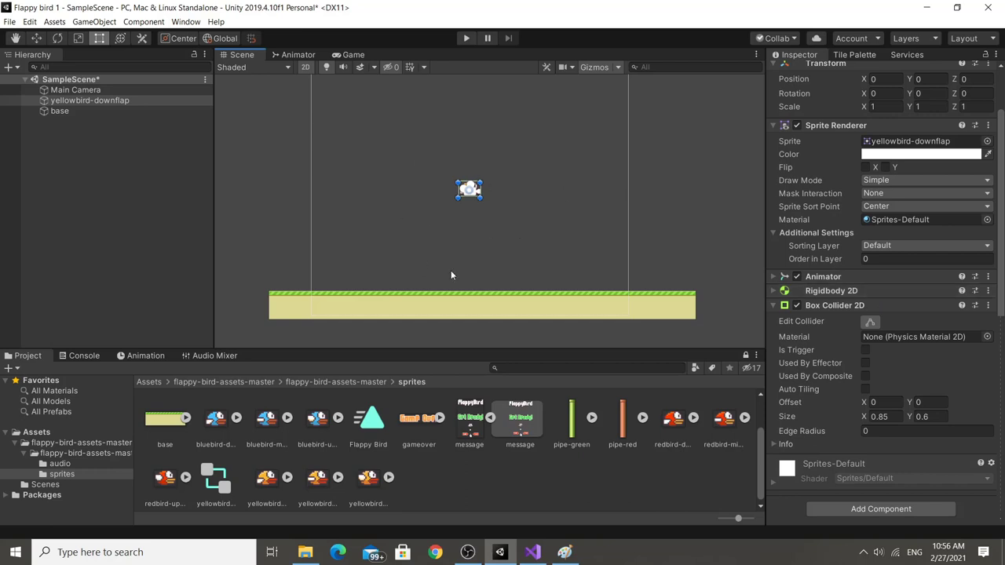
{"action": "scroll", "coordinate": [502, 199], "scroll_direction": "up", "scroll_amount": 2}
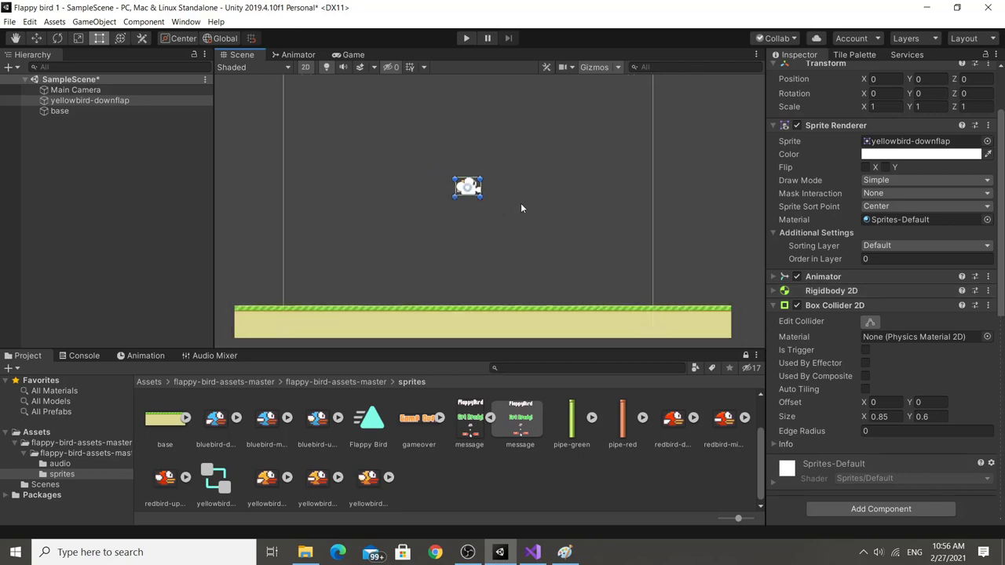
Add a Box Collider 2D to the base ground object.
{"action": "left_click", "coordinate": [70, 111]}
{"action": "left_click", "coordinate": [889, 440]}
{"action": "type", "text": "b"}
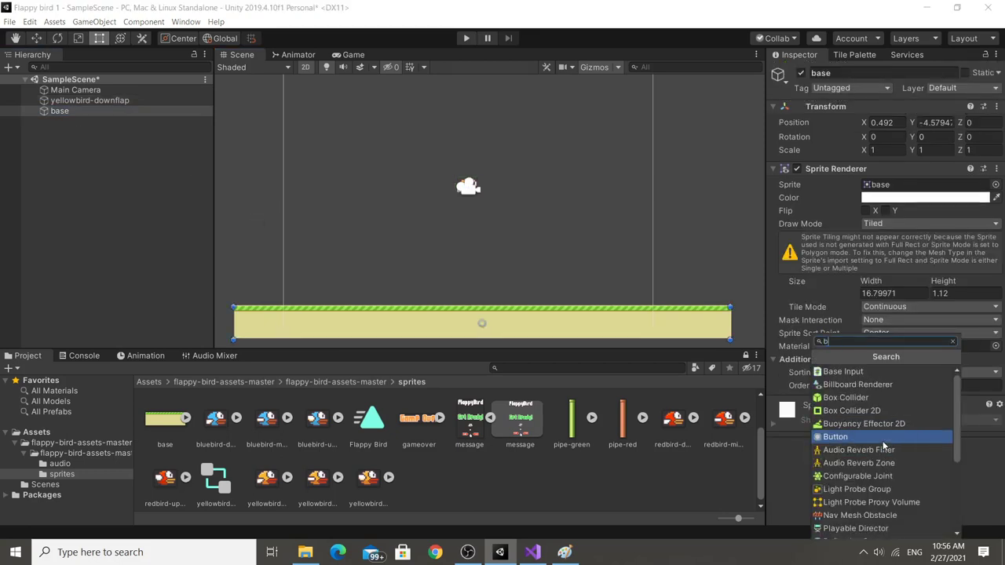
{"action": "type", "text": "ox"}
{"action": "key", "text": "Down"}
{"action": "key", "text": "Return"}
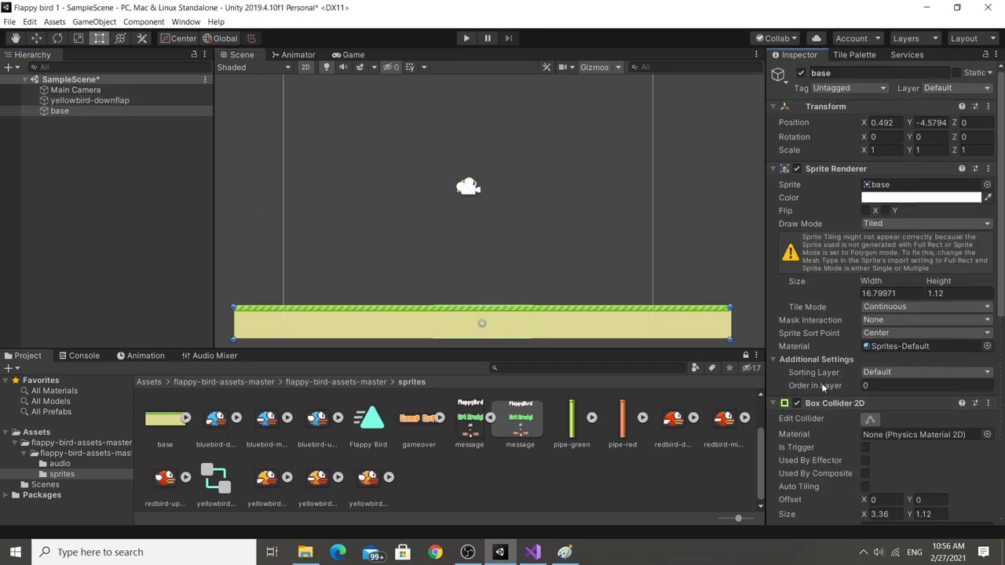
Widen the base collider to the ground's ends, about 16.53 × 1.12, then reselect the bird.
{"action": "double_click", "coordinate": [143, 101]}
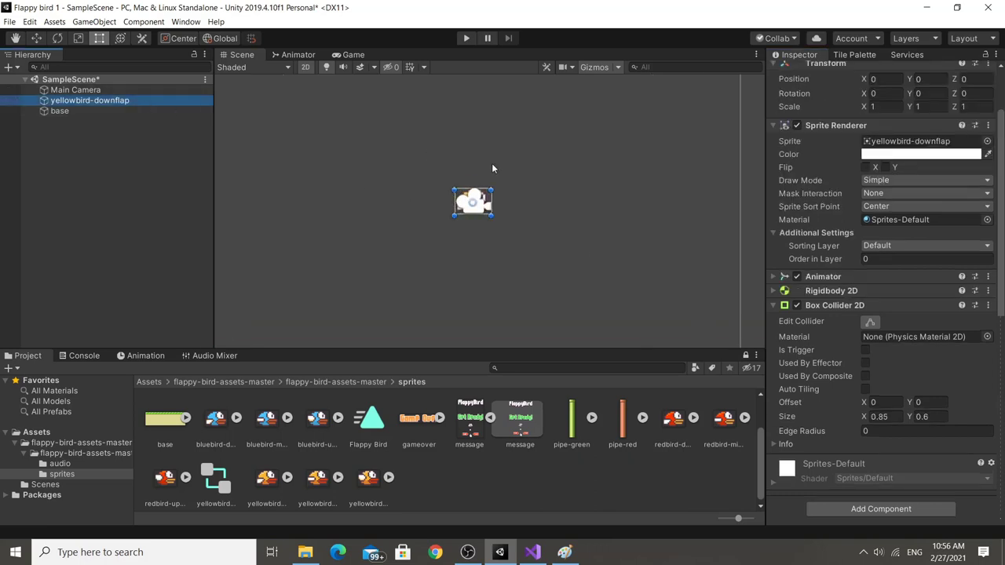
{"action": "scroll", "coordinate": [492, 167], "scroll_direction": "down", "scroll_amount": 5}
{"action": "left_click", "coordinate": [91, 111]}
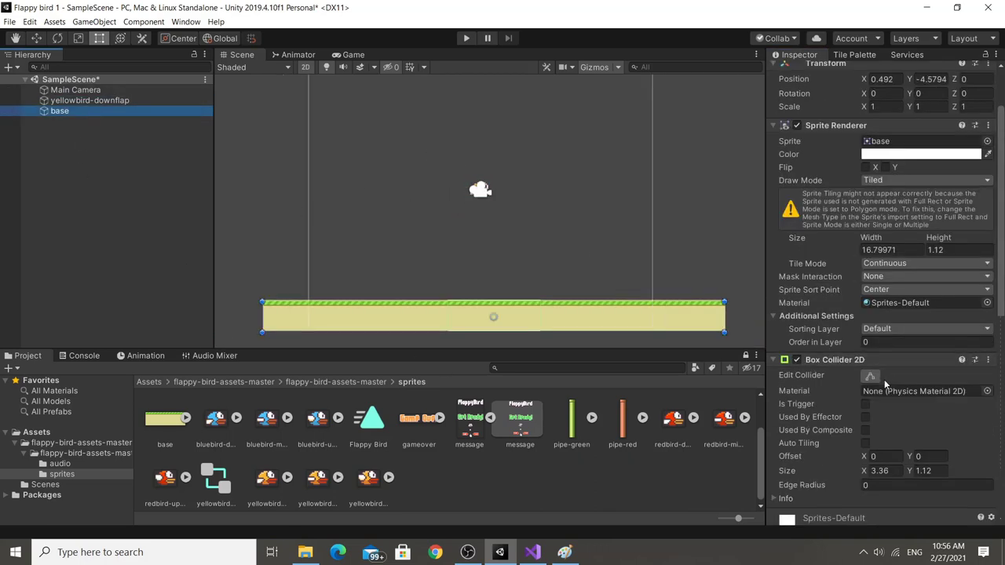
{"action": "left_click", "coordinate": [870, 376]}
{"action": "left_click_drag", "start_coordinate": [541, 319], "coordinate": [726, 317]}
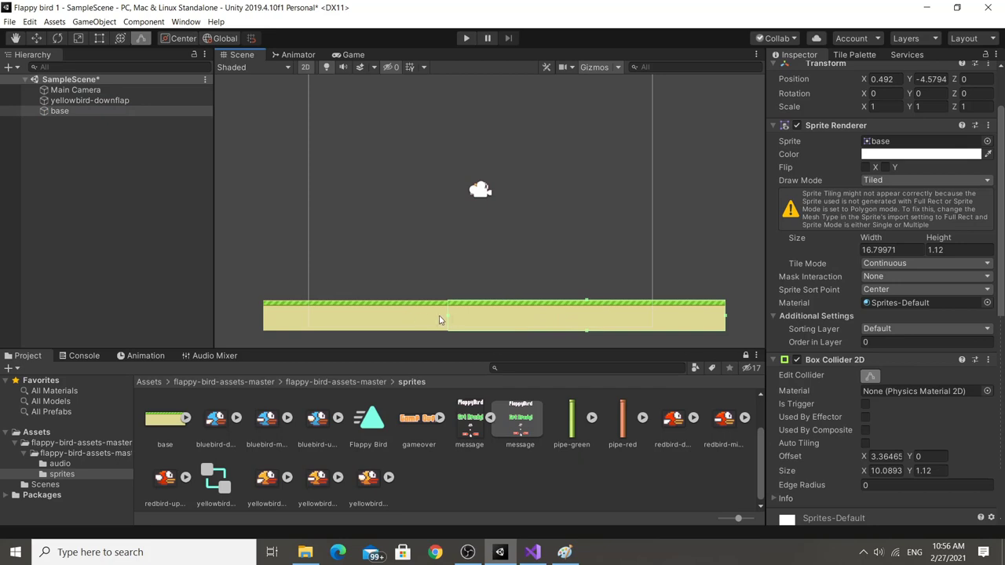
{"action": "left_click_drag", "start_coordinate": [453, 315], "coordinate": [269, 317]}
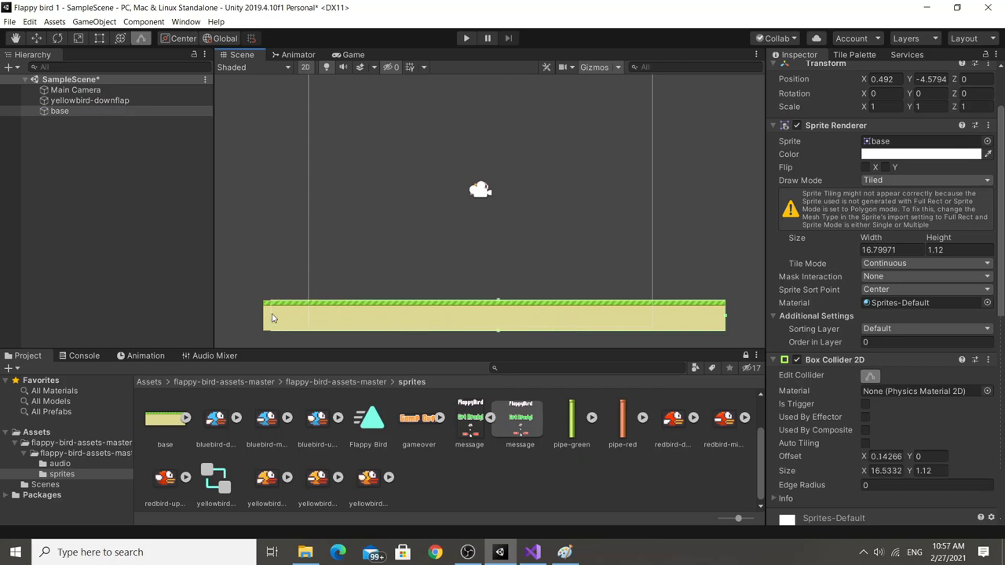
{"action": "left_click", "coordinate": [118, 101]}
{"action": "scroll", "coordinate": [532, 205], "scroll_direction": "up", "scroll_amount": 3}
Stretch the bird's collider bottom down to Size Y 1.875 after a game camera preview.
{"action": "scroll", "coordinate": [530, 204], "scroll_direction": "down", "scroll_amount": 2}
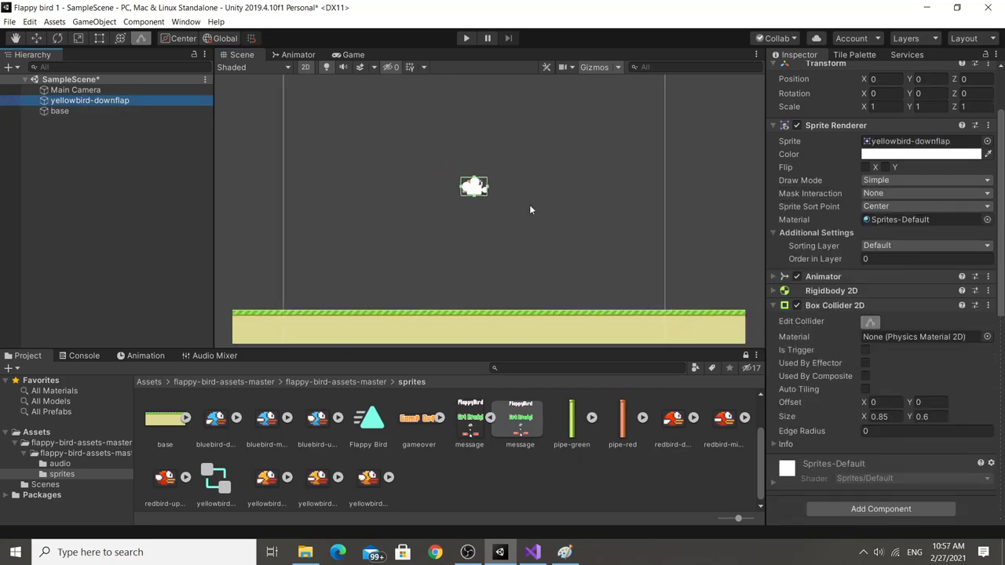
{"action": "scroll", "coordinate": [511, 201], "scroll_direction": "up", "scroll_amount": 1}
{"action": "scroll", "coordinate": [489, 220], "scroll_direction": "up", "scroll_amount": 1}
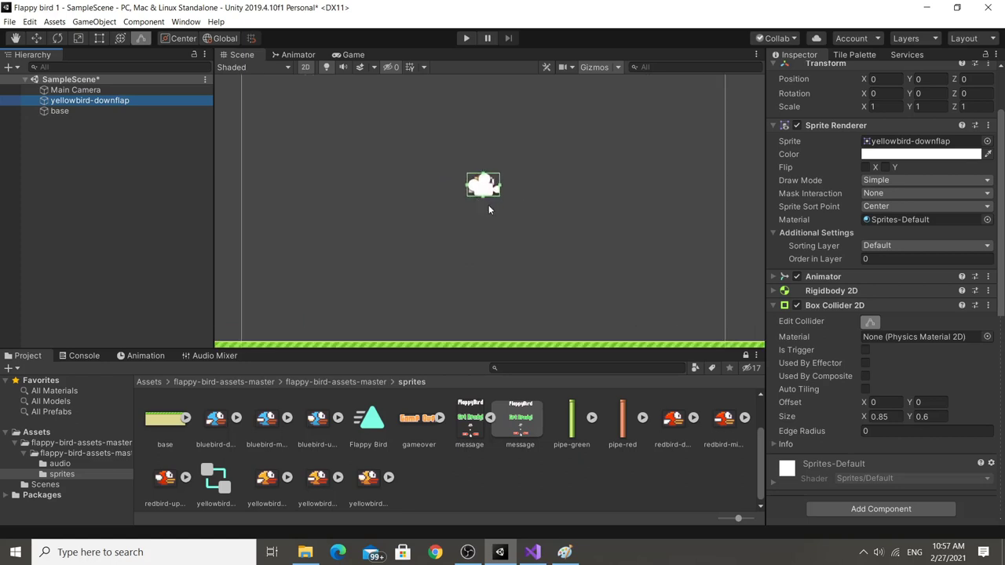
{"action": "scroll", "coordinate": [480, 240], "scroll_direction": "down", "scroll_amount": 2}
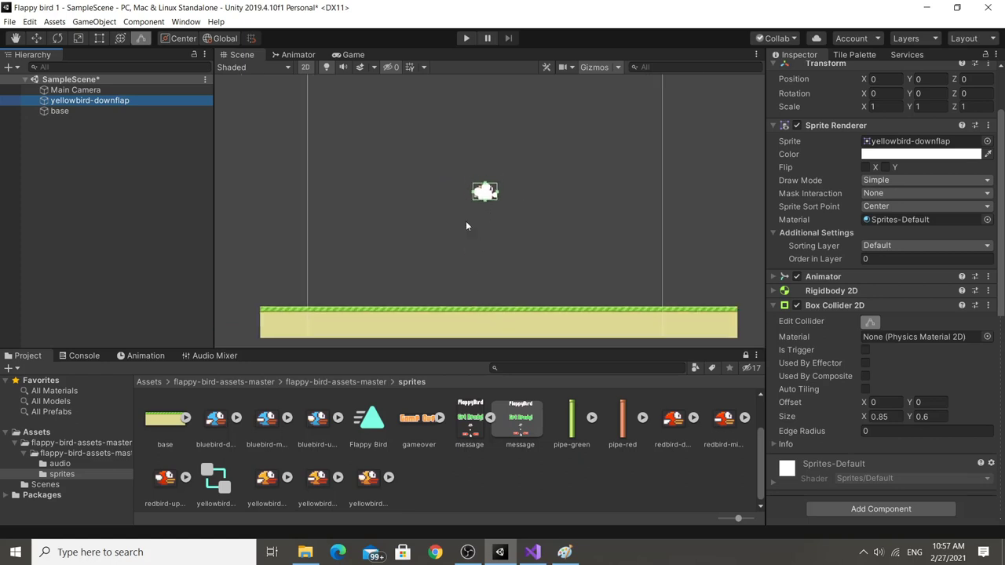
{"action": "left_click", "coordinate": [353, 54]}
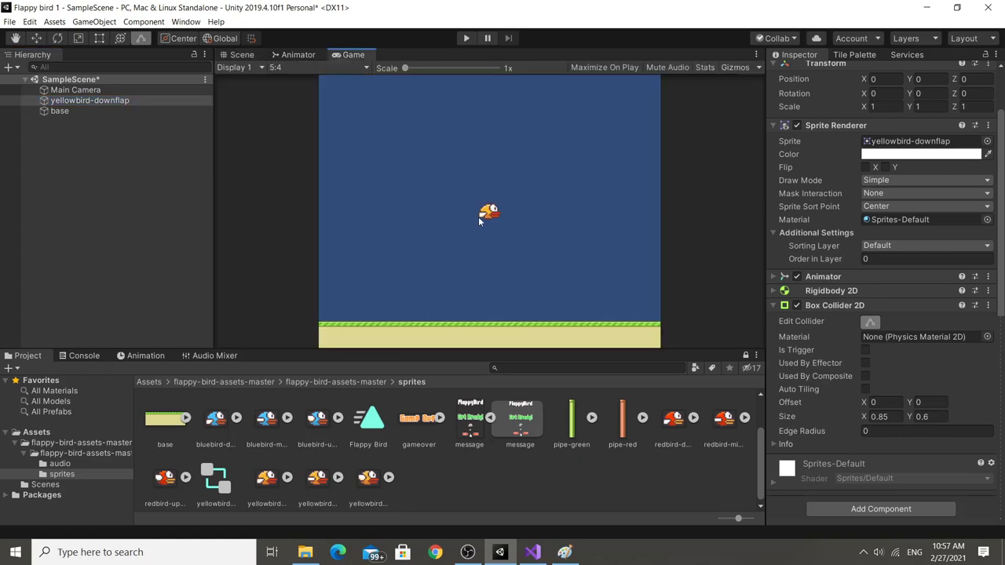
{"action": "left_click", "coordinate": [242, 56]}
{"action": "scroll", "coordinate": [492, 208], "scroll_direction": "up", "scroll_amount": 2}
{"action": "left_click_drag", "start_coordinate": [487, 193], "coordinate": [503, 241]}
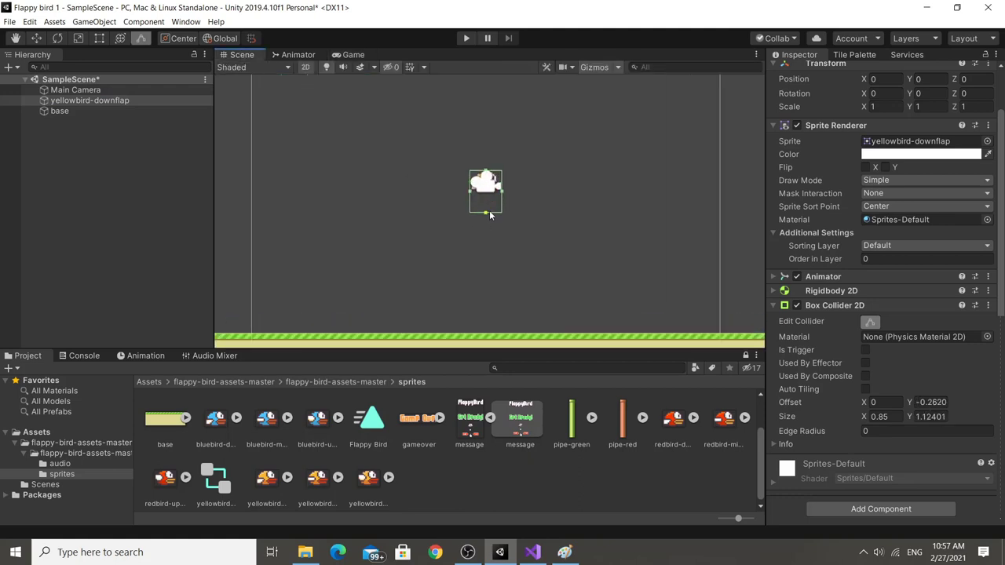
{"action": "scroll", "coordinate": [503, 241], "scroll_direction": "up", "scroll_amount": 2}
{"action": "scroll", "coordinate": [503, 241], "scroll_direction": "down", "scroll_amount": 2}
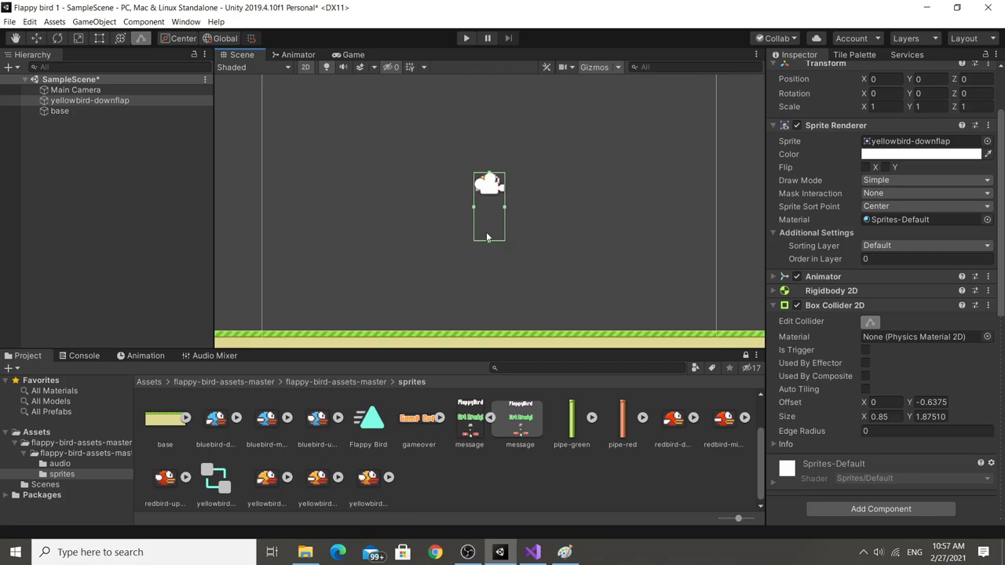
Play-test the scene, watching the bird land on the ground, then stop.
{"action": "left_click", "coordinate": [351, 55]}
{"action": "left_click", "coordinate": [465, 38]}
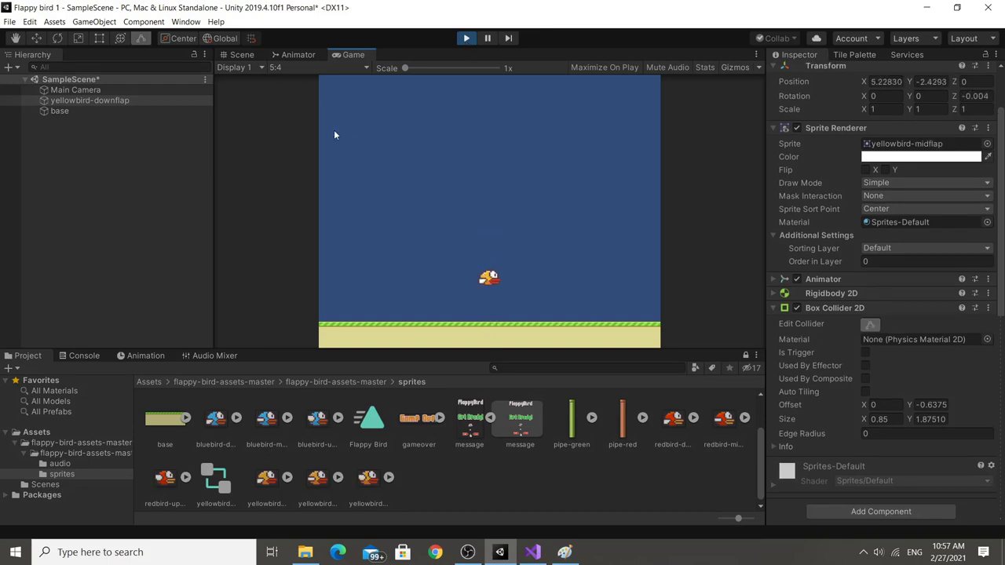
{"action": "left_click", "coordinate": [237, 55]}
{"action": "scroll", "coordinate": [545, 287], "scroll_direction": "up", "scroll_amount": 3}
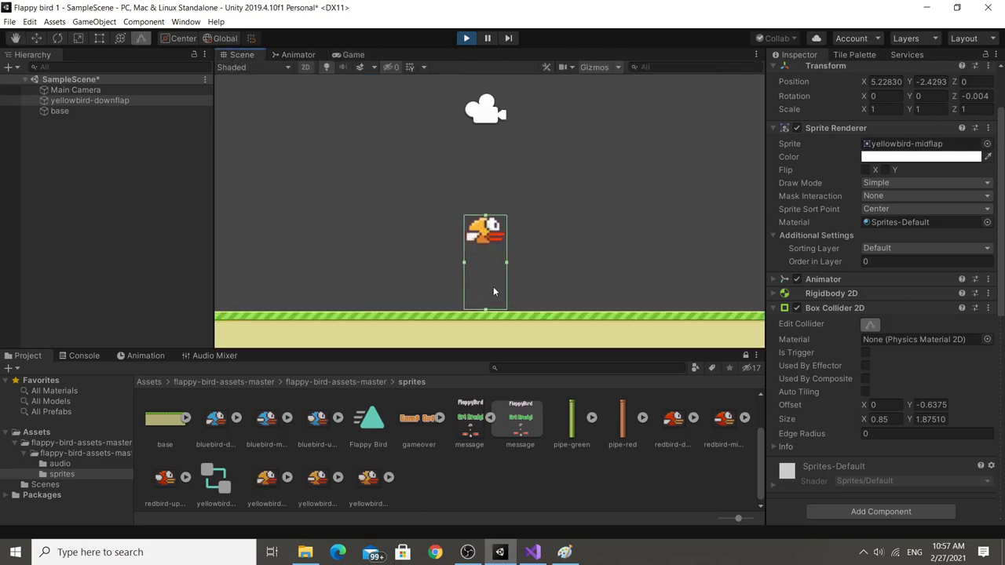
{"action": "left_click_drag", "start_coordinate": [486, 309], "coordinate": [480, 244]}
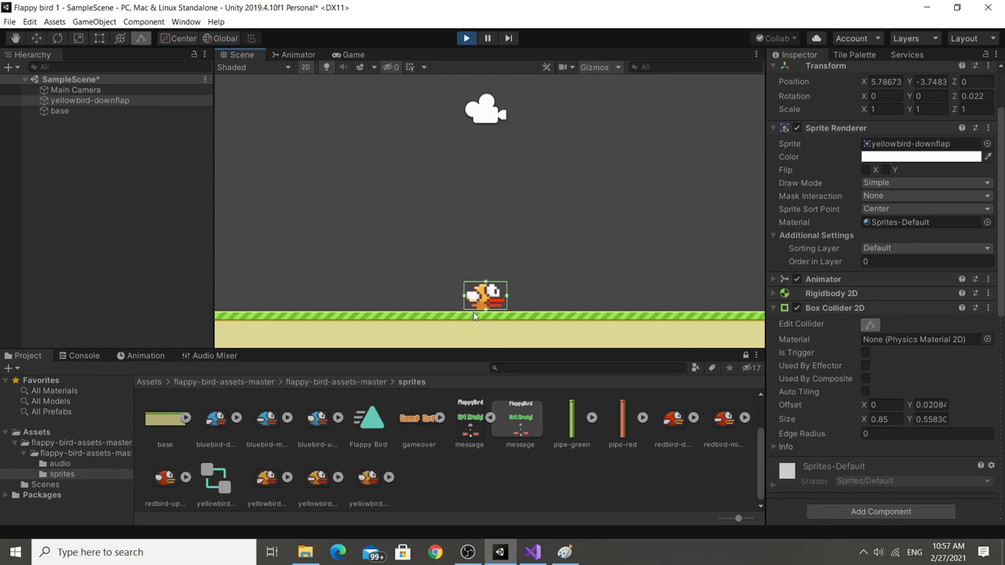
{"action": "left_click", "coordinate": [459, 41]}
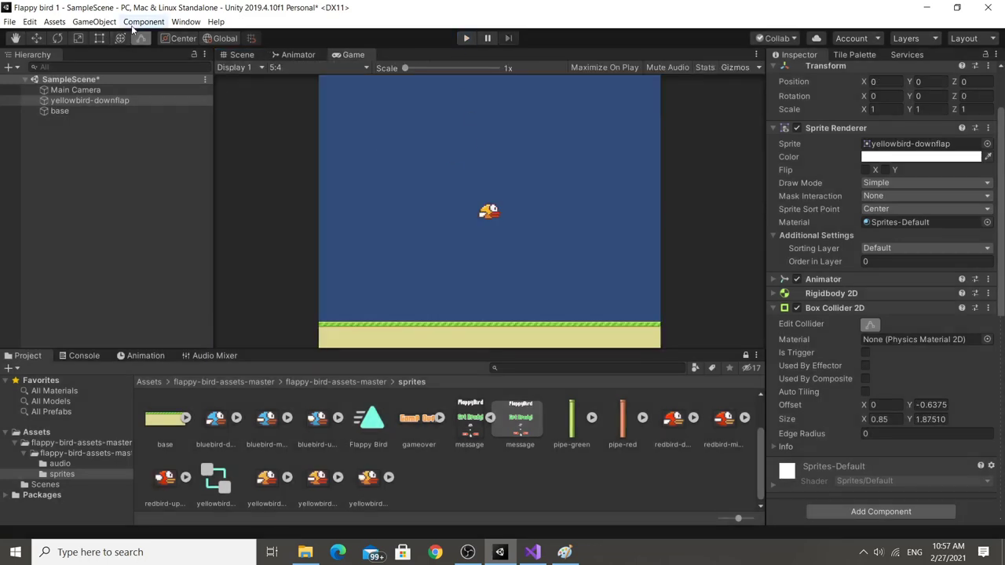
Drag the Box Collider 2D's bottom edge up to fit the bird (Size Y ≈0.568).
{"action": "left_click", "coordinate": [228, 55]}
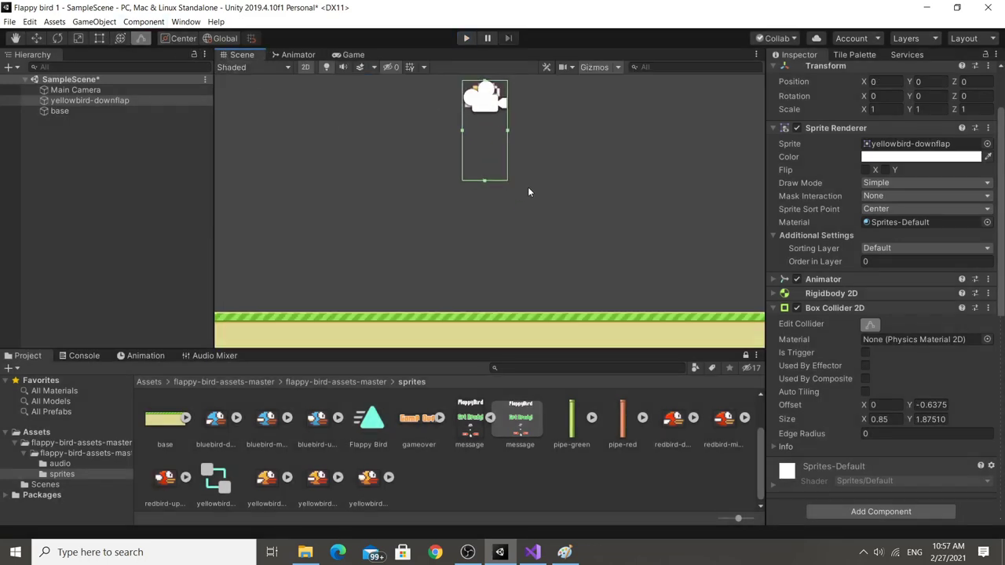
{"action": "scroll", "coordinate": [539, 185], "scroll_direction": "down", "scroll_amount": 1}
{"action": "scroll", "coordinate": [556, 192], "scroll_direction": "down", "scroll_amount": 2}
{"action": "scroll", "coordinate": [556, 191], "scroll_direction": "down", "scroll_amount": 1}
{"action": "scroll", "coordinate": [556, 192], "scroll_direction": "down", "scroll_amount": 1}
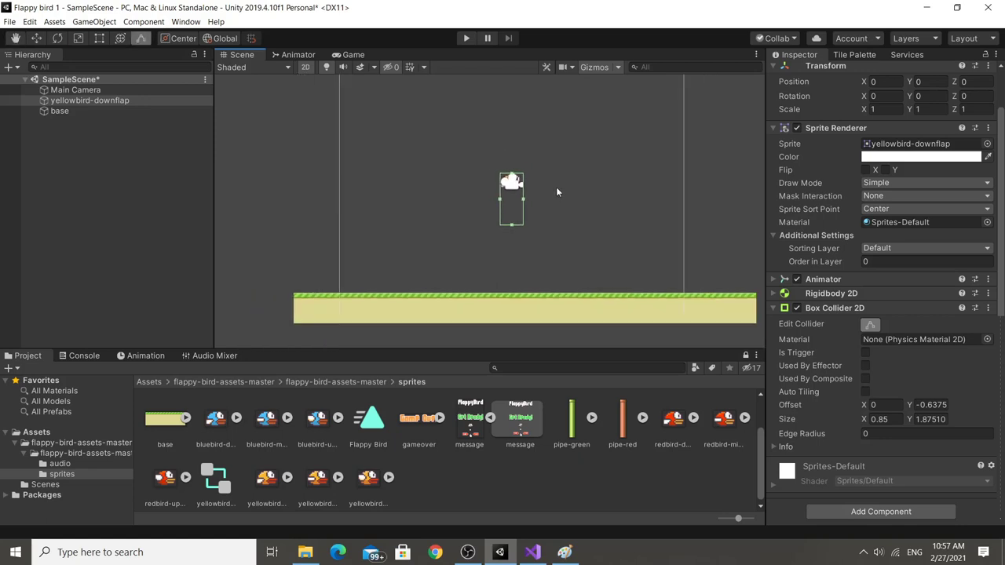
{"action": "middle_click_drag", "start_coordinate": [556, 192], "coordinate": [550, 206]}
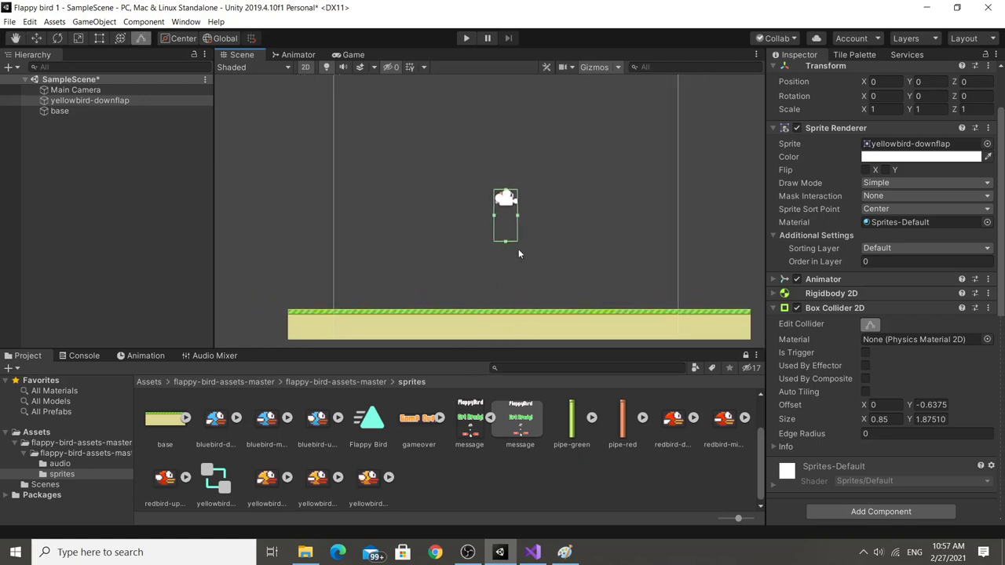
{"action": "left_click_drag", "start_coordinate": [506, 241], "coordinate": [513, 209]}
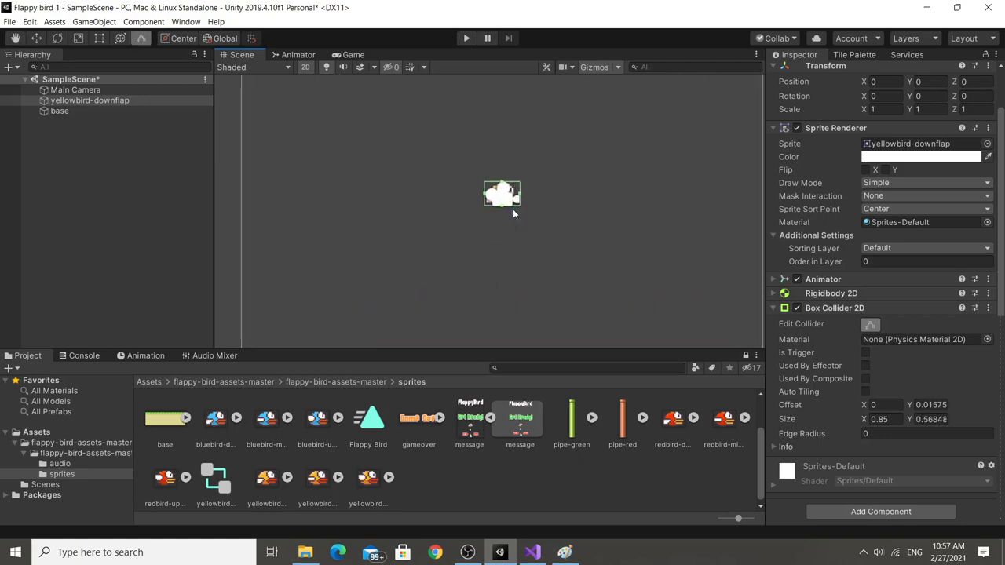
{"action": "scroll", "coordinate": [513, 209], "scroll_direction": "up", "scroll_amount": 2}
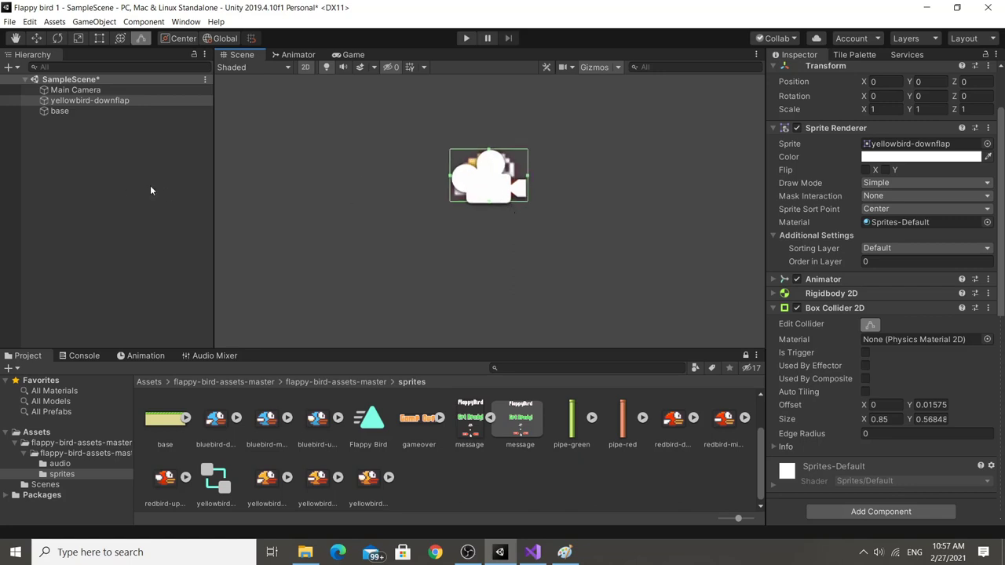
Collapse the Box Collider 2D, reselect yellowbird-downflap, and frame the camera and ground.
{"action": "left_click", "coordinate": [775, 308]}
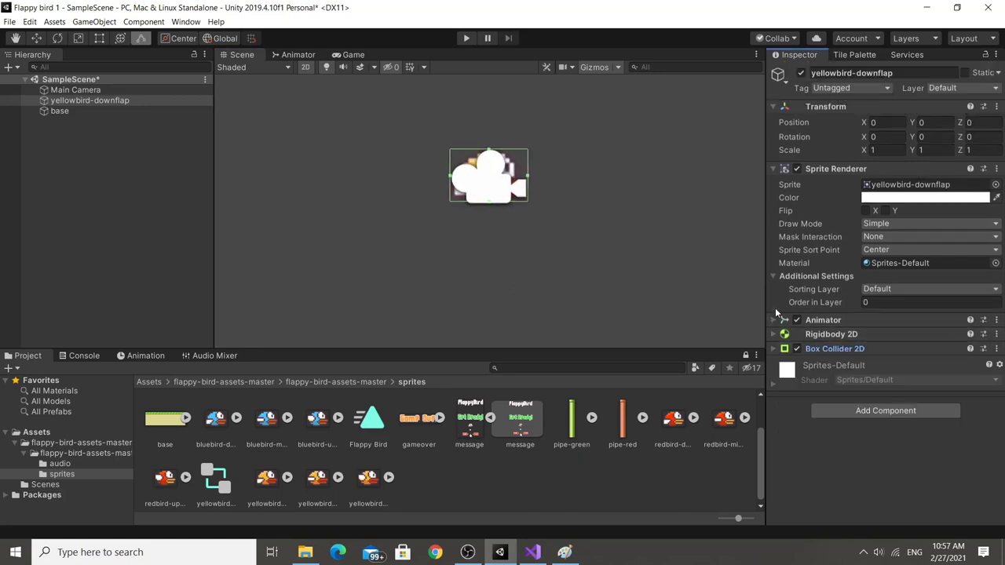
{"action": "left_click", "coordinate": [104, 213]}
{"action": "left_click", "coordinate": [115, 103]}
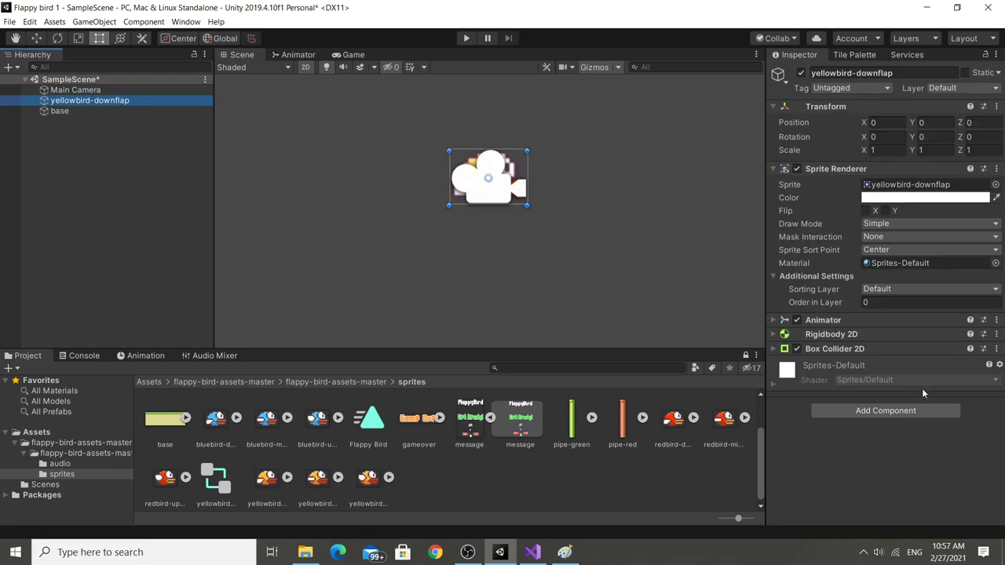
{"action": "scroll", "coordinate": [532, 242], "scroll_direction": "down", "scroll_amount": 2}
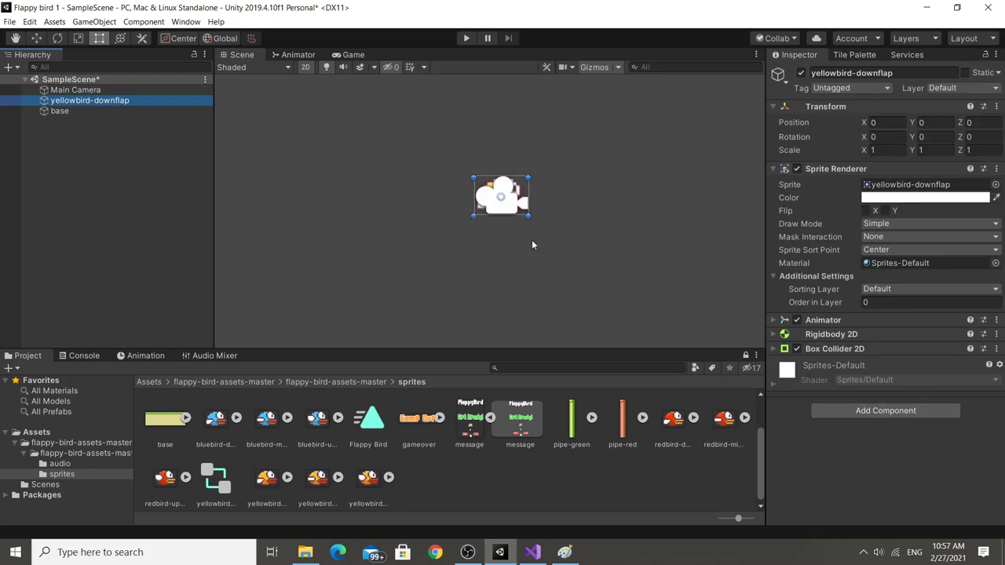
{"action": "scroll", "coordinate": [532, 242], "scroll_direction": "down", "scroll_amount": 3}
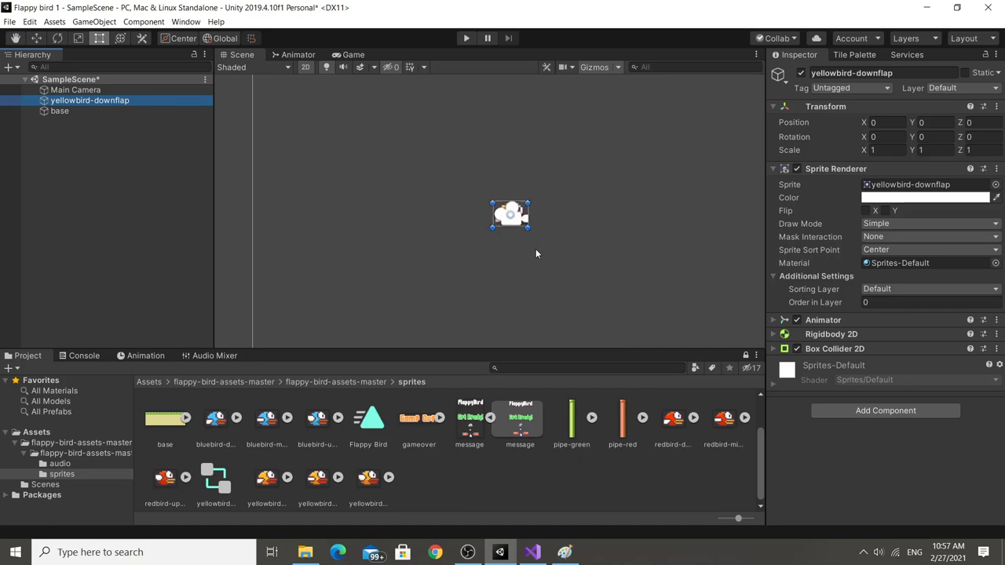
{"action": "middle_click_drag", "start_coordinate": [566, 255], "coordinate": [552, 230]}
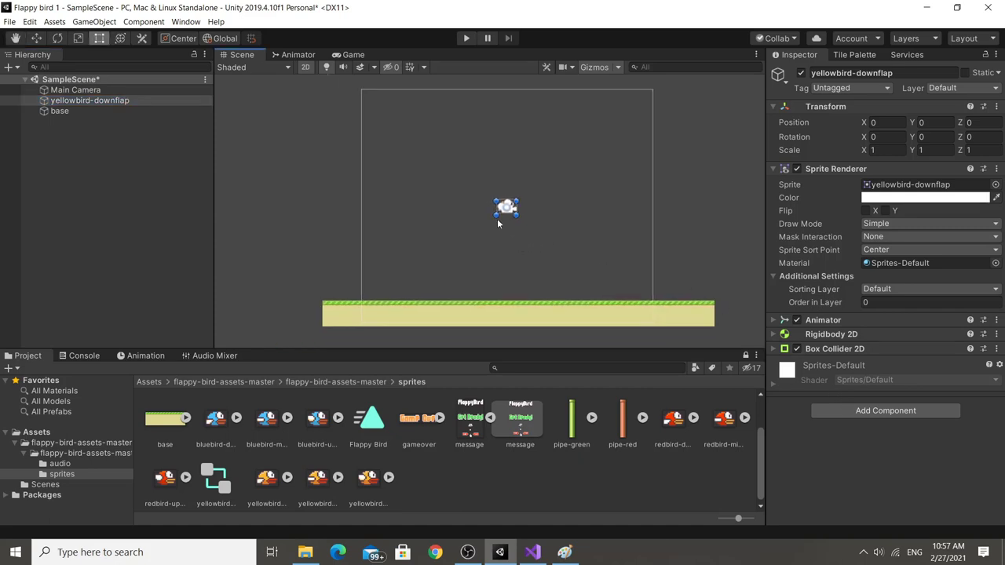
Add a new script component named FlappyBird to the yellowbird-downflap bird.
{"action": "left_click", "coordinate": [914, 409]}
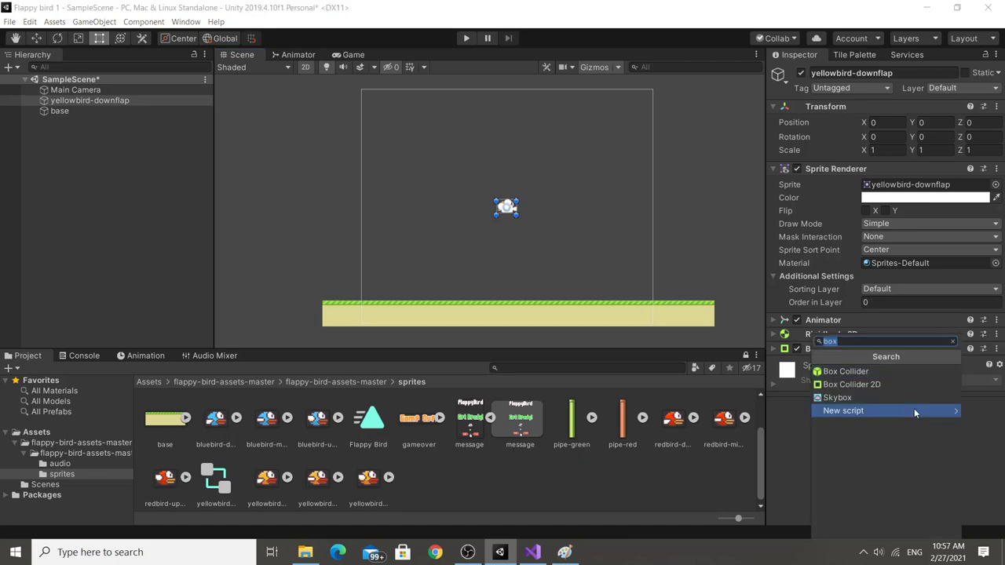
{"action": "left_click", "coordinate": [914, 411]}
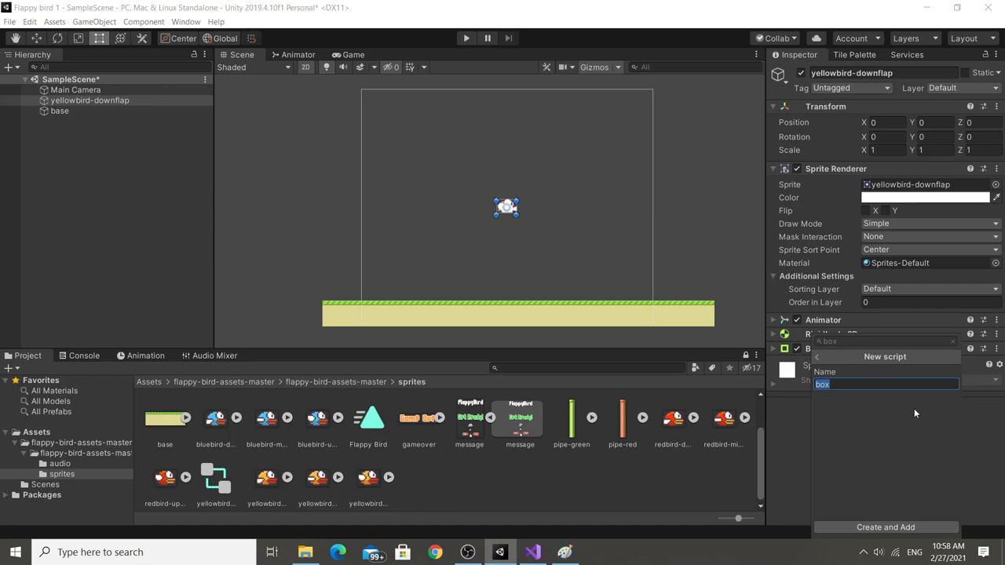
{"action": "type", "text": "FlappyB"}
{"action": "type", "text": "ird"}
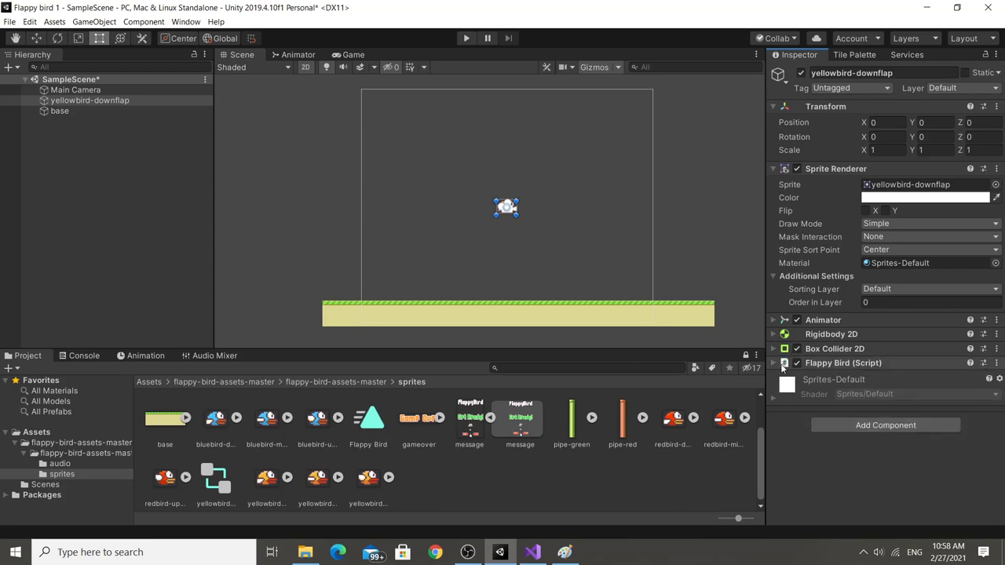
Open FlappyBird.cs in Visual Studio, ignoring the file-change warning, and select the default methods.
{"action": "double_click", "coordinate": [875, 381]}
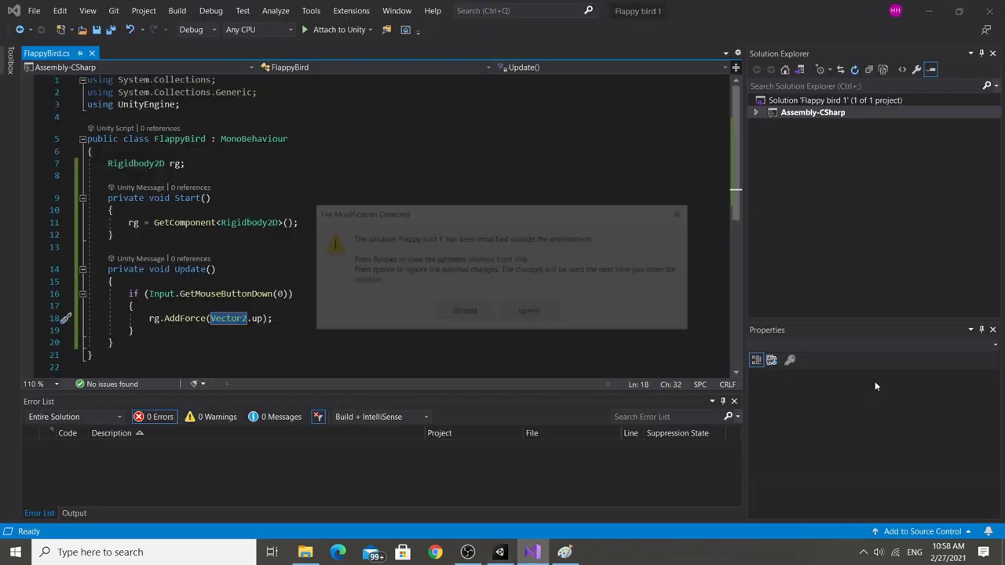
{"action": "left_click", "coordinate": [531, 313]}
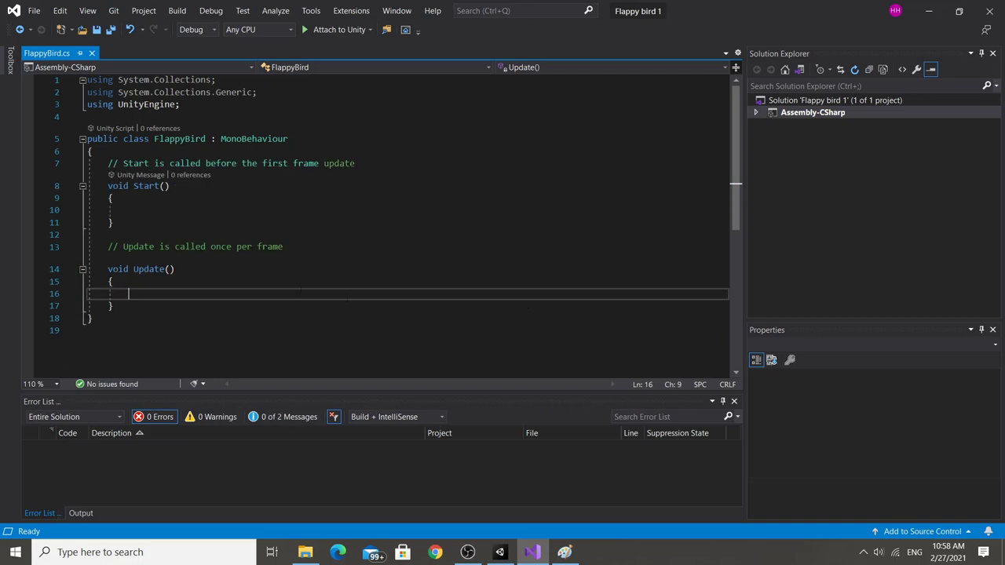
{"action": "left_click", "coordinate": [275, 307]}
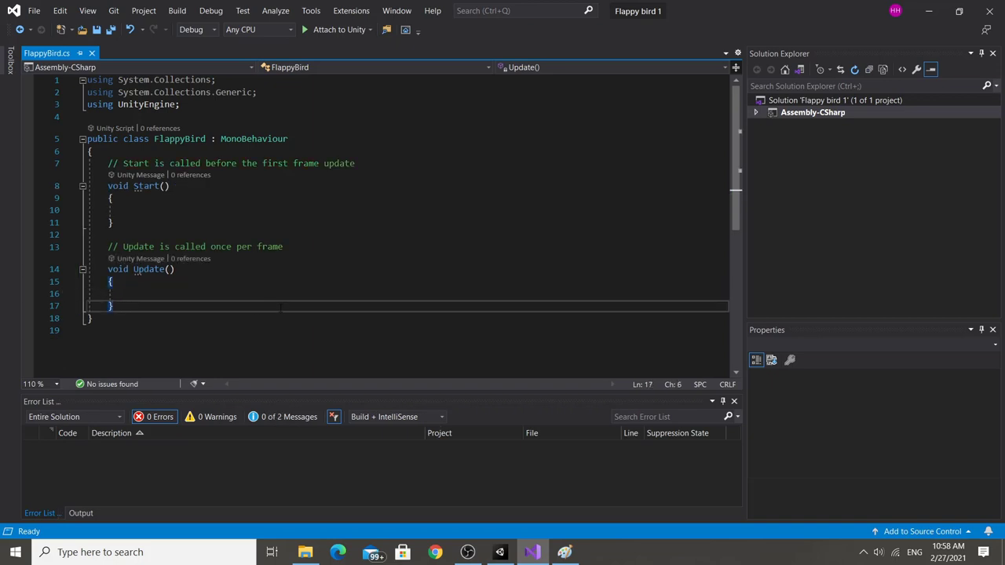
{"action": "left_click_drag", "start_coordinate": [291, 308], "coordinate": [108, 163]}
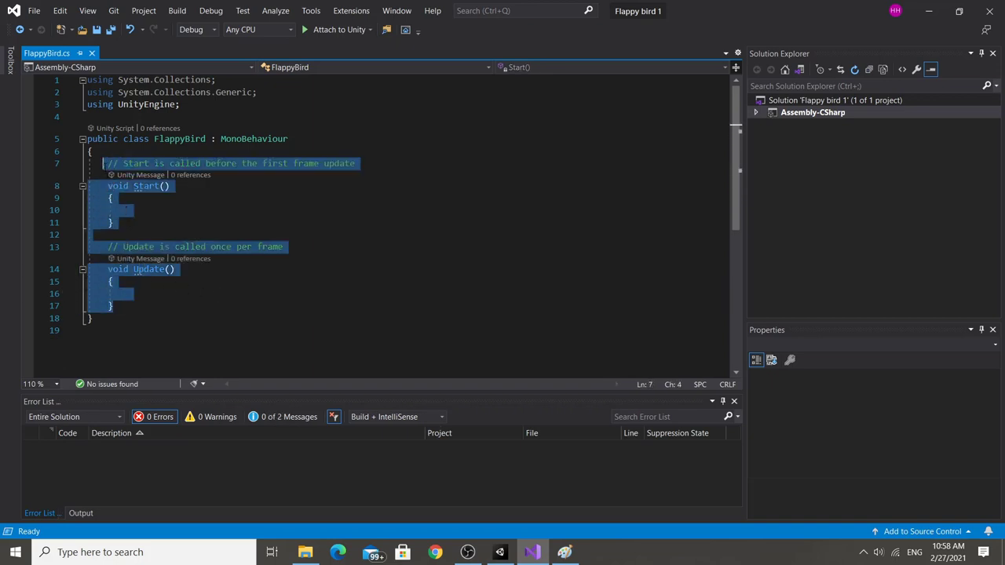
{"action": "double_click", "coordinate": [146, 186]}
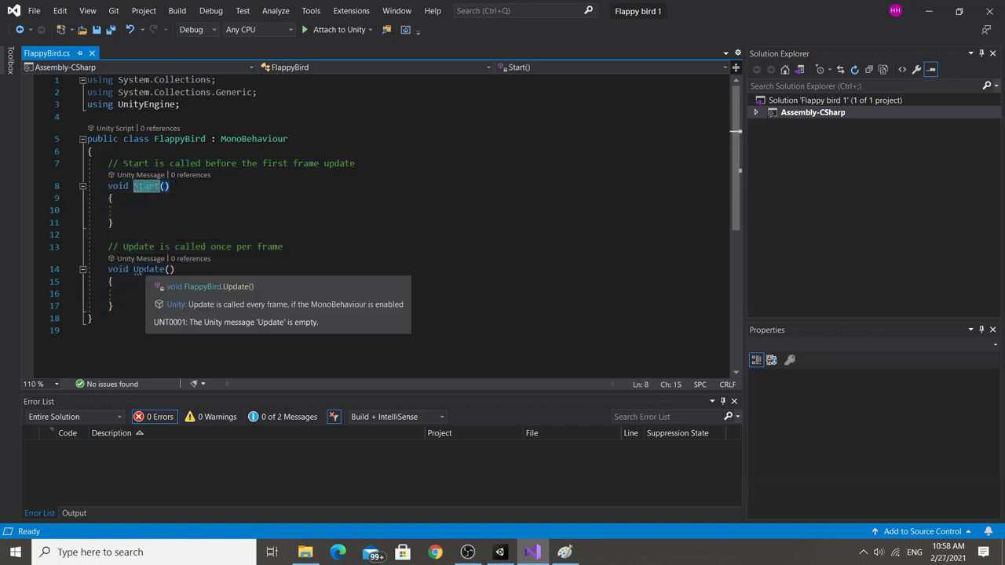
{"action": "double_click", "coordinate": [146, 269]}
{"action": "left_click", "coordinate": [131, 293]}
{"action": "left_click_drag", "start_coordinate": [118, 306], "coordinate": [114, 281]}
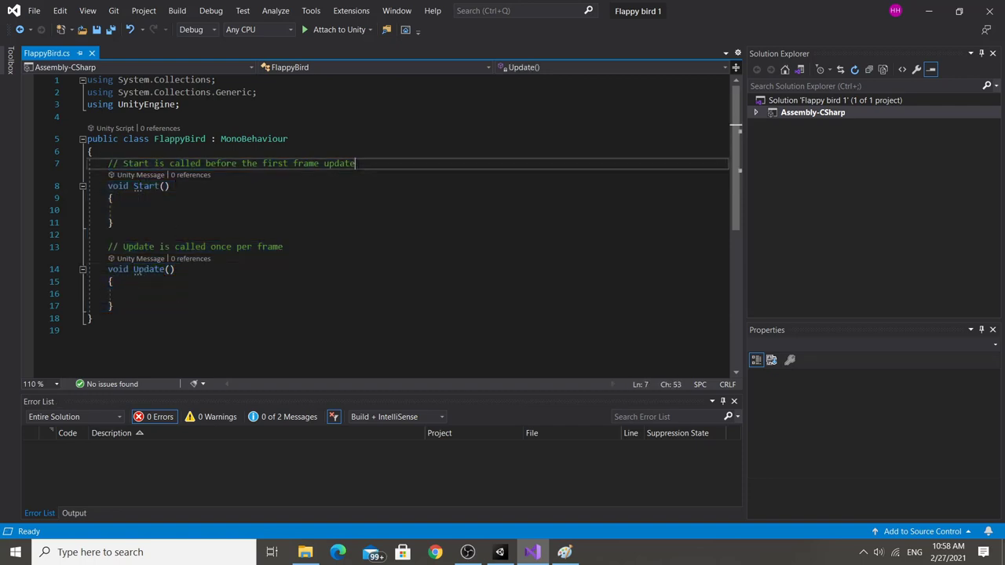
Select the Start method with its comment and the comment above Update.
{"action": "left_click_drag", "start_coordinate": [107, 163], "coordinate": [355, 163]}
{"action": "left_click", "coordinate": [122, 164]}
{"action": "left_click_drag", "start_coordinate": [123, 163], "coordinate": [356, 163]}
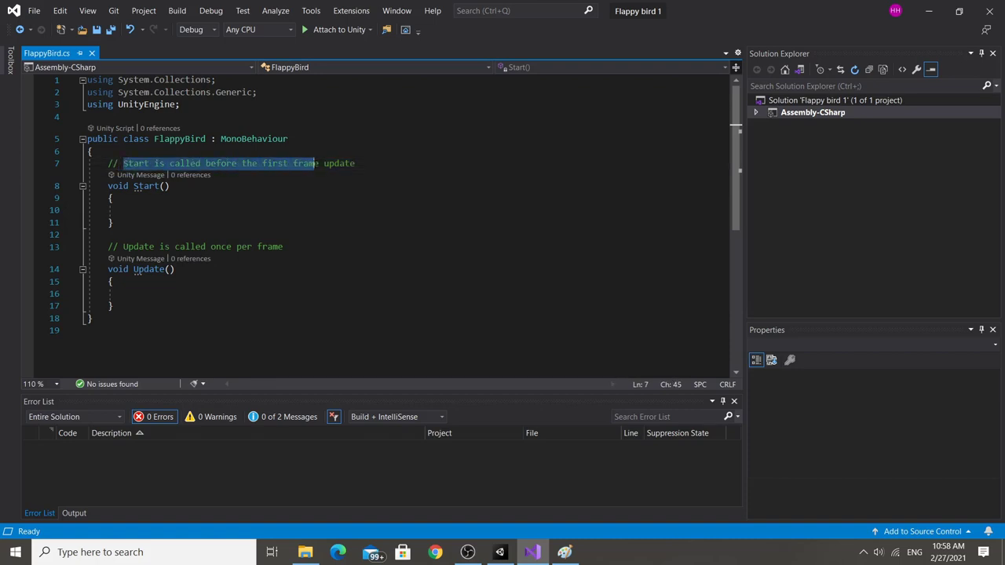
{"action": "left_click", "coordinate": [365, 186]}
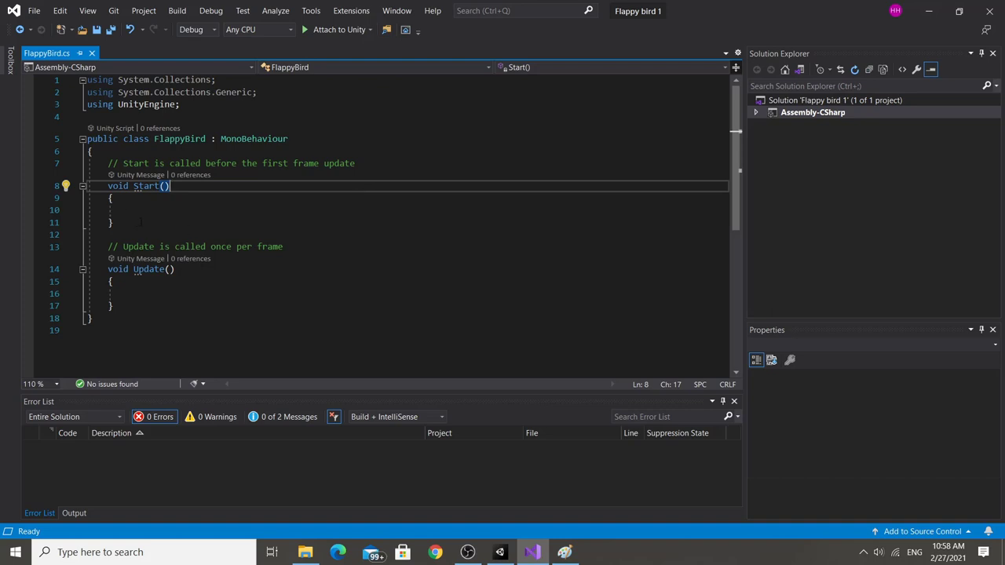
{"action": "left_click_drag", "start_coordinate": [196, 227], "coordinate": [108, 164]}
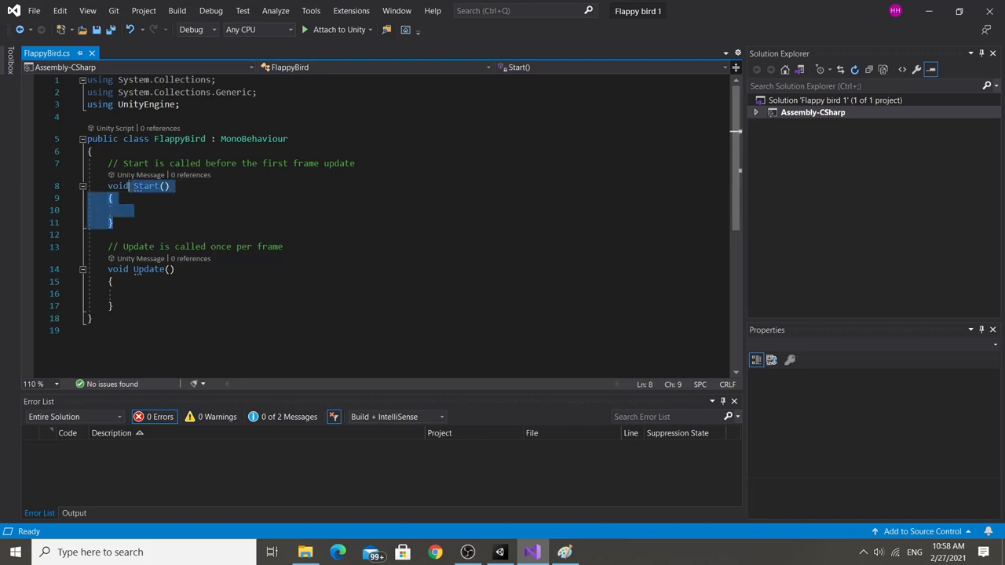
{"action": "double_click", "coordinate": [149, 269]}
{"action": "left_click_drag", "start_coordinate": [123, 246], "coordinate": [283, 247]}
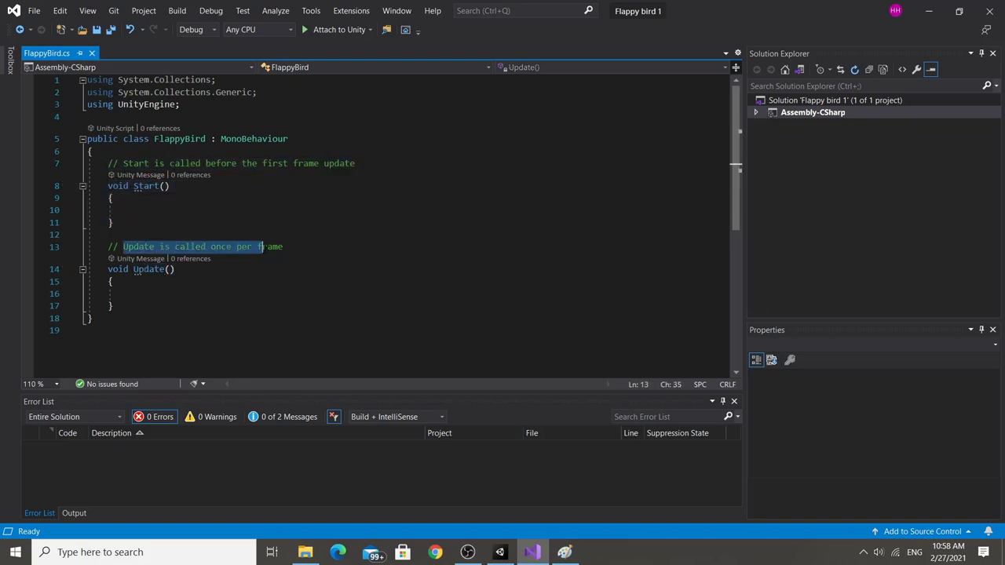
{"action": "left_click", "coordinate": [315, 247]}
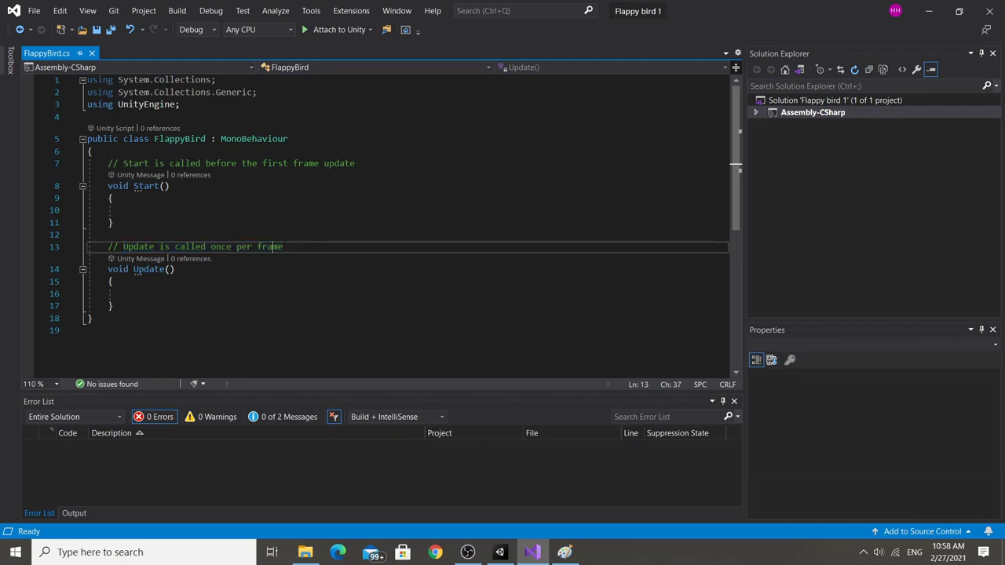
{"action": "double_click", "coordinate": [271, 247]}
{"action": "left_click", "coordinate": [355, 211]}
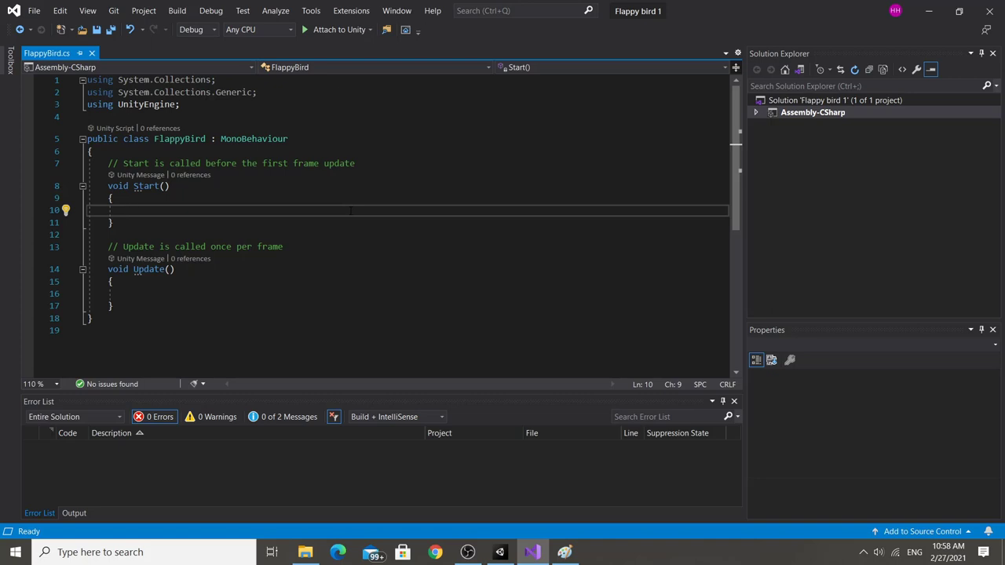
Select from the Start comment through Update's closing brace and delete it.
{"action": "mouse_move", "coordinate": [154, 270]}
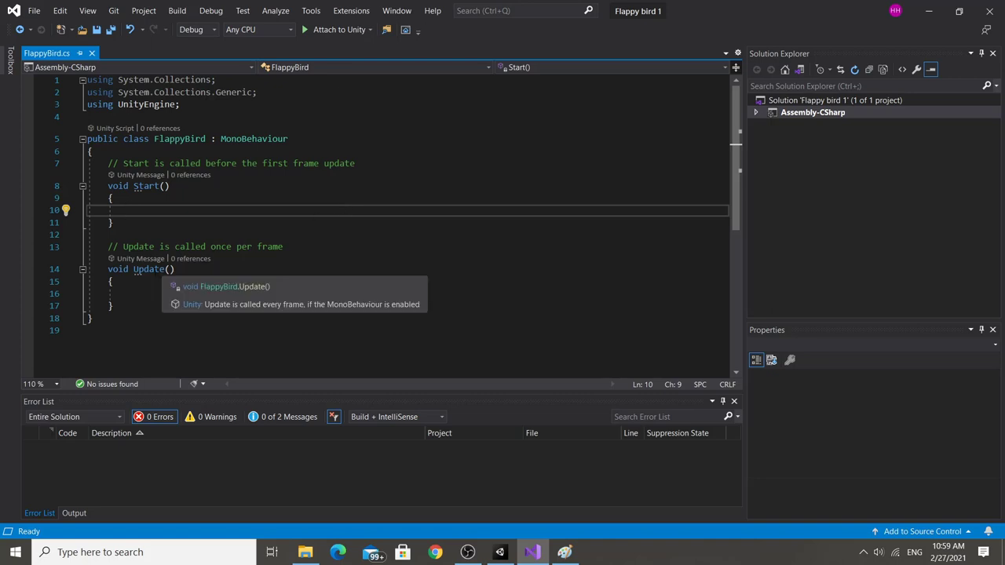
{"action": "left_click", "coordinate": [143, 270]}
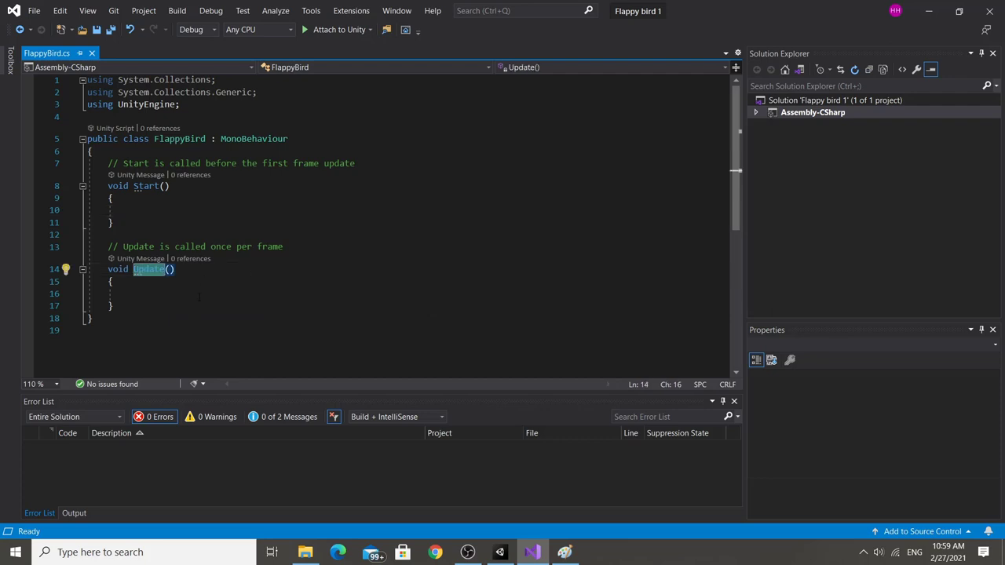
{"action": "left_click_drag", "start_coordinate": [162, 306], "coordinate": [108, 164]}
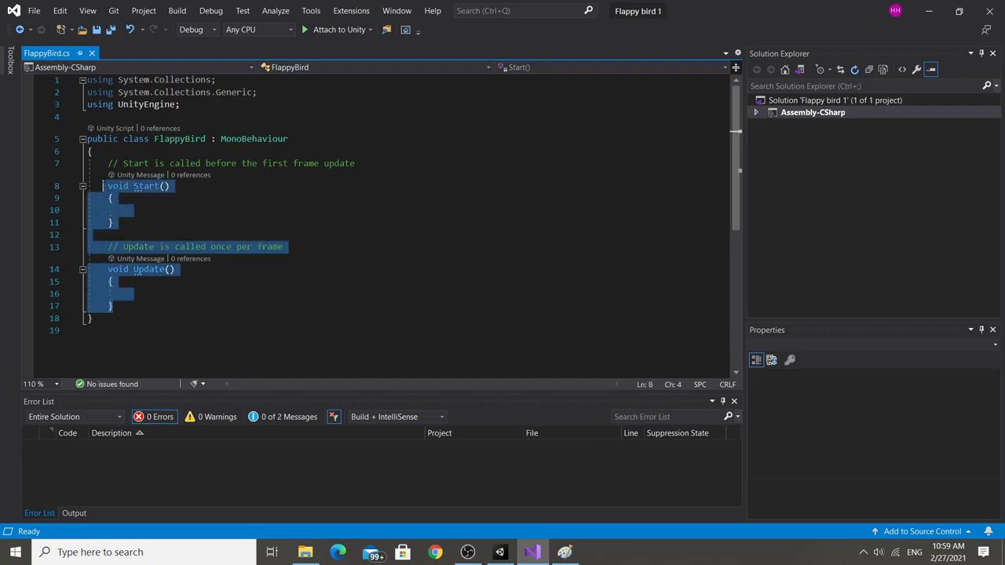
{"action": "left_click", "coordinate": [334, 282]}
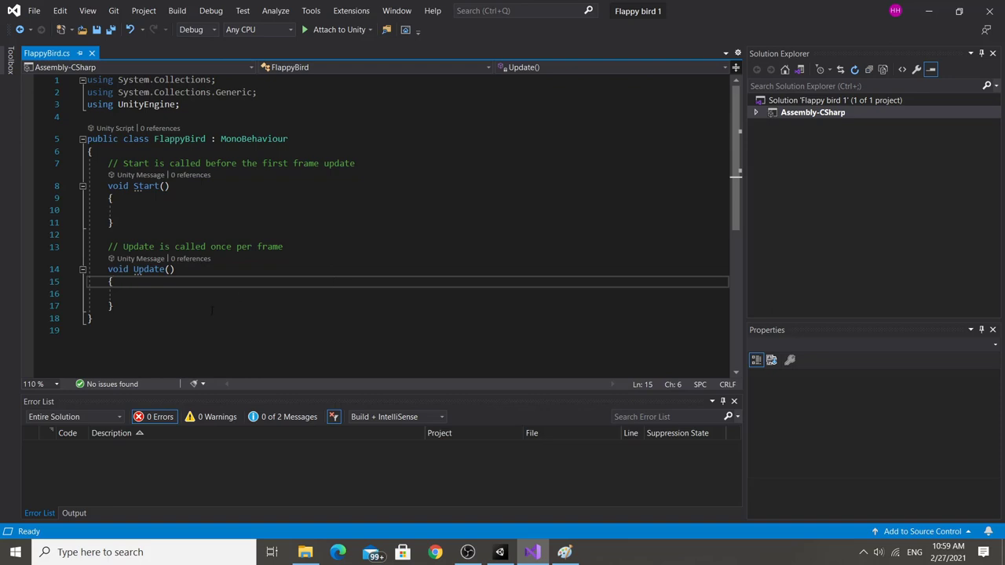
{"action": "left_click_drag", "start_coordinate": [212, 311], "coordinate": [153, 272]}
{"action": "left_click", "coordinate": [144, 269]}
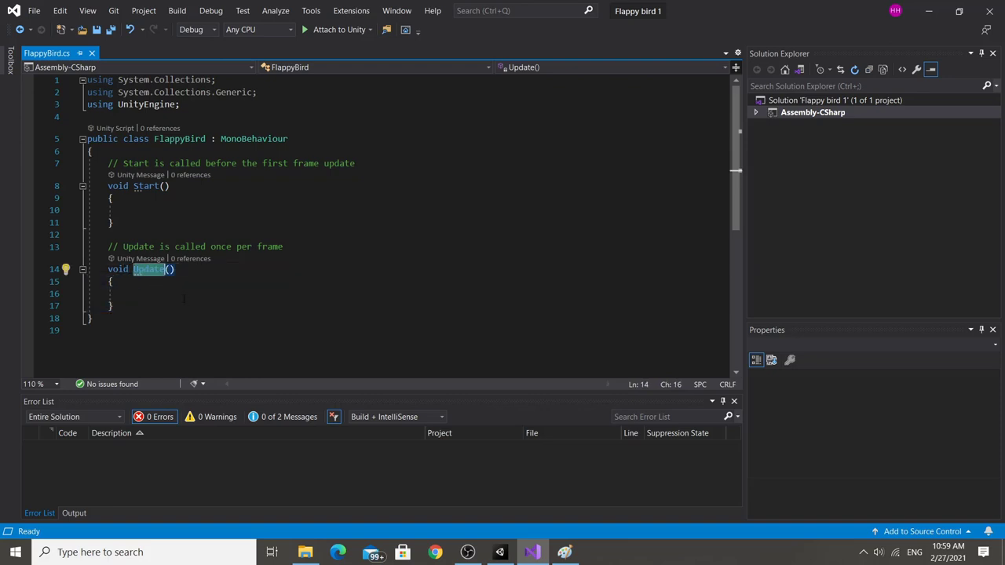
{"action": "left_click", "coordinate": [202, 304]}
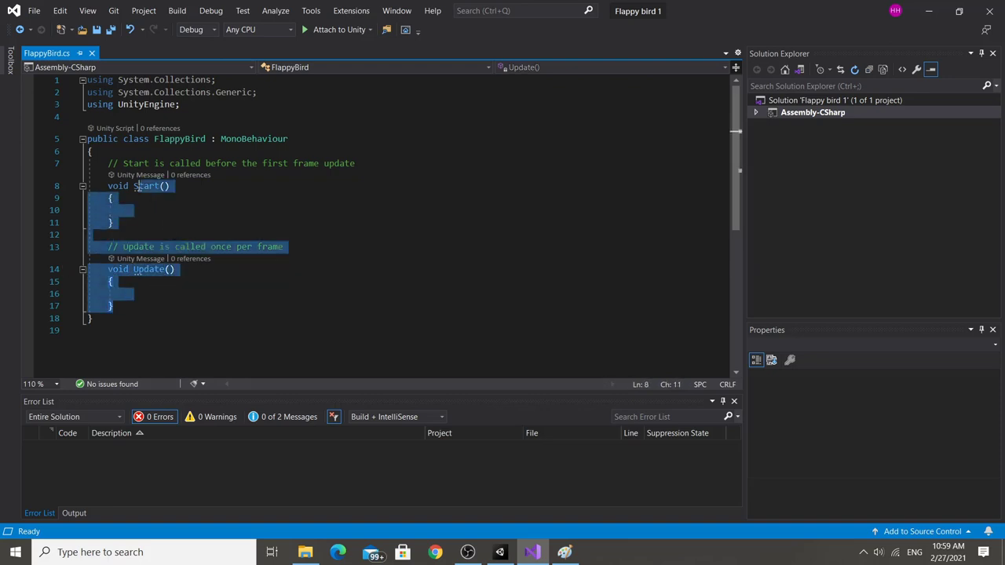
{"action": "left_click_drag", "start_coordinate": [251, 304], "coordinate": [108, 163]}
{"action": "key", "text": "Delete"}
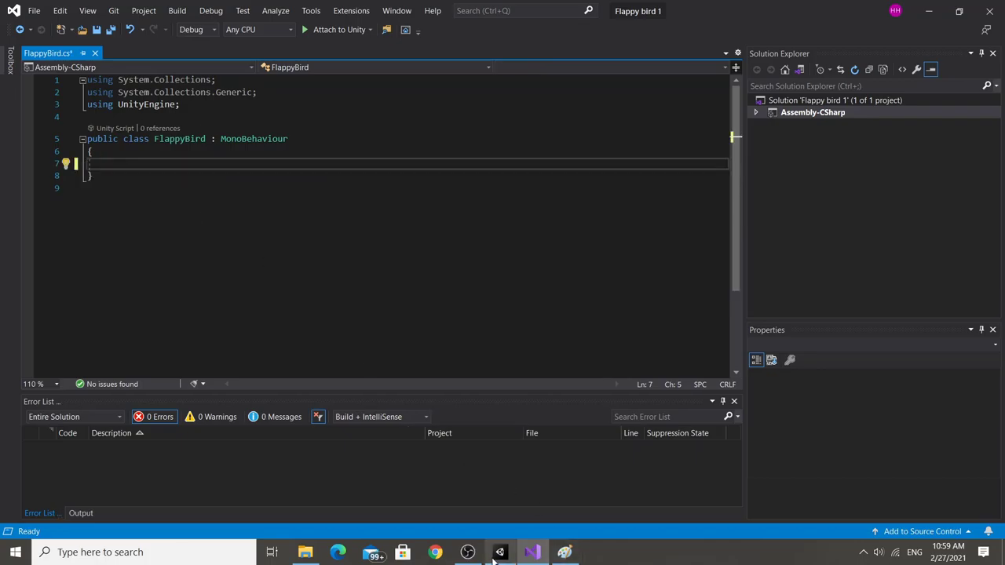
In Unity, expand and collapse the bird's Rigidbody 2D component.
{"action": "left_click", "coordinate": [500, 553]}
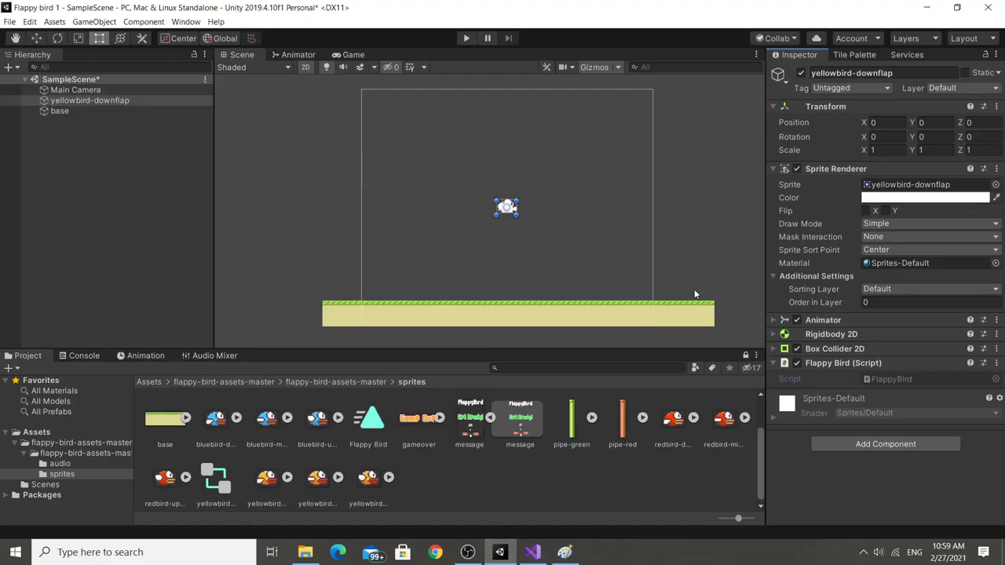
{"action": "scroll", "coordinate": [523, 244], "scroll_direction": "up", "scroll_amount": 2}
{"action": "scroll", "coordinate": [510, 236], "scroll_direction": "down", "scroll_amount": 1}
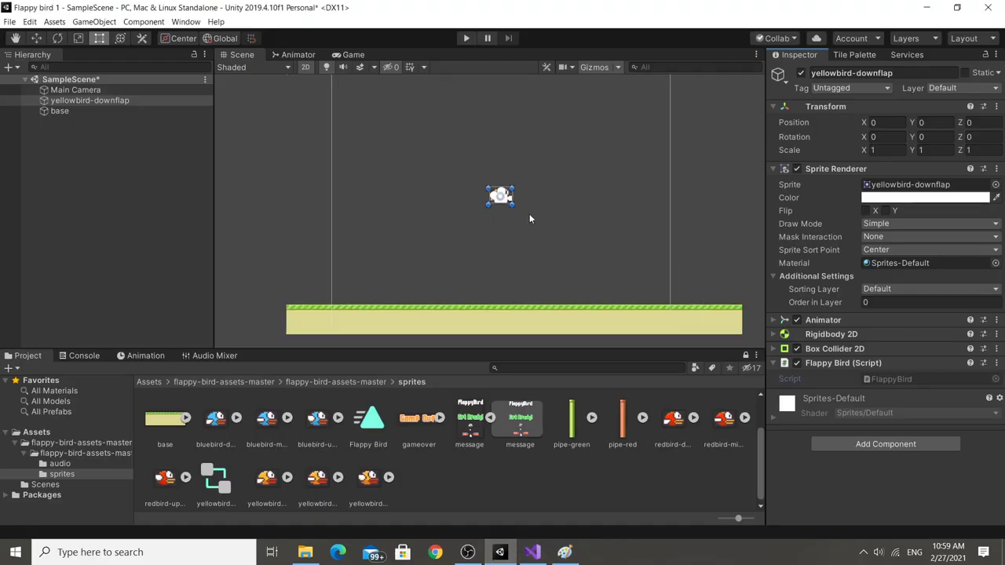
{"action": "left_click", "coordinate": [774, 335]}
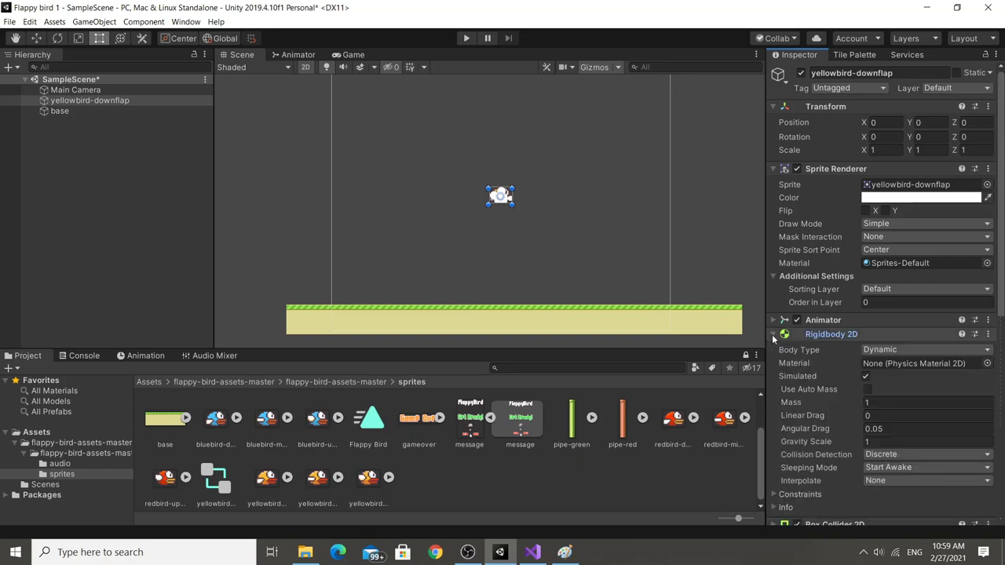
{"action": "left_click", "coordinate": [827, 335]}
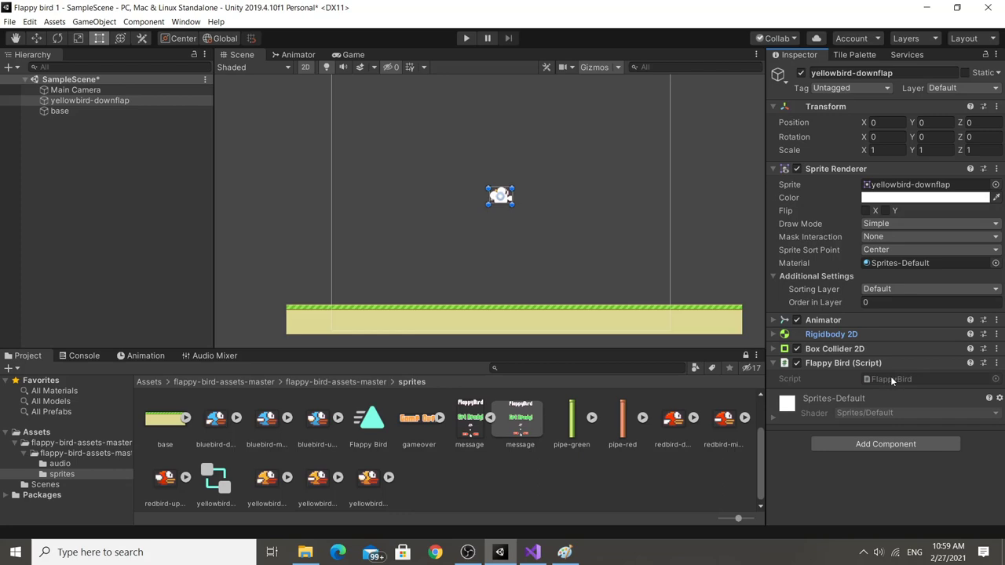
Declare 'Rigidbody2D rg;' on line 7 without the public keyword and save.
{"action": "left_click", "coordinate": [532, 553]}
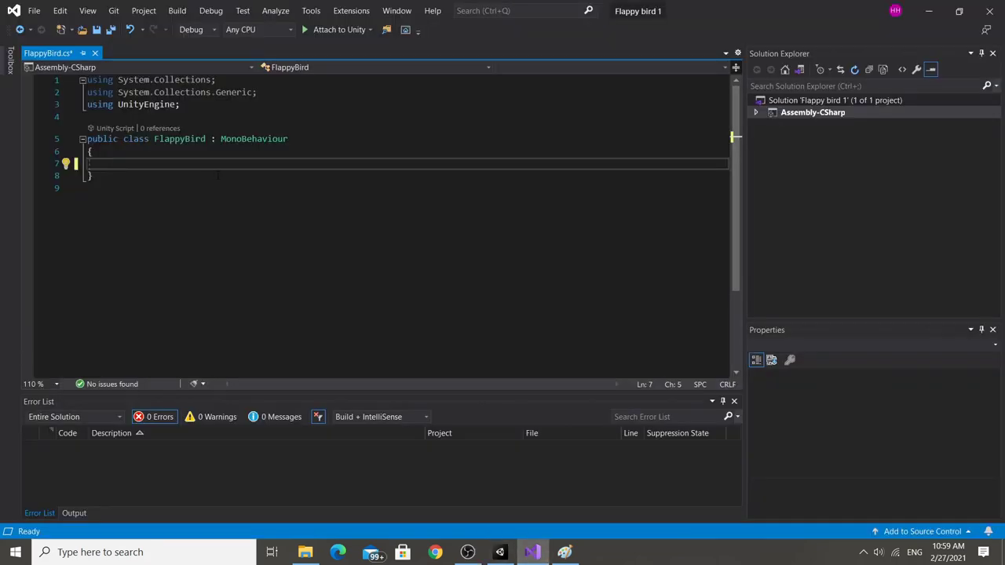
{"action": "left_click", "coordinate": [500, 552]}
{"action": "left_click", "coordinate": [532, 552]}
{"action": "type", "text": "publ"}
{"action": "type", "text": "public ri"}
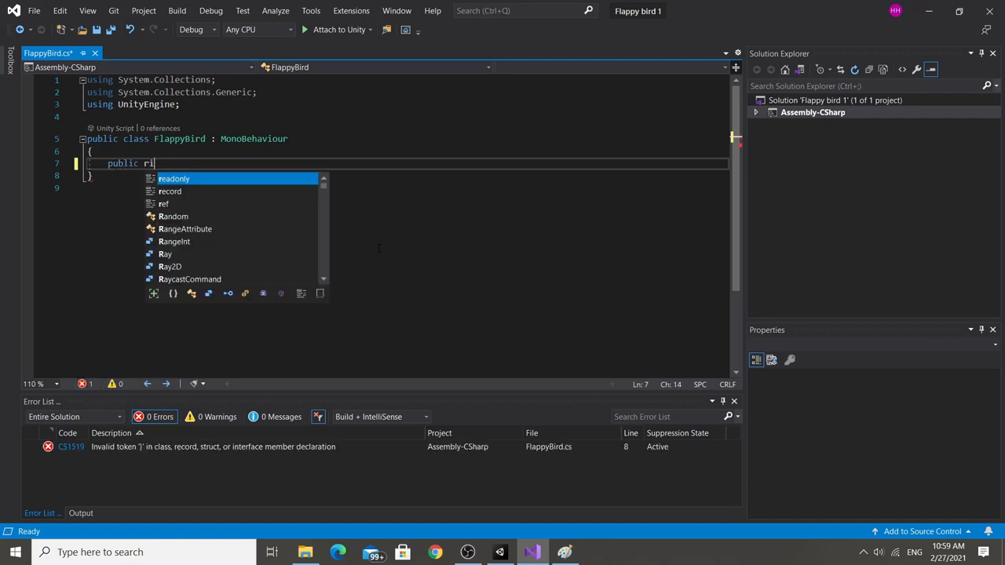
{"action": "type", "text": "gi"}
{"action": "key", "text": "Tab"}
{"action": "type", "text": "rg"}
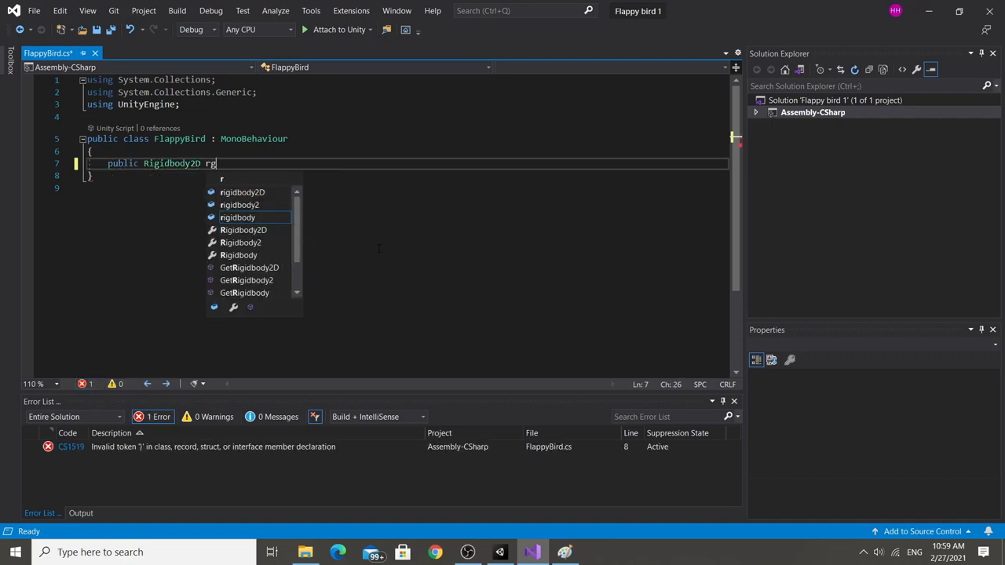
{"action": "type", "text": ";"}
{"action": "key", "text": "ctrl+s"}
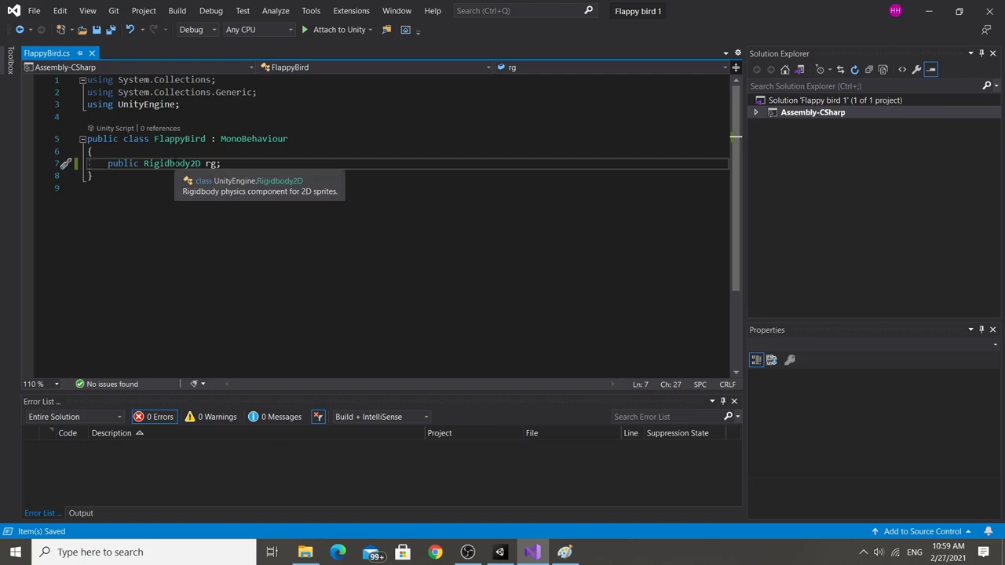
{"action": "double_click", "coordinate": [125, 165]}
{"action": "key", "text": "Delete"}
{"action": "key", "text": "Delete"}
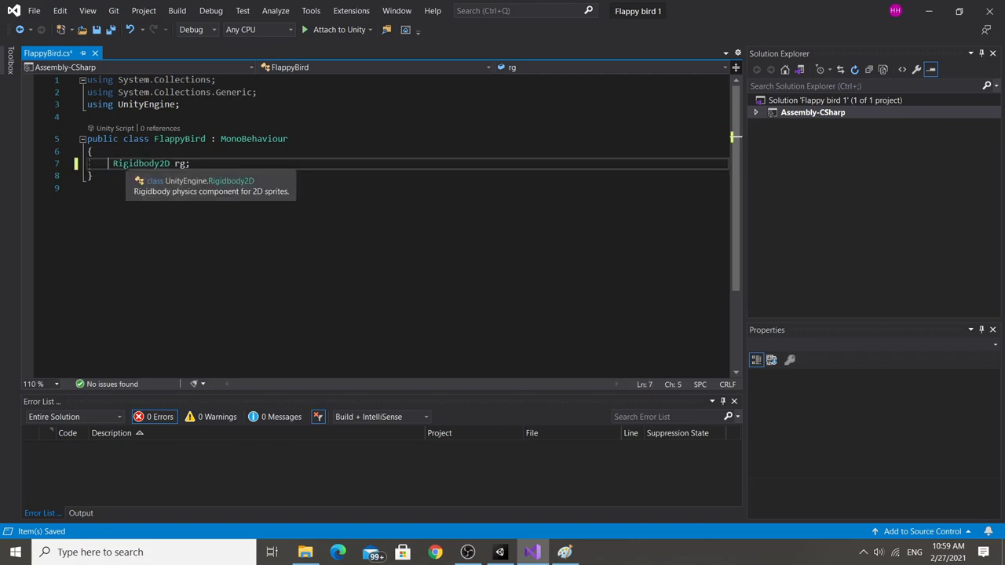
{"action": "key", "text": "ctrl+s"}
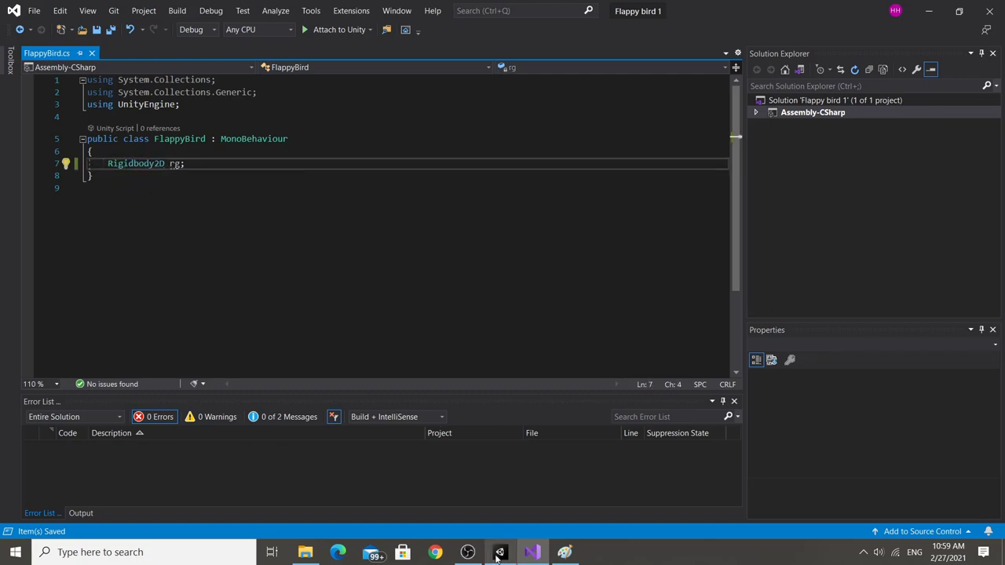
Make the rg field public and save FlappyBird.cs.
{"action": "left_click", "coordinate": [497, 554]}
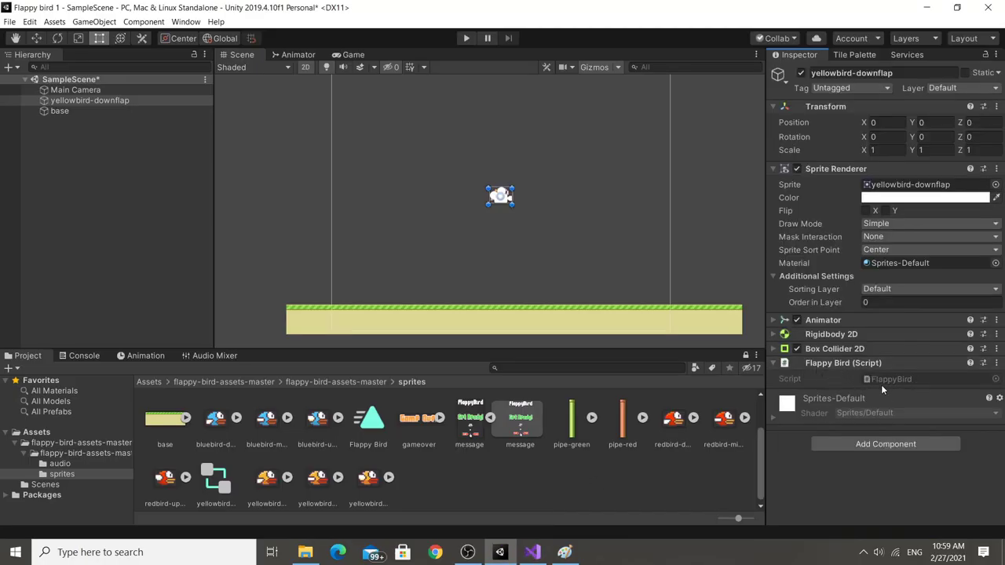
{"action": "left_click", "coordinate": [533, 552]}
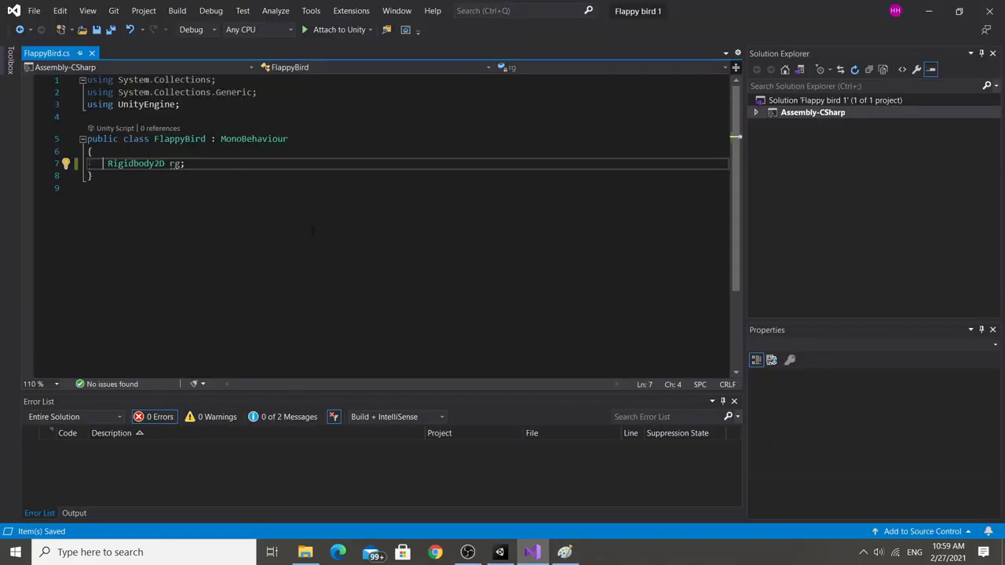
{"action": "type", "text": "public"}
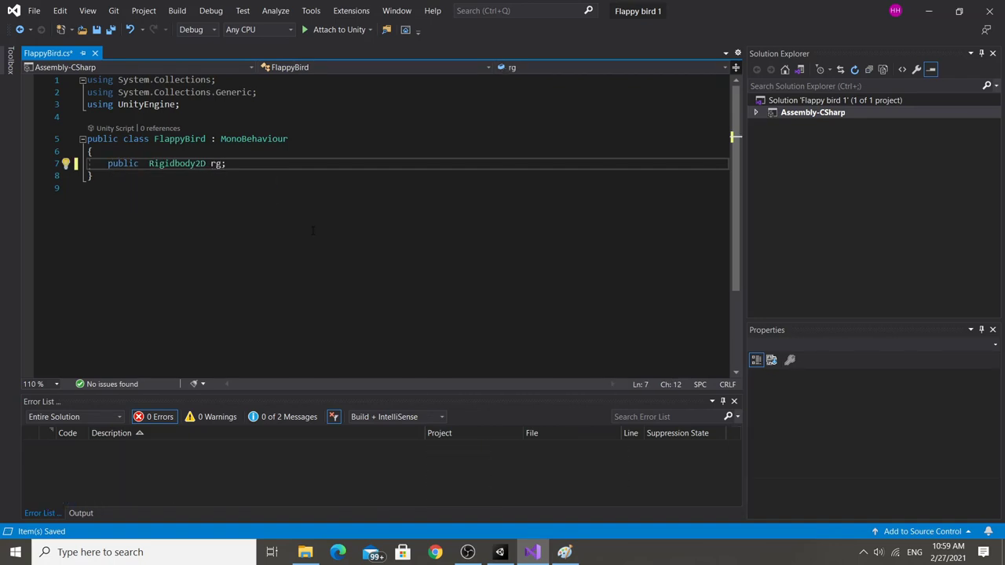
{"action": "key", "text": "BackSpace"}
{"action": "key", "text": "ctrl+s"}
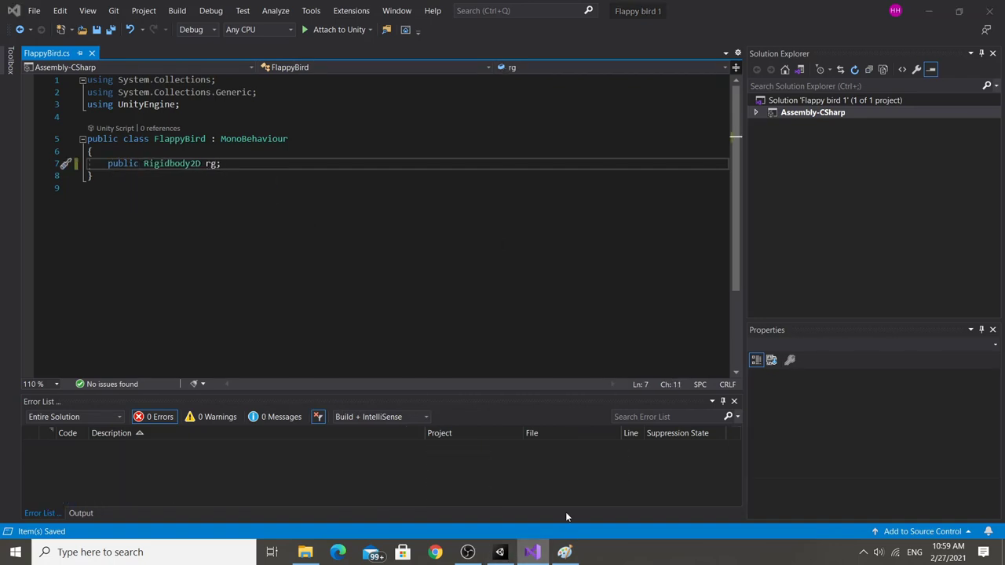
Drag yellowbird-downflap from the Hierarchy onto the Flappy Bird script's Rg slot.
{"action": "key", "text": "alt+Tab"}
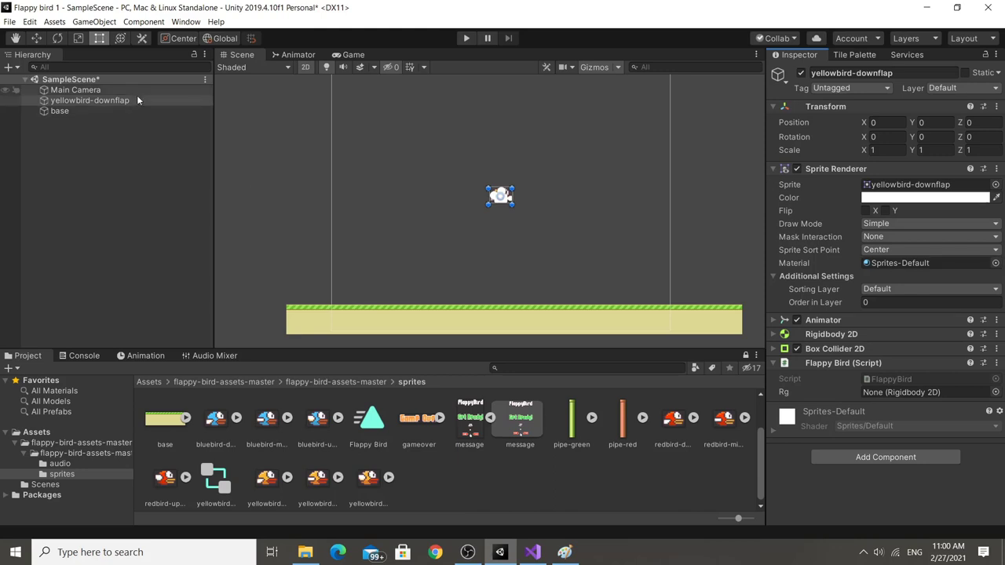
{"action": "left_click_drag", "start_coordinate": [131, 99], "coordinate": [889, 315]}
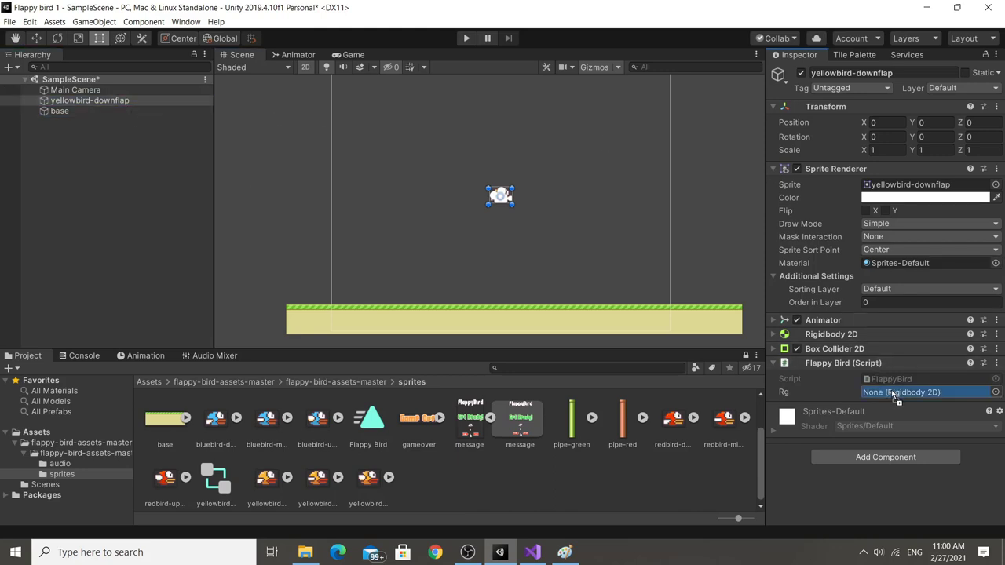
{"action": "left_click_drag", "start_coordinate": [889, 315], "coordinate": [896, 392]}
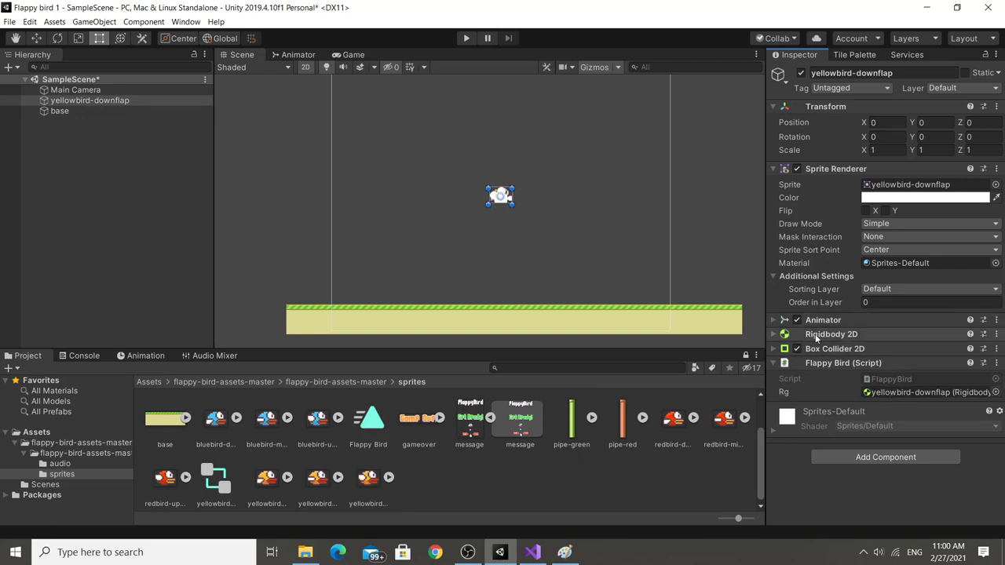
{"action": "left_click", "coordinate": [532, 552]}
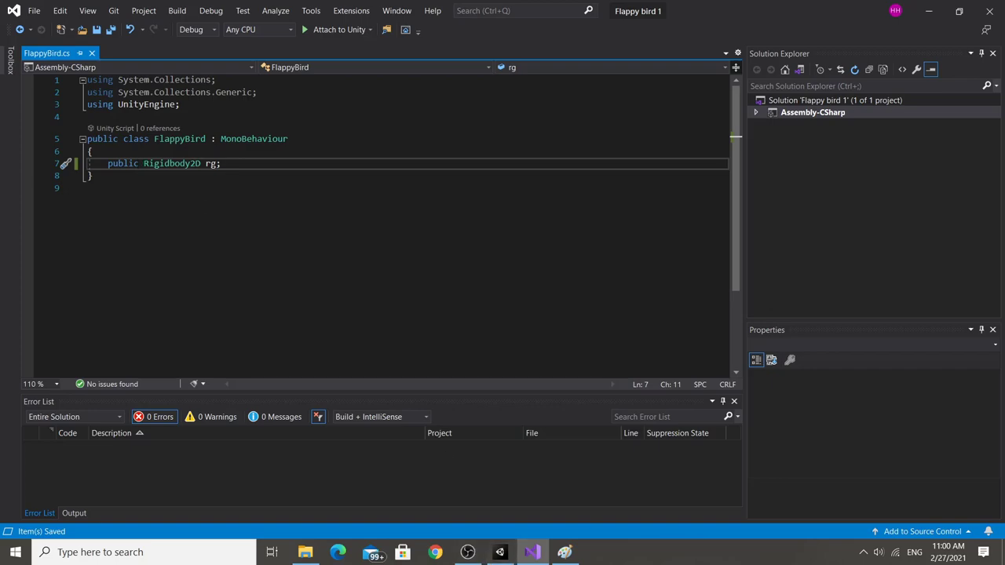
Remove the public keyword from the rg field declaration.
{"action": "left_click", "coordinate": [533, 554]}
{"action": "left_click", "coordinate": [533, 555]}
{"action": "double_click", "coordinate": [122, 164]}
{"action": "key", "text": "Delete"}
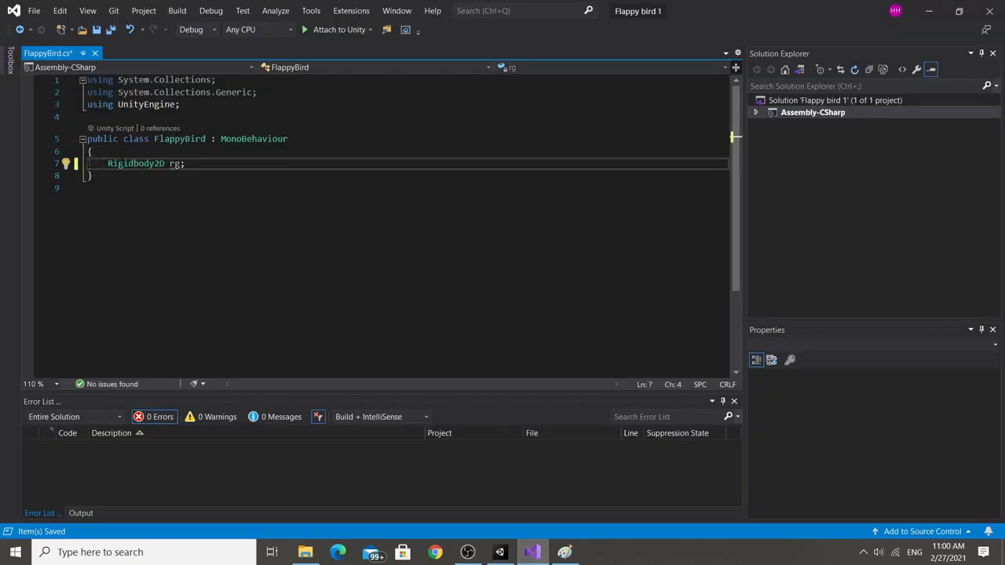
Write a Start method assigning rg = GetComponent<Rigidbody2D>(); and save.
{"action": "left_click", "coordinate": [185, 163]}
{"action": "key", "text": "Return"}
{"action": "key", "text": "Return"}
{"action": "type", "text": "void "}
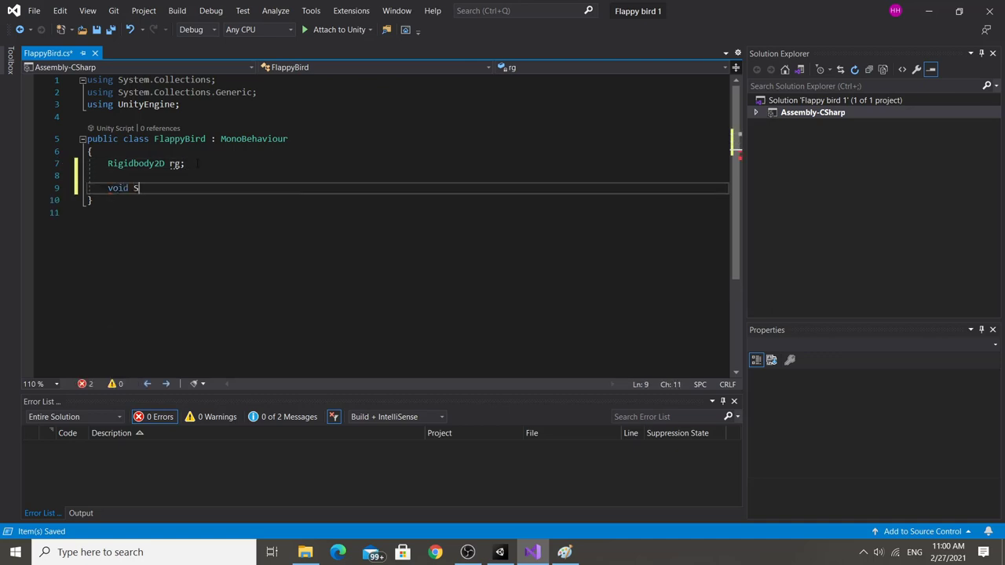
{"action": "type", "text": "Start"}
{"action": "key", "text": "Tab"}
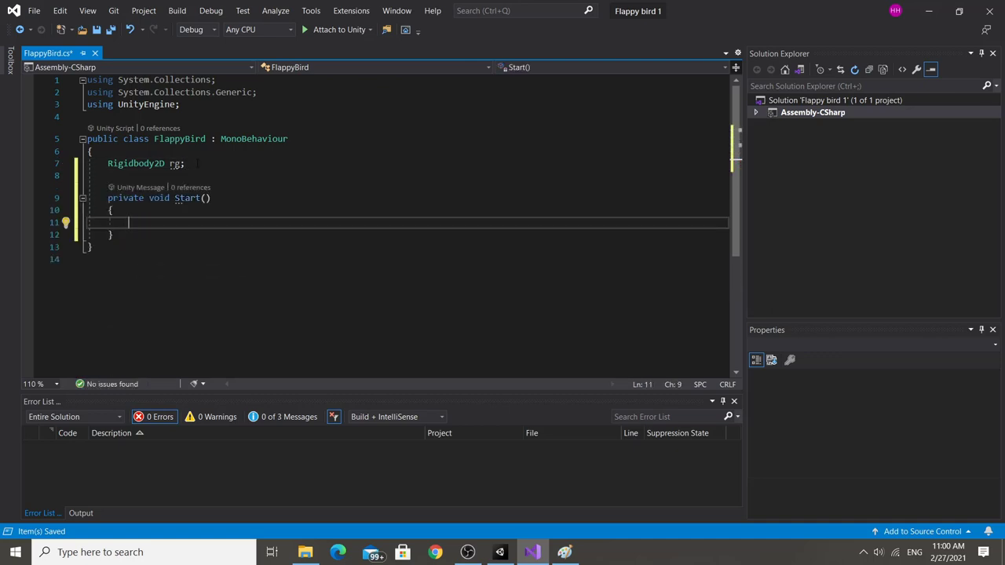
{"action": "type", "text": "rg = Get"}
{"action": "key", "text": "Tab"}
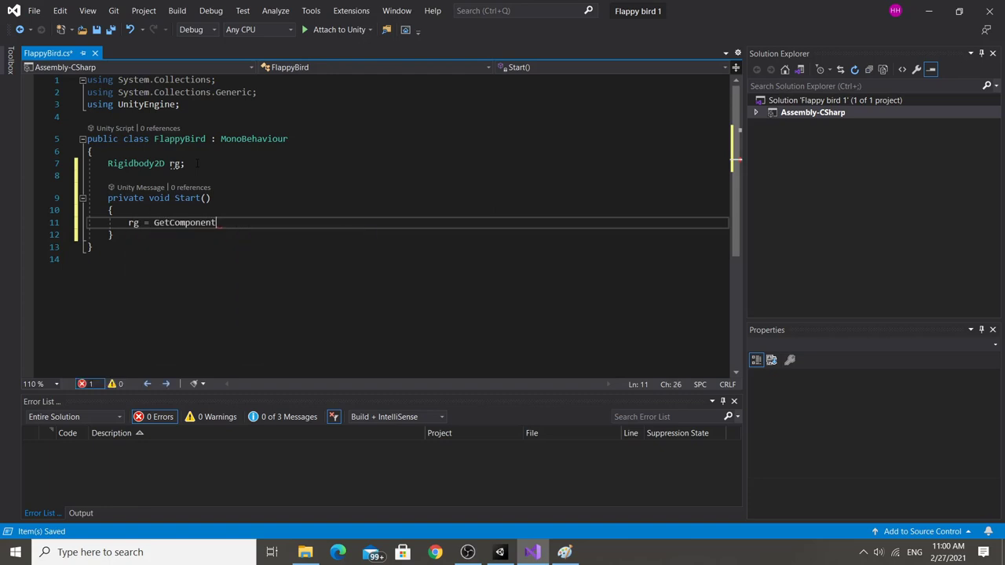
{"action": "type", "text": ">"}
{"action": "type", "text": "R"}
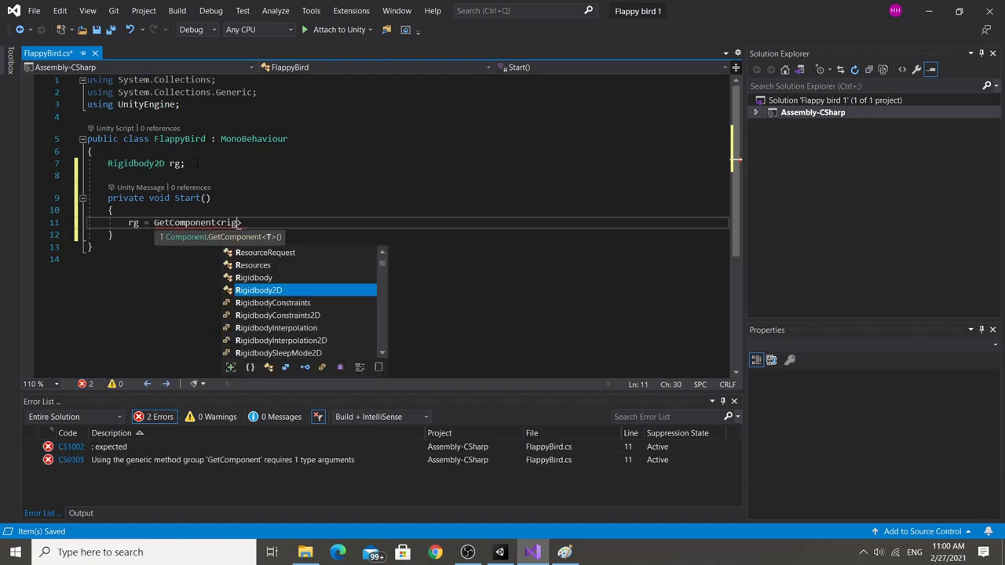
{"action": "type", "text": "ig"}
{"action": "key", "text": "Tab"}
{"action": "type", "text": ">();"}
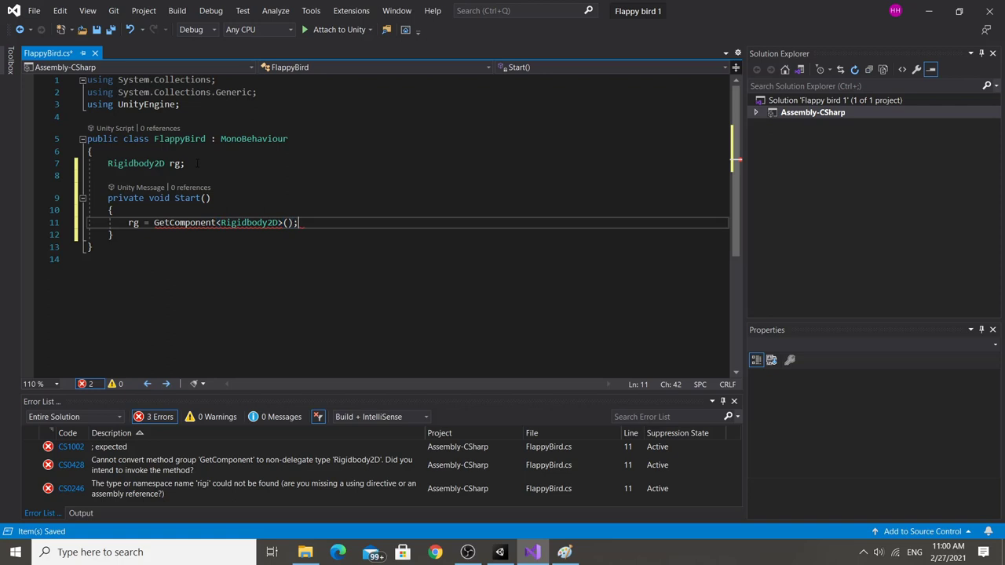
{"action": "key", "text": "ctrl+s"}
Review the new assignment, check Unity, and place the caret after Start.
{"action": "key", "text": "ctrl+shift+Left"}
{"action": "key", "text": "ctrl+shift+Left"}
{"action": "key", "text": "ctrl+shift+Left"}
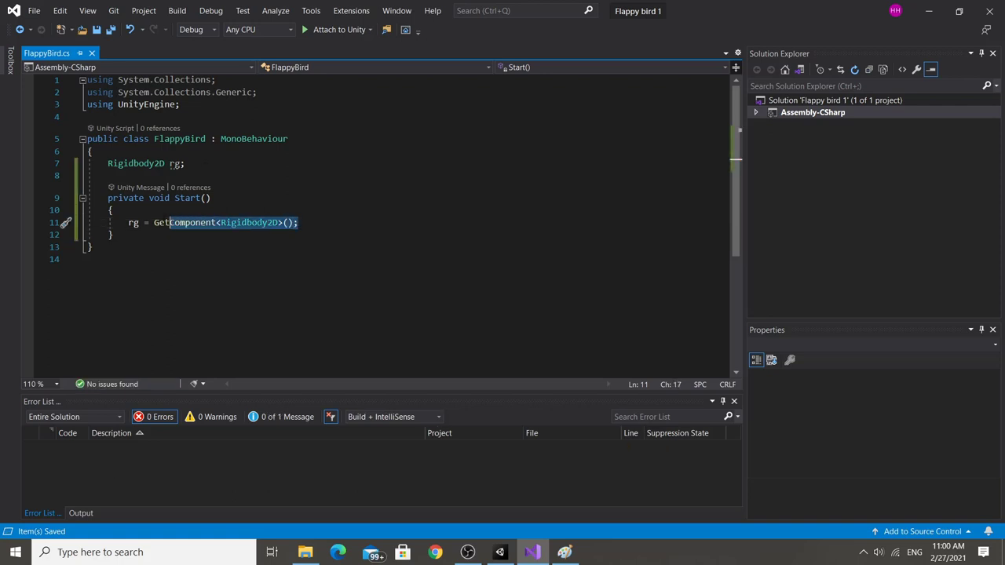
{"action": "key", "text": "ctrl+shift+Left"}
{"action": "key", "text": "ctrl+shift+Left"}
{"action": "left_click", "coordinate": [288, 223]}
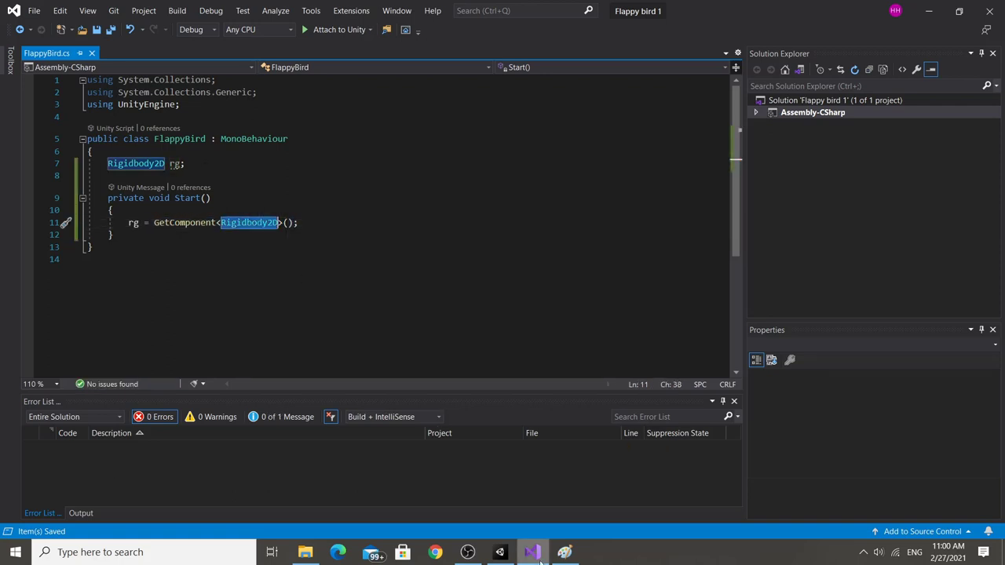
{"action": "left_click", "coordinate": [499, 552]}
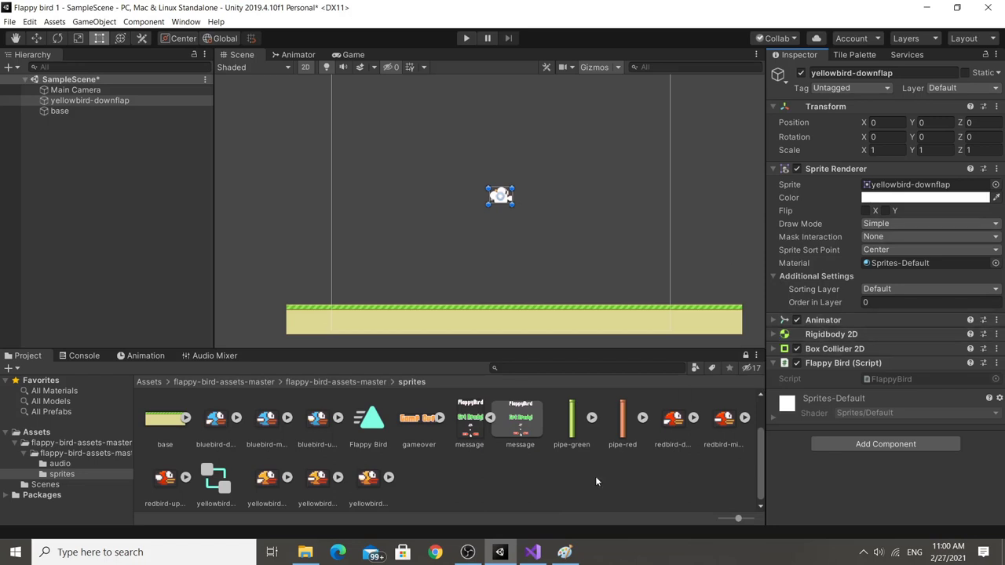
{"action": "left_click", "coordinate": [532, 552]}
{"action": "left_click", "coordinate": [200, 234]}
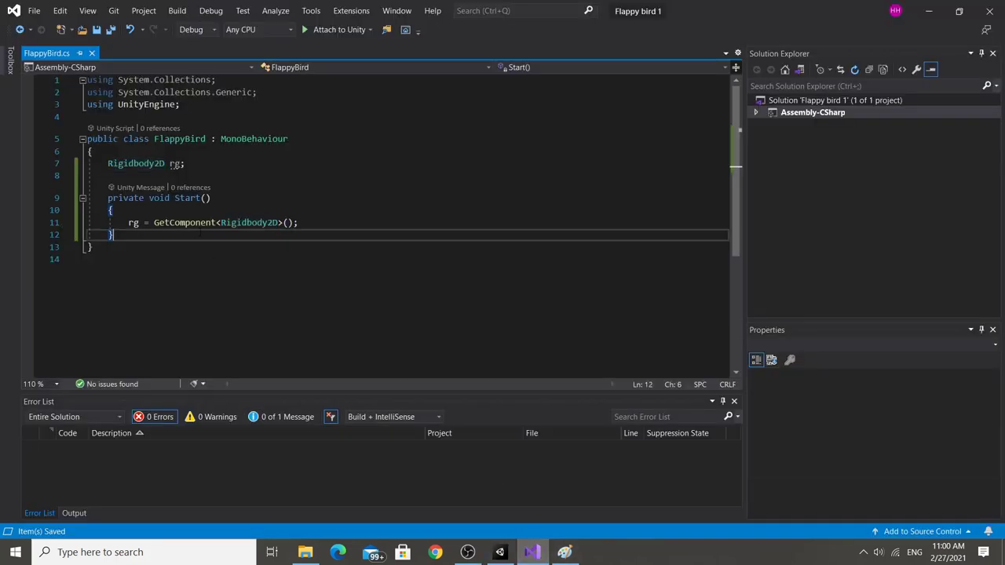
Add a void Update() method below Start using IntelliSense.
{"action": "key", "text": "Return"}
{"action": "key", "text": "Return"}
{"action": "type", "text": "void U"}
{"action": "key", "text": "Tab"}
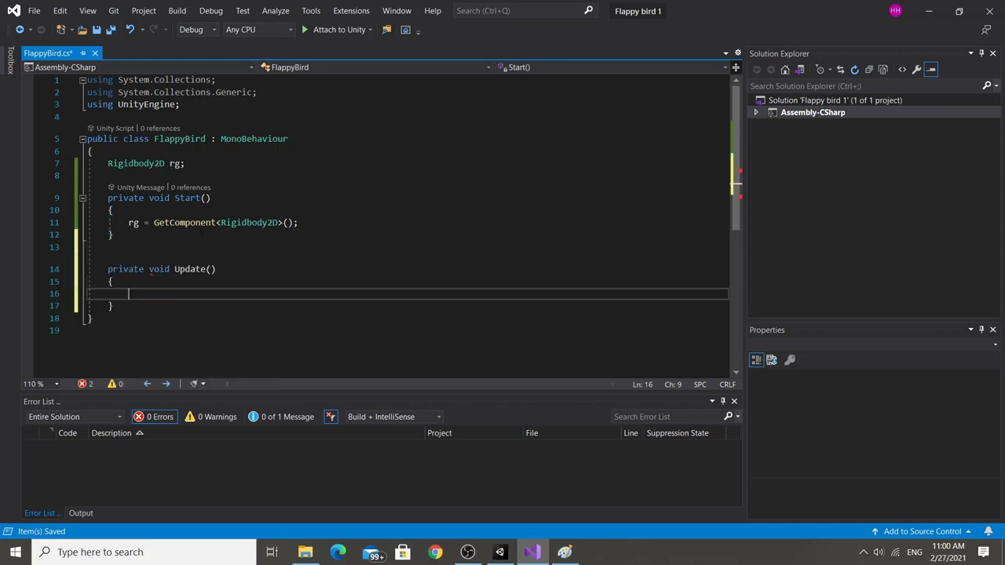
{"action": "key", "text": "alt+Tab"}
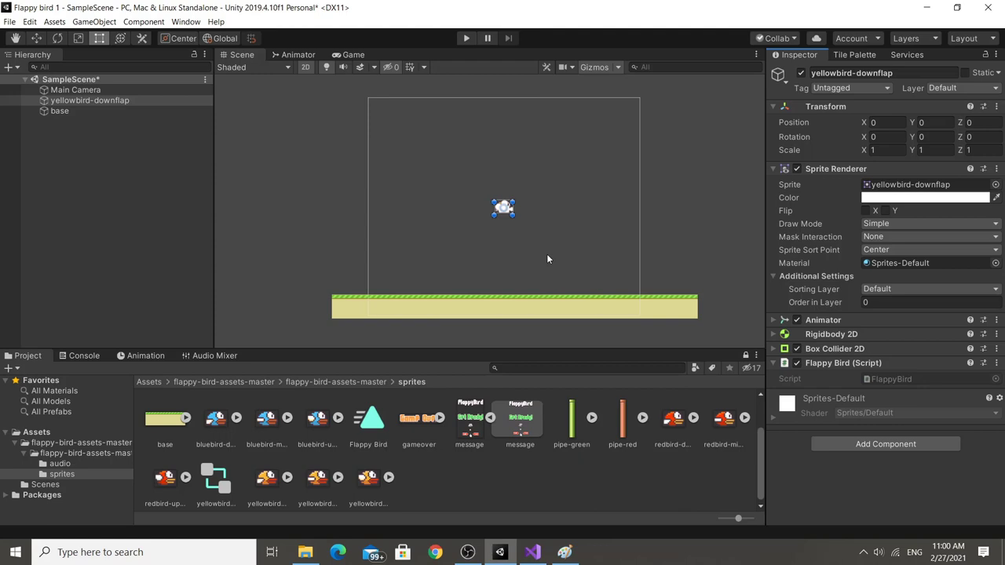
{"action": "left_click", "coordinate": [533, 552]}
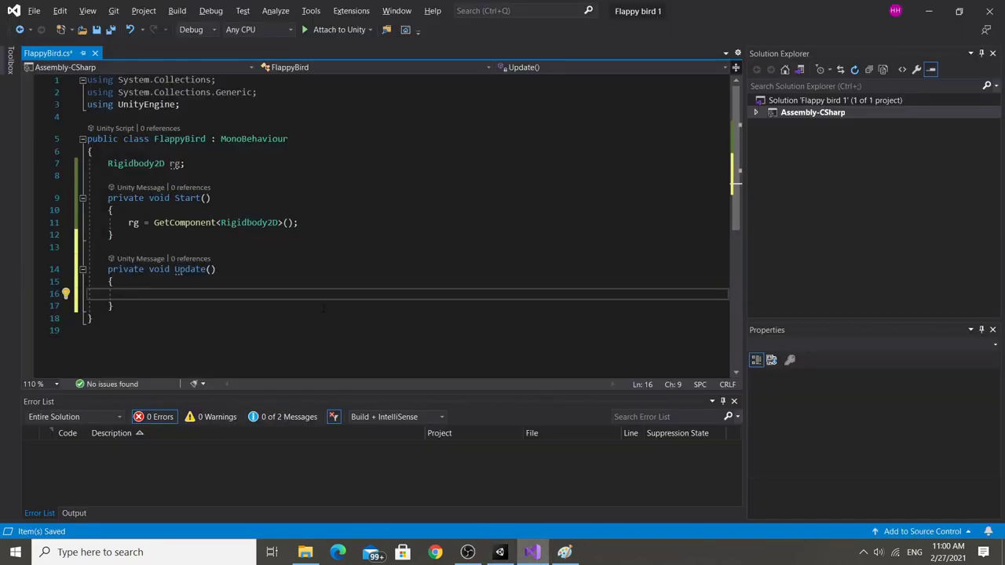
Add an if (Input.GetMouseButtonDown()) block with braces inside Update and save.
{"action": "type", "text": "if (i"}
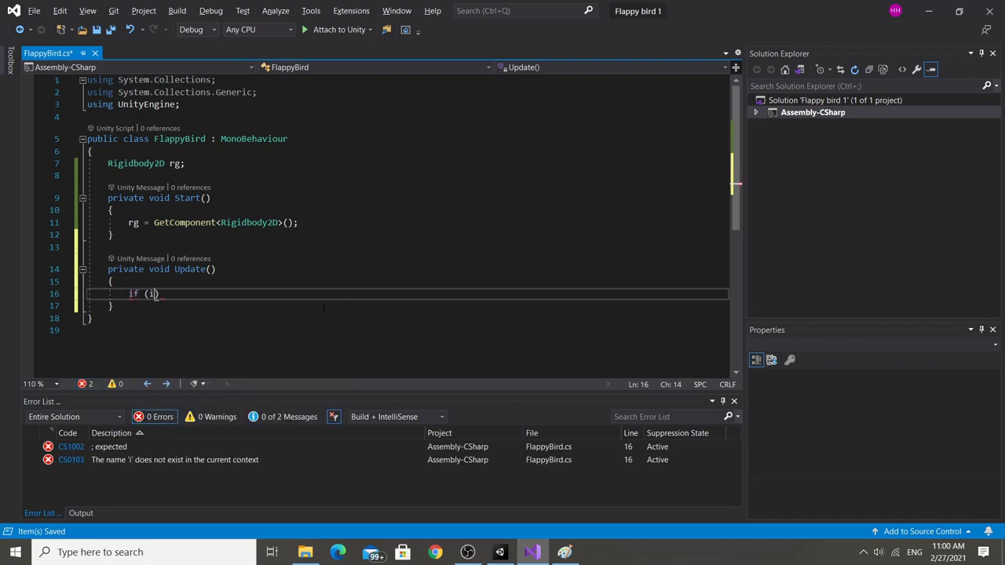
{"action": "type", "text": "nput.get"}
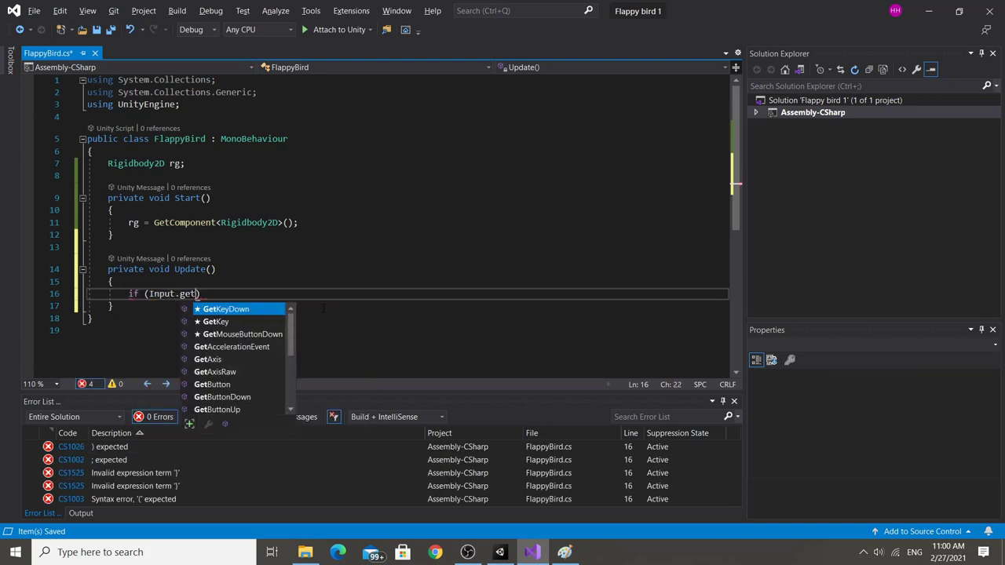
{"action": "key", "text": "Down"}
{"action": "key", "text": "Down"}
{"action": "key", "text": "Tab"}
{"action": "type", "text": "())"}
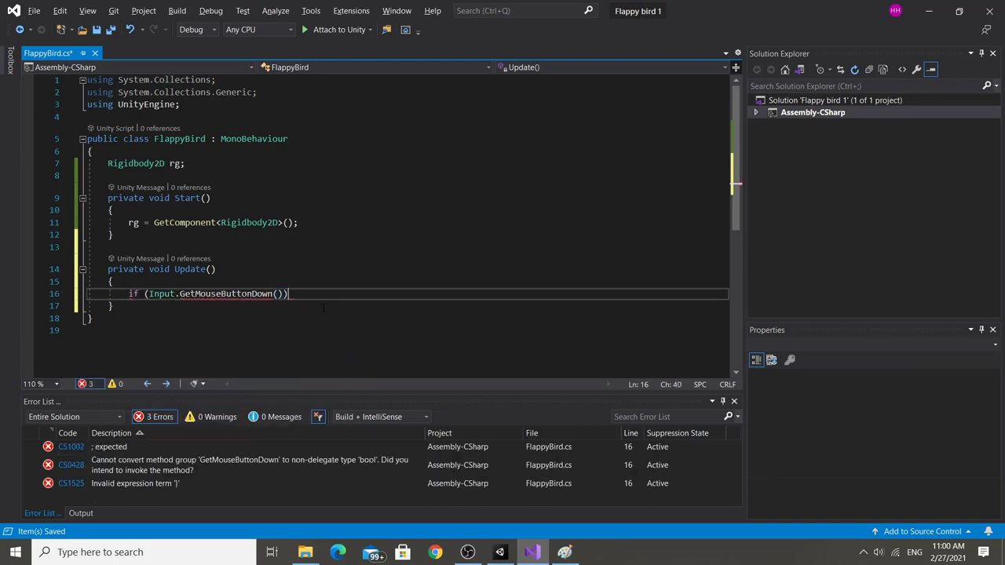
{"action": "key", "text": "Return"}
{"action": "type", "text": "{"}
{"action": "key", "text": "Return"}
{"action": "key", "text": "ctrl+s"}
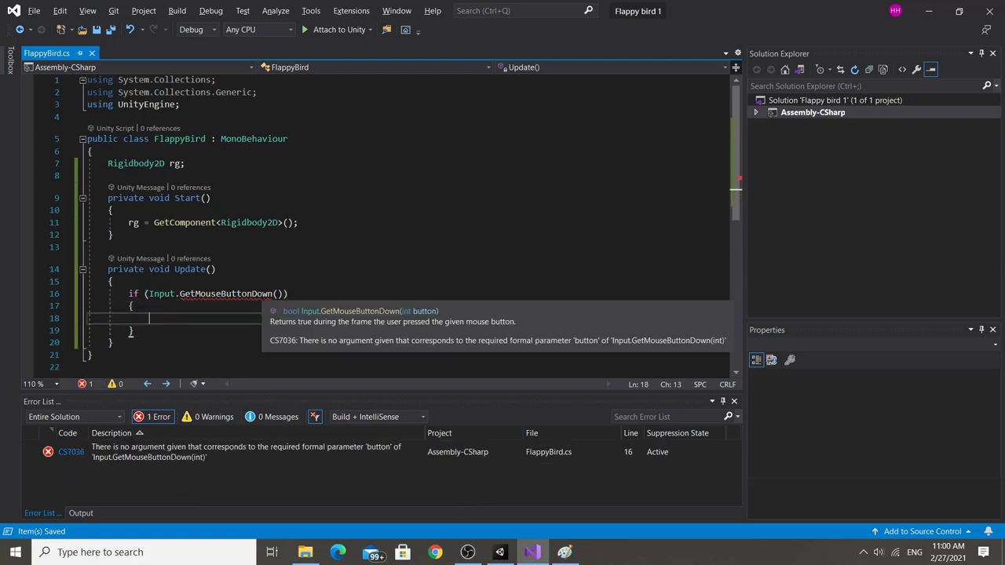
Enter 0 as the GetMouseButtonDown argument and check Unity for errors.
{"action": "double_click", "coordinate": [262, 295]}
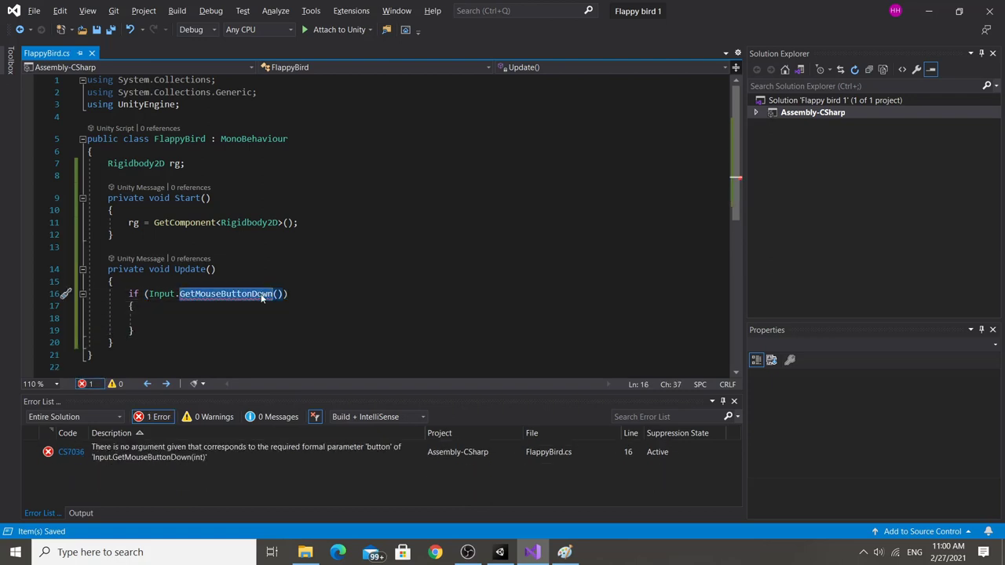
{"action": "left_click", "coordinate": [328, 277]}
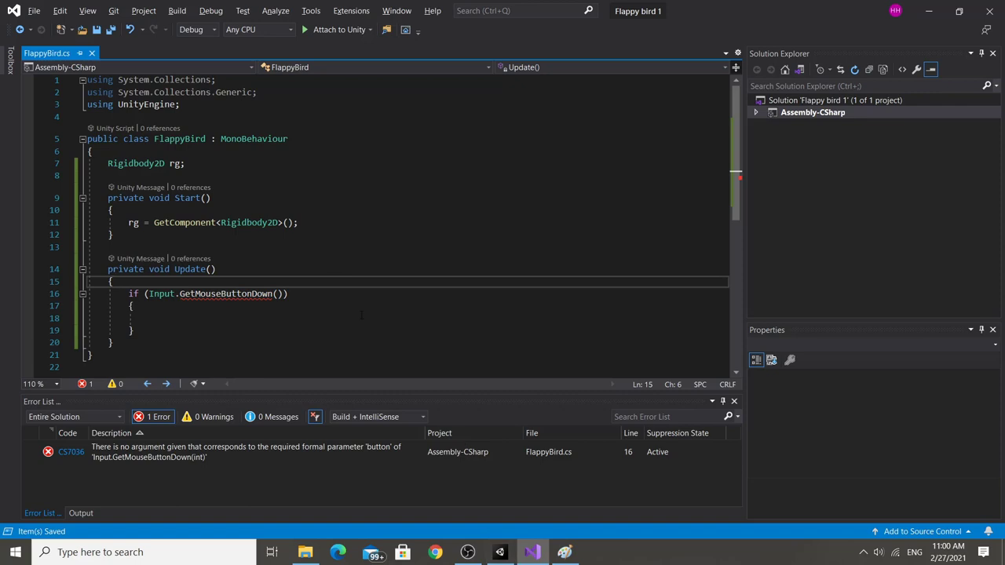
{"action": "left_click", "coordinate": [500, 552]}
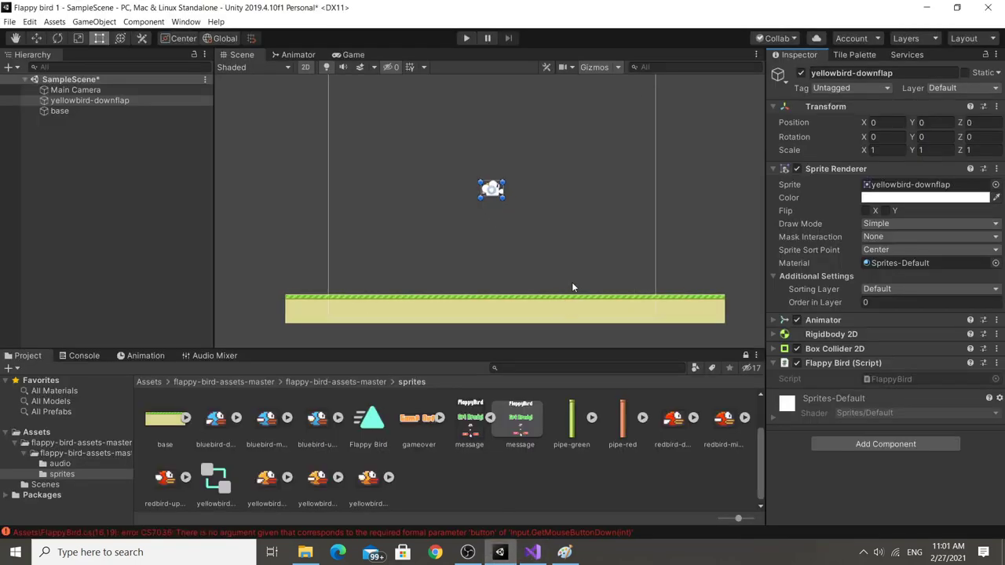
{"action": "left_click", "coordinate": [532, 552]}
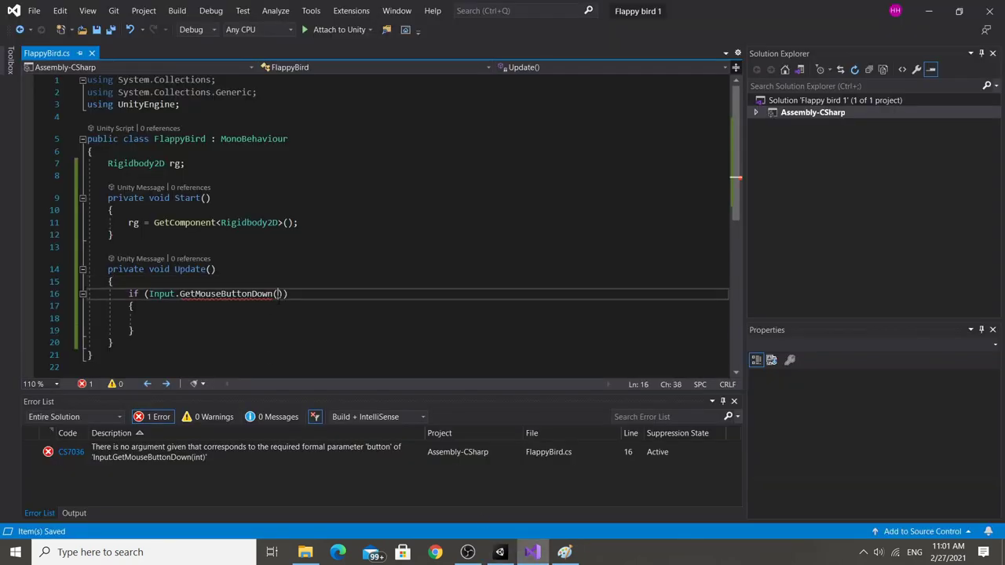
{"action": "type", "text": "0"}
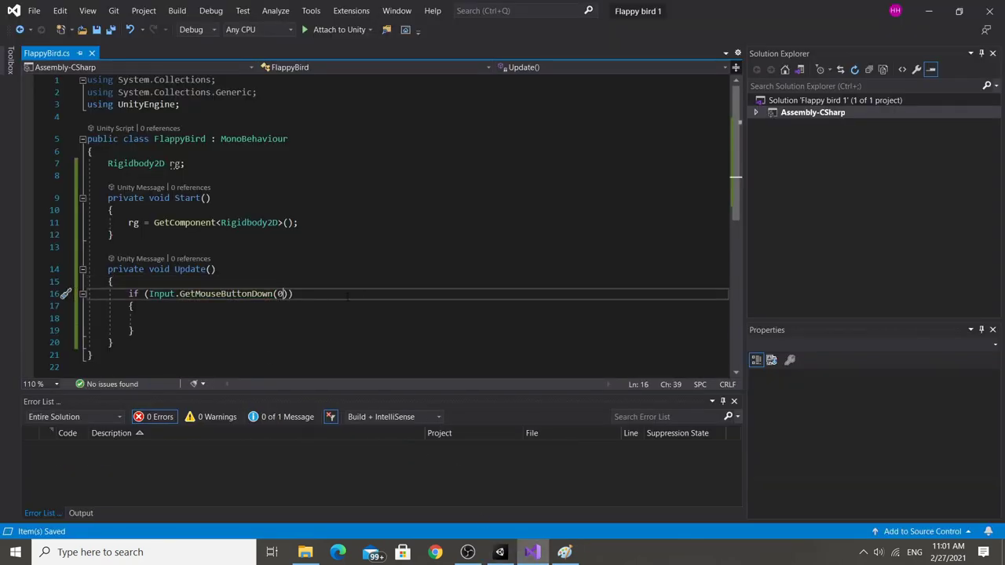
{"action": "left_click", "coordinate": [499, 553]}
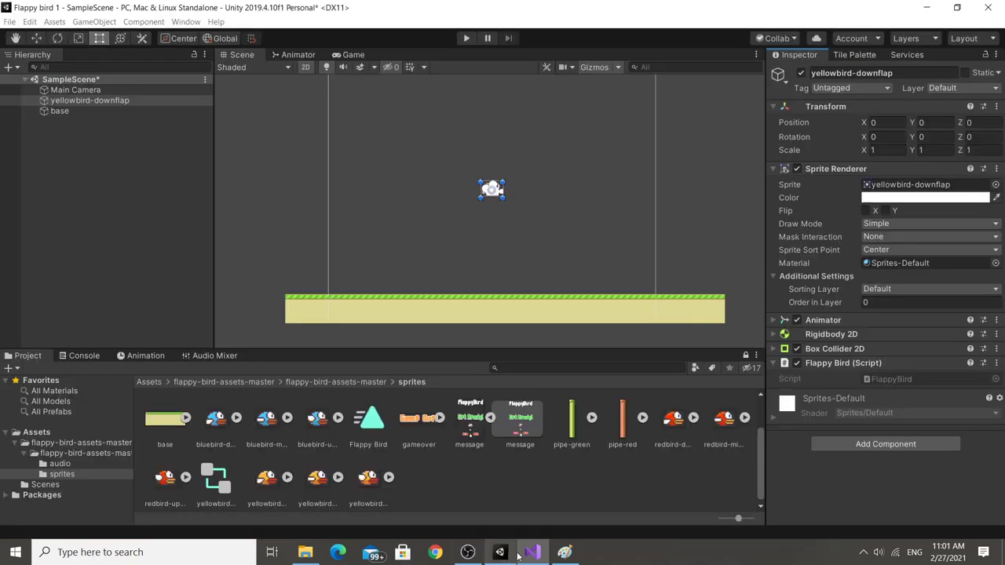
{"action": "left_click", "coordinate": [522, 554]}
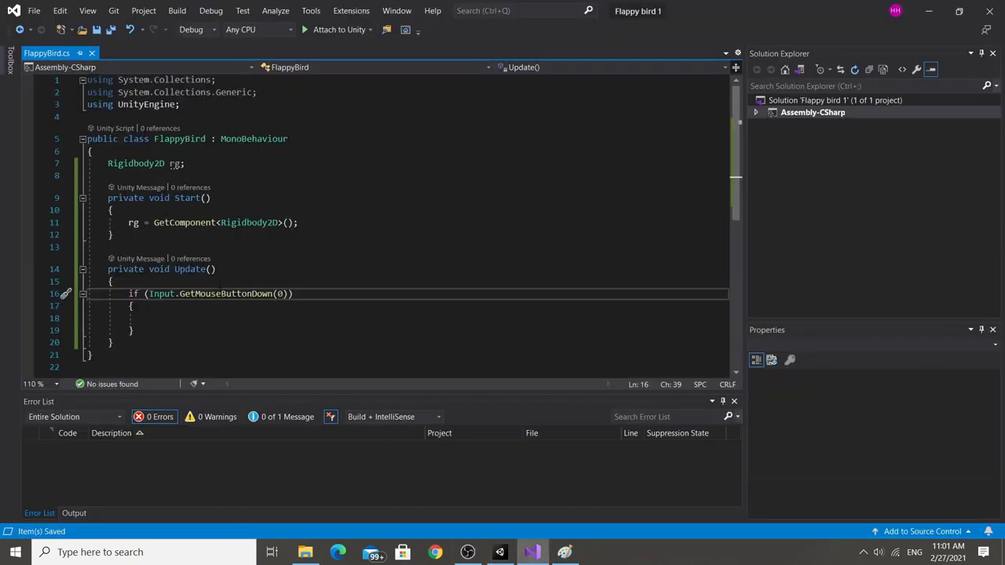
Briefly change the mouse button argument to 1, restore it to 0, and save.
{"action": "double_click", "coordinate": [219, 295]}
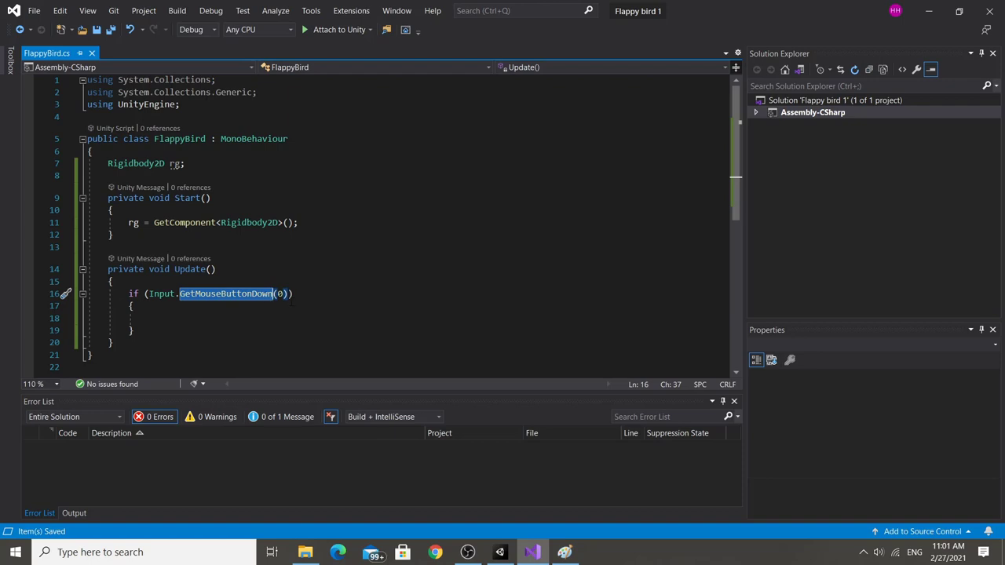
{"action": "left_click_drag", "start_coordinate": [288, 296], "coordinate": [174, 294]}
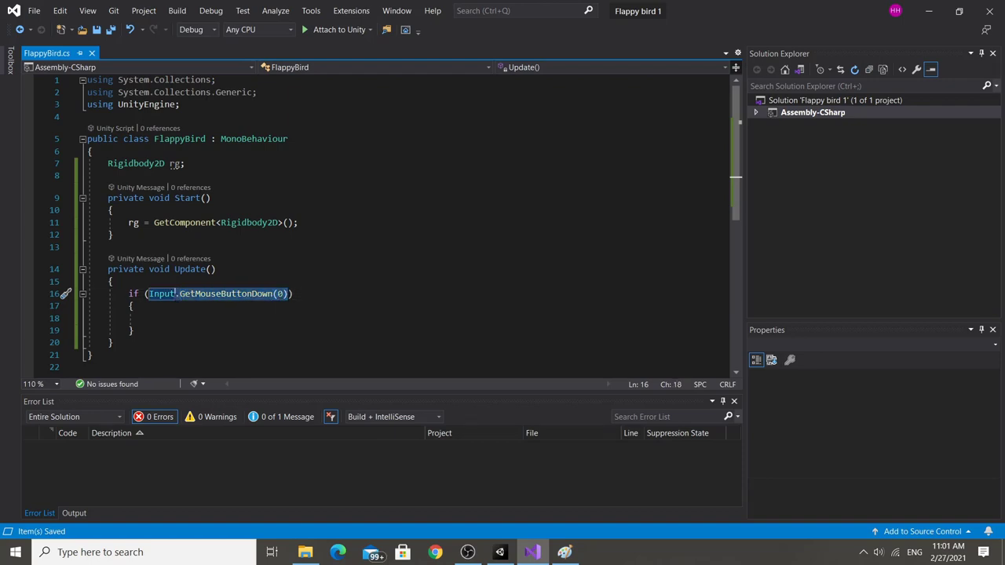
{"action": "left_click", "coordinate": [281, 295]}
{"action": "key", "text": "BackSpace"}
{"action": "type", "text": "1"}
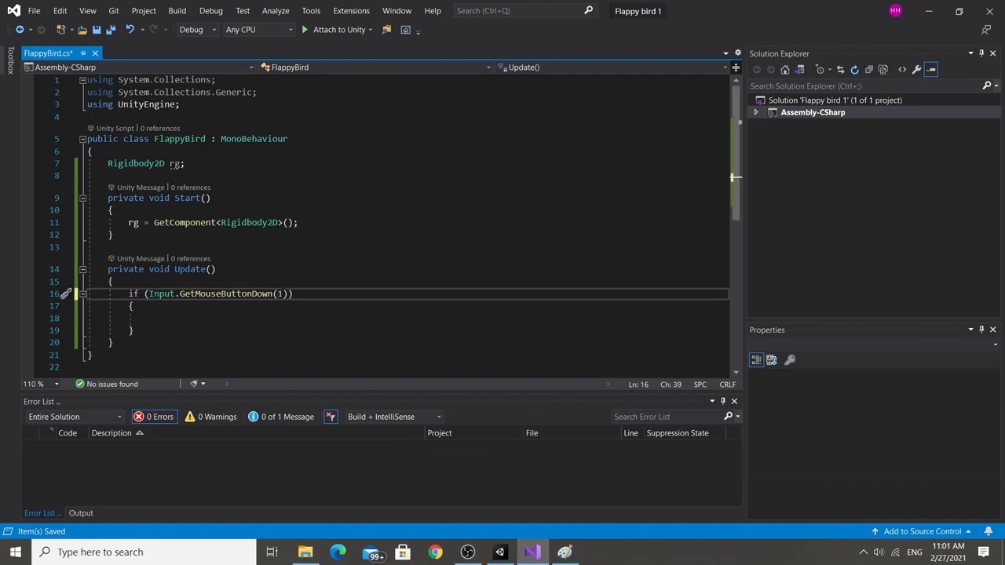
{"action": "key", "text": "BackSpace"}
{"action": "key", "text": "BackSpace"}
{"action": "type", "text": "0"}
{"action": "key", "text": "ctrl+s"}
Switch between Unity and Visual Studio to confirm the saved script compiles.
{"action": "left_click", "coordinate": [268, 320]}
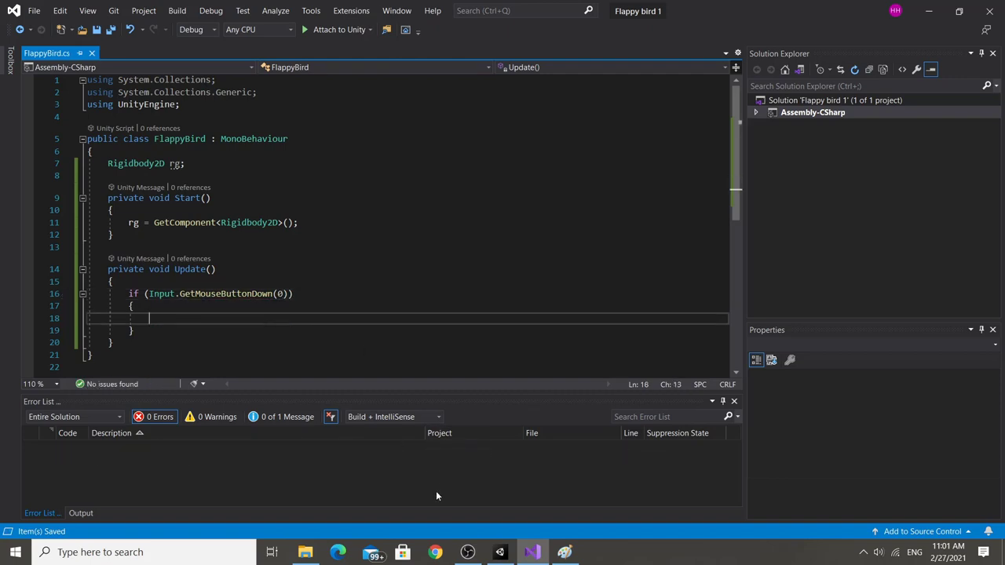
{"action": "left_click", "coordinate": [500, 552]}
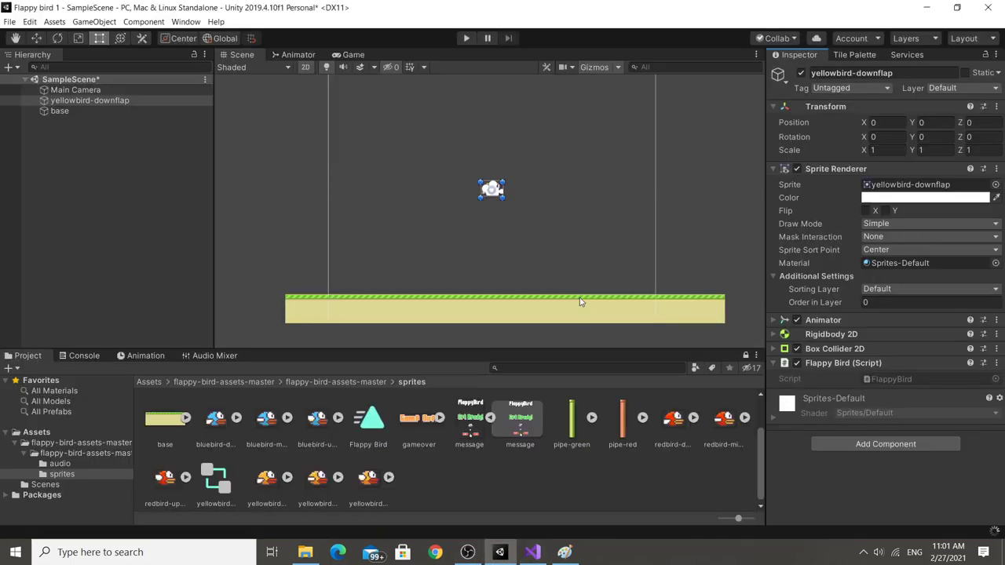
{"action": "mouse_move", "coordinate": [534, 556]}
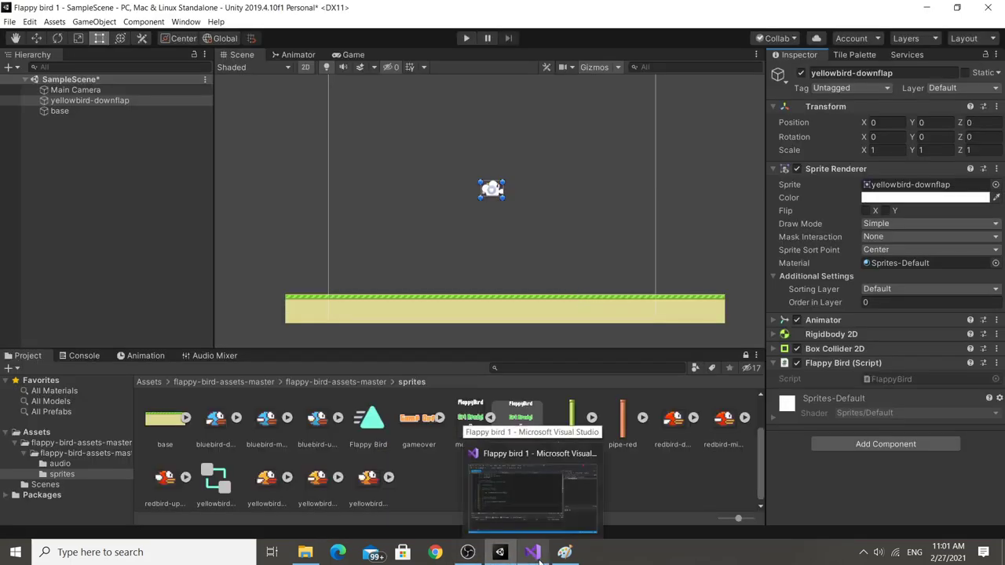
{"action": "left_click", "coordinate": [503, 463]}
{"action": "left_click", "coordinate": [500, 552]}
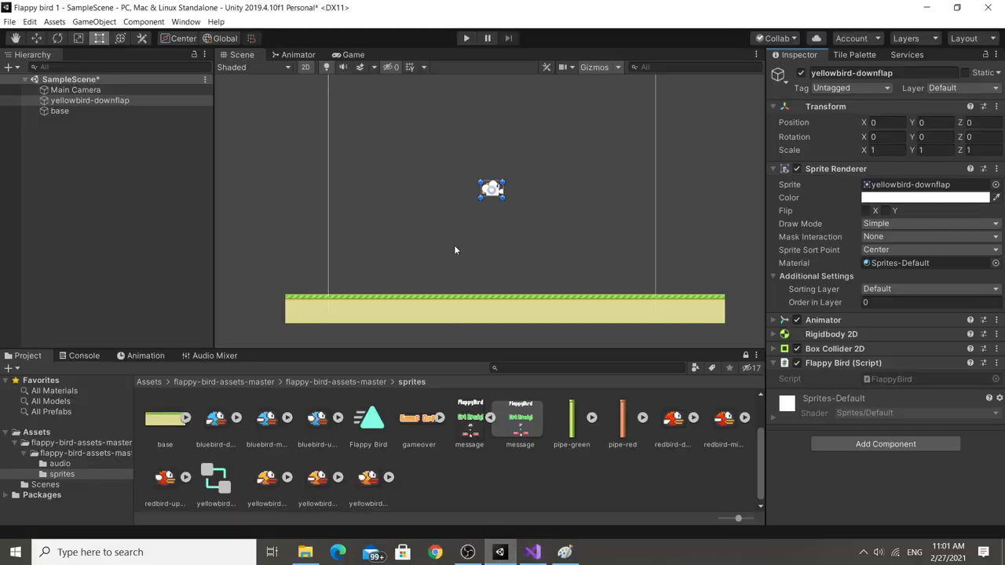
{"action": "left_click", "coordinate": [532, 552]}
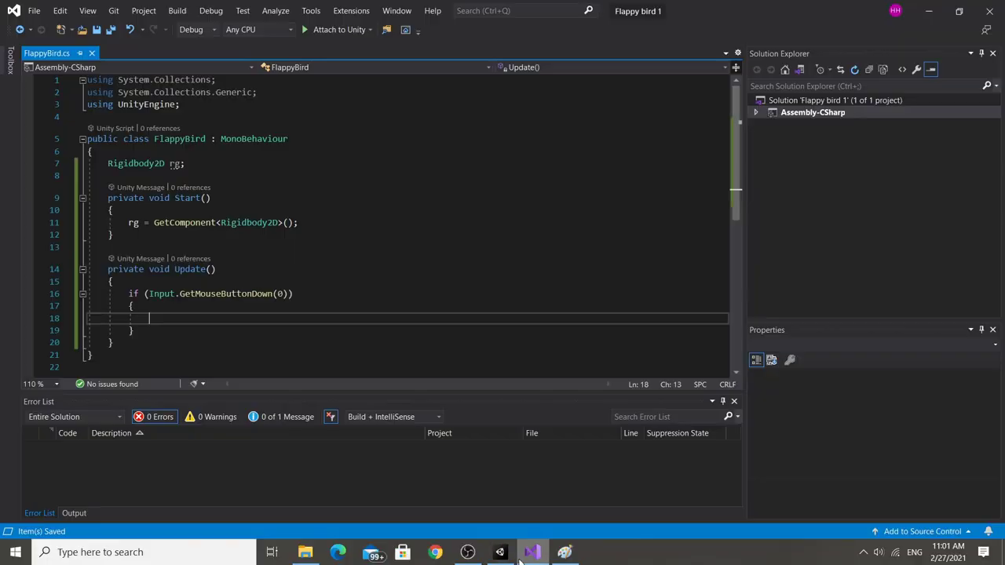
{"action": "left_click", "coordinate": [502, 555]}
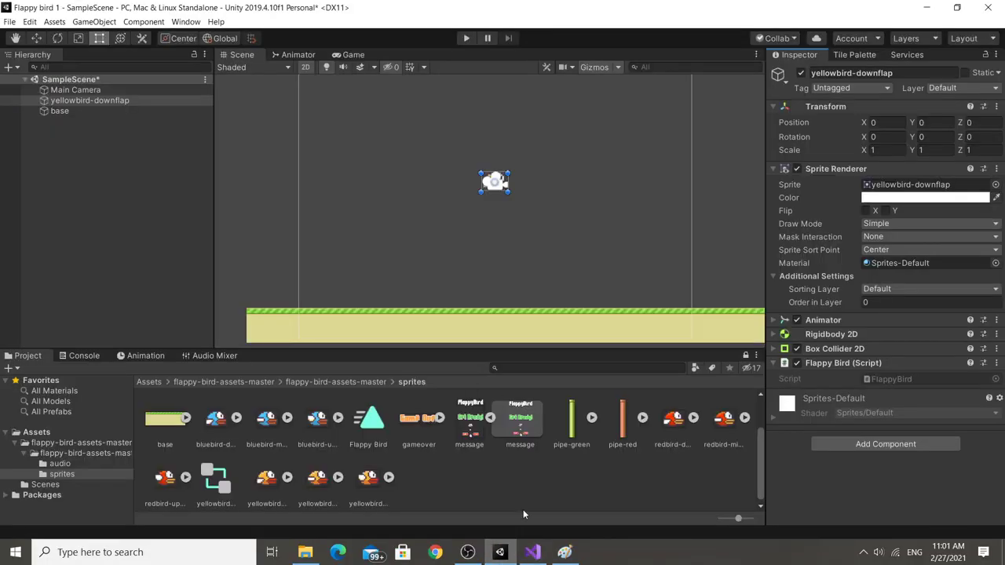
Put rg.AddForce(Vector2.up * speed); inside the mouse-click if block and save.
{"action": "left_click", "coordinate": [534, 552]}
{"action": "type", "text": "rg."}
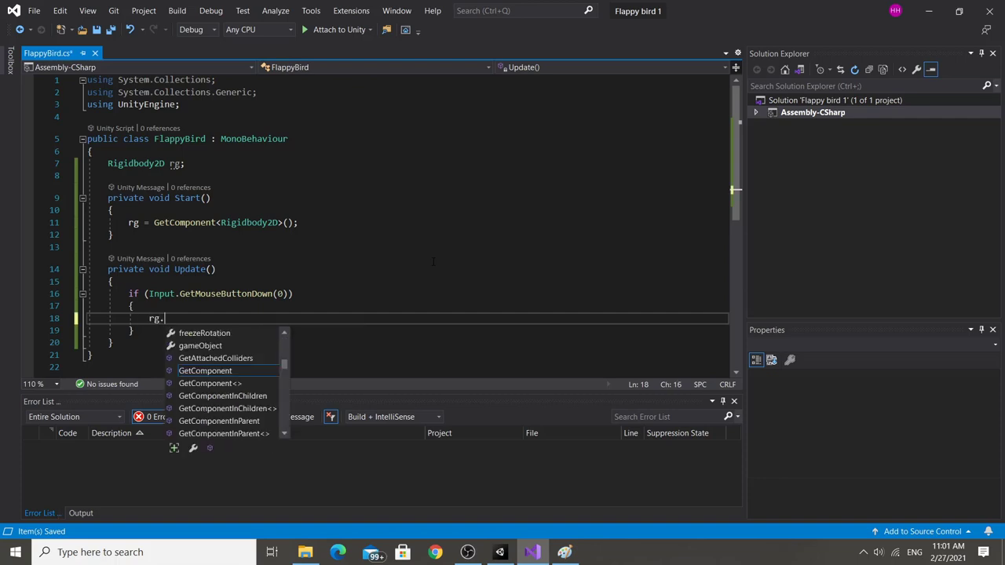
{"action": "type", "text": "add()"}
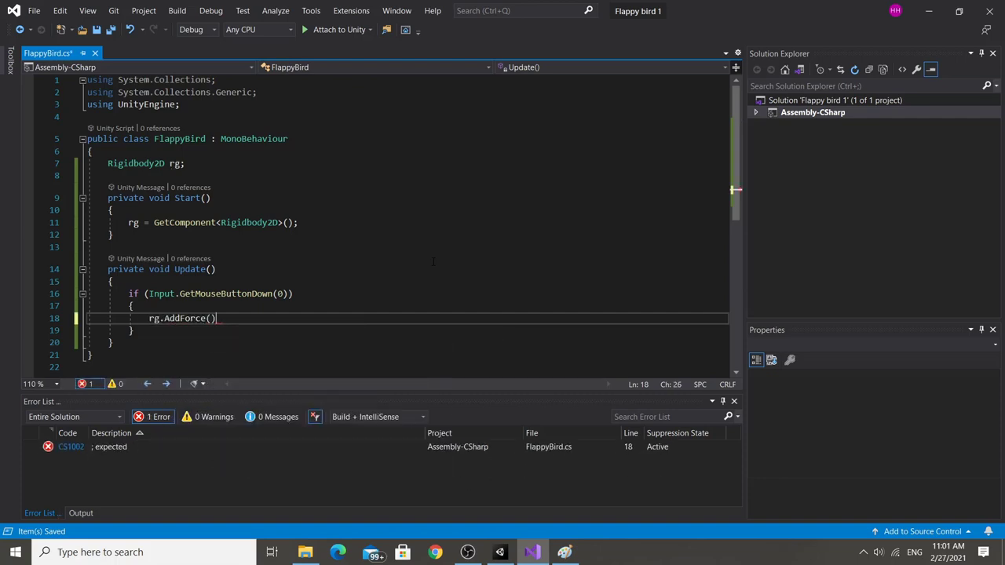
{"action": "type", "text": ";"}
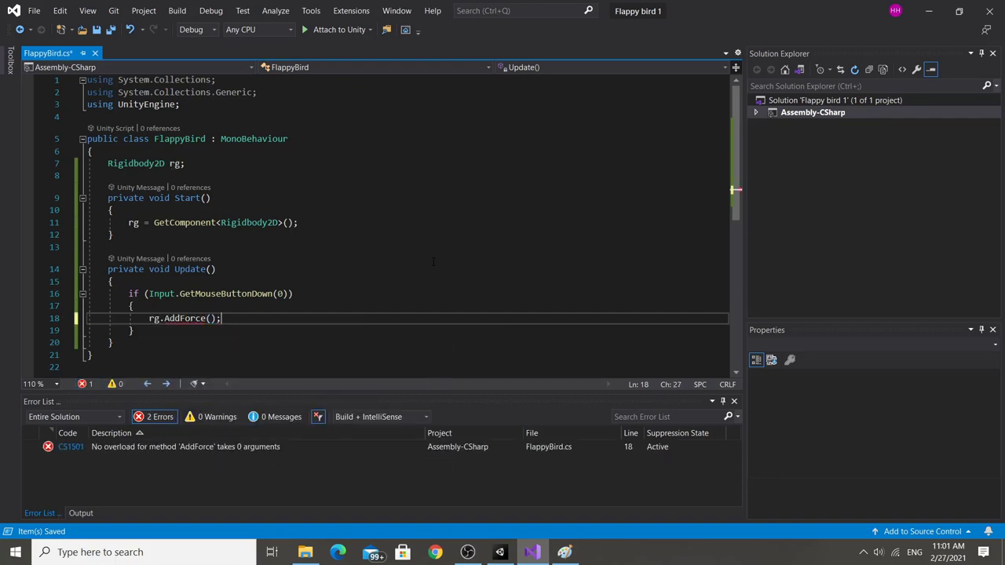
{"action": "key", "text": "Left"}
{"action": "key", "text": "Left"}
{"action": "type", "text": "Ve"}
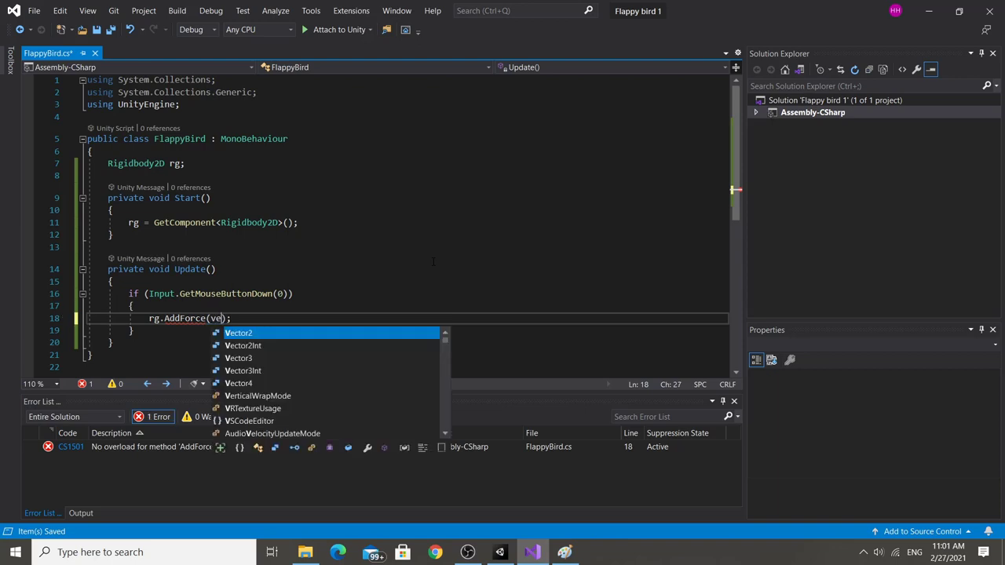
{"action": "type", "text": "ctor2.up "}
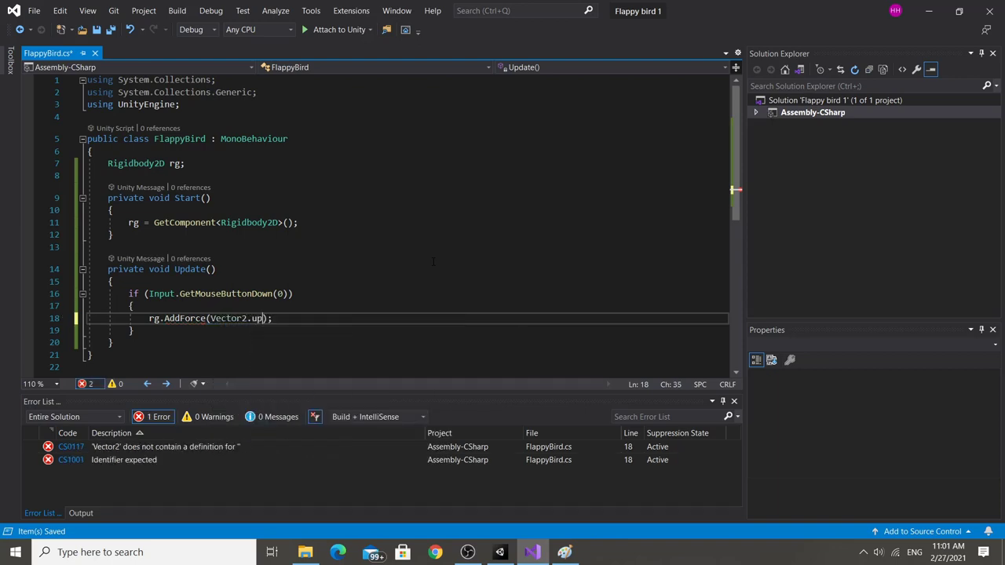
{"action": "type", "text": "* speed"}
{"action": "key", "text": "ctrl+s"}
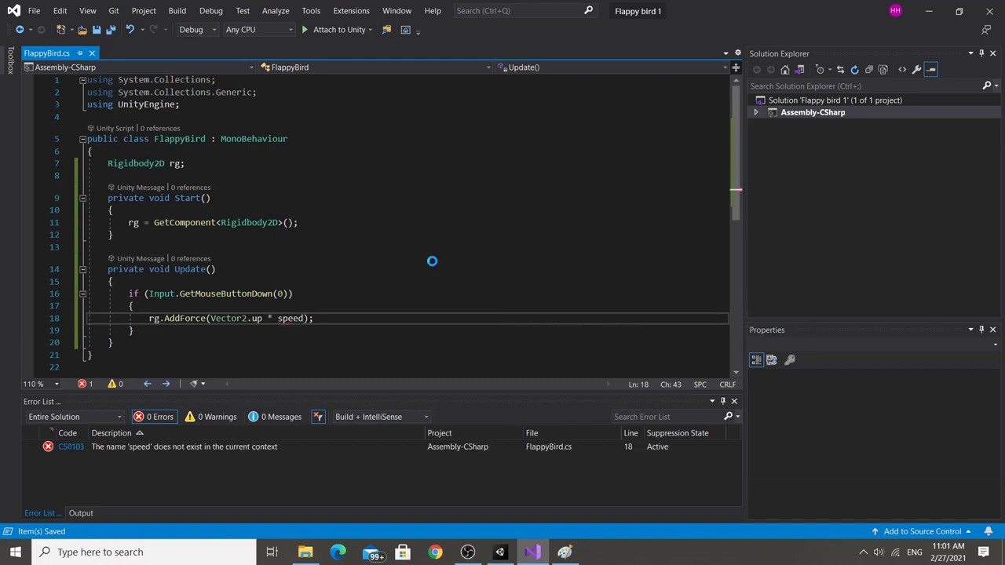
Declare 'public float speed;' below the rg field and save.
{"action": "left_click", "coordinate": [235, 163]}
{"action": "key", "text": "Return"}
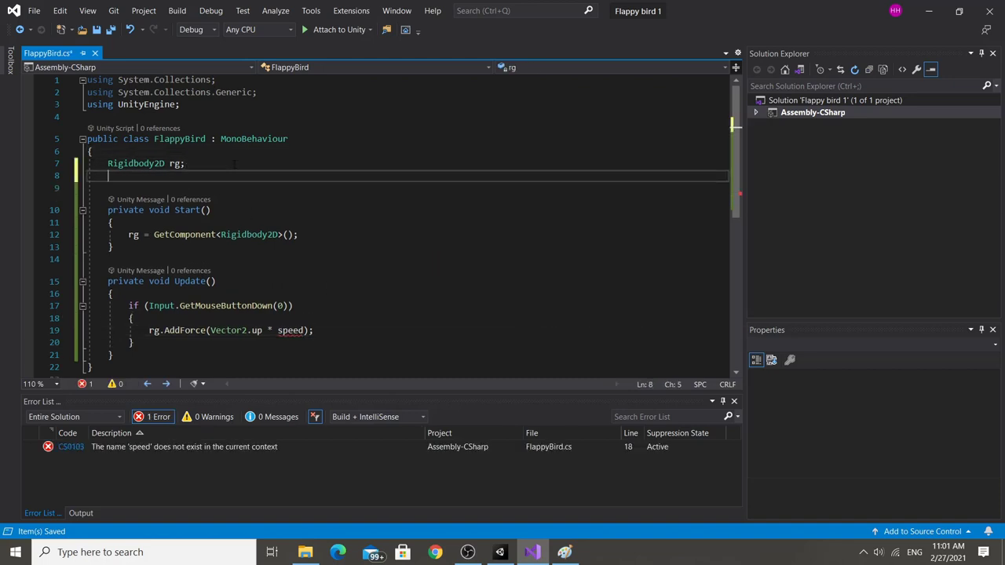
{"action": "key", "text": "Return"}
{"action": "type", "text": "public float s"}
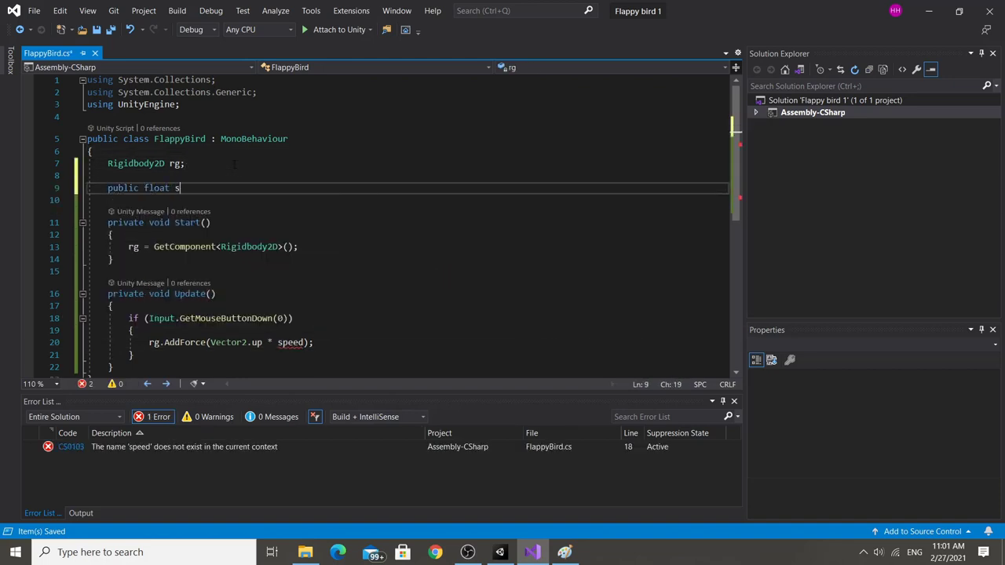
{"action": "type", "text": "peed;"}
{"action": "key", "text": "ctrl+s"}
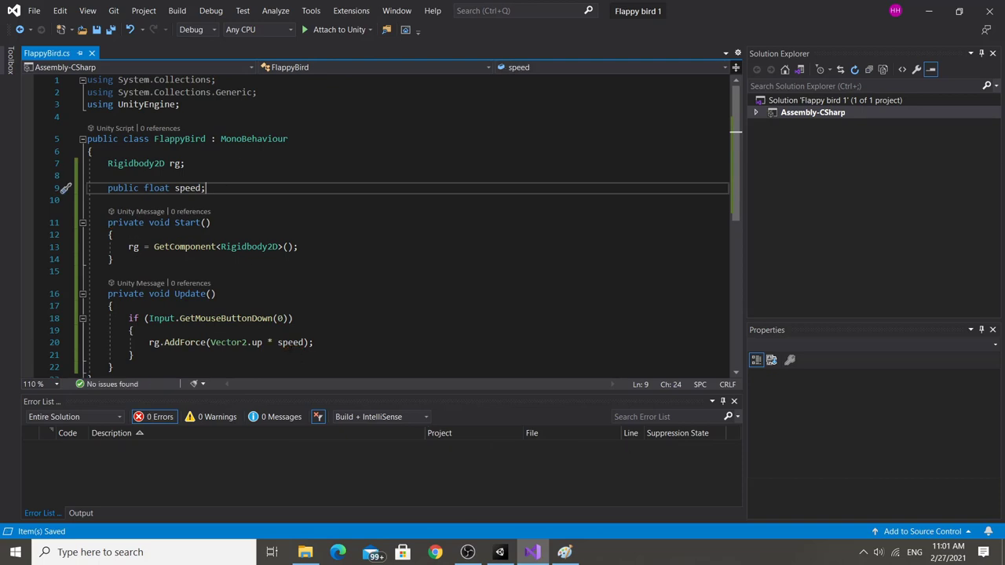
{"action": "double_click", "coordinate": [289, 342]}
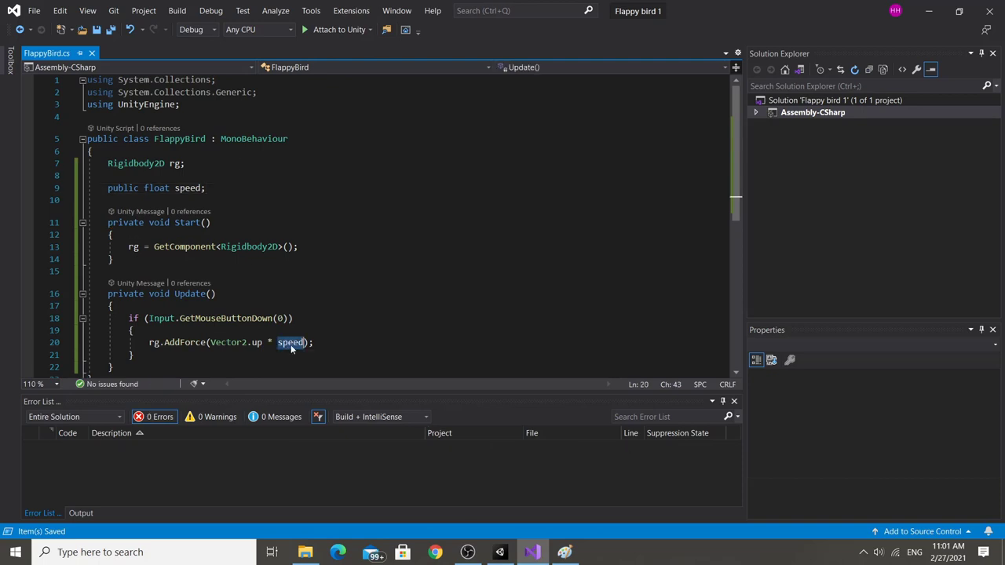
Set the bird's Flappy Bird (Script) Speed to 5 and save the scene.
{"action": "left_click", "coordinate": [500, 552]}
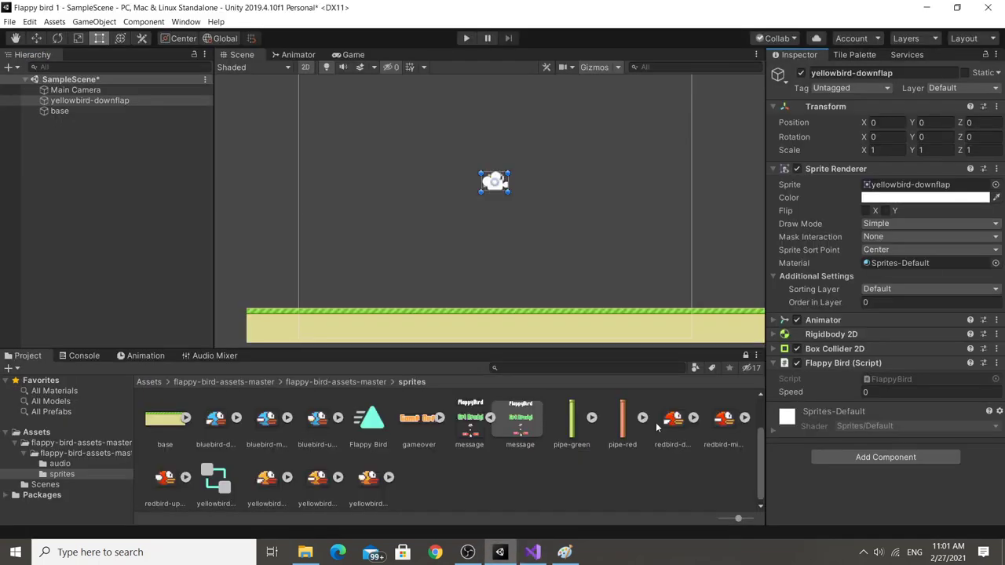
{"action": "left_click", "coordinate": [885, 394]}
{"action": "type", "text": "5"}
{"action": "key", "text": "ctrl+s"}
{"action": "scroll", "coordinate": [621, 211], "scroll_direction": "down", "scroll_amount": 1}
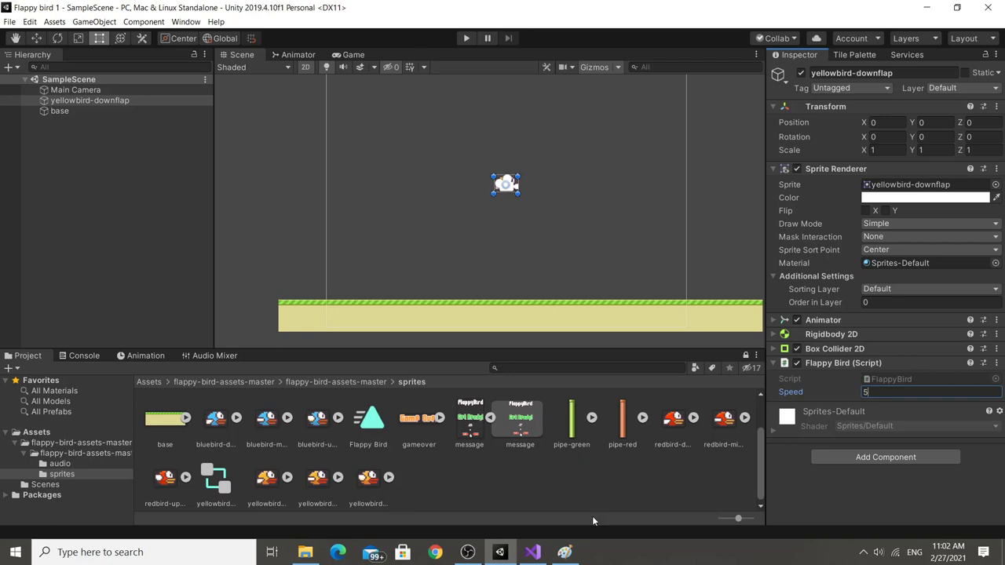
Hand-draw '(1, 0)' on a blank Paint canvas to explain the FlappyBird script.
{"action": "left_click", "coordinate": [533, 552]}
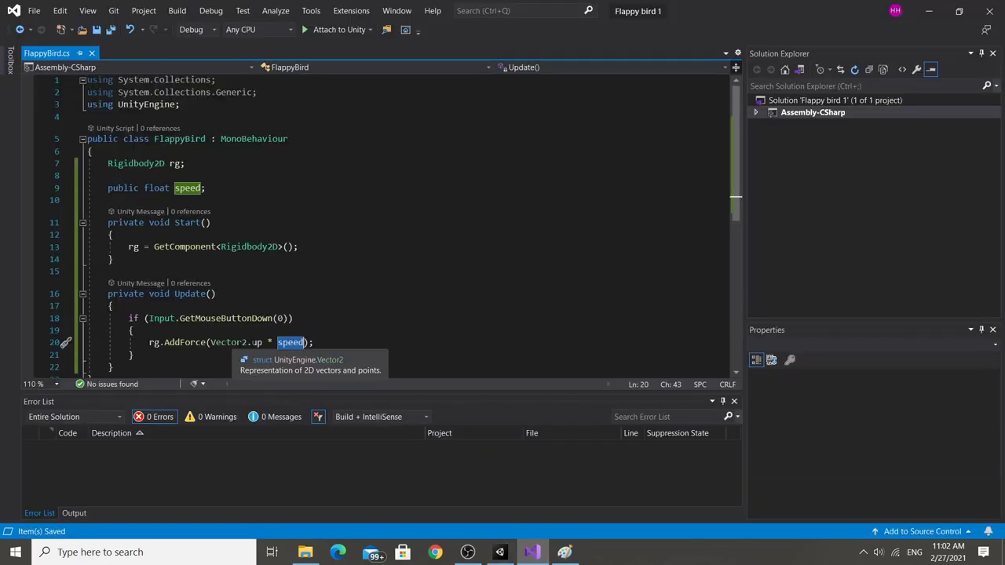
{"action": "left_click", "coordinate": [557, 551]}
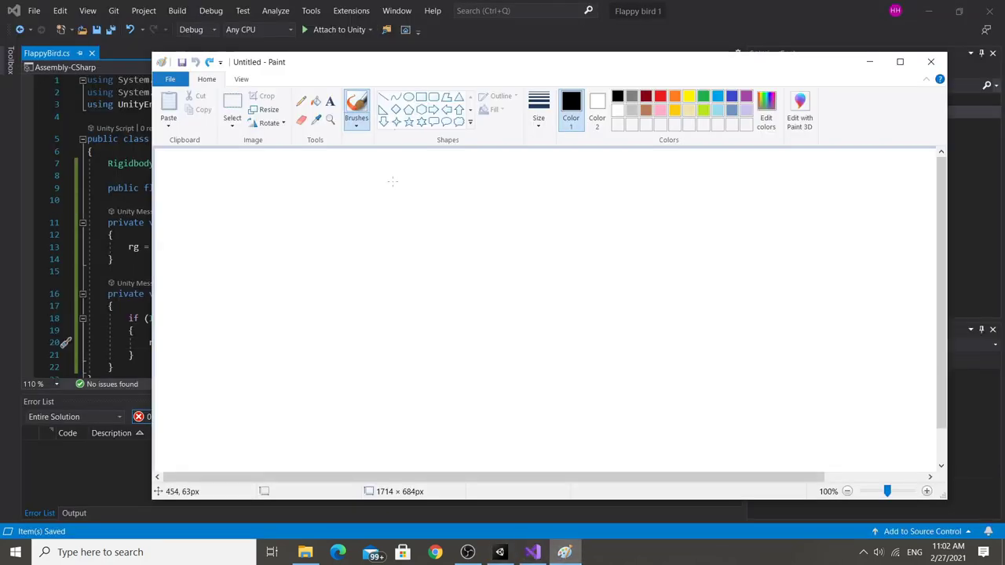
{"action": "left_click_drag", "start_coordinate": [393, 182], "coordinate": [388, 293]}
{"action": "mouse_move", "coordinate": [430, 258]}
{"action": "left_mouse_down"}
{"action": "mouse_move", "coordinate": [466, 260]}
{"action": "mouse_move", "coordinate": [485, 299]}
{"action": "left_mouse_up"}
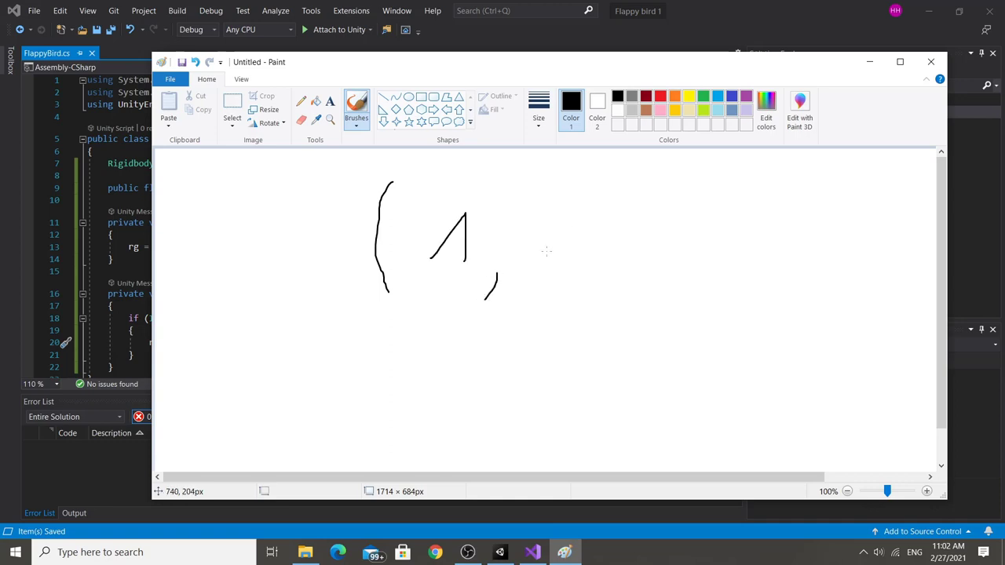
{"action": "left_click_drag", "start_coordinate": [578, 226], "coordinate": [581, 238]}
{"action": "left_click_drag", "start_coordinate": [619, 210], "coordinate": [612, 314]}
{"action": "left_click", "coordinate": [503, 552]}
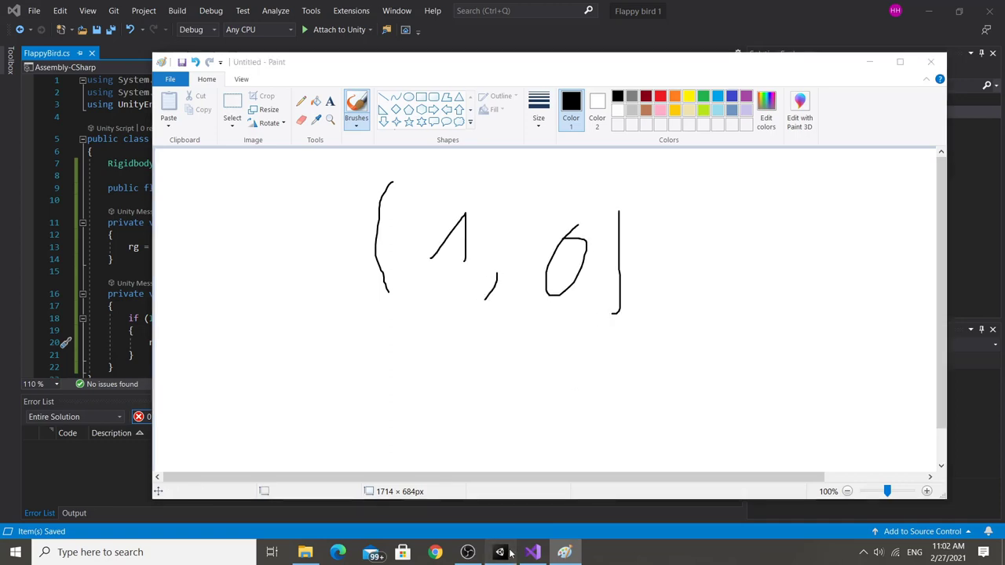
{"action": "middle_click_drag", "start_coordinate": [719, 162], "coordinate": [704, 168]}
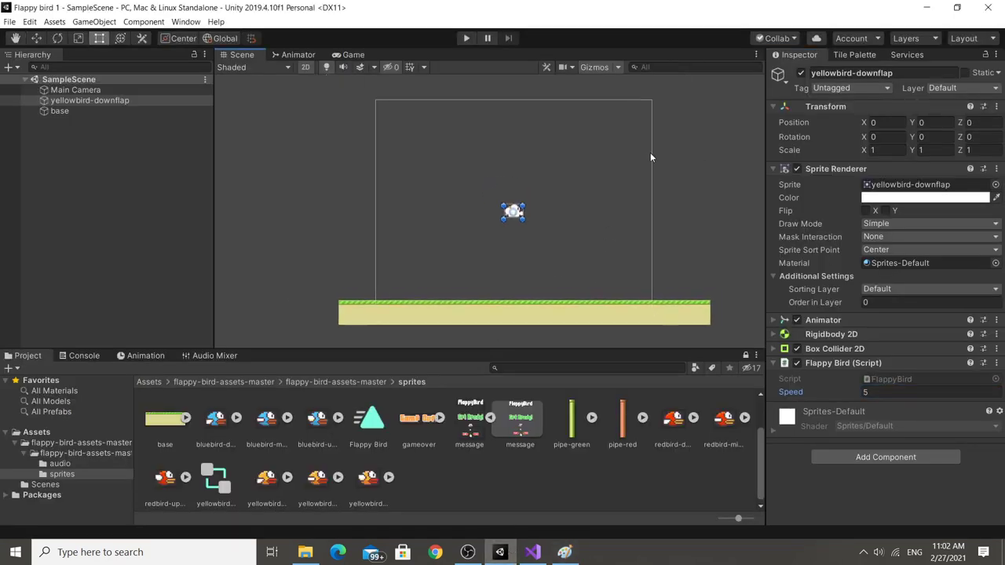
{"action": "scroll", "coordinate": [534, 103], "scroll_direction": "down", "scroll_amount": 2}
{"action": "middle_click_drag", "start_coordinate": [528, 101], "coordinate": [514, 98]}
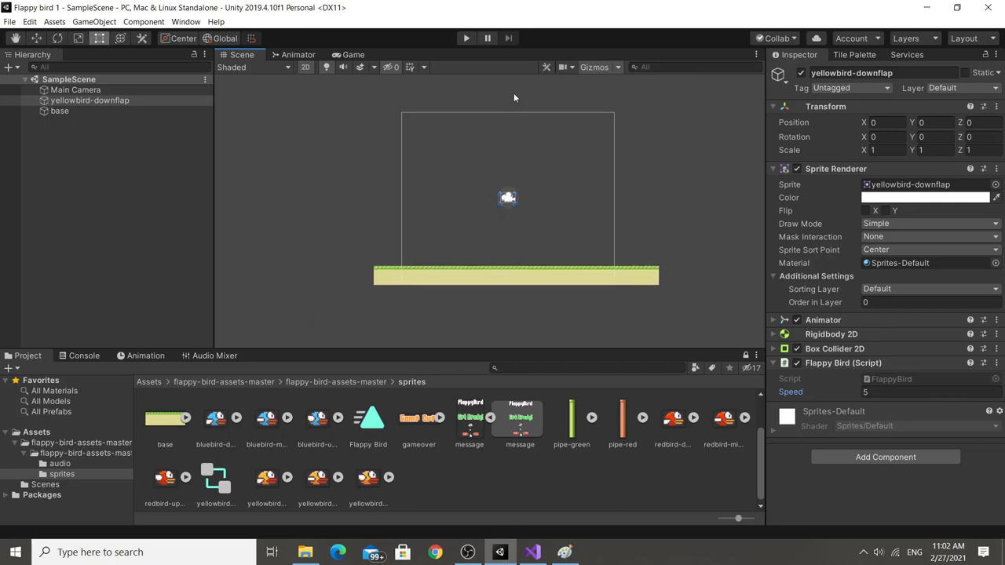
{"action": "scroll", "coordinate": [623, 156], "scroll_direction": "down", "scroll_amount": 2}
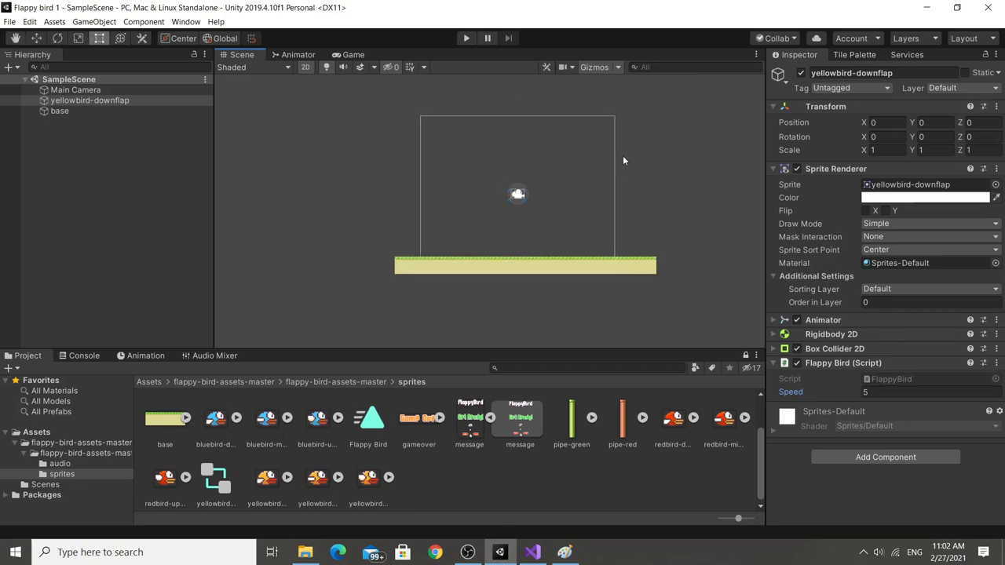
{"action": "middle_click_drag", "start_coordinate": [613, 148], "coordinate": [600, 152]}
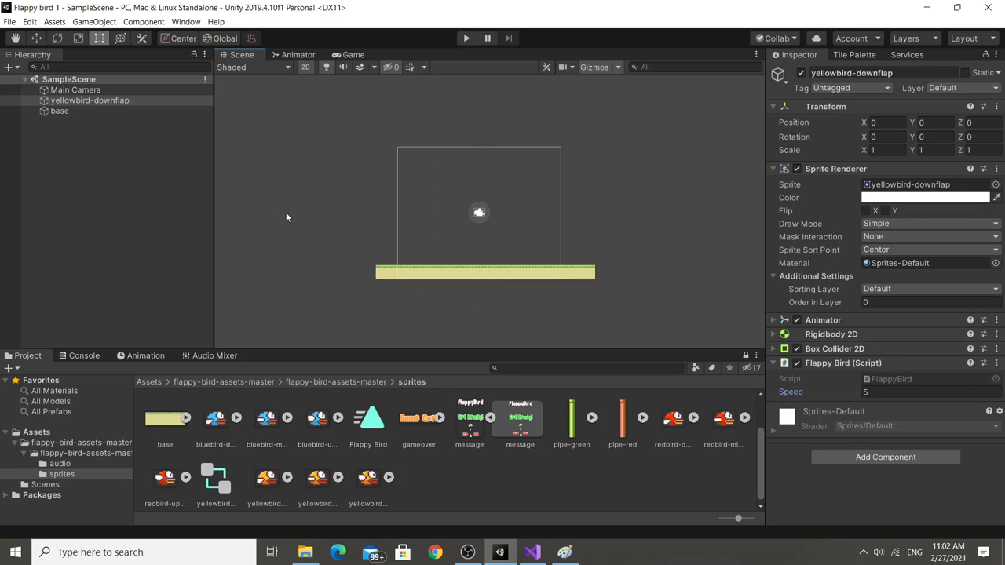
{"action": "scroll", "coordinate": [485, 165], "scroll_direction": "up", "scroll_amount": 3}
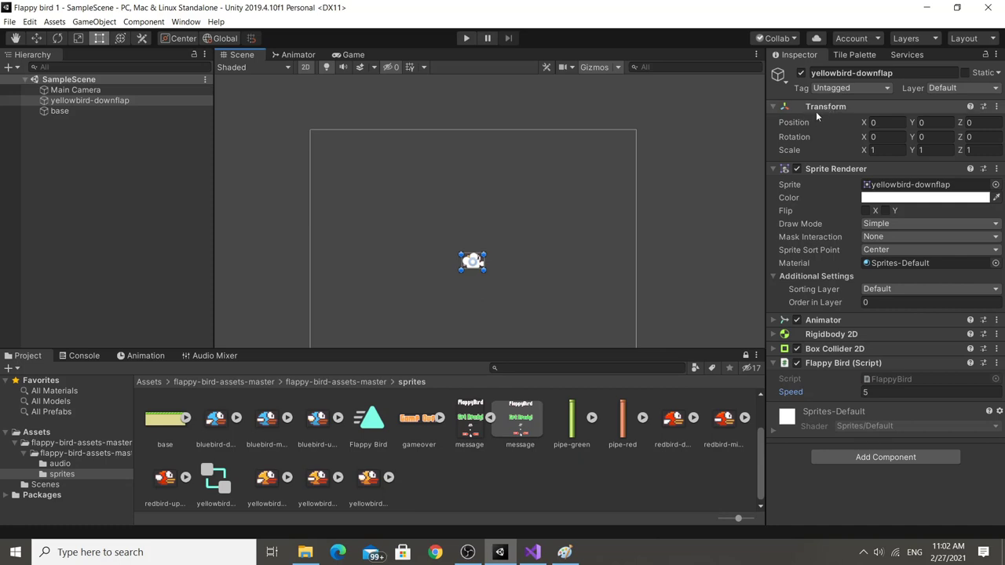
{"action": "left_click", "coordinate": [93, 90]}
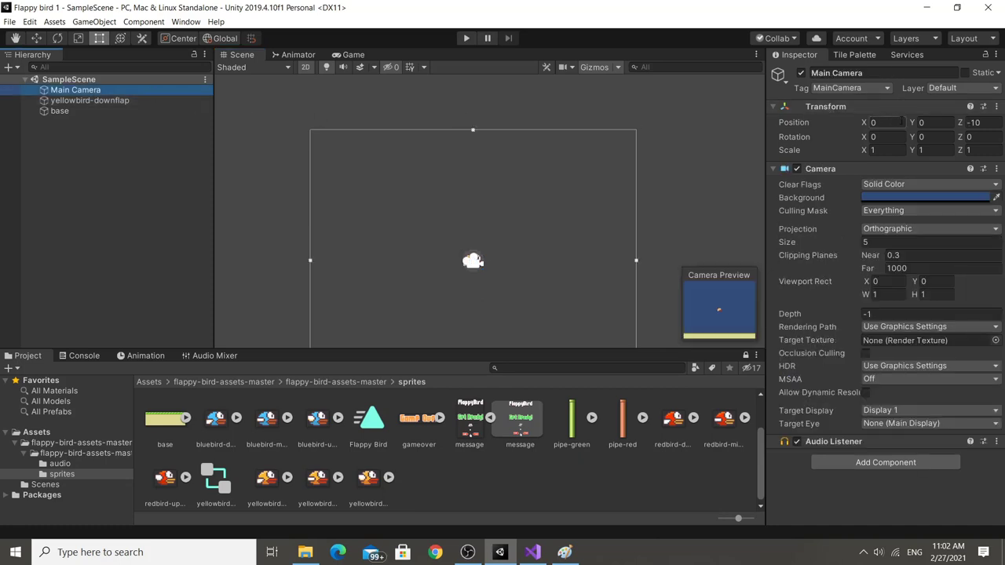
{"action": "scroll", "coordinate": [662, 202], "scroll_direction": "up", "scroll_amount": 2}
{"action": "scroll", "coordinate": [665, 208], "scroll_direction": "down", "scroll_amount": 3}
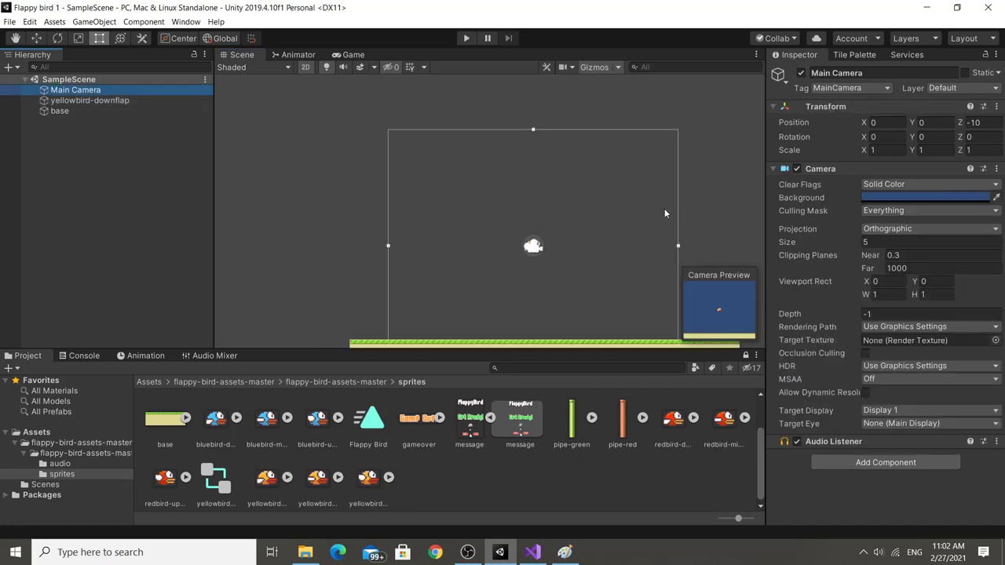
{"action": "middle_click_drag", "start_coordinate": [664, 208], "coordinate": [650, 201]}
{"action": "key", "text": "w"}
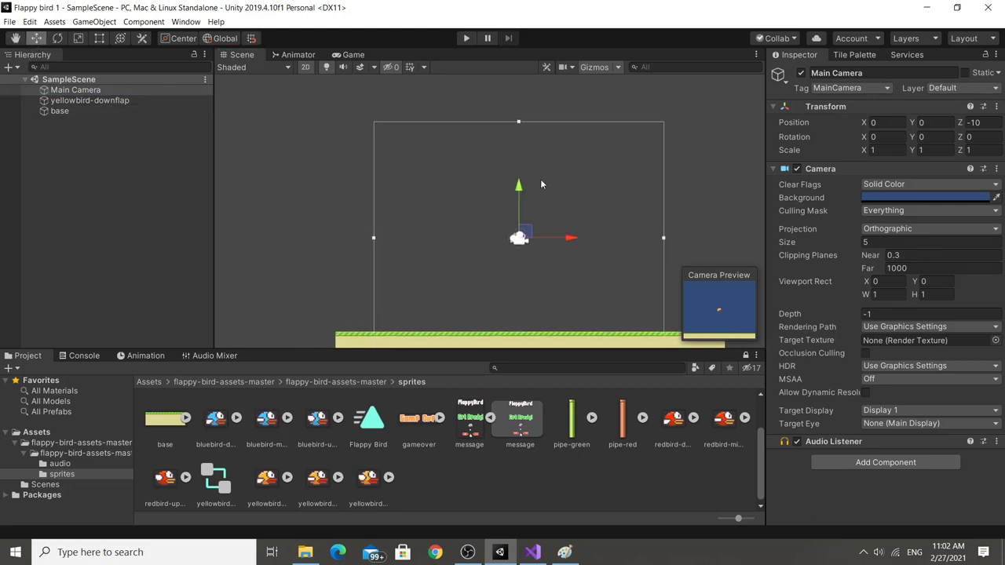
{"action": "mouse_move", "coordinate": [528, 229]}
{"action": "left_mouse_down"}
{"action": "mouse_move", "coordinate": [546, 224]}
{"action": "mouse_move", "coordinate": [550, 206]}
{"action": "left_mouse_up"}
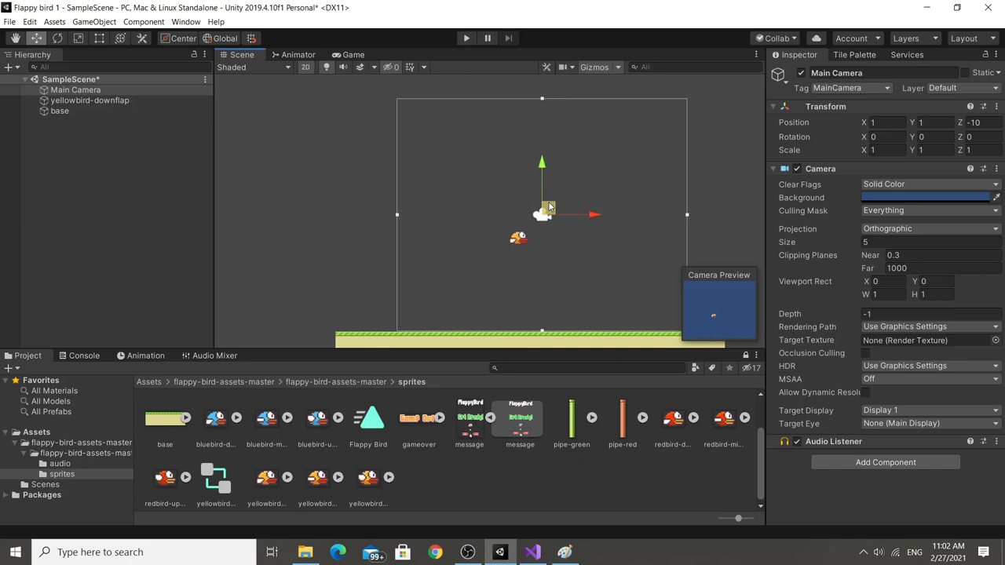
{"action": "key", "text": "ctrl+z"}
{"action": "scroll", "coordinate": [541, 199], "scroll_direction": "down", "scroll_amount": 2}
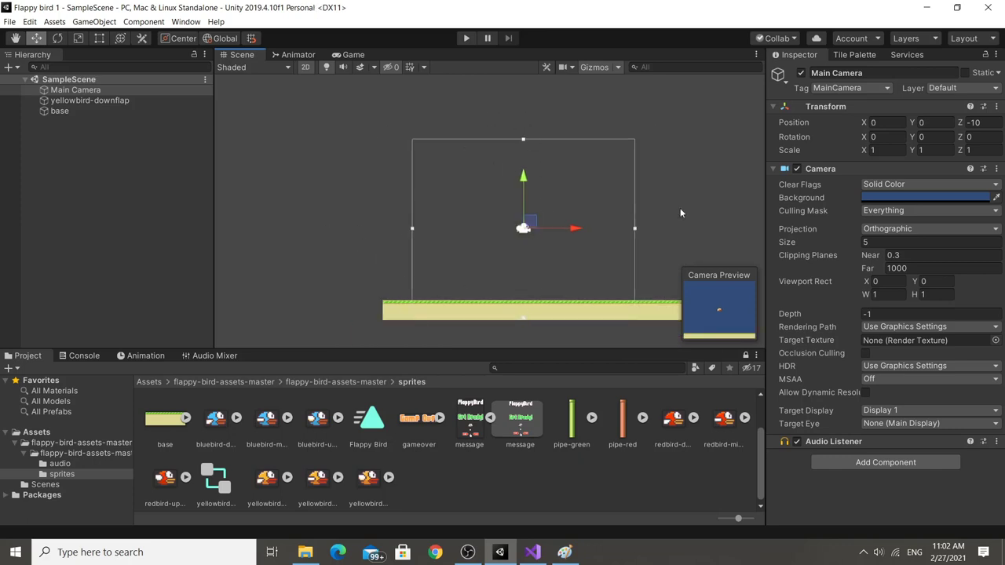
{"action": "left_click", "coordinate": [697, 245]}
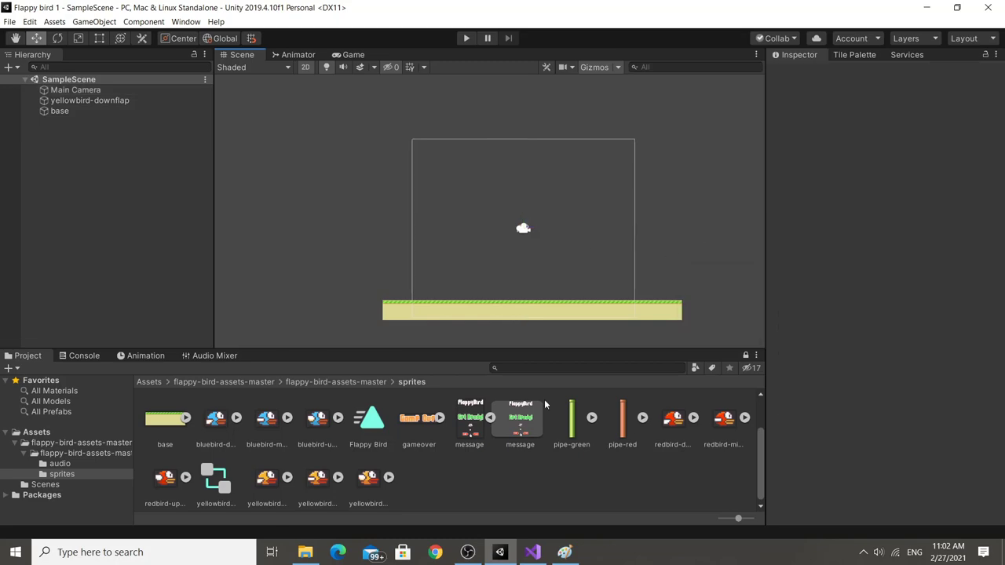
{"action": "left_click", "coordinate": [538, 550]}
{"action": "left_click", "coordinate": [295, 341]}
{"action": "left_click", "coordinate": [500, 552]}
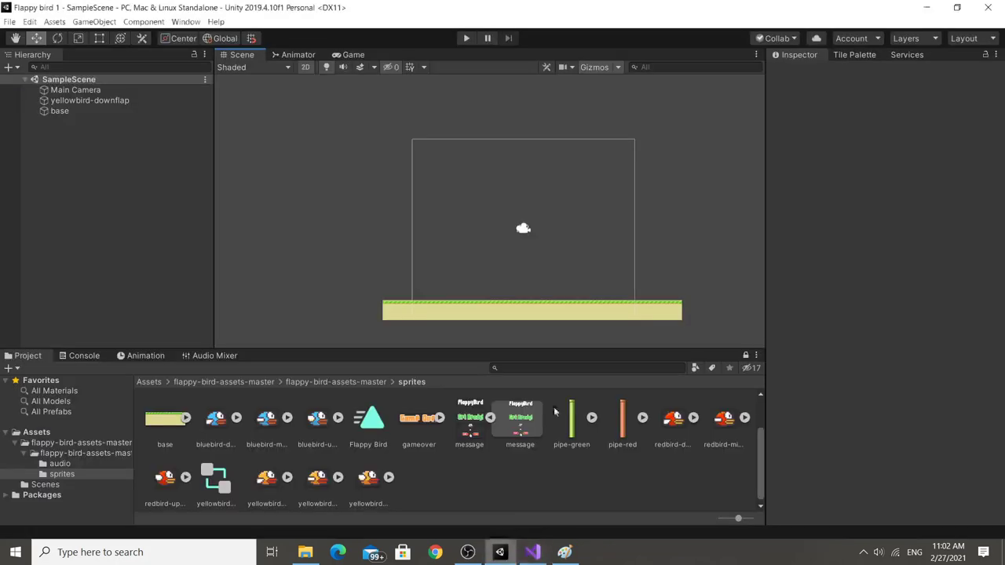
{"action": "scroll", "coordinate": [553, 235], "scroll_direction": "up", "scroll_amount": 2}
{"action": "scroll", "coordinate": [553, 235], "scroll_direction": "up", "scroll_amount": 1}
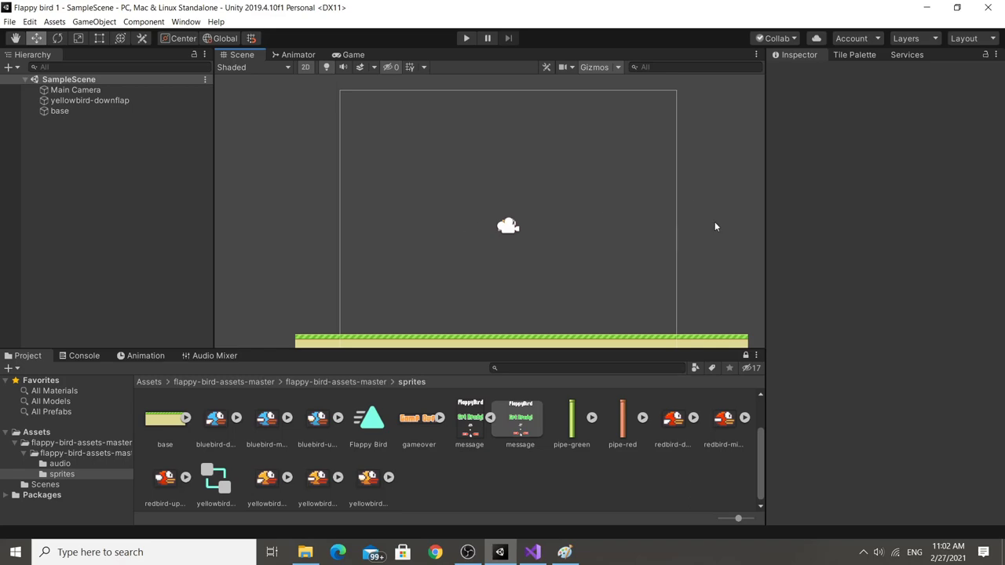
Save the FlappyBird script in the code editor and start play mode in Unity.
{"action": "key", "text": "alt+Tab"}
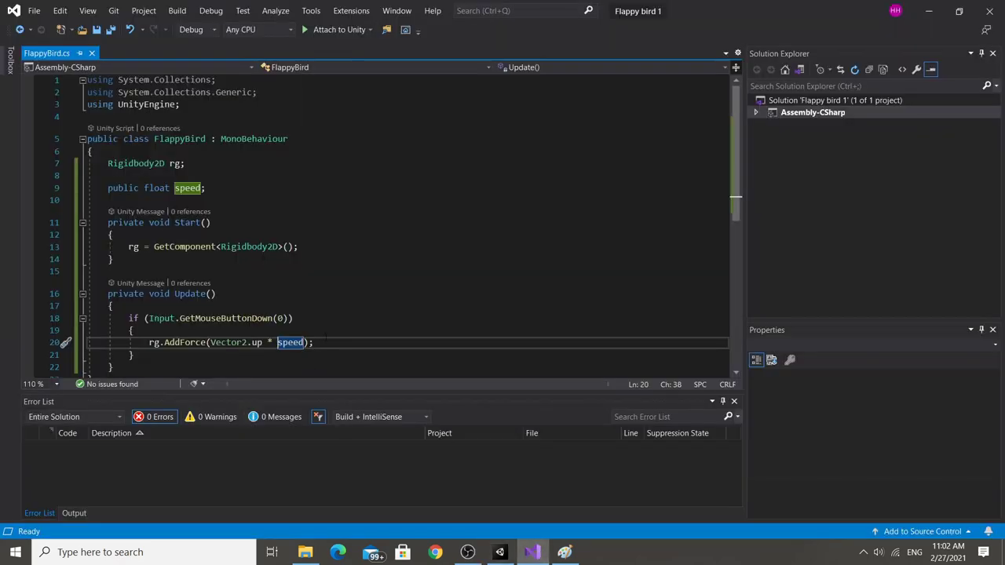
{"action": "key", "text": "ctrl+s"}
{"action": "left_click", "coordinate": [500, 552]}
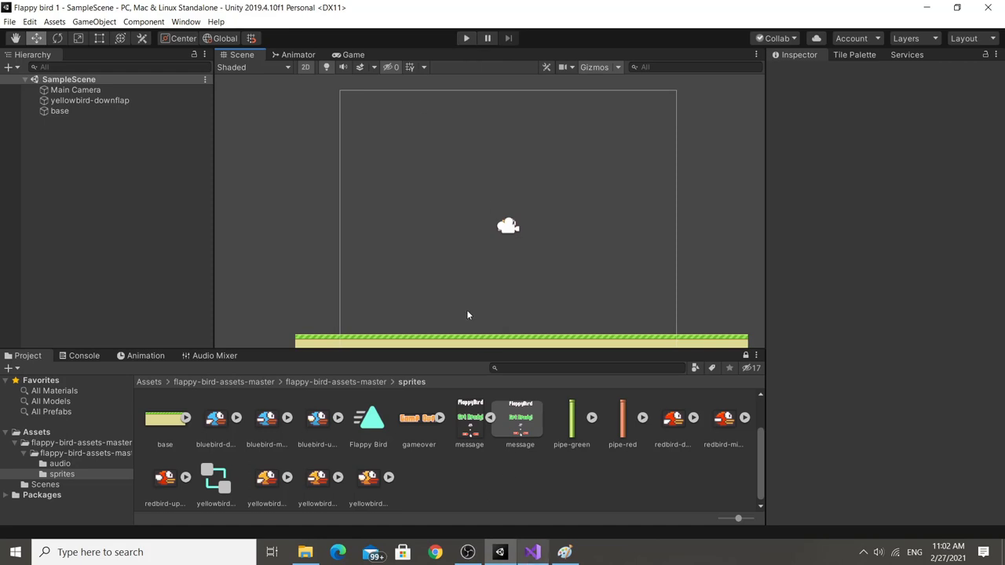
{"action": "left_click", "coordinate": [468, 42]}
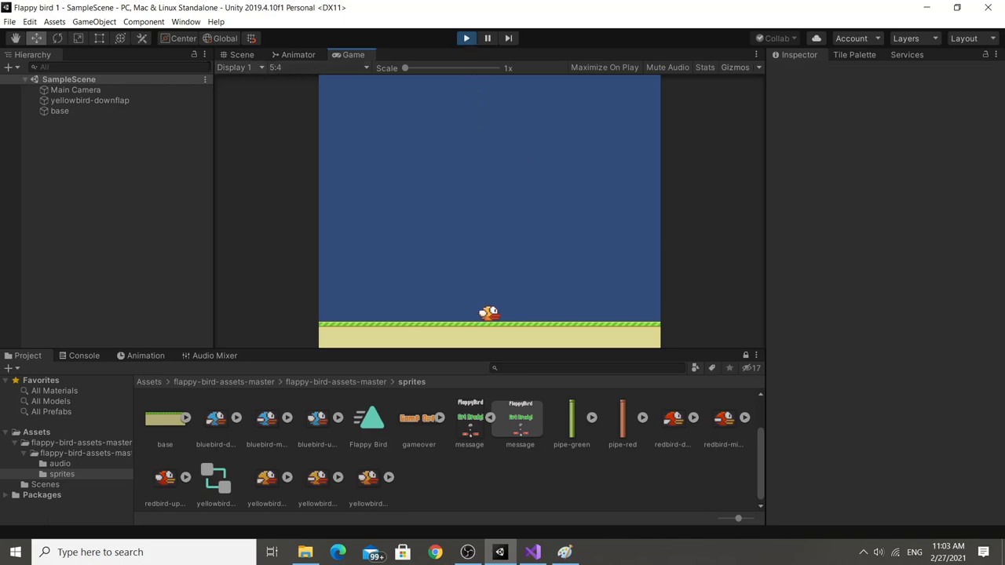
Set the yellow bird's Speed to 200 and test its upward flaps in the game.
{"action": "left_click", "coordinate": [119, 108]}
{"action": "left_click", "coordinate": [122, 100]}
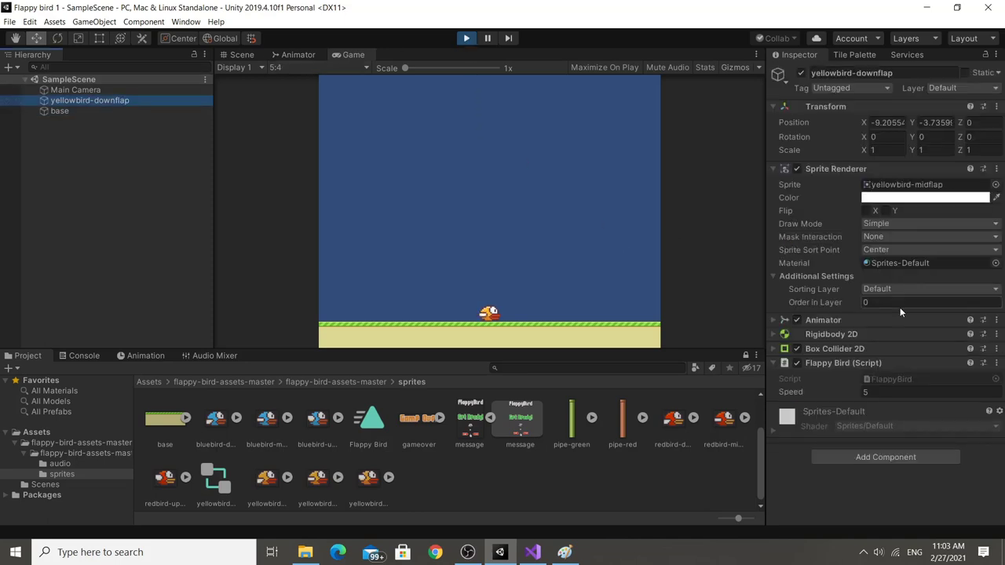
{"action": "left_click", "coordinate": [890, 392]}
{"action": "type", "text": "200"}
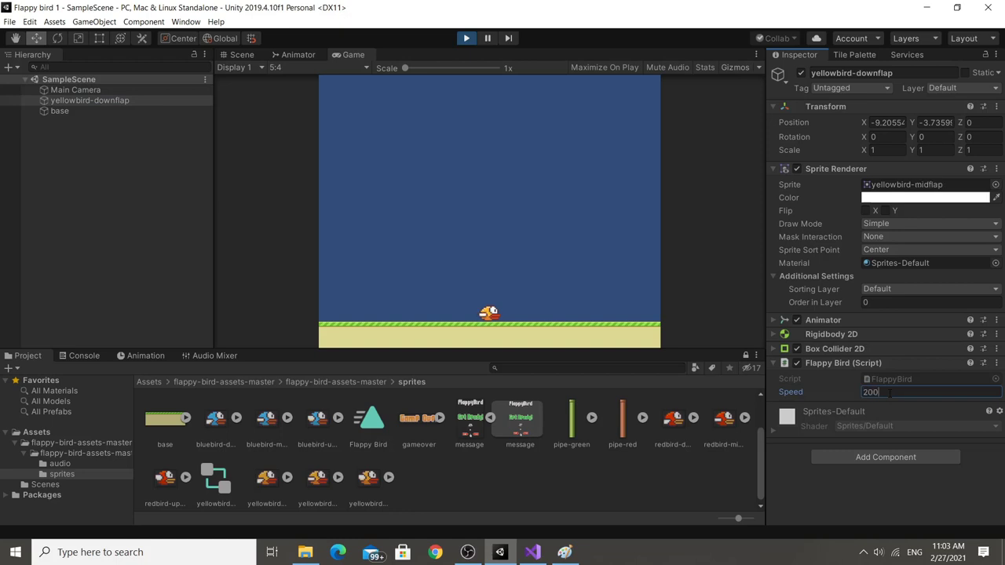
{"action": "left_click", "coordinate": [514, 220]}
{"action": "left_click", "coordinate": [534, 228]}
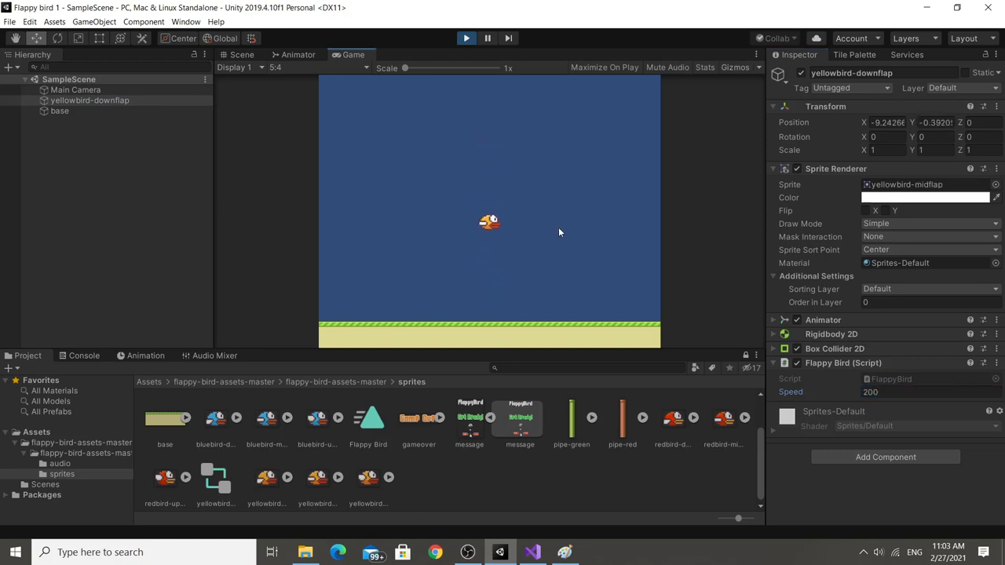
{"action": "left_click", "coordinate": [559, 230]}
{"action": "left_click", "coordinate": [559, 230]}
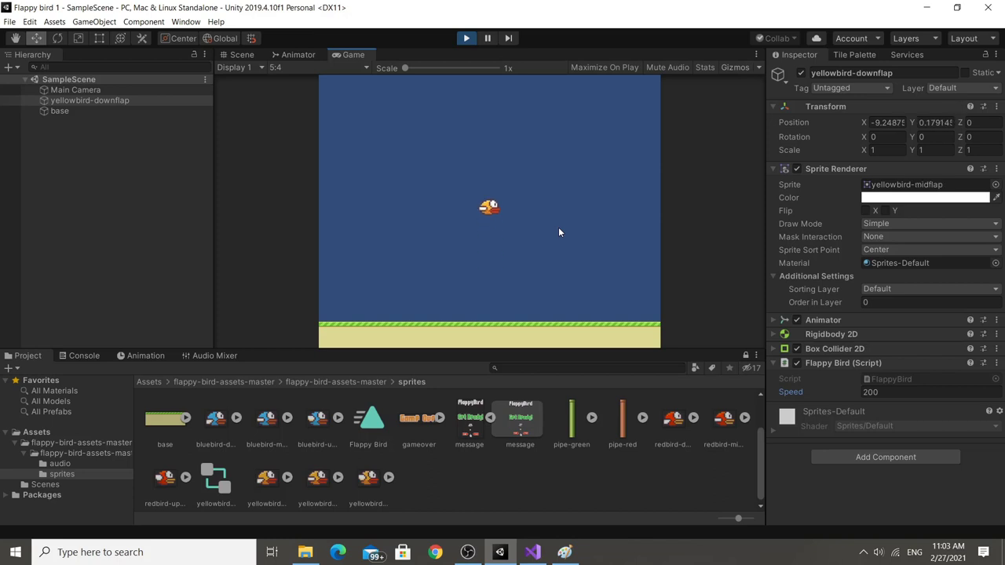
Stop play mode, lower the bird's Speed to 150 and save the scene.
{"action": "left_click", "coordinate": [467, 38]}
{"action": "left_click", "coordinate": [900, 393]}
{"action": "type", "text": "5"}
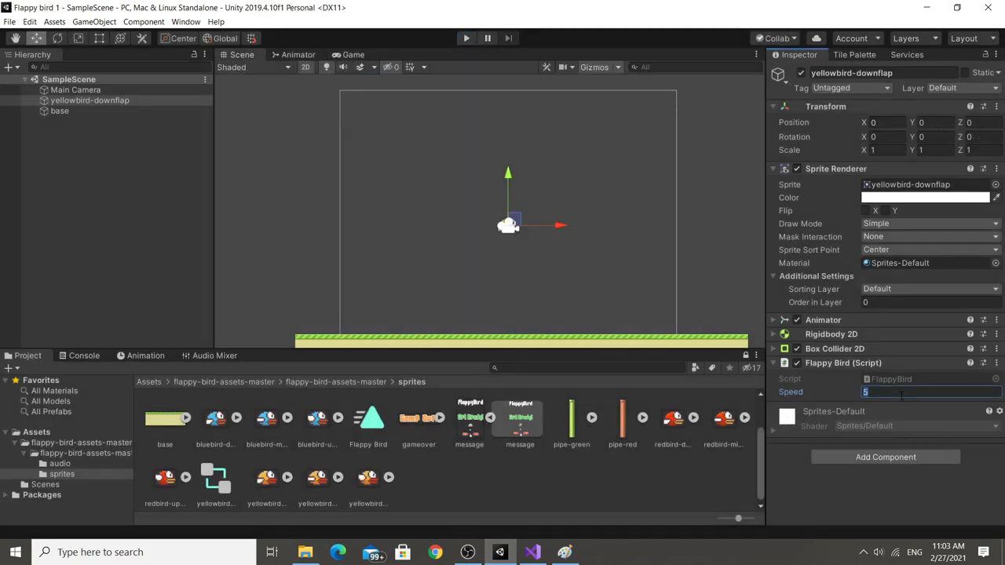
{"action": "type", "text": "150"}
{"action": "key", "text": "ctrl+s"}
{"action": "scroll", "coordinate": [479, 278], "scroll_direction": "down", "scroll_amount": 2}
{"action": "middle_click_drag", "start_coordinate": [684, 289], "coordinate": [611, 276]}
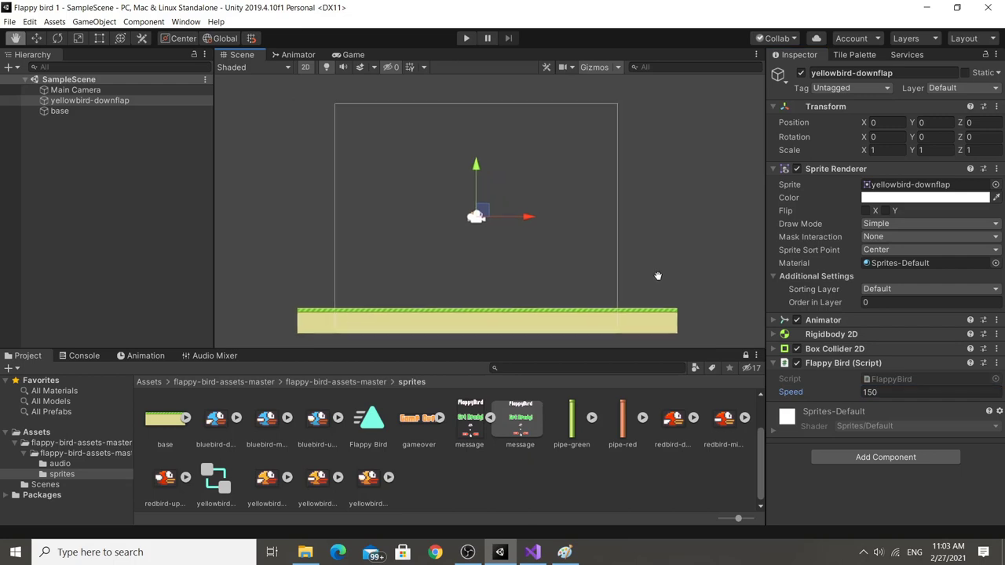
{"action": "scroll", "coordinate": [533, 264], "scroll_direction": "down", "scroll_amount": 1}
{"action": "scroll", "coordinate": [533, 265], "scroll_direction": "up", "scroll_amount": 1}
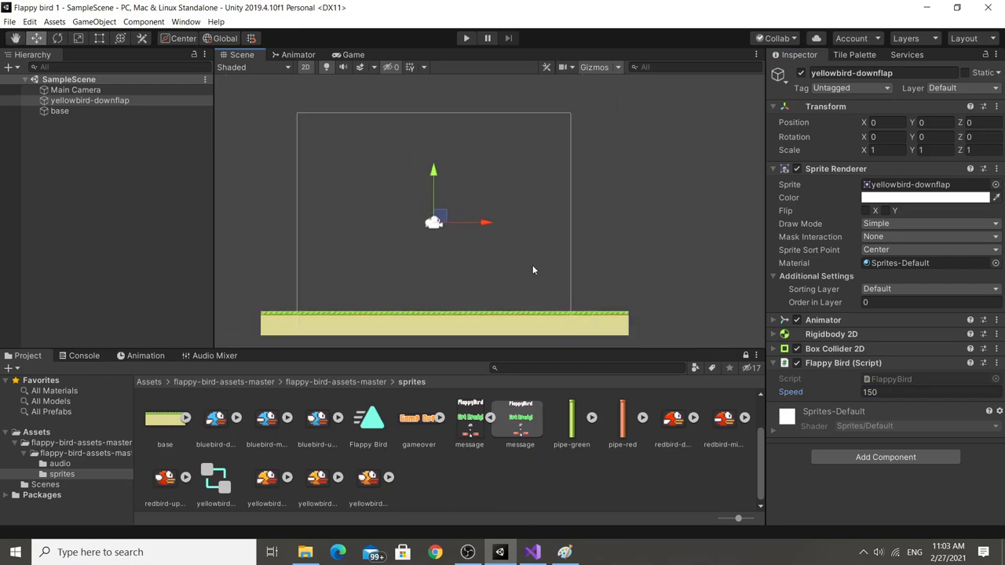
Drop the pipe-green sprite into the scene and move it left to X 4.68.
{"action": "left_click", "coordinate": [562, 426]}
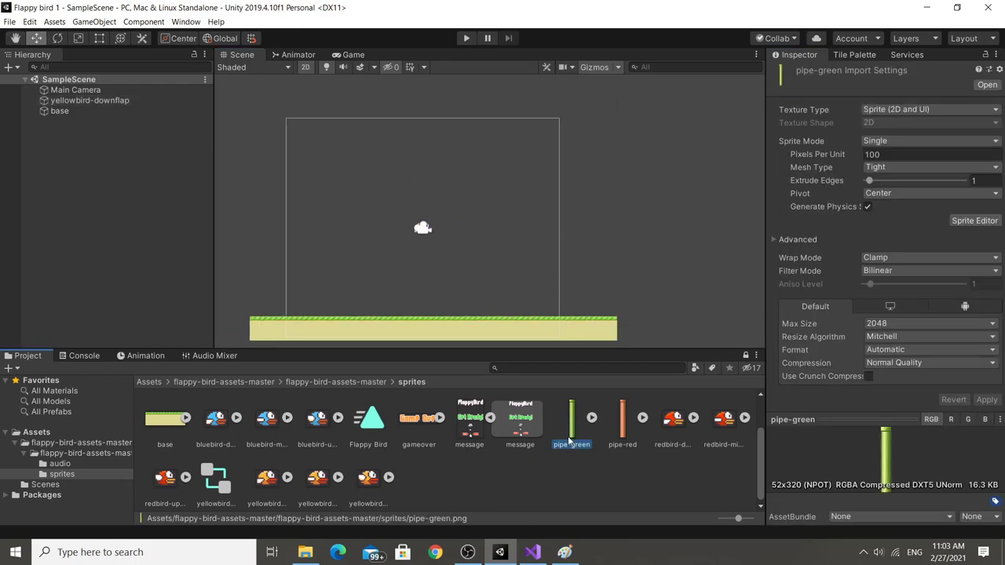
{"action": "left_click", "coordinate": [621, 507]}
{"action": "left_click_drag", "start_coordinate": [572, 420], "coordinate": [577, 281]}
{"action": "left_click", "coordinate": [336, 56]}
{"action": "left_click", "coordinate": [246, 55]}
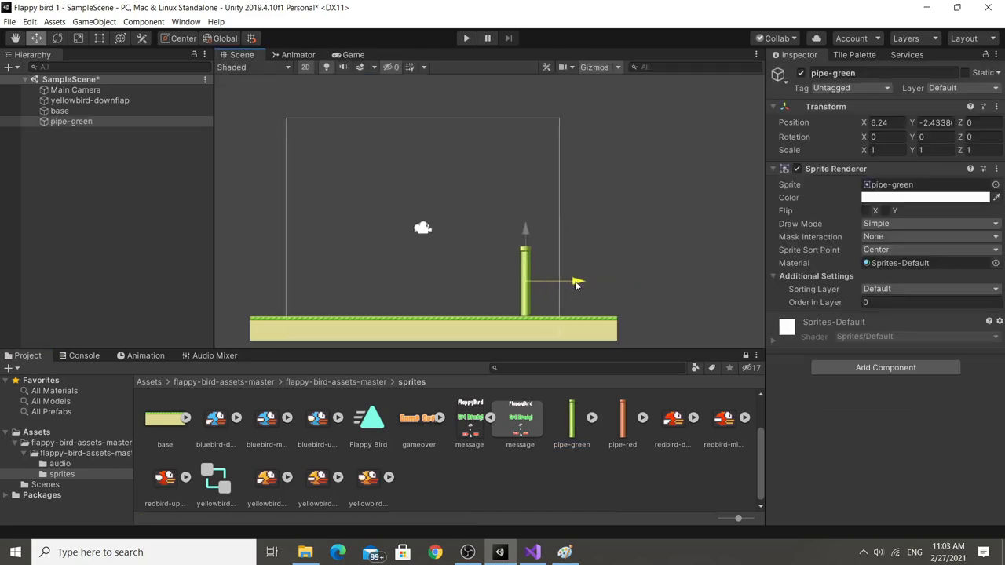
{"action": "left_click", "coordinate": [352, 56]}
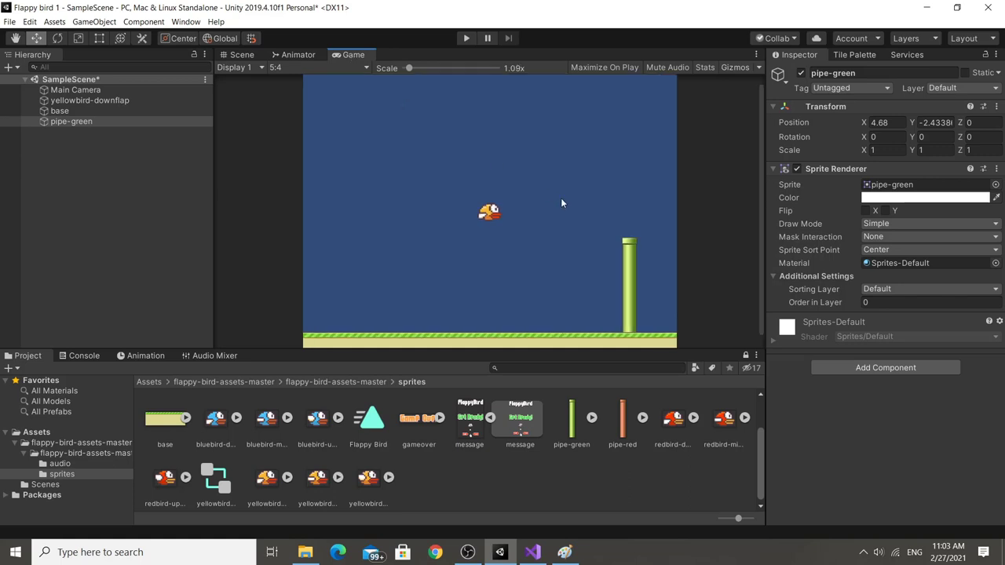
Set the pipe-green sprite's Pixels Per Unit to 80 and apply the import change.
{"action": "left_click", "coordinate": [574, 422]}
{"action": "left_click", "coordinate": [889, 155]}
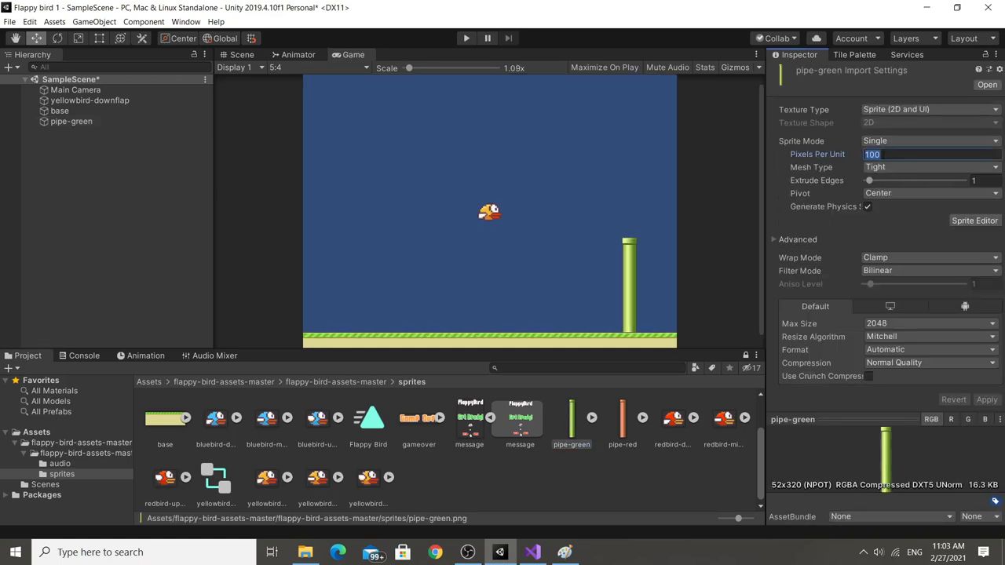
{"action": "type", "text": "60"}
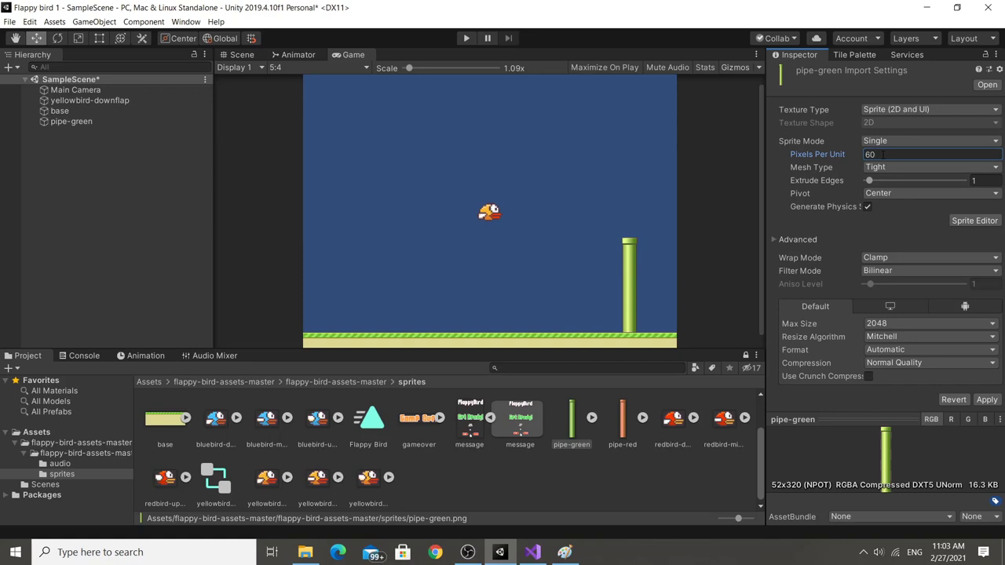
{"action": "key", "text": "BackSpace"}
{"action": "key", "text": "BackSpace"}
{"action": "type", "text": "8"}
{"action": "left_click", "coordinate": [636, 509]}
{"action": "left_click", "coordinate": [537, 297]}
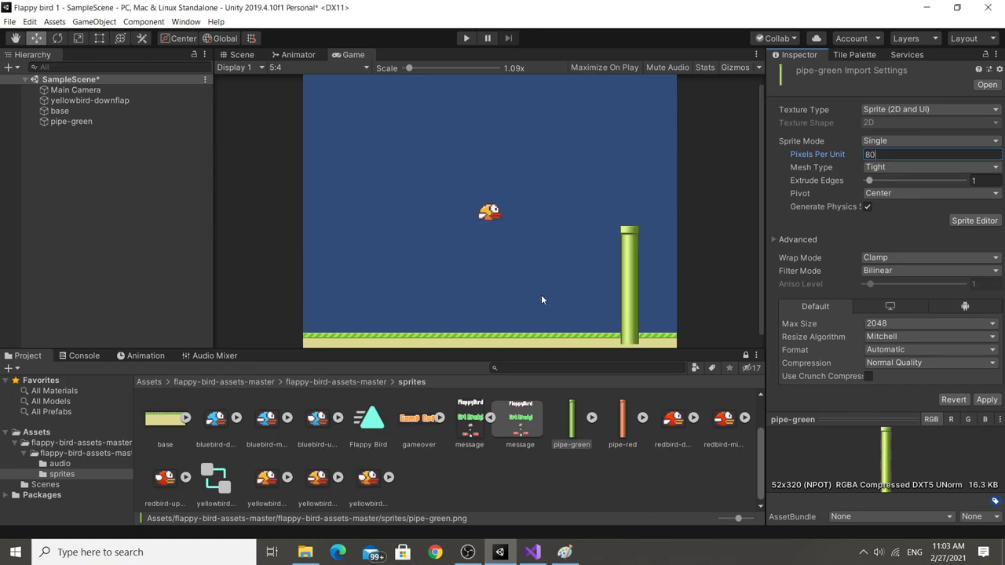
{"action": "left_click", "coordinate": [234, 52]}
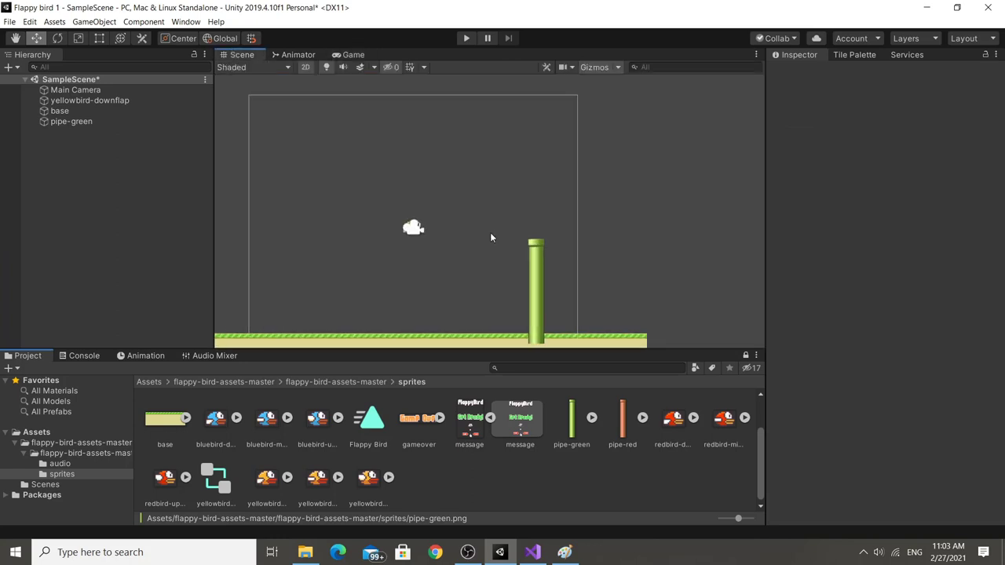
Raise the green pipe slightly, then duplicate it and move pipe-green (1) to the top.
{"action": "left_click", "coordinate": [540, 272]}
{"action": "left_click_drag", "start_coordinate": [544, 256], "coordinate": [538, 231]}
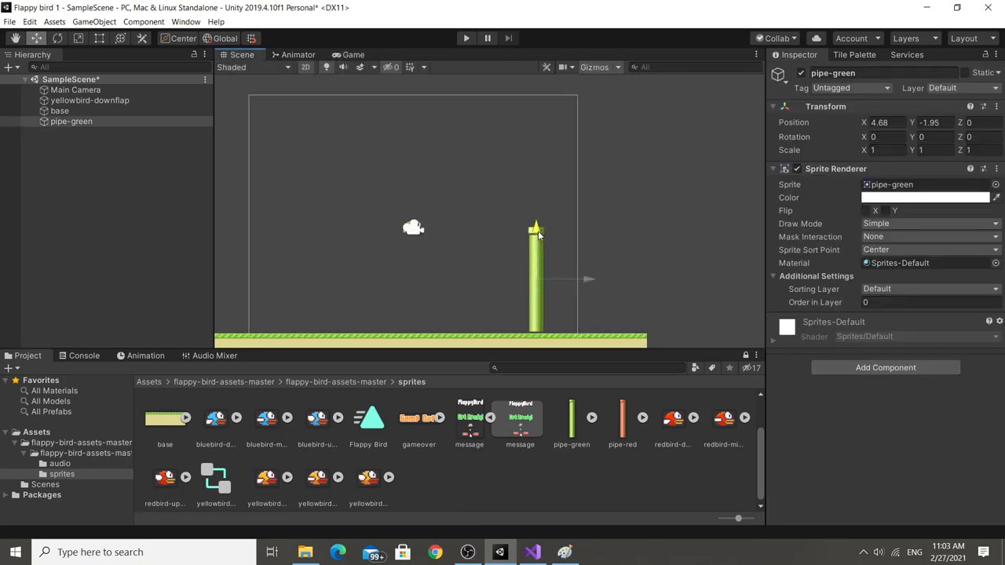
{"action": "key", "text": "ctrl+d"}
{"action": "left_click", "coordinate": [143, 135]}
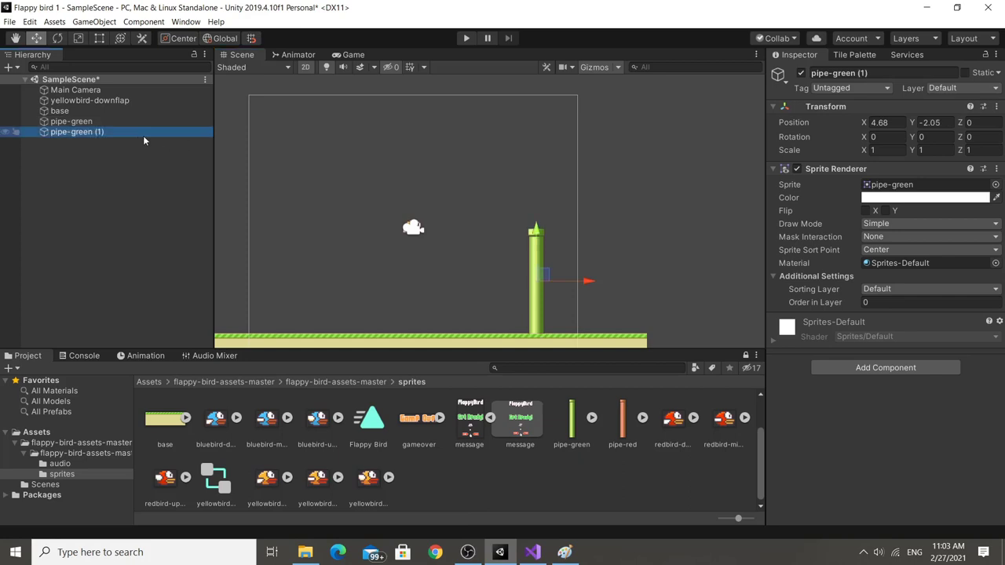
{"action": "left_click_drag", "start_coordinate": [540, 224], "coordinate": [534, 88]}
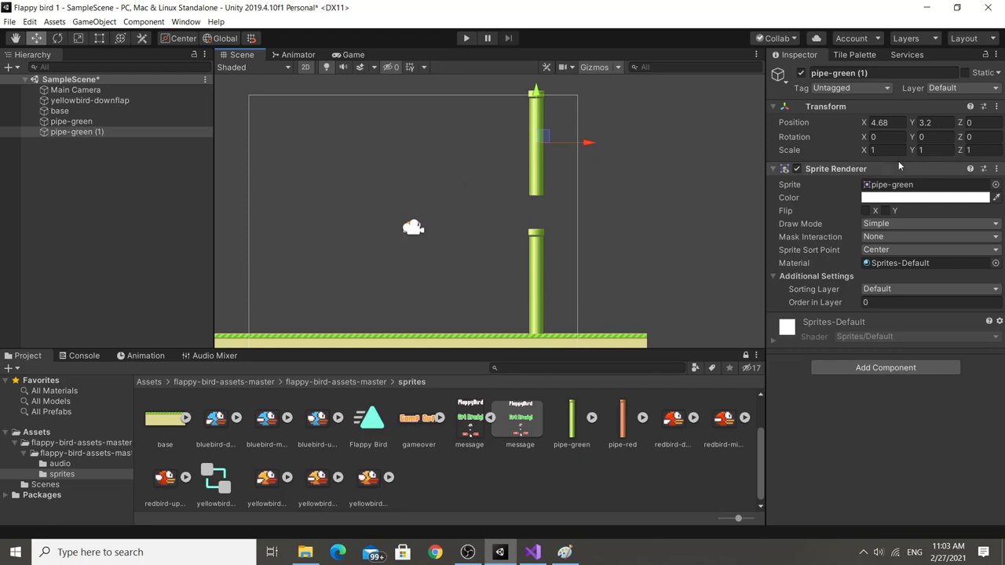
Rotate the top pipe to Z 180 so it hangs upside down, checking the Game view.
{"action": "left_click", "coordinate": [978, 136]}
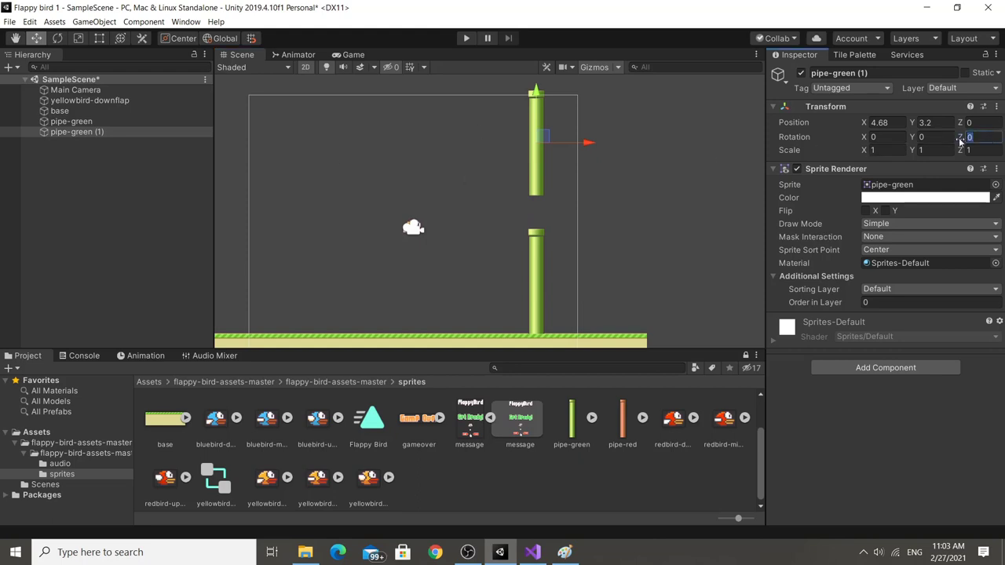
{"action": "type", "text": "90"}
{"action": "left_click_drag", "start_coordinate": [960, 141], "coordinate": [959, 141]}
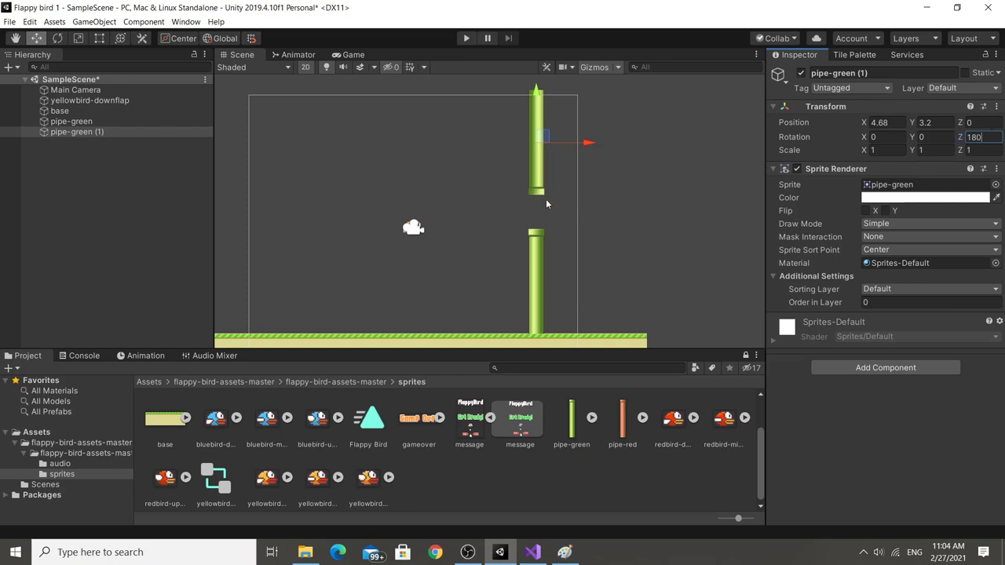
{"action": "left_click", "coordinate": [352, 55]}
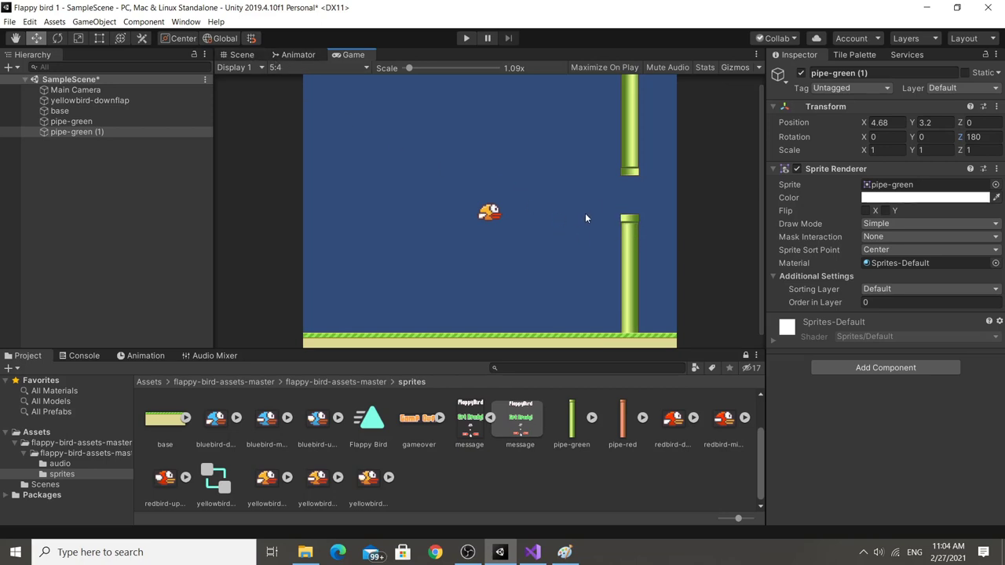
{"action": "left_click", "coordinate": [264, 61]}
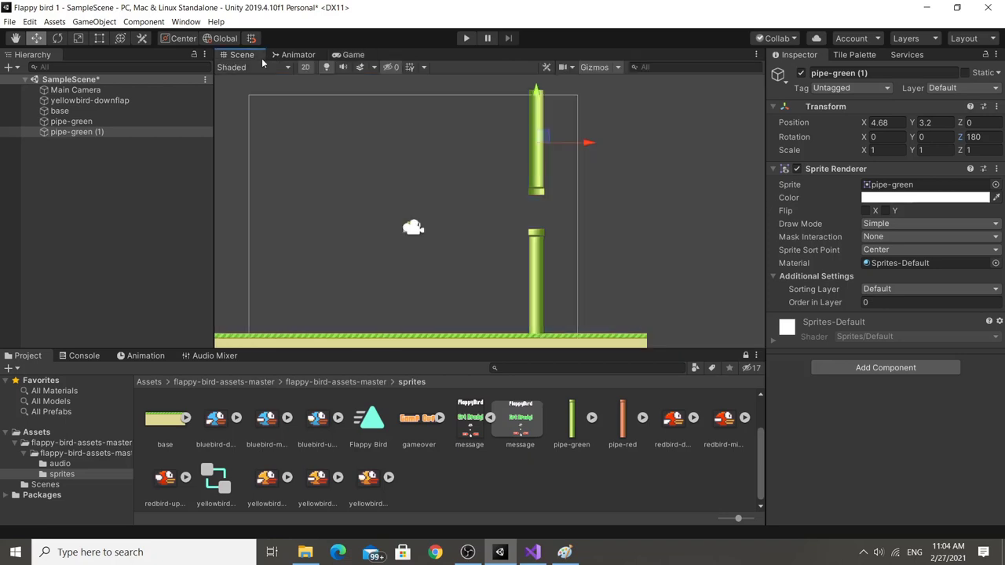
Lower the bottom pipe and raise the top pipe to Y 3.92 to widen the gap.
{"action": "left_click", "coordinate": [544, 239]}
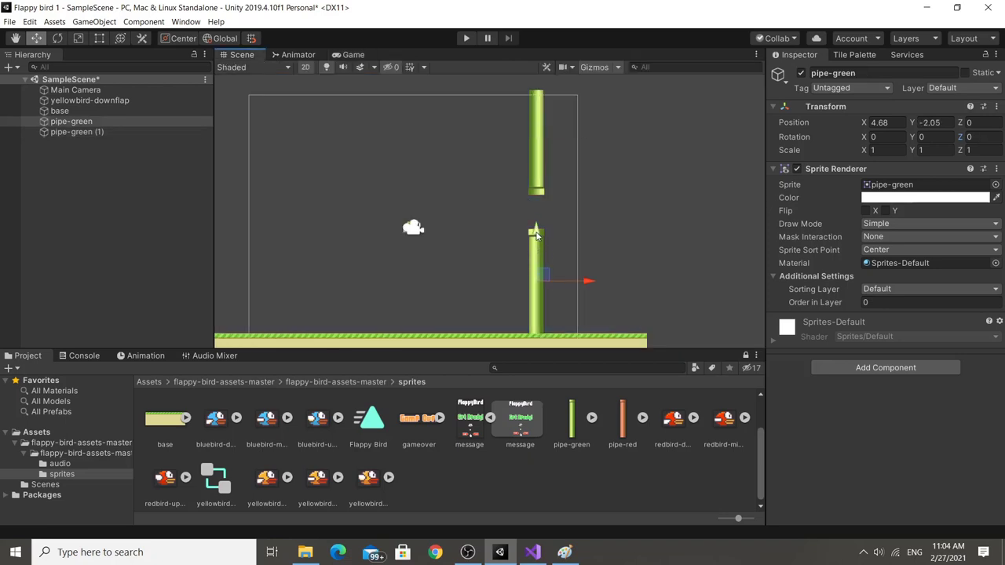
{"action": "left_click_drag", "start_coordinate": [536, 234], "coordinate": [537, 259]}
{"action": "left_click", "coordinate": [535, 127]}
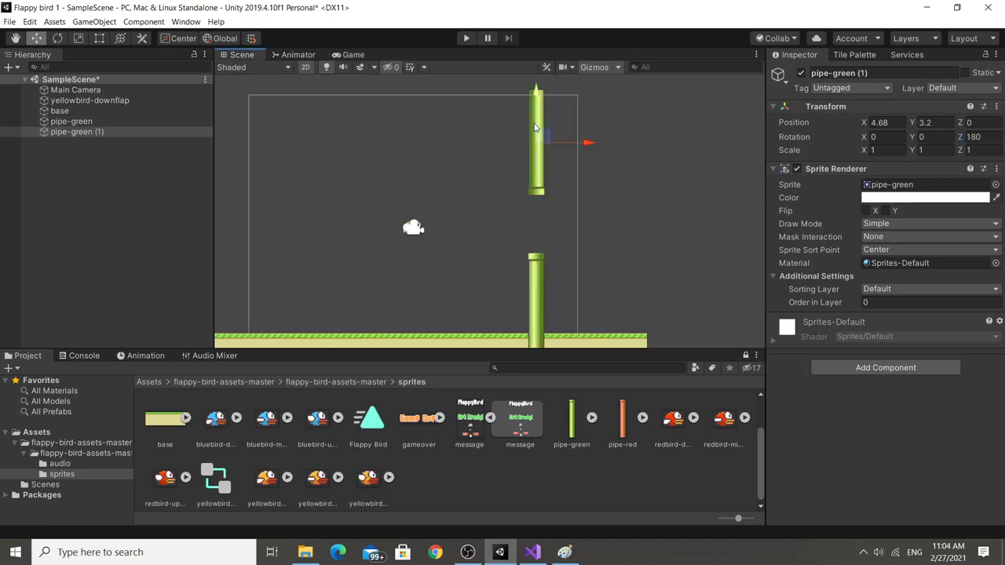
{"action": "left_click_drag", "start_coordinate": [539, 101], "coordinate": [539, 66]}
{"action": "left_click", "coordinate": [346, 55]}
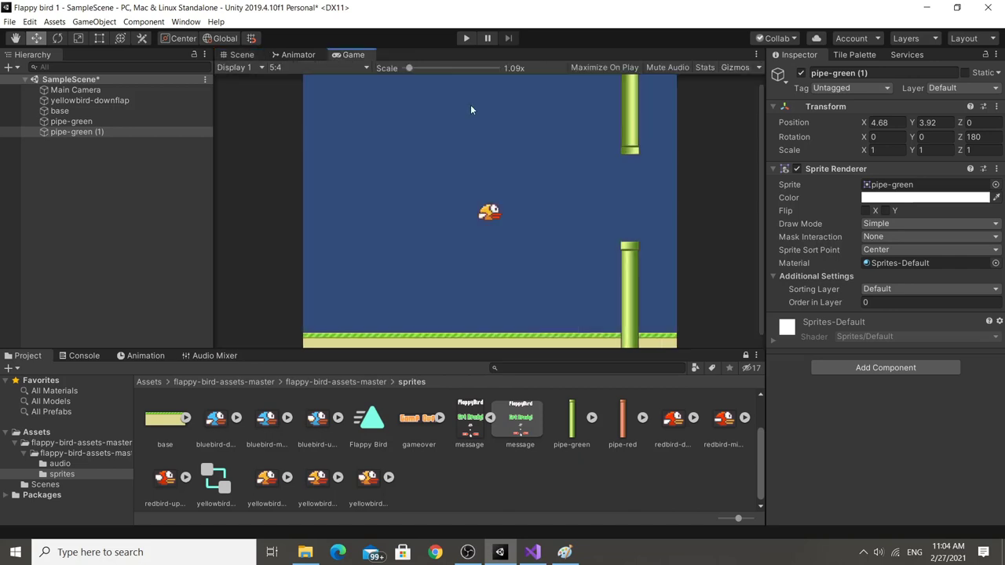
{"action": "scroll", "coordinate": [636, 165], "scroll_direction": "down", "scroll_amount": 2}
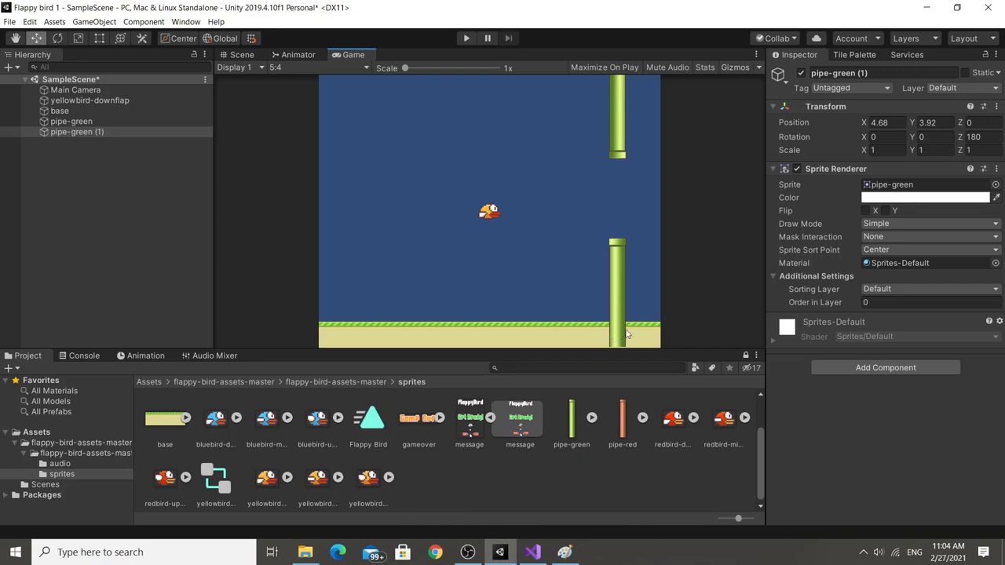
{"action": "left_click", "coordinate": [236, 55]}
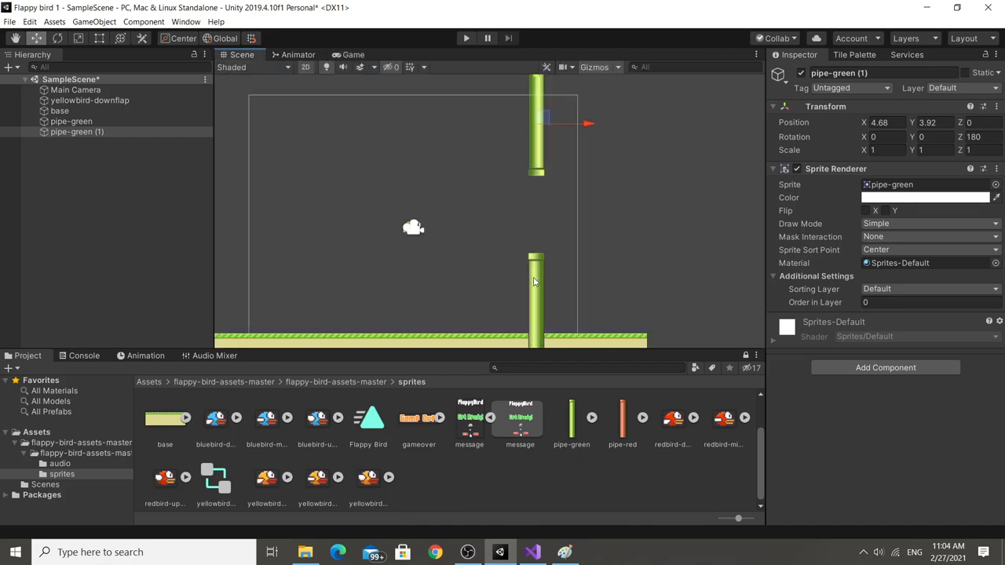
{"action": "scroll", "coordinate": [542, 277], "scroll_direction": "down", "scroll_amount": 2}
{"action": "scroll", "coordinate": [546, 276], "scroll_direction": "up", "scroll_amount": 2}
{"action": "scroll", "coordinate": [544, 282], "scroll_direction": "down", "scroll_amount": 2}
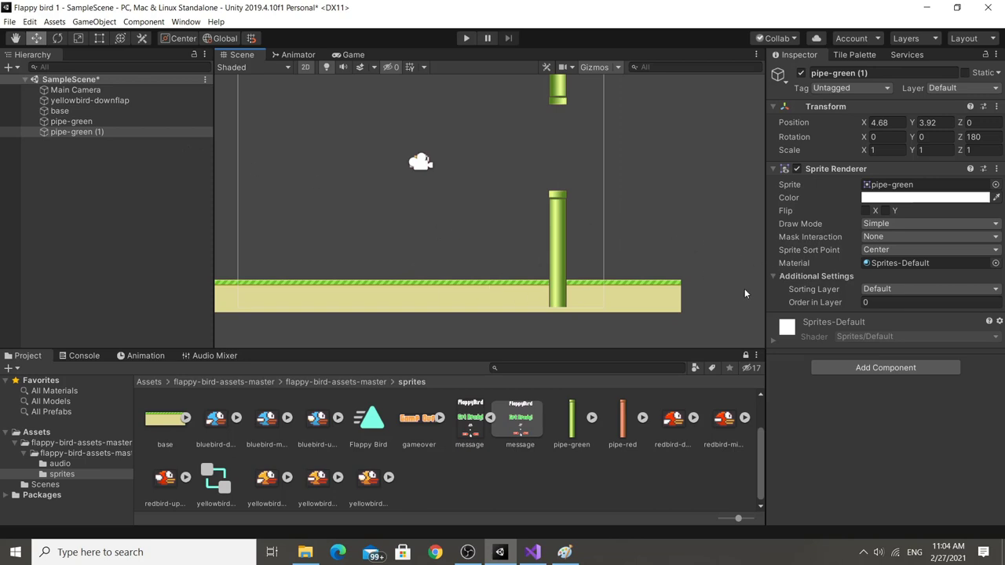
Add a new sorting layer named Background in the sorting layer settings.
{"action": "left_click", "coordinate": [900, 291]}
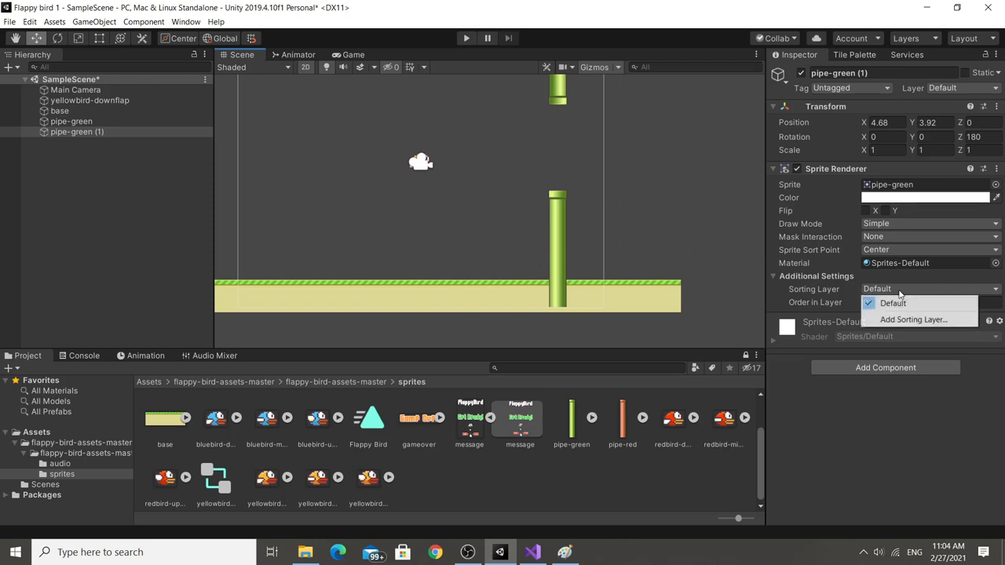
{"action": "left_click", "coordinate": [900, 294]}
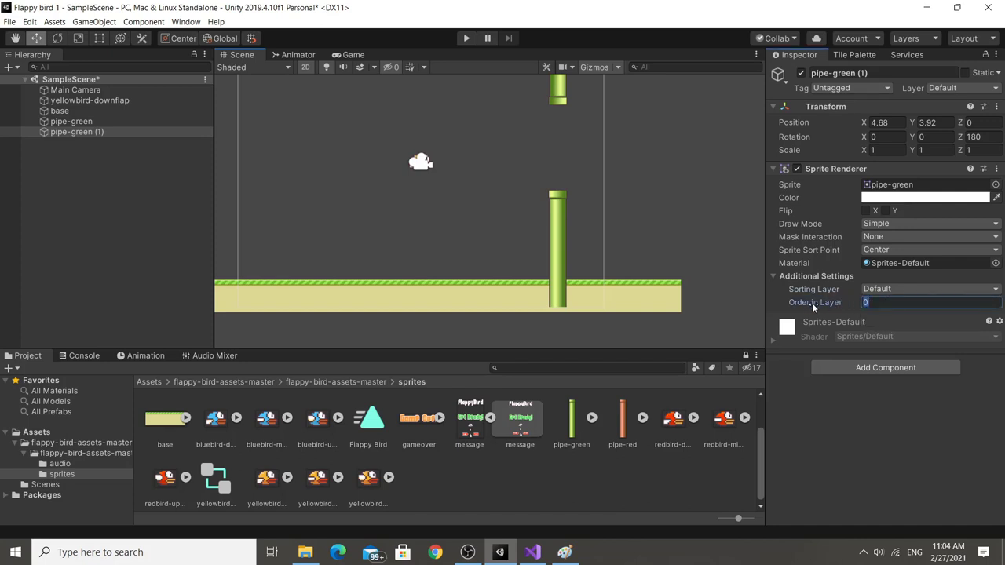
{"action": "left_click_drag", "start_coordinate": [578, 200], "coordinate": [566, 186], "text": "alt"}
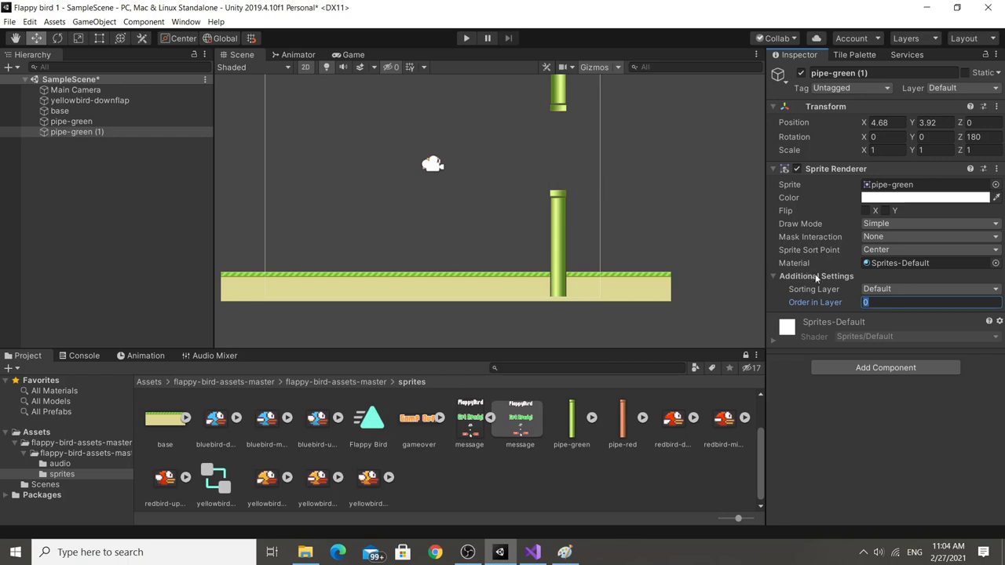
{"action": "left_click", "coordinate": [910, 291]}
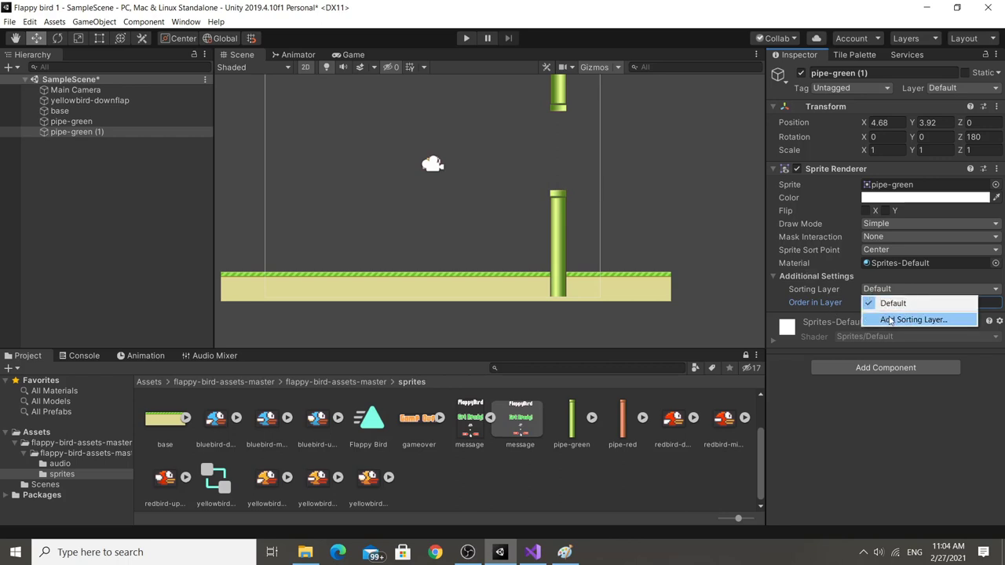
{"action": "left_click", "coordinate": [890, 321]}
{"action": "left_click", "coordinate": [968, 148]}
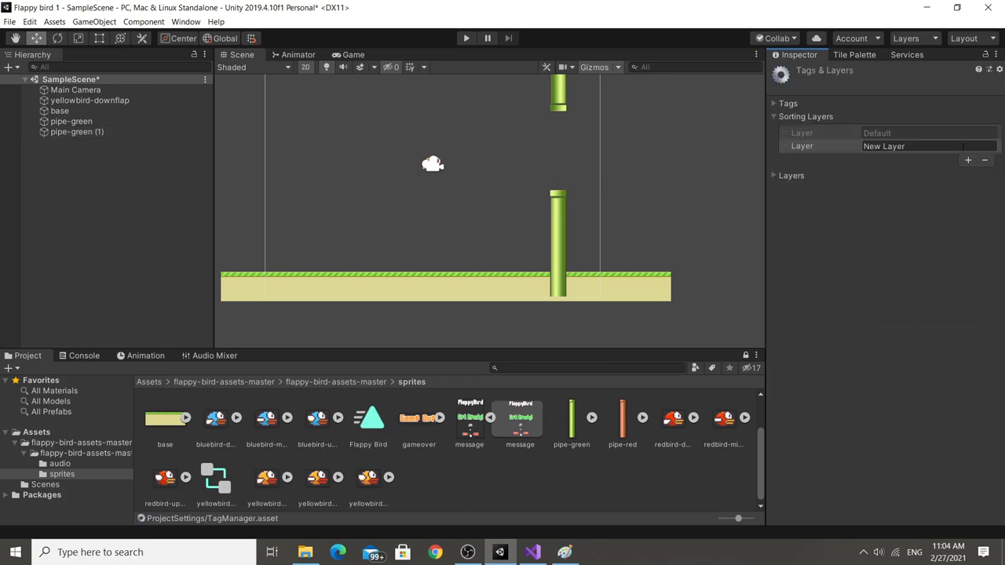
{"action": "type", "text": "UI"}
Put the top pipe pipe-green (1) on the Background sorting layer, then select the bottom pipe.
{"action": "left_click", "coordinate": [77, 132]}
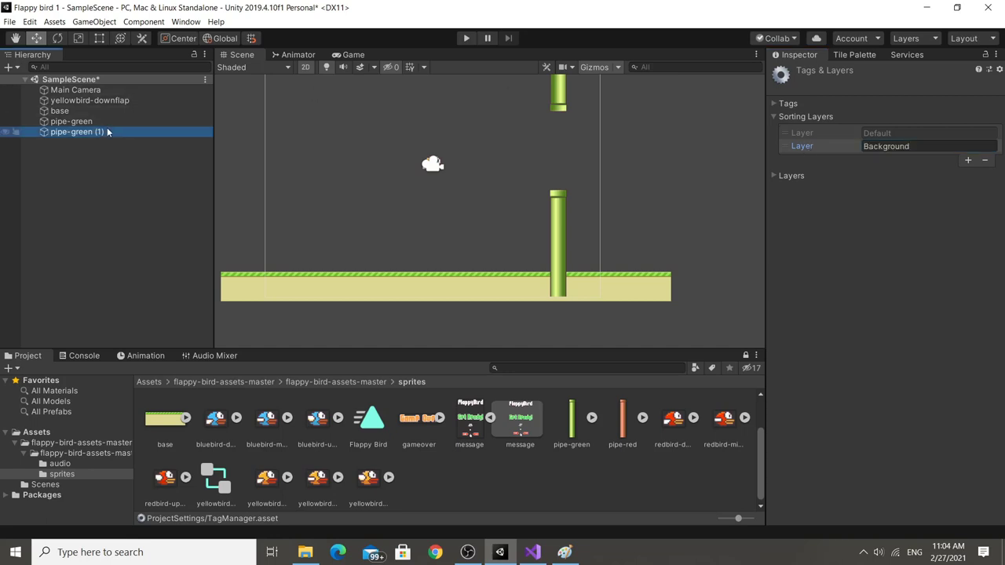
{"action": "left_click", "coordinate": [919, 293]}
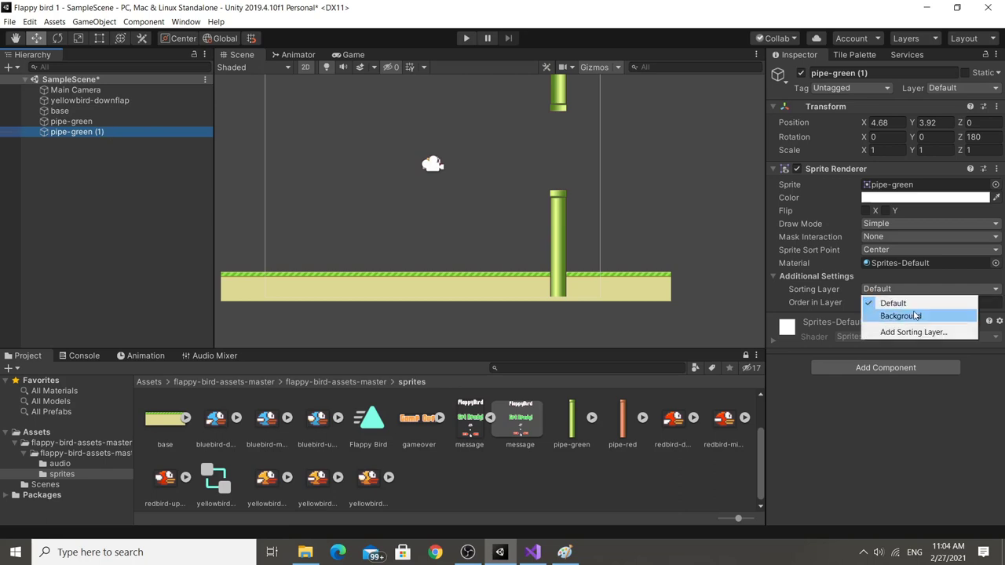
{"action": "left_click", "coordinate": [904, 315]}
{"action": "left_click", "coordinate": [72, 121]}
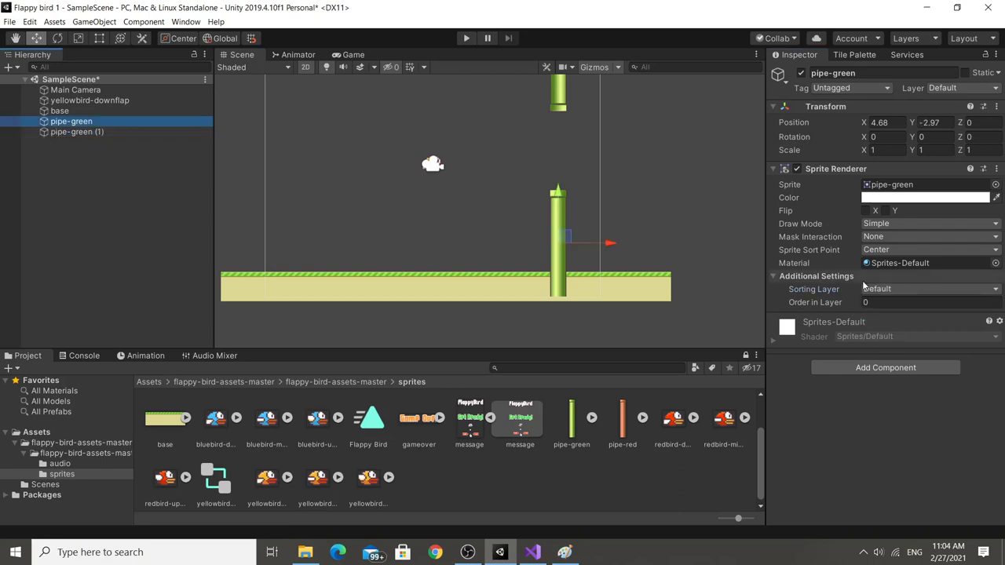
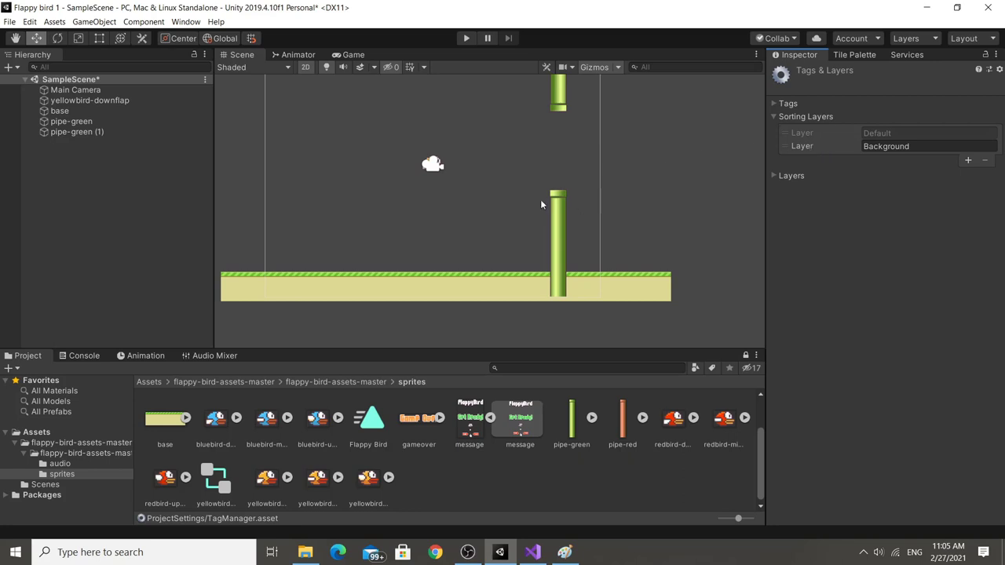
Move the Background sorting layer above Default, then select the lower pipe-green object.
{"action": "middle_click_drag", "start_coordinate": [558, 178], "coordinate": [575, 193]}
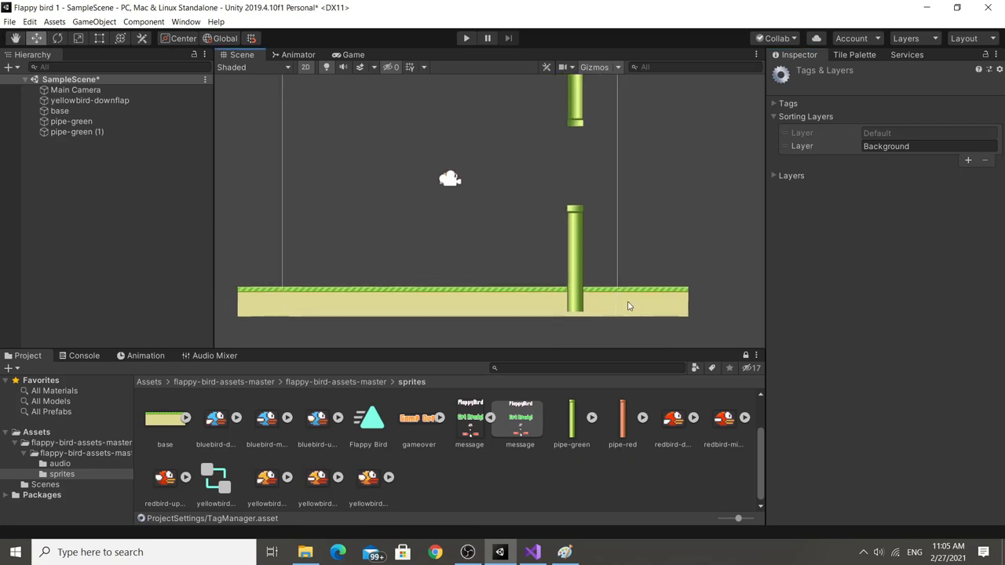
{"action": "left_click_drag", "start_coordinate": [824, 146], "coordinate": [824, 131]}
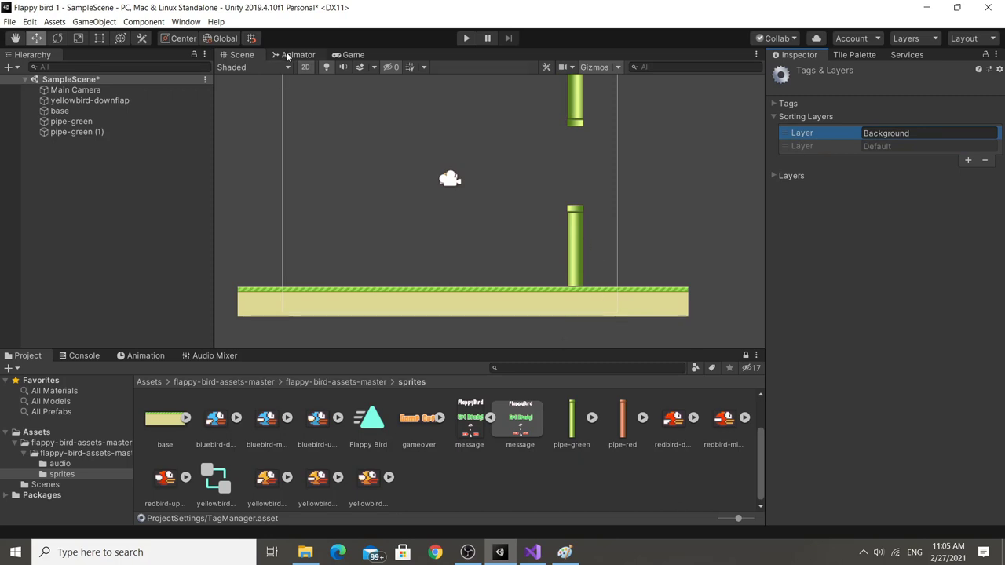
{"action": "left_click", "coordinate": [124, 165]}
{"action": "left_click", "coordinate": [72, 121]}
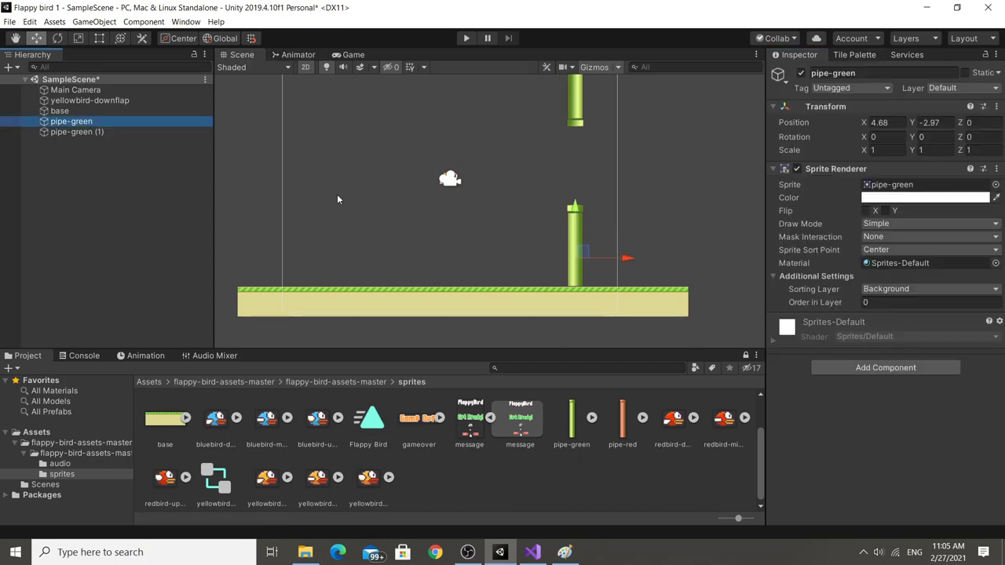
{"action": "middle_click_drag", "start_coordinate": [570, 201], "coordinate": [553, 212]}
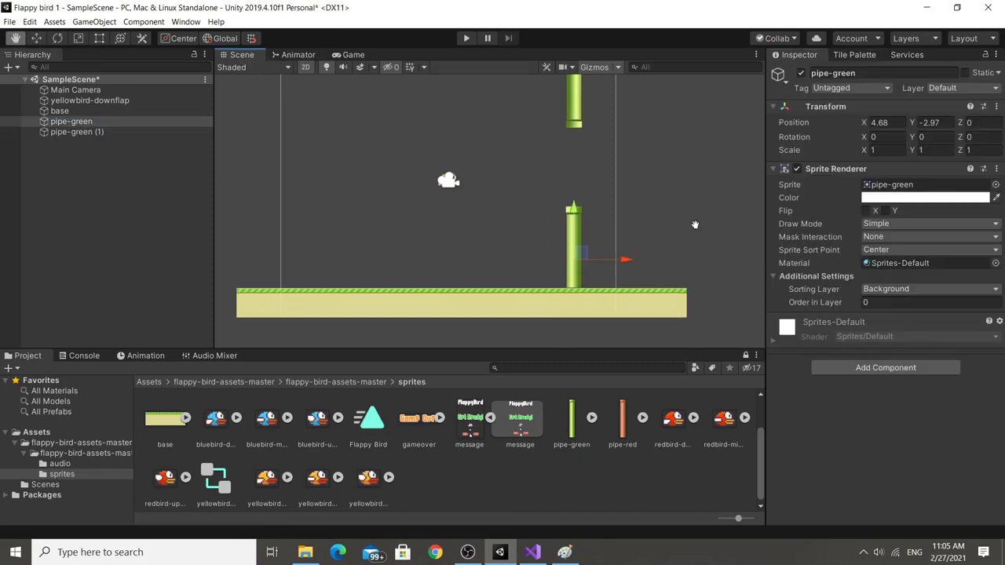
Create an empty GameObject and make pipe-green and pipe-green (1) its children.
{"action": "right_click", "coordinate": [106, 122]}
{"action": "left_click", "coordinate": [153, 248]}
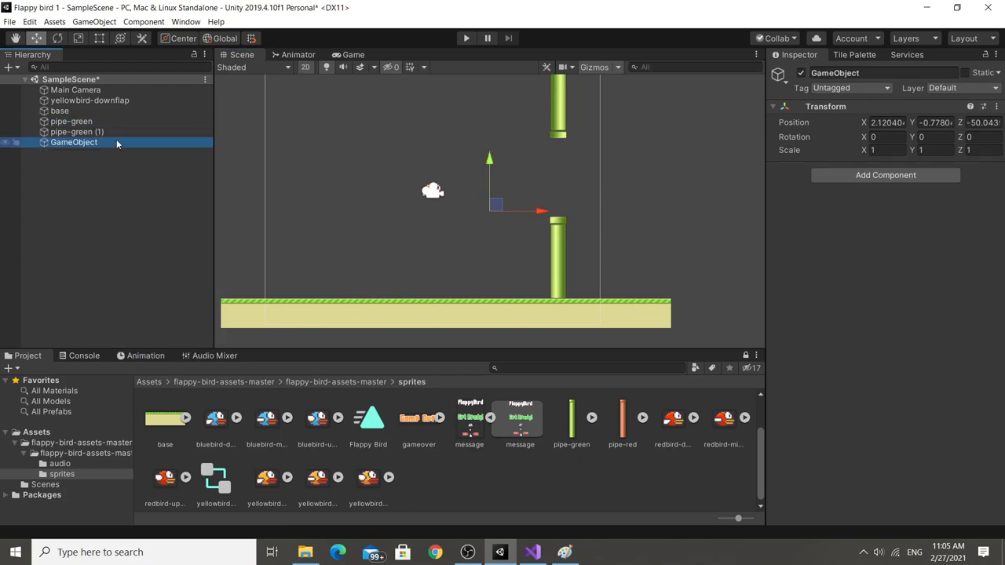
{"action": "left_click", "coordinate": [77, 132]}
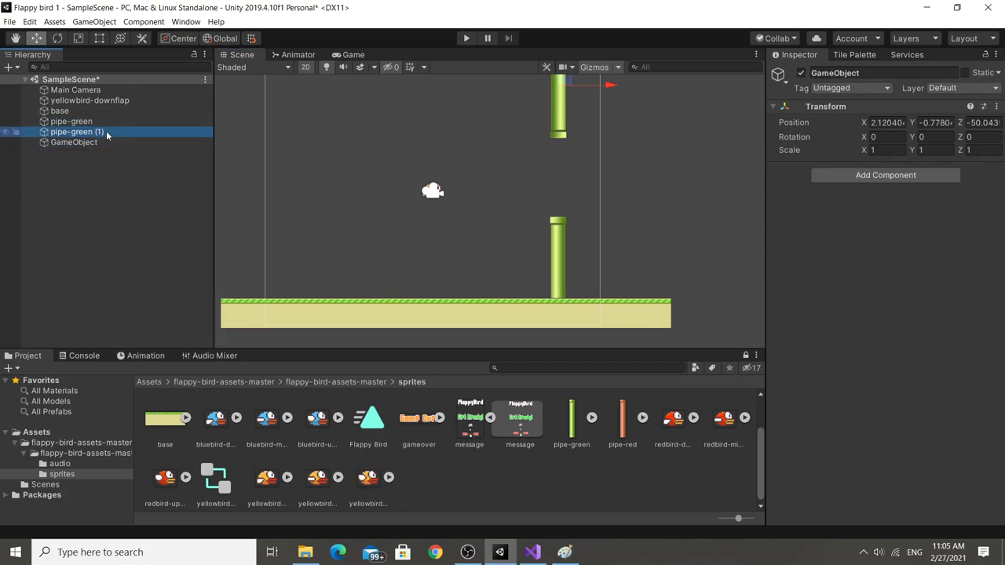
{"action": "left_click", "coordinate": [71, 122], "text": "ctrl"}
{"action": "left_click_drag", "start_coordinate": [92, 124], "coordinate": [99, 144]}
Rename the new parent GameObject to OBJ1.
{"action": "left_click", "coordinate": [121, 122]}
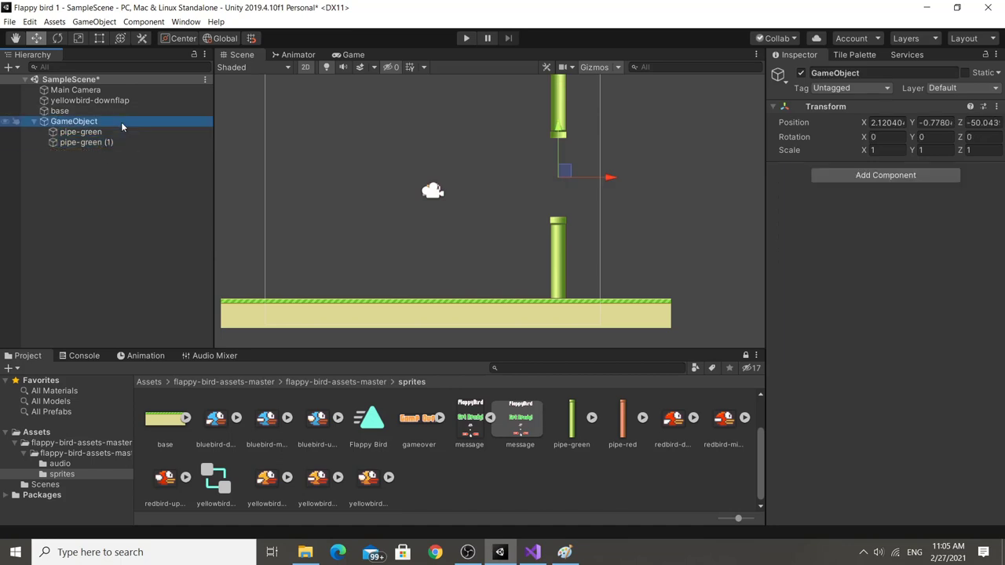
{"action": "middle_click_drag", "start_coordinate": [615, 143], "coordinate": [615, 169]}
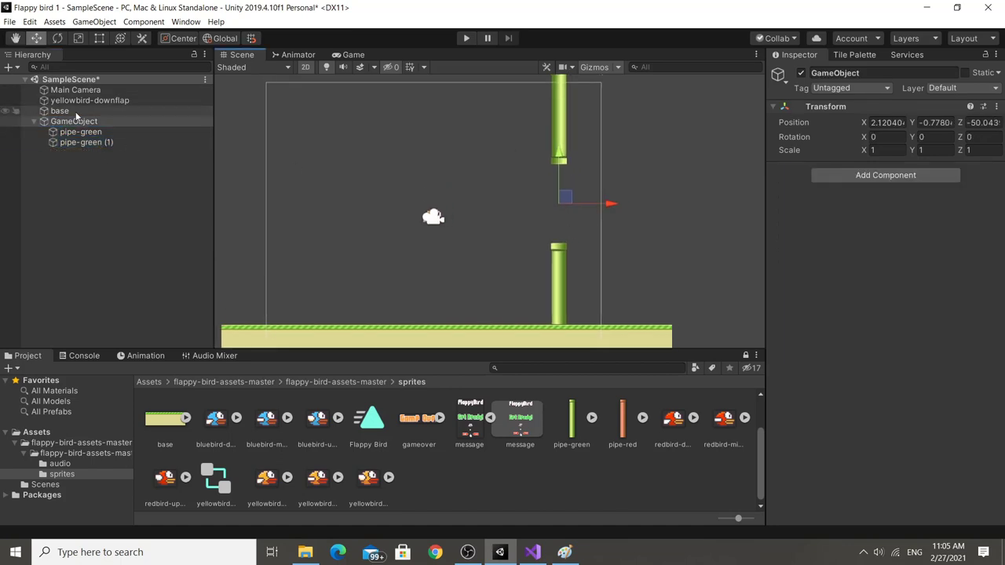
{"action": "middle_click_drag", "start_coordinate": [550, 141], "coordinate": [556, 157]}
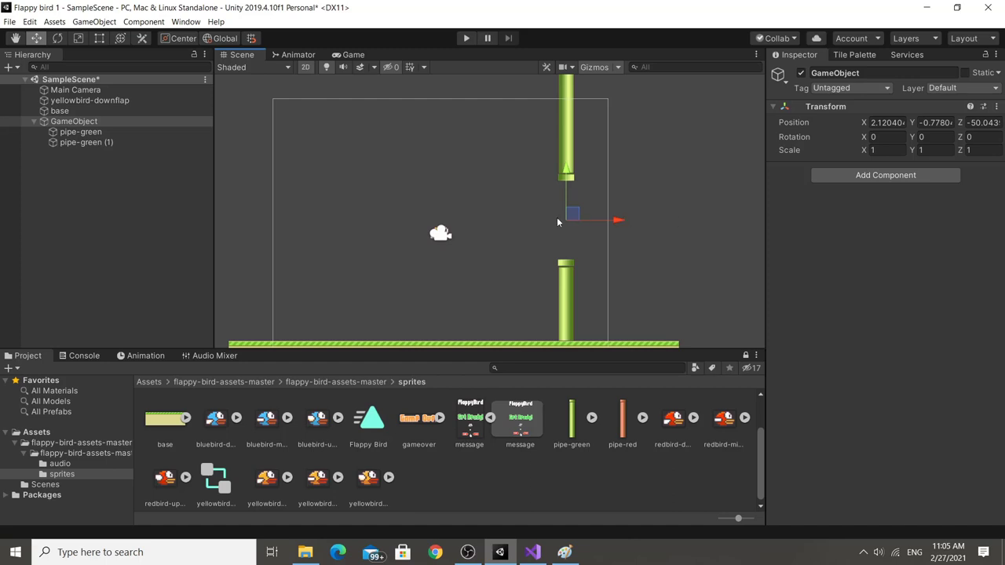
{"action": "left_click", "coordinate": [70, 124]}
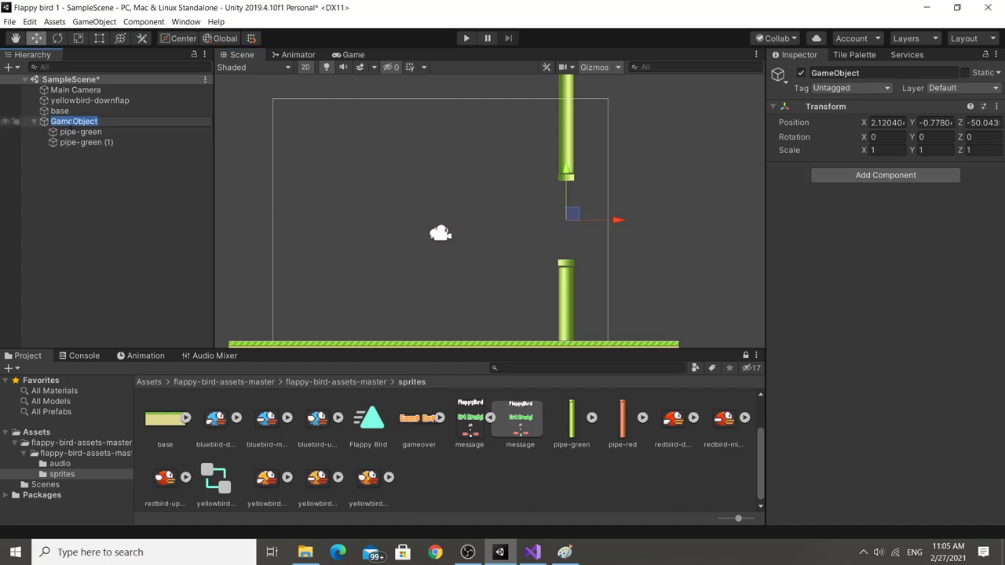
{"action": "type", "text": "OBJ1"}
{"action": "key", "text": "Return"}
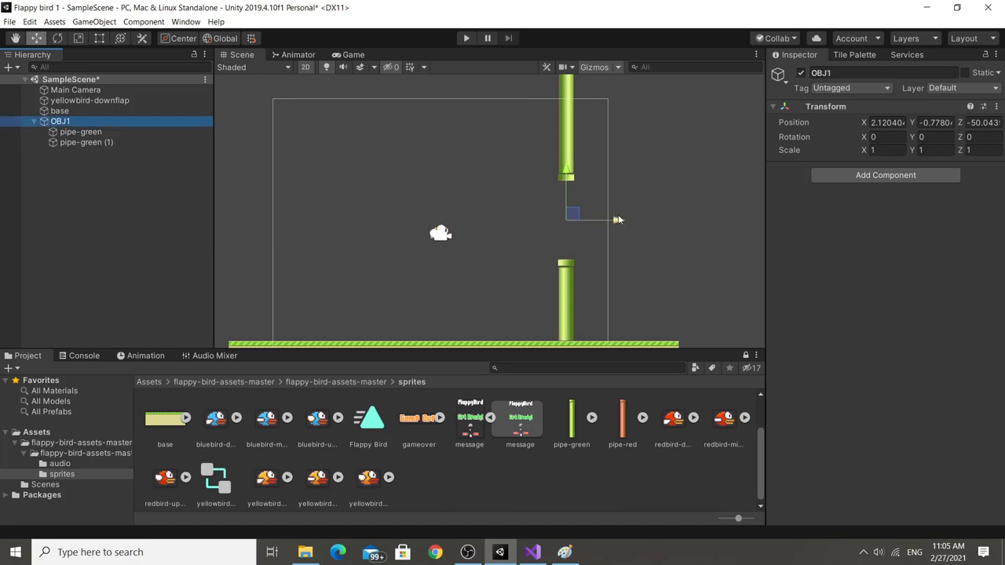
Slide the OBJ1 pipe pair sideways and slightly down, then preview it in the Game view.
{"action": "left_click_drag", "start_coordinate": [618, 219], "coordinate": [630, 219]}
{"action": "scroll", "coordinate": [617, 197], "scroll_direction": "down", "scroll_amount": 1}
{"action": "left_click_drag", "start_coordinate": [585, 169], "coordinate": [586, 175]}
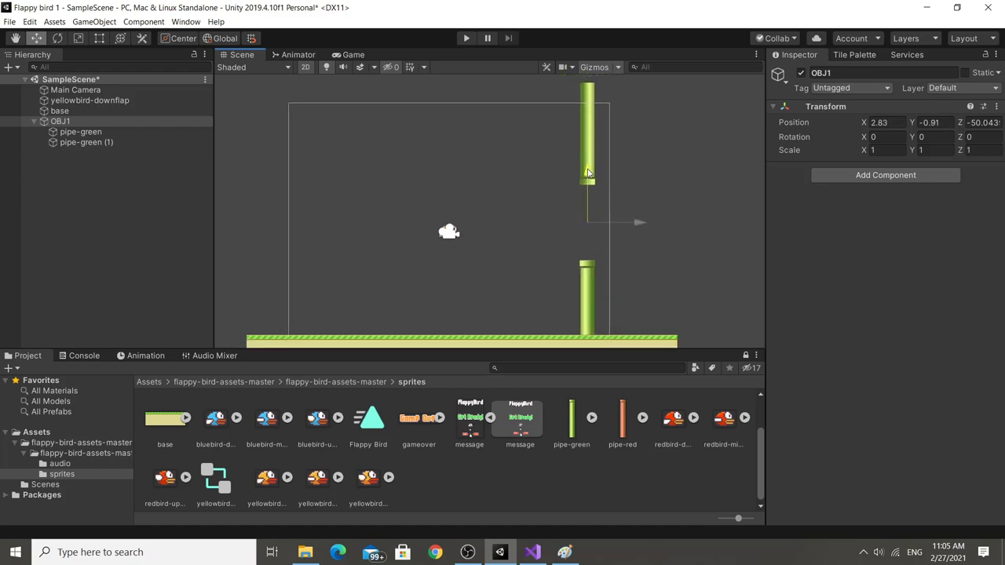
{"action": "left_click", "coordinate": [360, 51]}
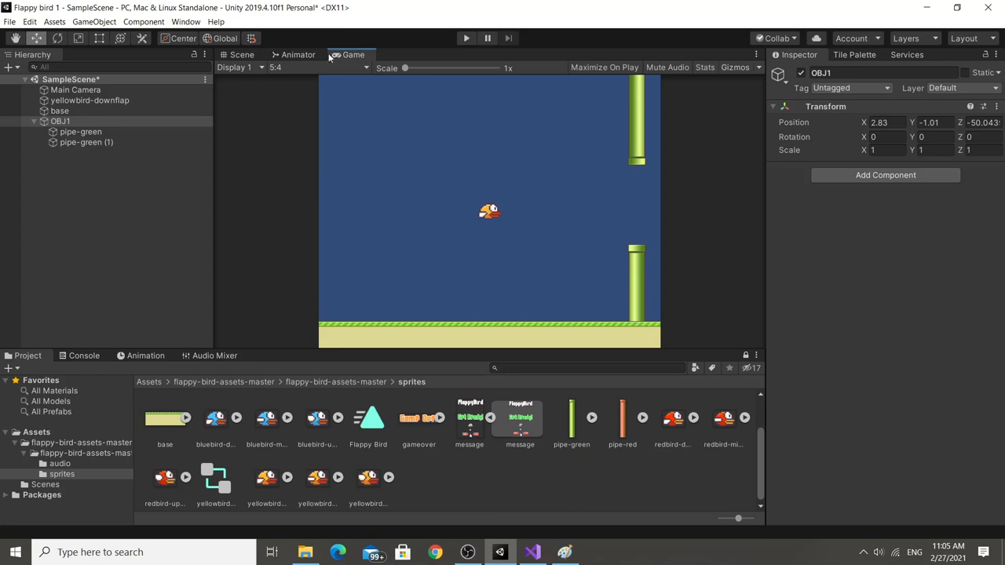
{"action": "left_click", "coordinate": [243, 55]}
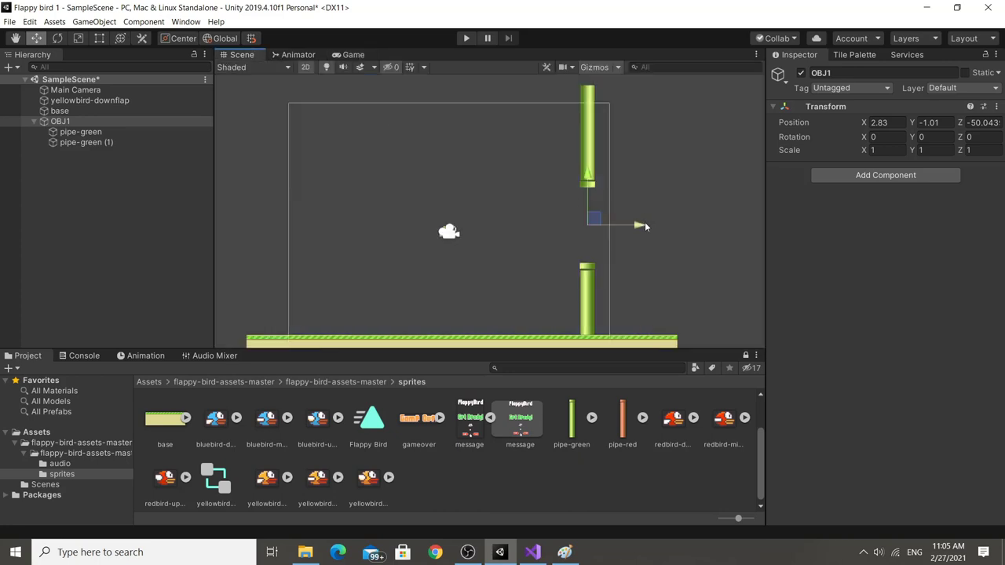
Drag the pipe pair further left, checking its placement in the Game view.
{"action": "mouse_move", "coordinate": [645, 224]}
{"action": "left_mouse_down"}
{"action": "mouse_move", "coordinate": [611, 217]}
{"action": "mouse_move", "coordinate": [651, 206]}
{"action": "left_mouse_up"}
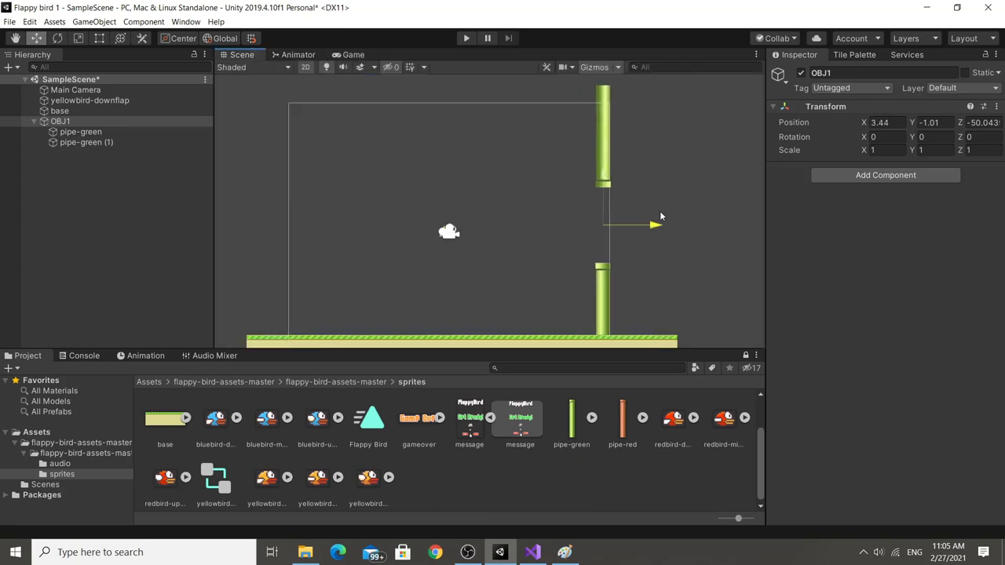
{"action": "scroll", "coordinate": [661, 206], "scroll_direction": "up", "scroll_amount": 2}
{"action": "scroll", "coordinate": [644, 233], "scroll_direction": "down", "scroll_amount": 2}
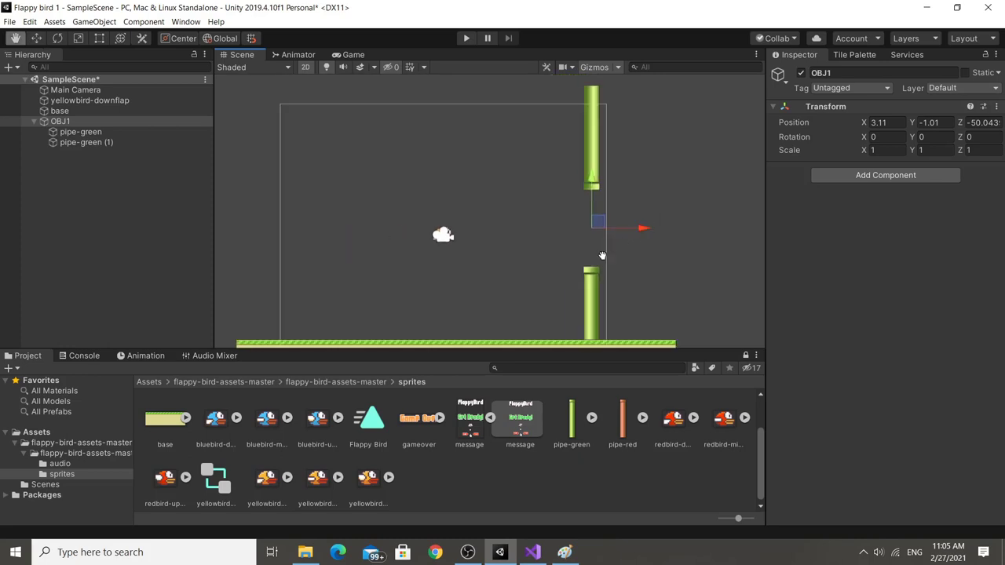
{"action": "scroll", "coordinate": [628, 231], "scroll_direction": "down", "scroll_amount": 1}
{"action": "left_click", "coordinate": [349, 56]}
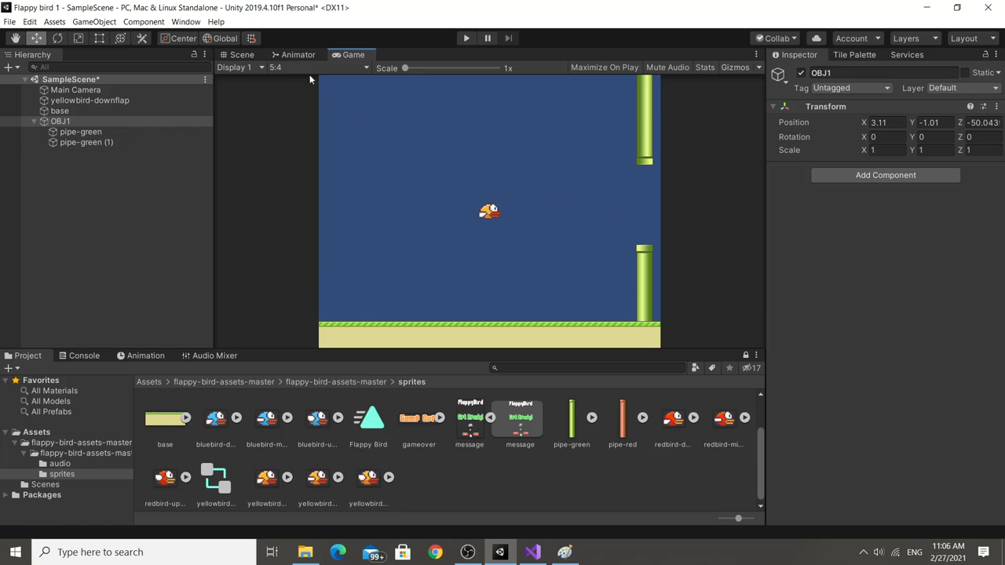
{"action": "left_click", "coordinate": [243, 56]}
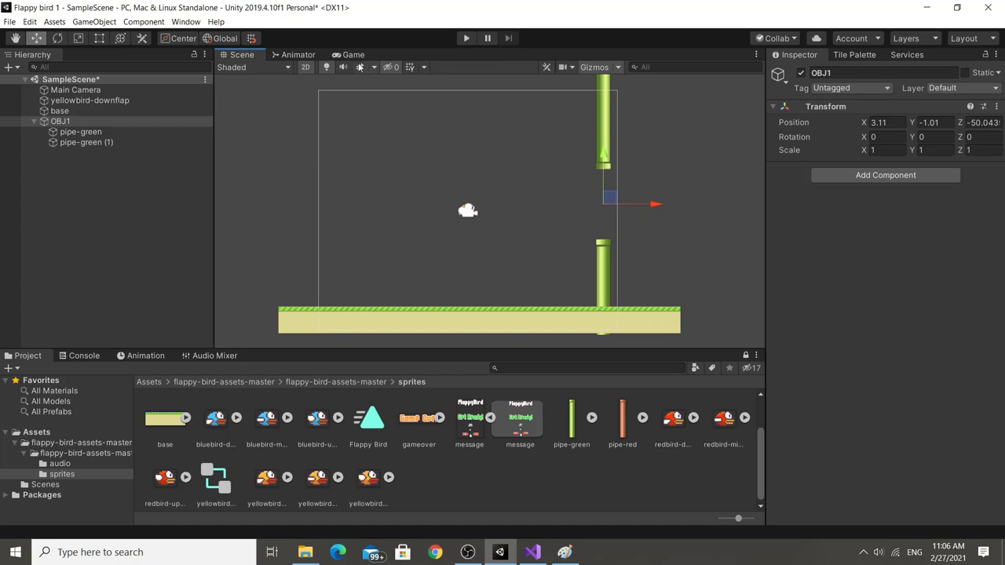
{"action": "mouse_move", "coordinate": [655, 208]}
{"action": "left_mouse_down"}
{"action": "mouse_move", "coordinate": [519, 205]}
{"action": "mouse_move", "coordinate": [640, 203]}
{"action": "left_mouse_up"}
{"action": "left_click", "coordinate": [350, 56]}
{"action": "left_click", "coordinate": [232, 55]}
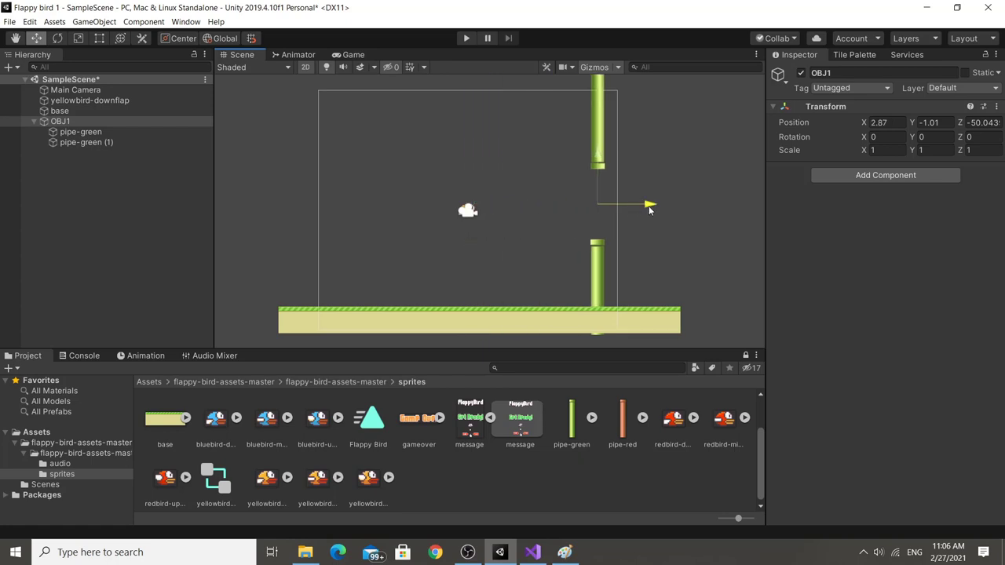
Fine-tune the pipe pair to X 1.31, Y -1.01, right of the bird, and confirm in Game view.
{"action": "scroll", "coordinate": [638, 210], "scroll_direction": "up", "scroll_amount": 1}
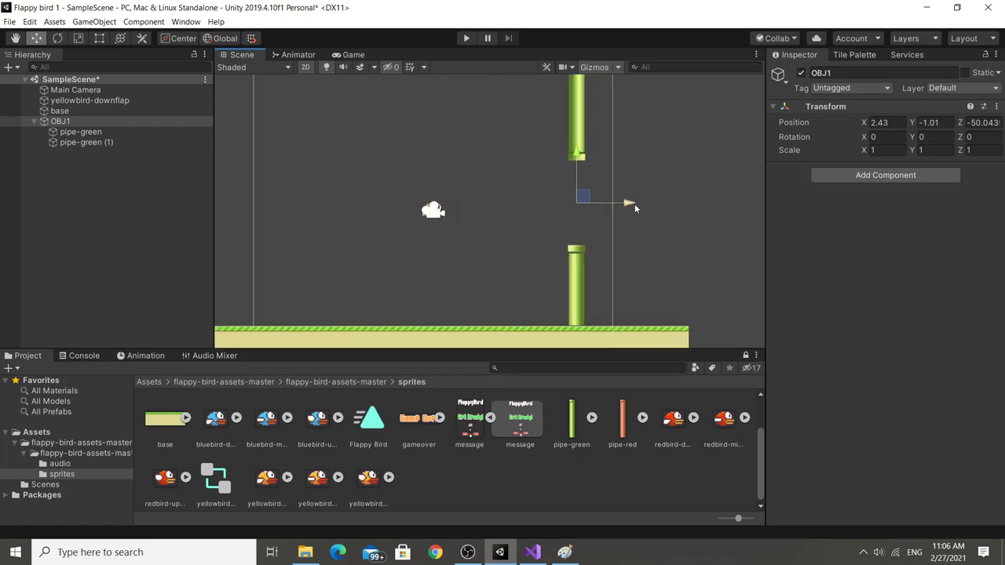
{"action": "scroll", "coordinate": [635, 205], "scroll_direction": "down", "scroll_amount": 1}
{"action": "left_click_drag", "start_coordinate": [632, 204], "coordinate": [612, 201]}
{"action": "scroll", "coordinate": [615, 200], "scroll_direction": "up", "scroll_amount": 1}
{"action": "scroll", "coordinate": [614, 200], "scroll_direction": "up", "scroll_amount": 1}
{"action": "scroll", "coordinate": [615, 200], "scroll_direction": "down", "scroll_amount": 2}
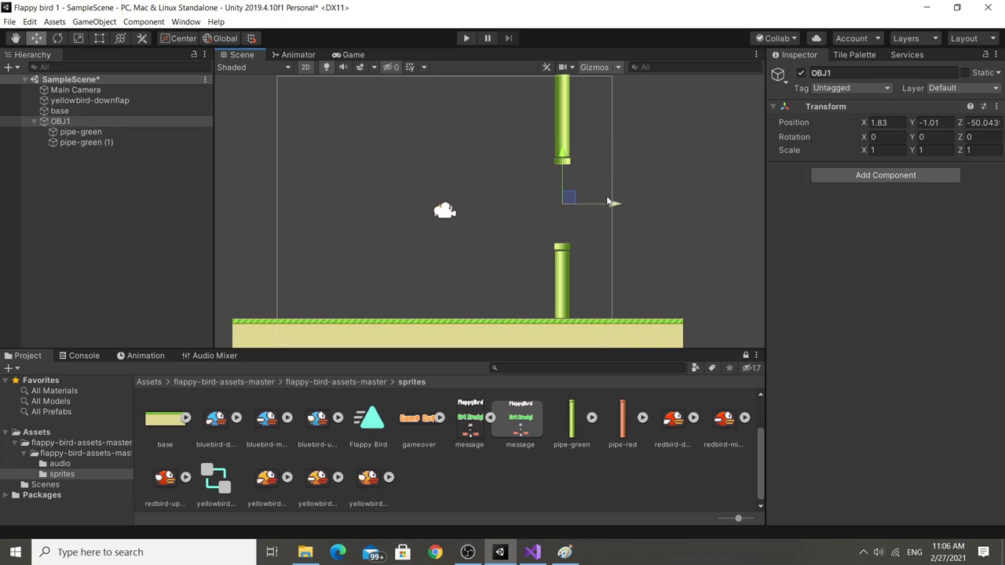
{"action": "left_click_drag", "start_coordinate": [618, 206], "coordinate": [574, 205]}
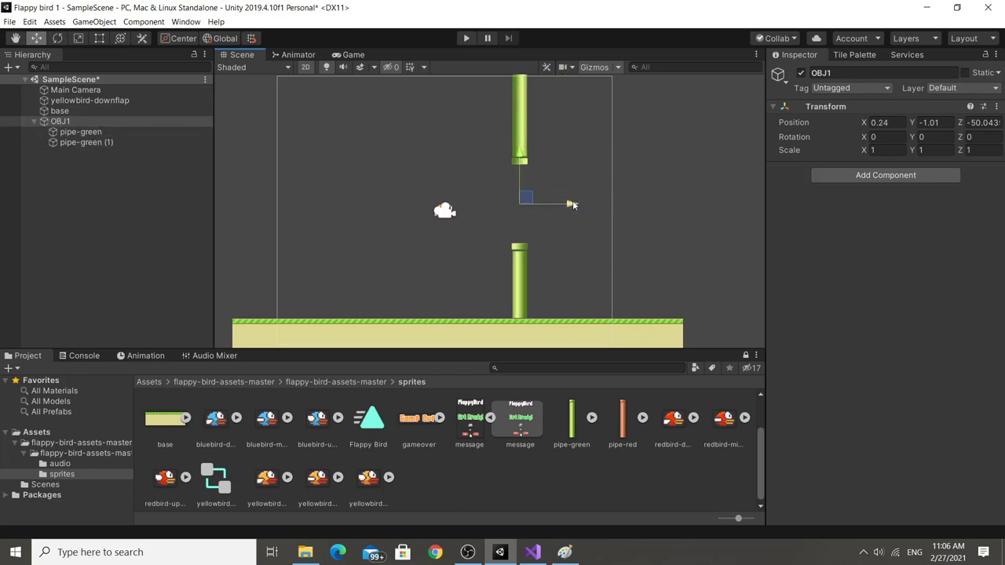
{"action": "left_click_drag", "start_coordinate": [574, 205], "coordinate": [604, 206]}
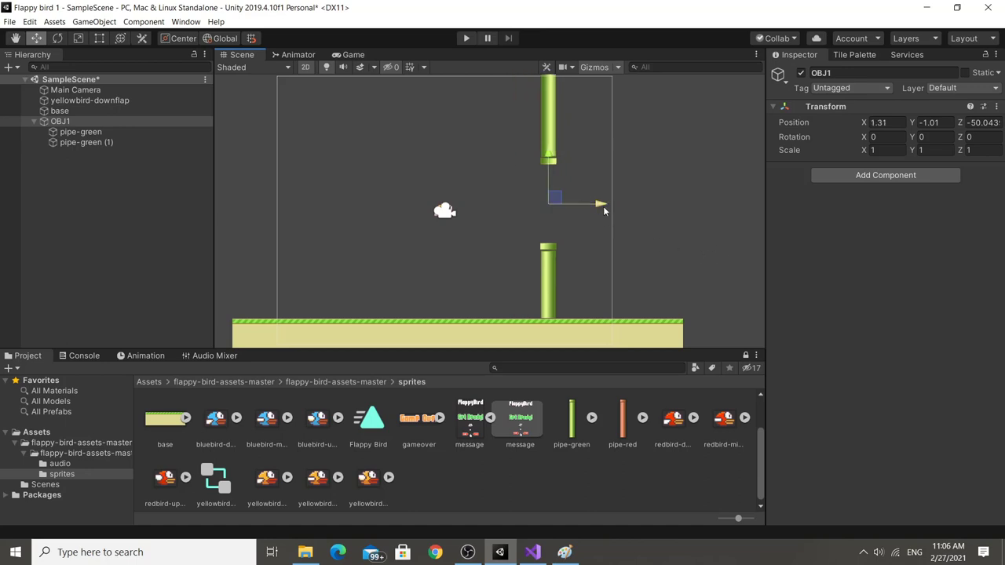
{"action": "scroll", "coordinate": [637, 226], "scroll_direction": "up", "scroll_amount": 2}
{"action": "scroll", "coordinate": [472, 215], "scroll_direction": "down", "scroll_amount": 2}
{"action": "middle_click_drag", "start_coordinate": [472, 216], "coordinate": [499, 214]}
{"action": "scroll", "coordinate": [513, 211], "scroll_direction": "down", "scroll_amount": 1}
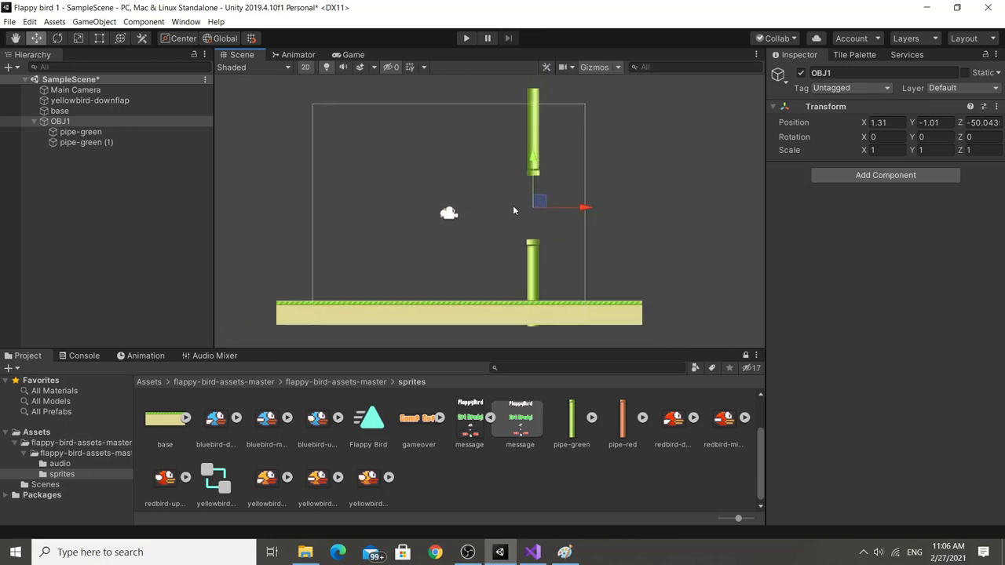
{"action": "left_click", "coordinate": [341, 55]}
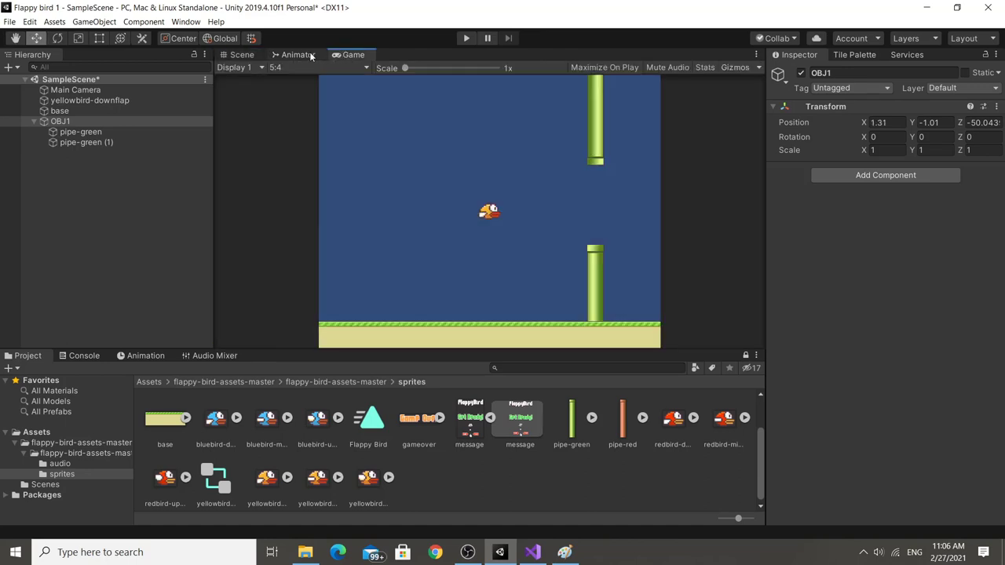
{"action": "left_click", "coordinate": [241, 55]}
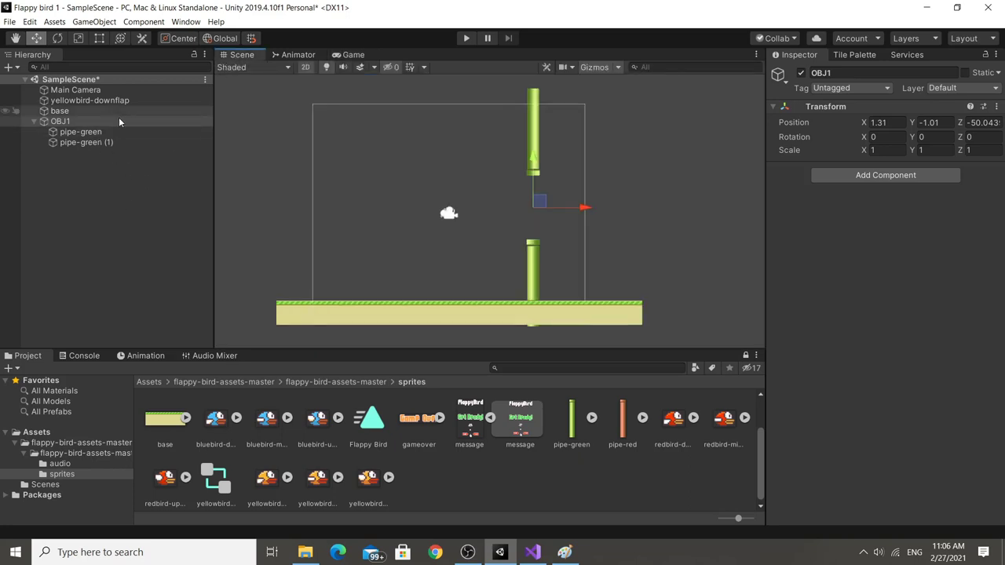
Add a new script component named Pipe to OBJ1 and open Pipe.cs in Visual Studio.
{"action": "left_click", "coordinate": [886, 176]}
{"action": "type", "text": "box"}
{"action": "left_click", "coordinate": [874, 258]}
{"action": "type", "text": "Ob"}
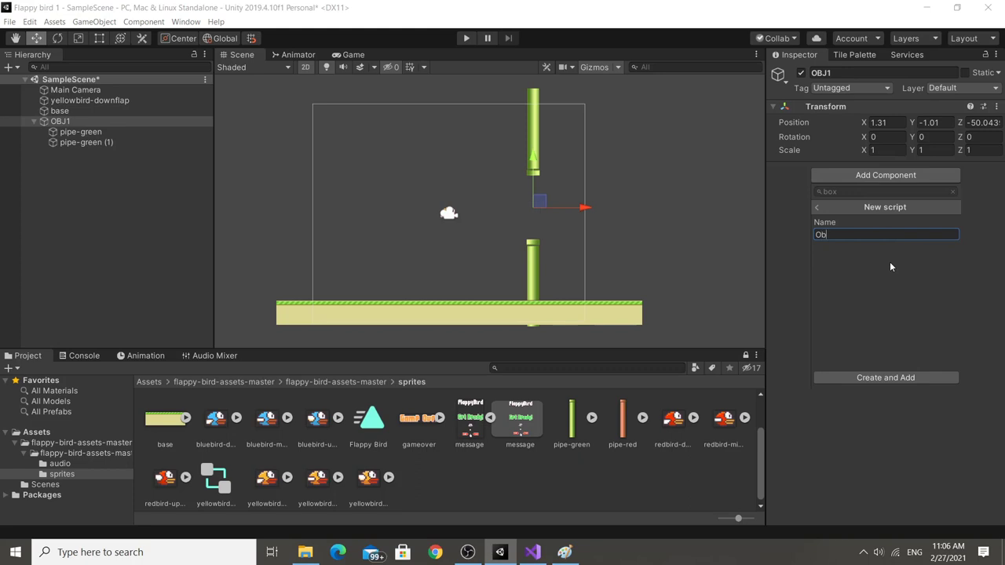
{"action": "key", "text": "BackSpace"}
{"action": "key", "text": "BackSpace"}
{"action": "key", "text": "BackSpace"}
{"action": "type", "text": "Pipe"}
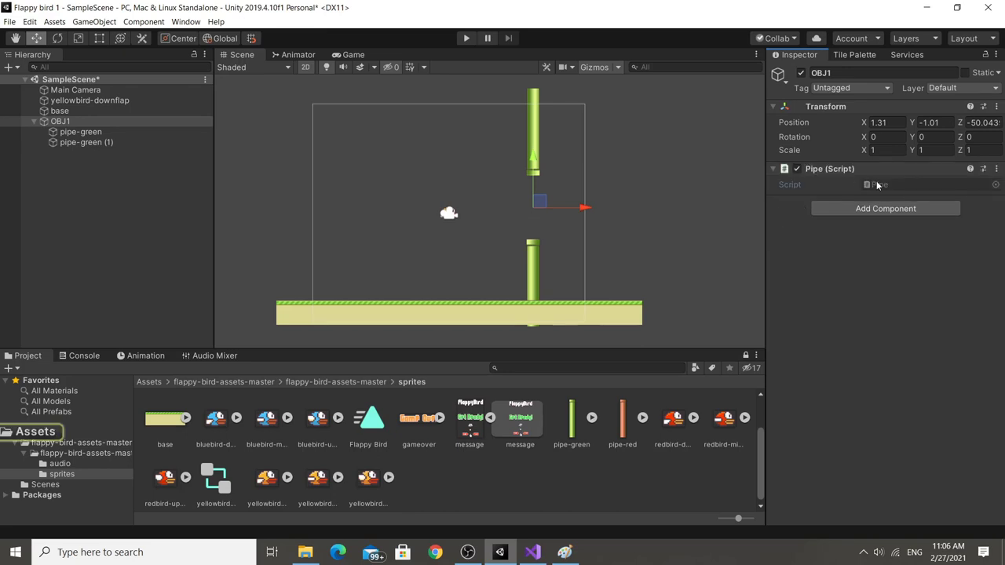
{"action": "double_click", "coordinate": [877, 184]}
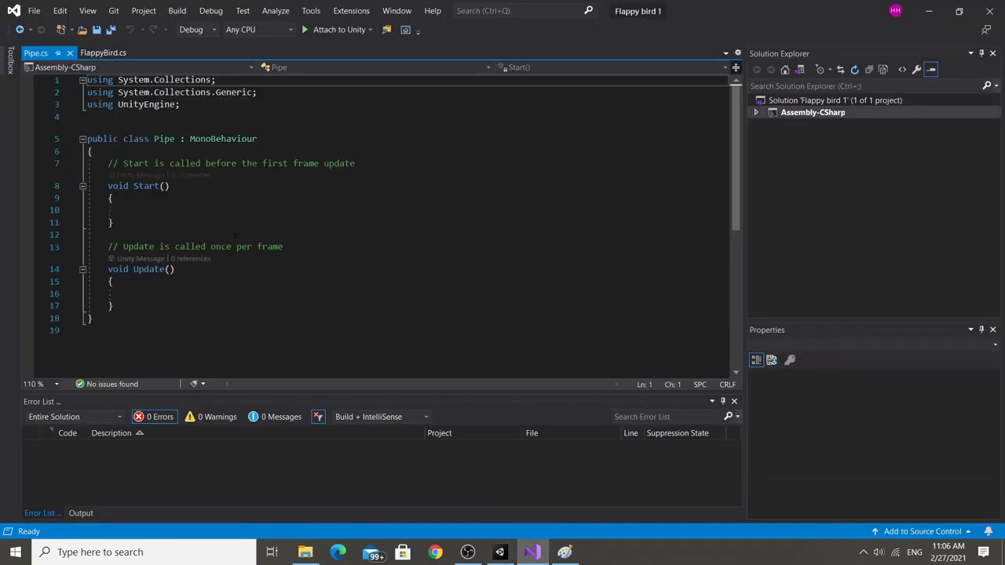
Delete the empty Start method and its comments from Pipe.cs.
{"action": "mouse_move", "coordinate": [284, 247]}
{"action": "left_mouse_down"}
{"action": "mouse_move", "coordinate": [114, 198]}
{"action": "mouse_move", "coordinate": [93, 151]}
{"action": "mouse_move", "coordinate": [88, 163]}
{"action": "left_mouse_up"}
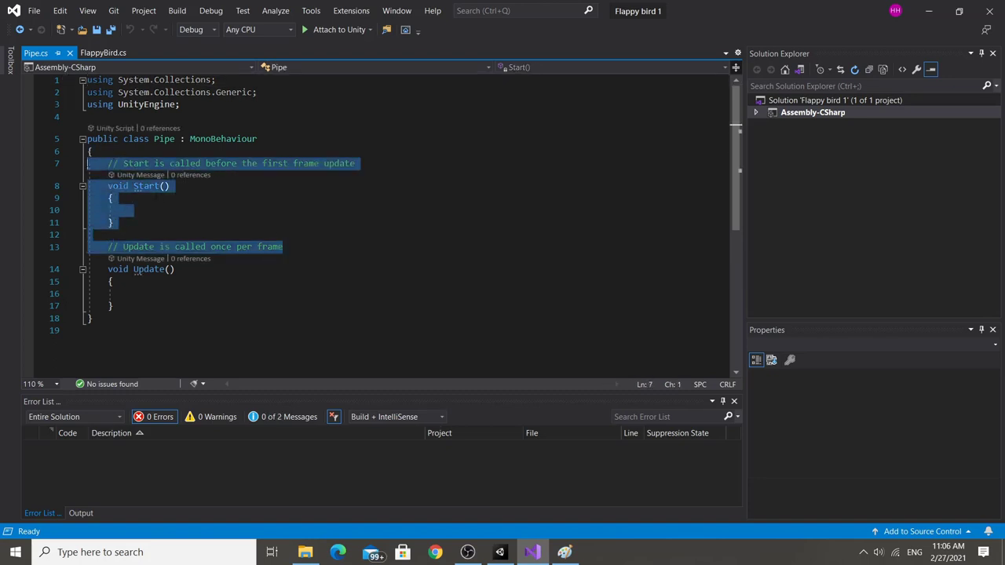
{"action": "key", "text": "Delete"}
{"action": "left_click", "coordinate": [139, 197]}
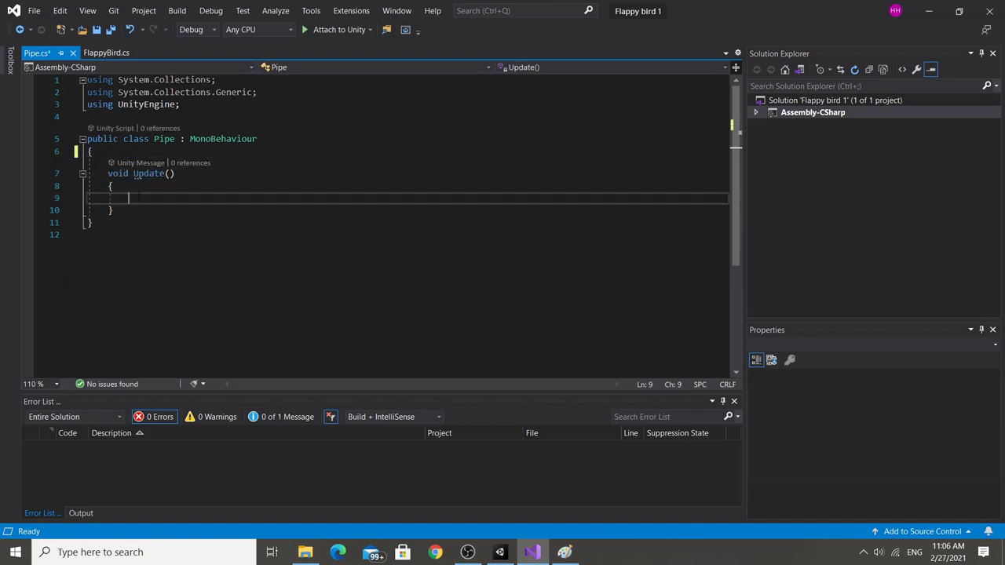
{"action": "key", "text": "alt+Tab"}
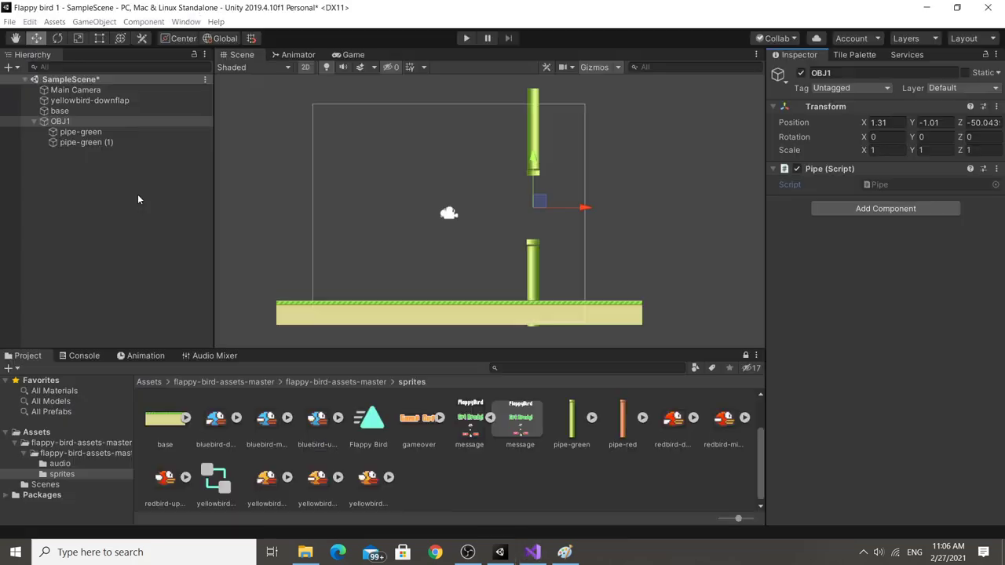
{"action": "key", "text": "alt+Tab"}
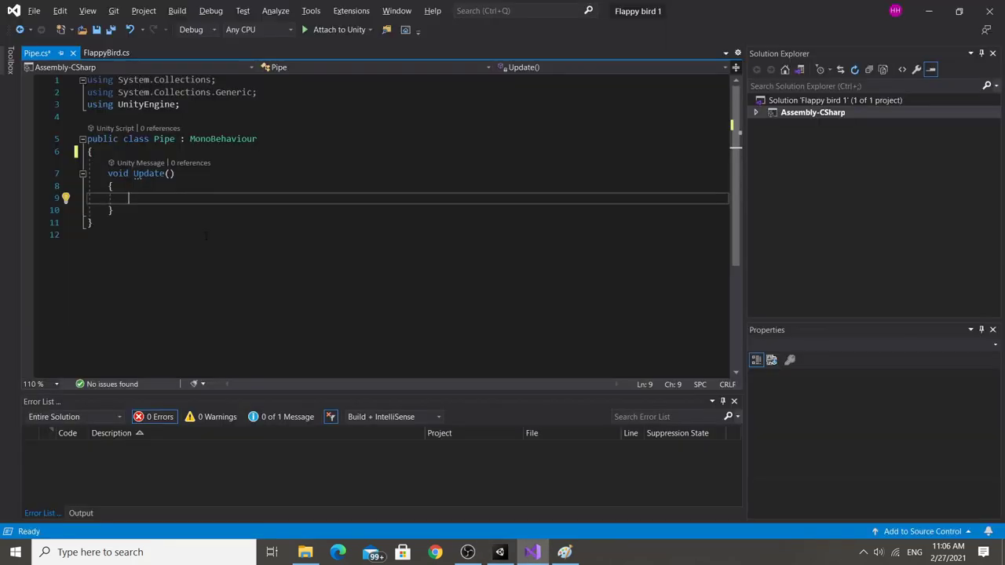
Write transform.position += Vector2.left * speed; inside Update and save.
{"action": "type", "text": "tran"}
{"action": "key", "text": "Tab"}
{"action": "type", "text": ".pos"}
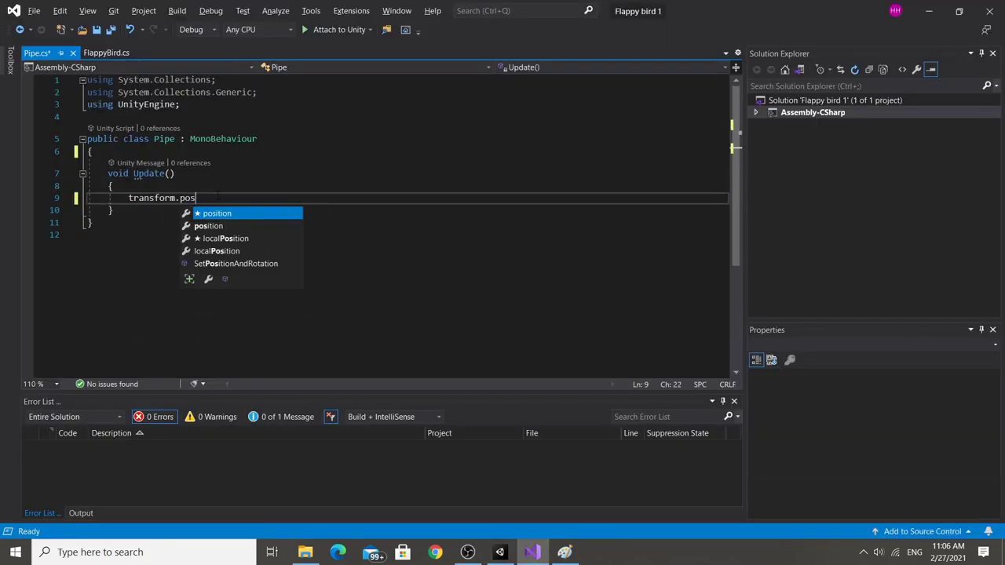
{"action": "key", "text": "Tab"}
{"action": "type", "text": "n"}
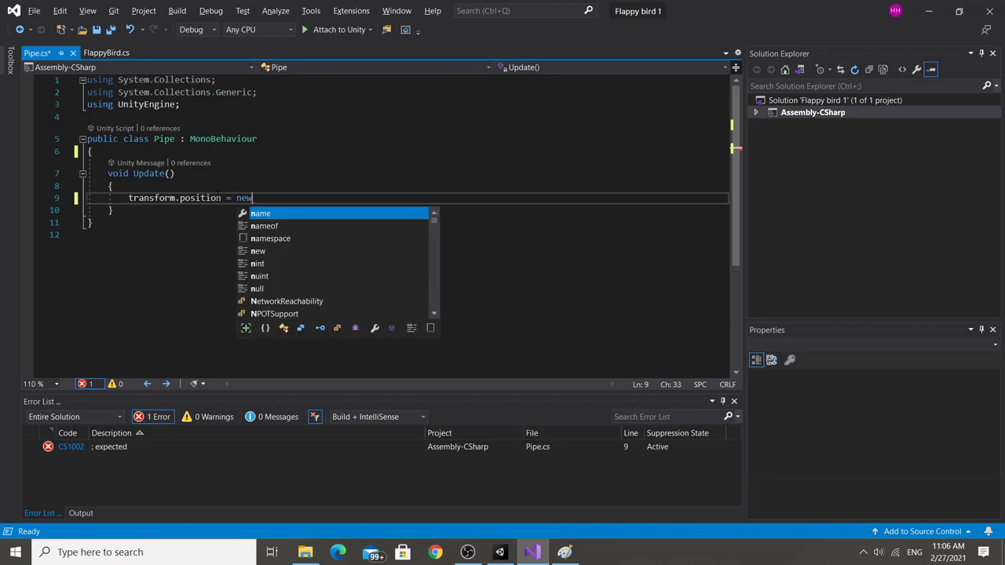
{"action": "type", "text": "e"}
{"action": "key", "text": "BackSpace"}
{"action": "key", "text": "BackSpace"}
{"action": "key", "text": "BackSpace"}
{"action": "key", "text": "BackSpace"}
{"action": "type", "text": "+= "}
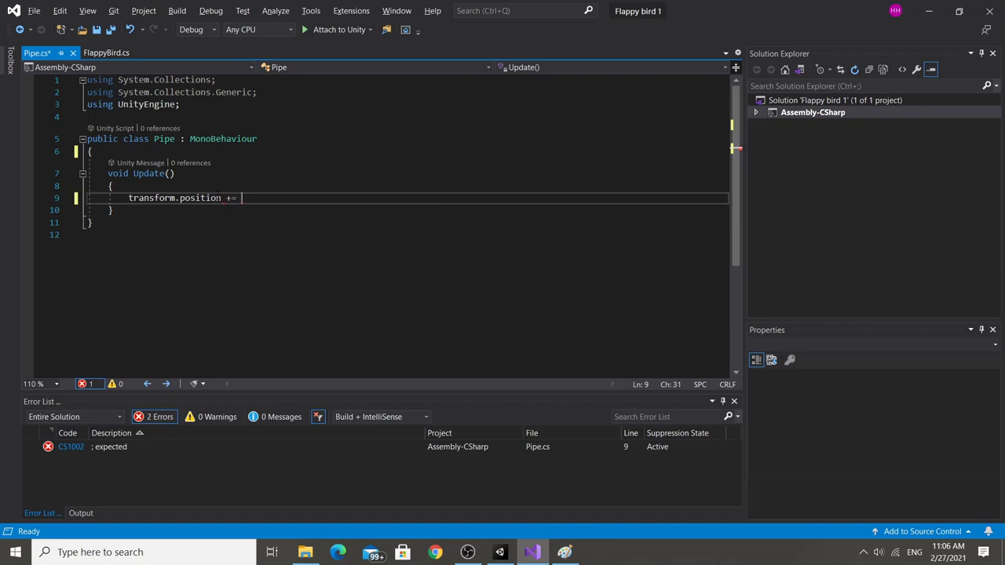
{"action": "type", "text": "new ve"}
{"action": "key", "text": "Up"}
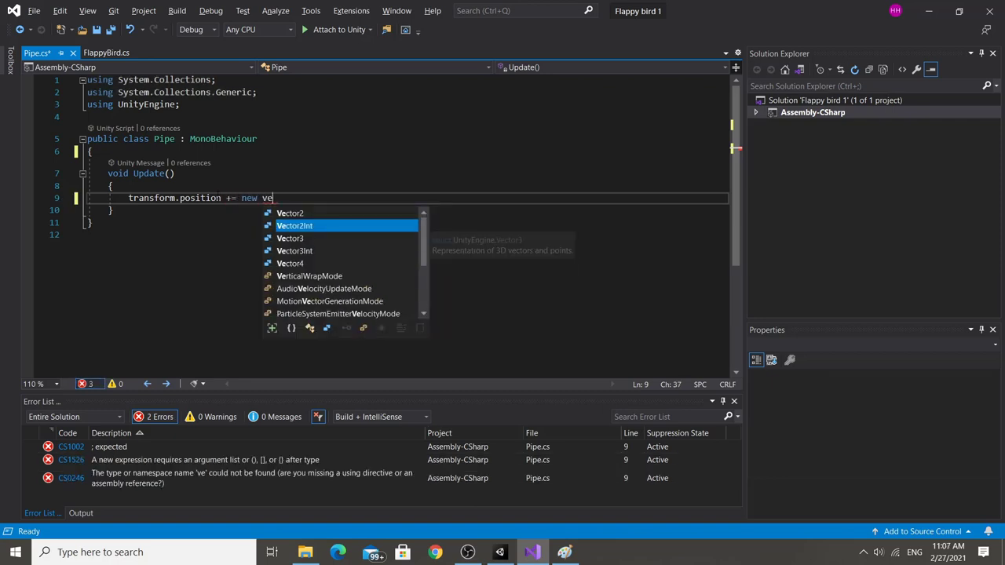
{"action": "key", "text": "Up"}
{"action": "type", "text": "."}
{"action": "key", "text": "BackSpace"}
{"action": "key", "text": "BackSpace"}
{"action": "key", "text": "BackSpace"}
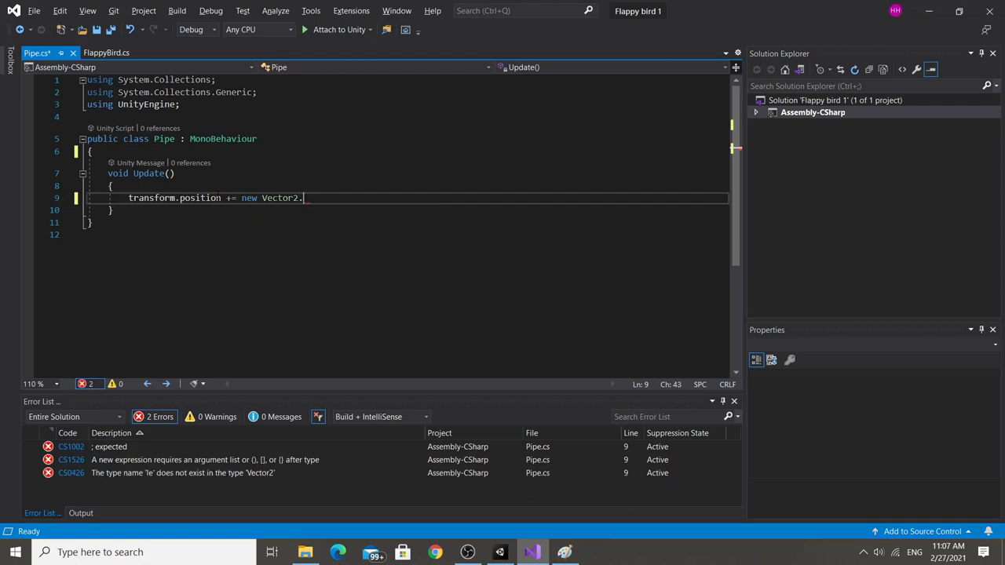
{"action": "key", "text": "BackSpace"}
{"action": "key", "text": "BackSpace"}
{"action": "key", "text": "BackSpace"}
{"action": "type", "text": "vec"}
{"action": "key", "text": "Tab"}
{"action": "type", "text": "."}
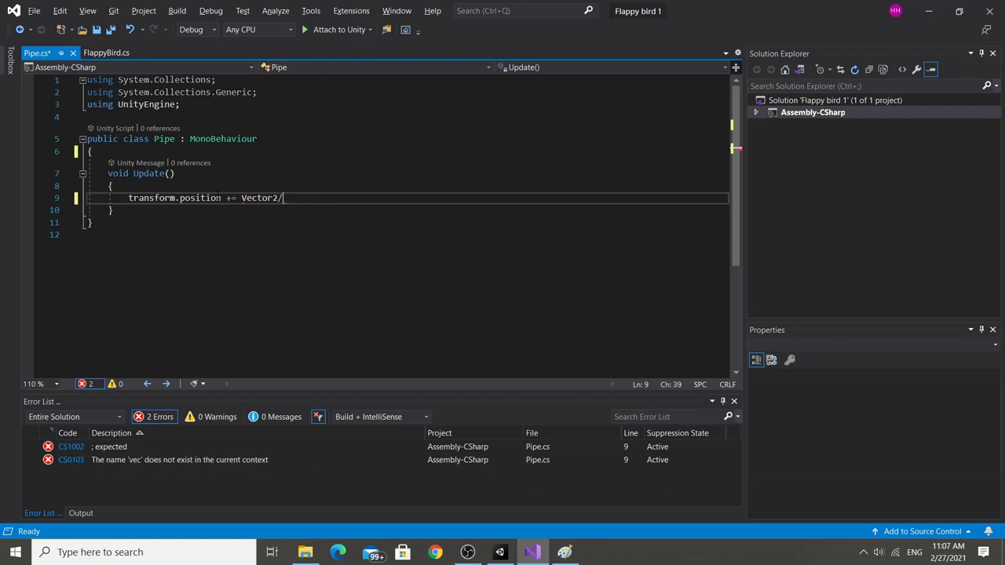
{"action": "type", "text": "lef"}
{"action": "key", "text": "Tab"}
{"action": "type", "text": "* "}
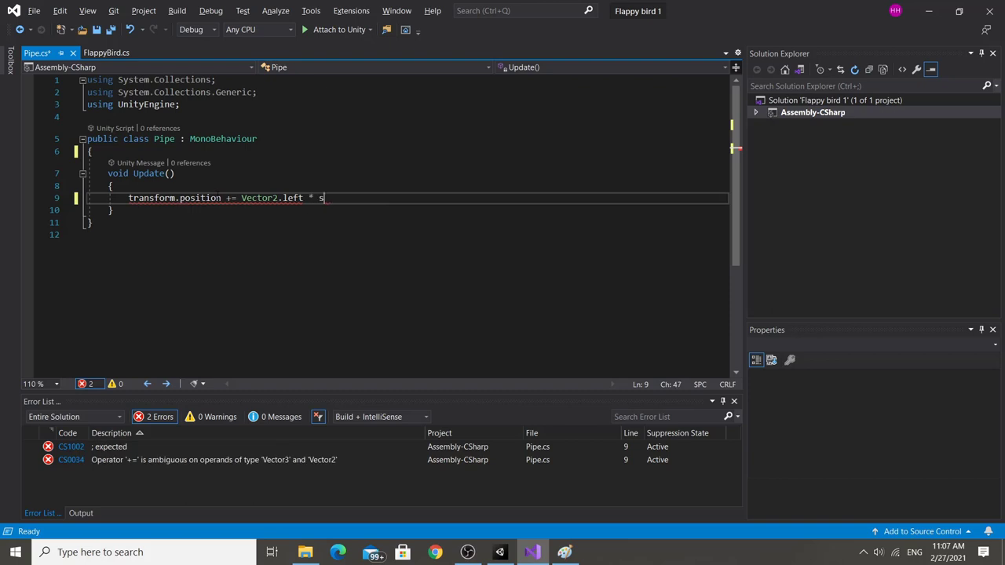
{"action": "type", "text": "speed;"}
{"action": "key", "text": "ctrl+s"}
Declare a public float speed field above Update and save the script.
{"action": "key", "text": "Up"}
{"action": "key", "text": "Up"}
{"action": "key", "text": "Up"}
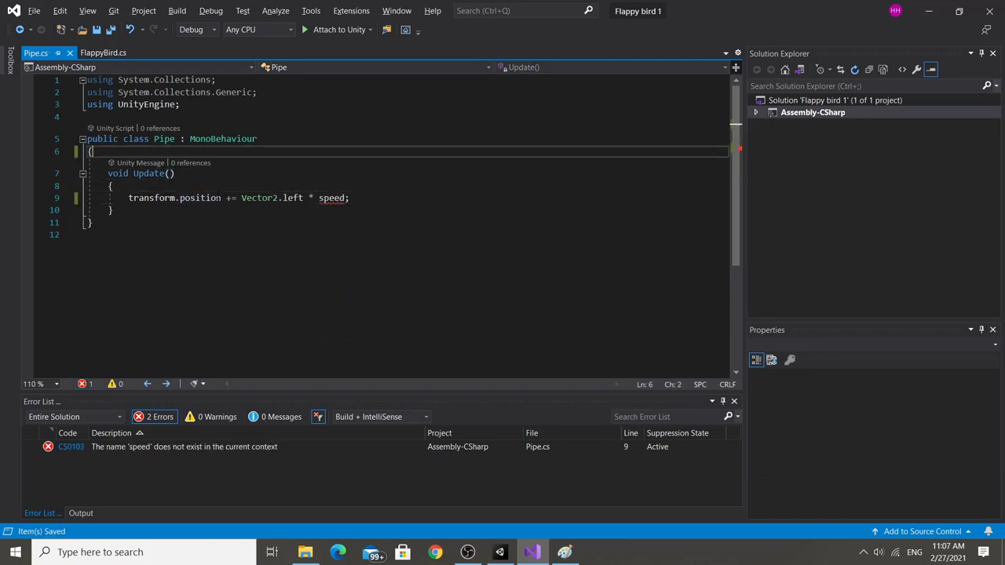
{"action": "key", "text": "Return"}
{"action": "key", "text": "Return"}
{"action": "key", "text": "Up"}
{"action": "type", "text": "public "}
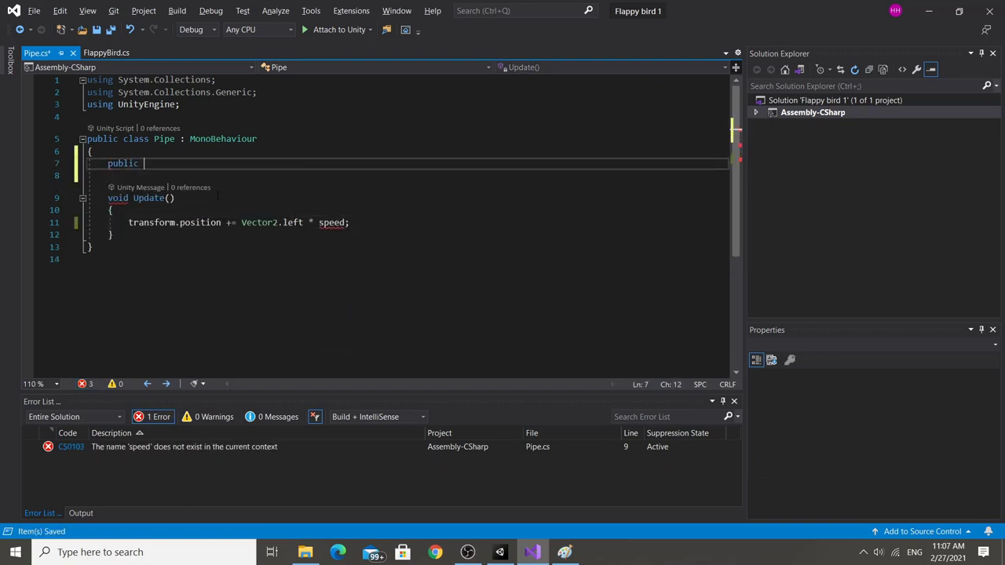
{"action": "type", "text": "float speed;"}
{"action": "key", "text": "ctrl+s"}
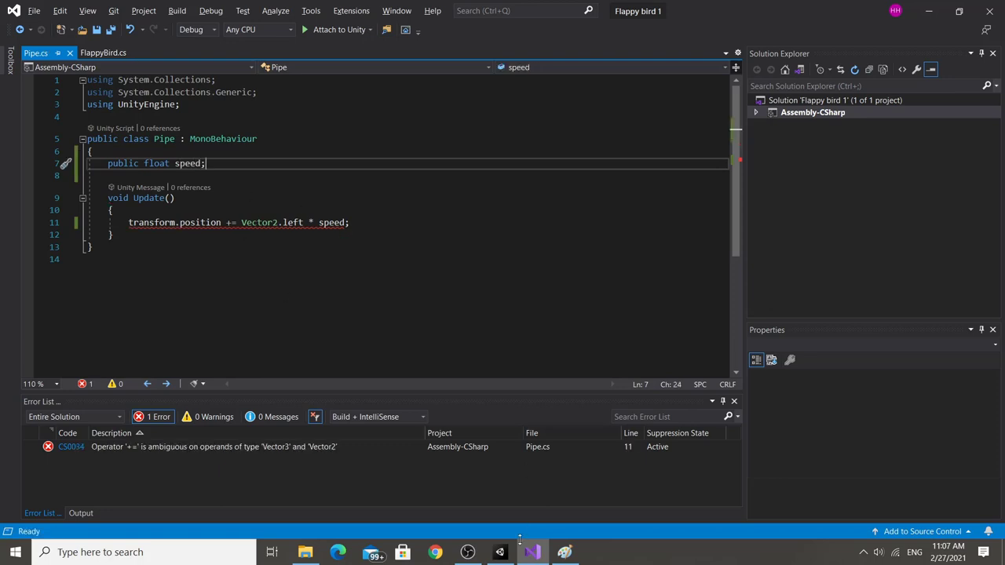
Jump to the CS0034 error, change Vector2 to Vector3 on line 11, and save.
{"action": "left_click", "coordinate": [499, 553]}
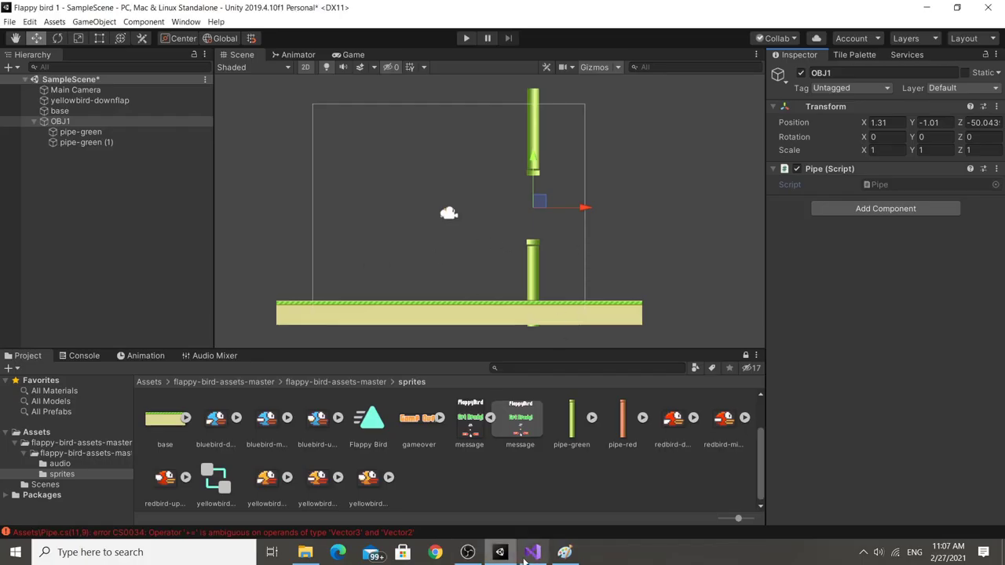
{"action": "left_click", "coordinate": [530, 554]}
{"action": "double_click", "coordinate": [242, 447]}
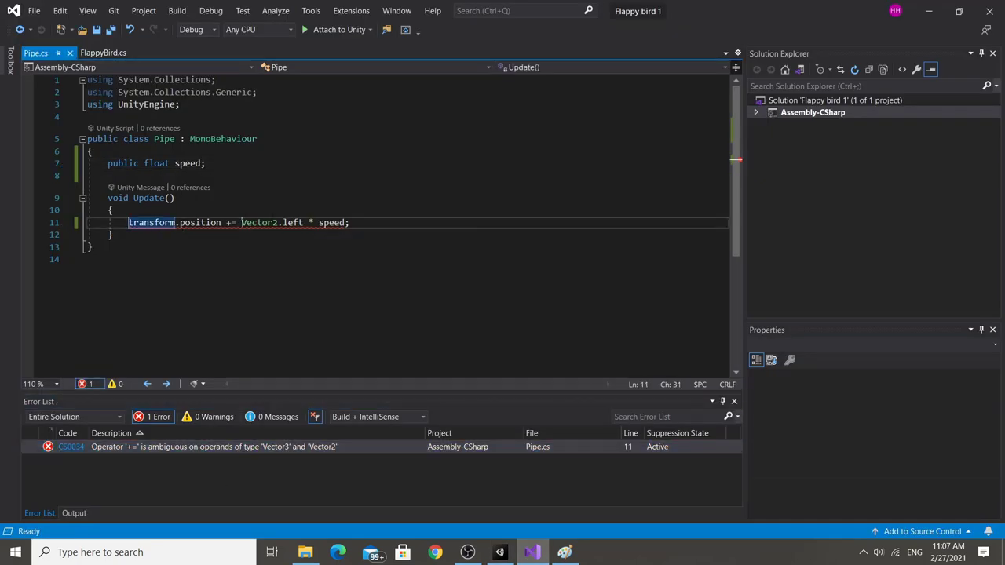
{"action": "left_click", "coordinate": [274, 223]}
{"action": "key", "text": "BackSpace"}
{"action": "type", "text": "3"}
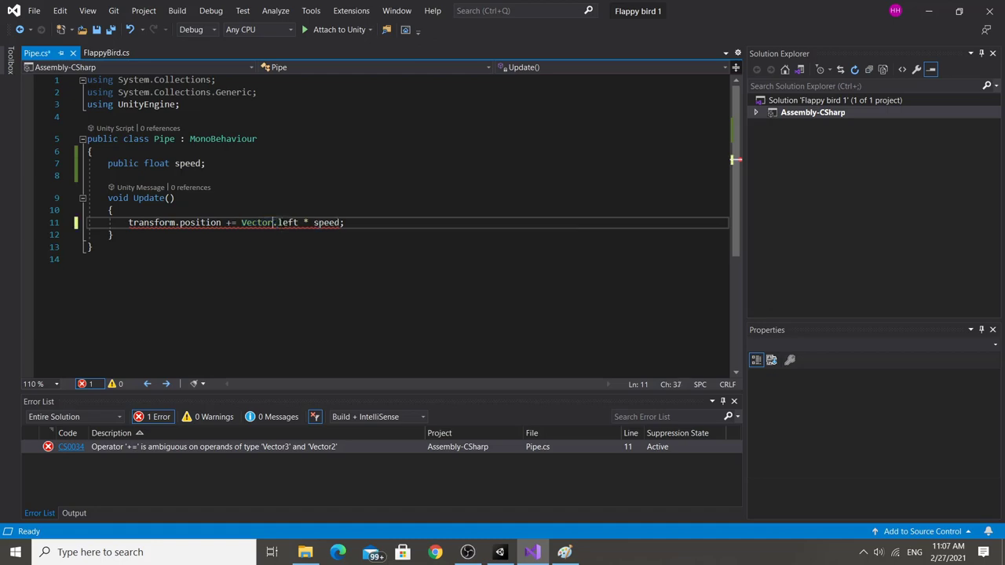
{"action": "key", "text": "ctrl+s"}
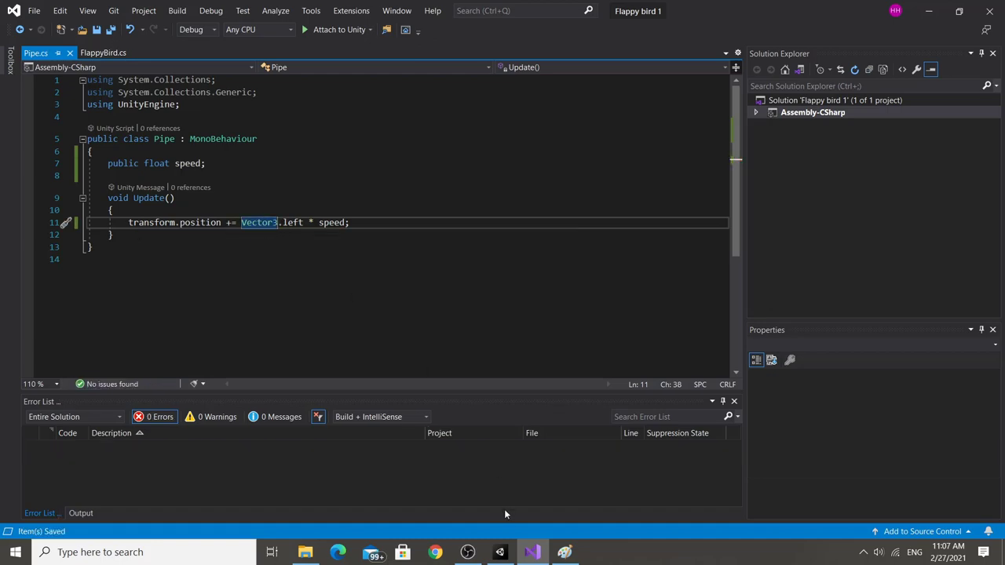
After Unity recompiles, review line 11 and select the word left.
{"action": "left_click", "coordinate": [504, 558]}
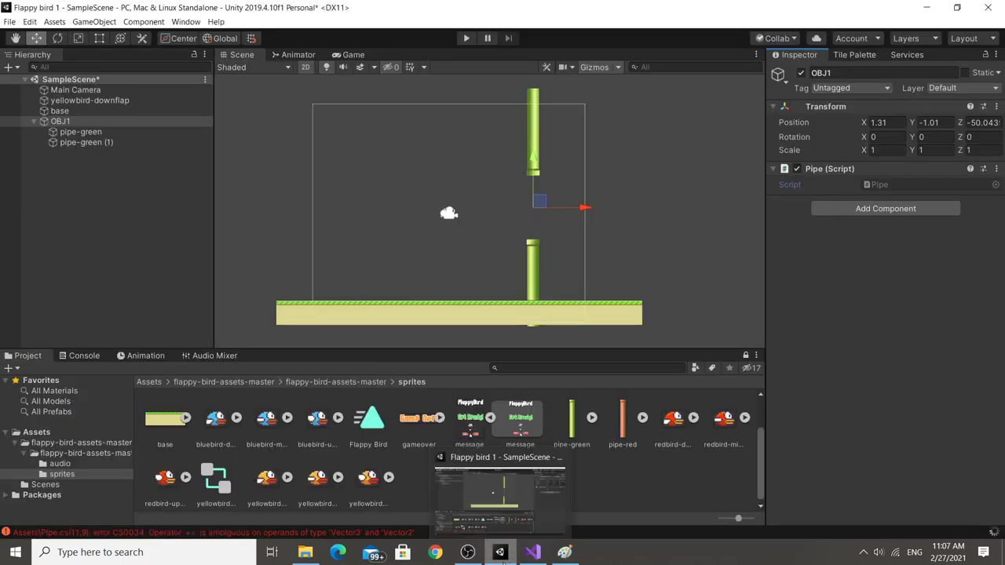
{"action": "left_click", "coordinate": [533, 552]}
{"action": "left_click", "coordinate": [284, 223]}
{"action": "double_click", "coordinate": [292, 223]}
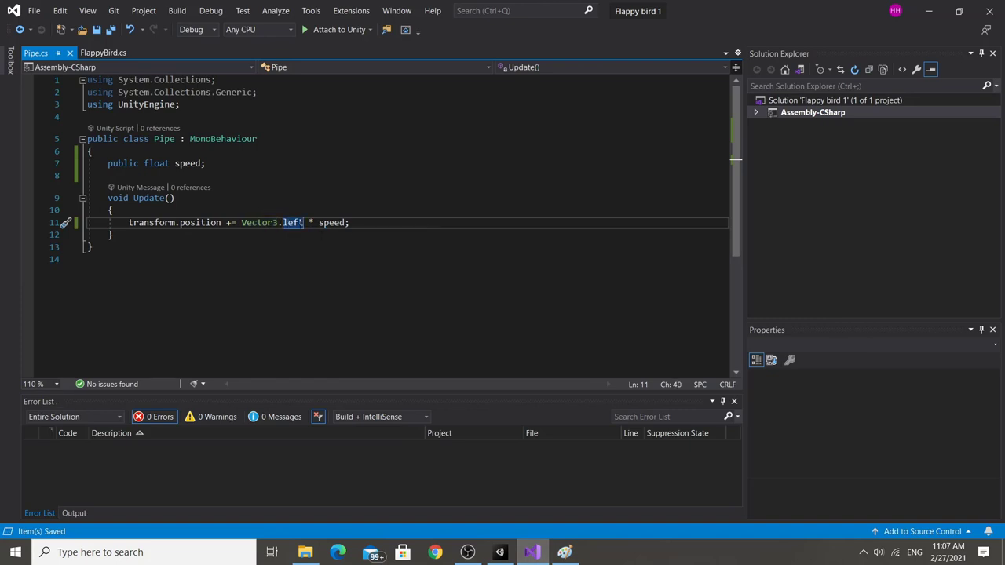
Run and stop a play test in Unity, then select OBJ1's Speed field, still at 0.
{"action": "left_click", "coordinate": [500, 552]}
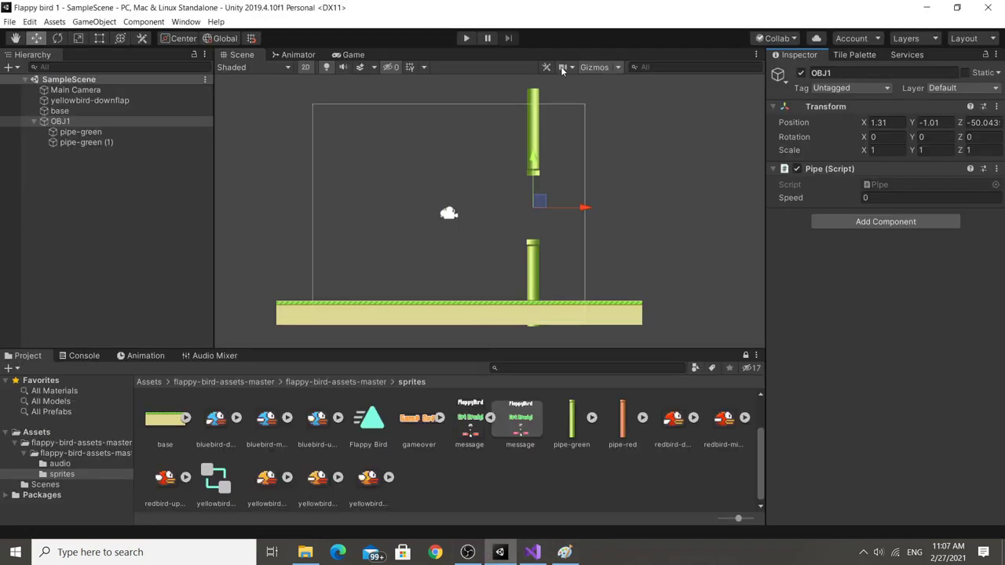
{"action": "left_click", "coordinate": [469, 37]}
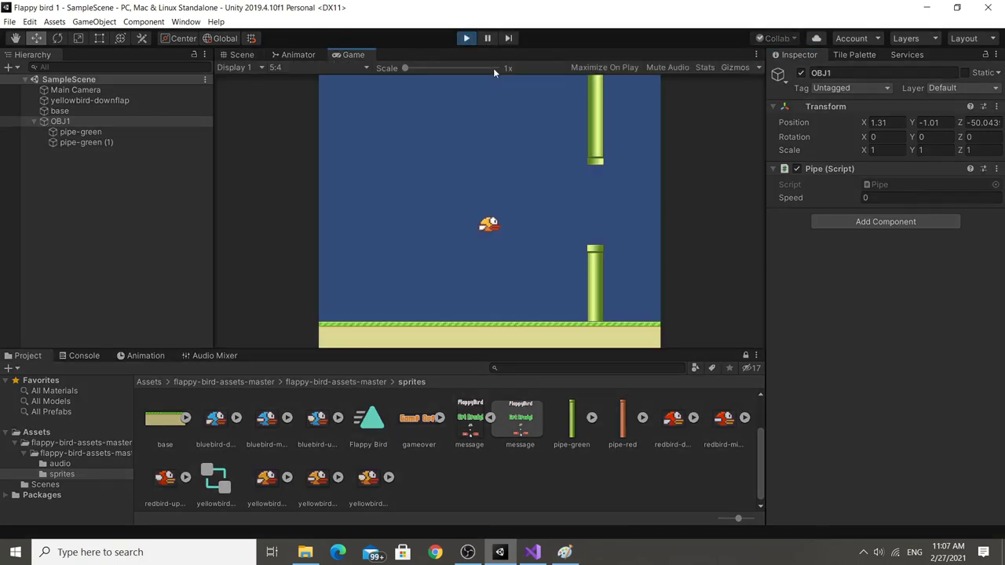
{"action": "left_click", "coordinate": [468, 39]}
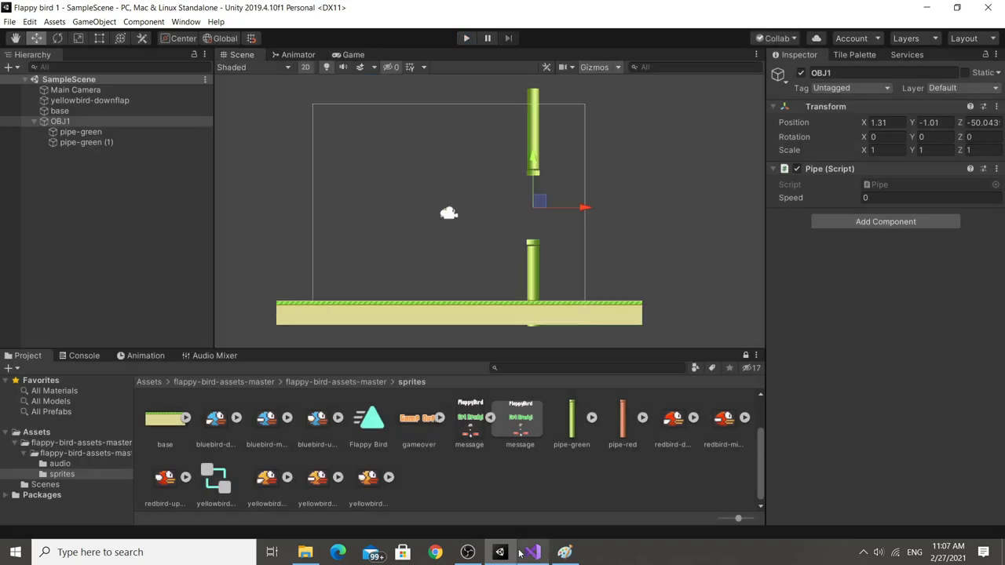
{"action": "left_click", "coordinate": [533, 552]}
{"action": "left_click", "coordinate": [499, 552]}
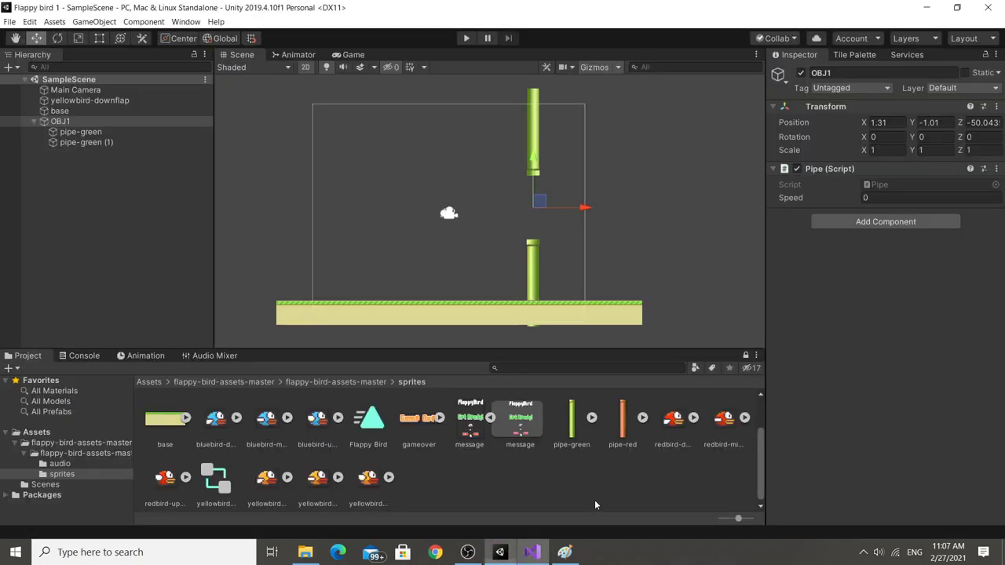
{"action": "left_click", "coordinate": [919, 197]}
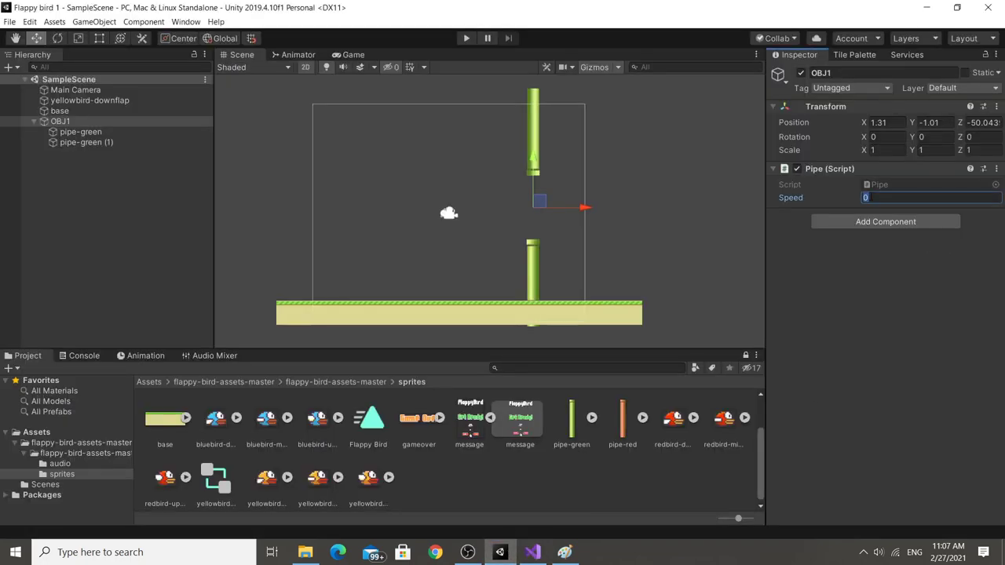
{"action": "type", "text": "5"}
Play-test the pipes with Speed 5, then stop and edit the Speed value again.
{"action": "key", "text": "ctrl+s"}
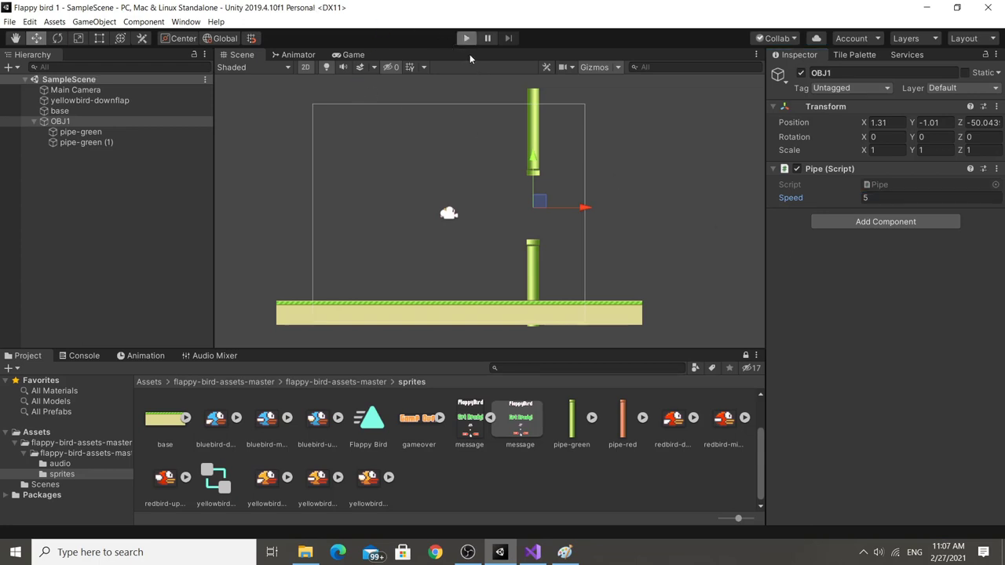
{"action": "left_click", "coordinate": [467, 38]}
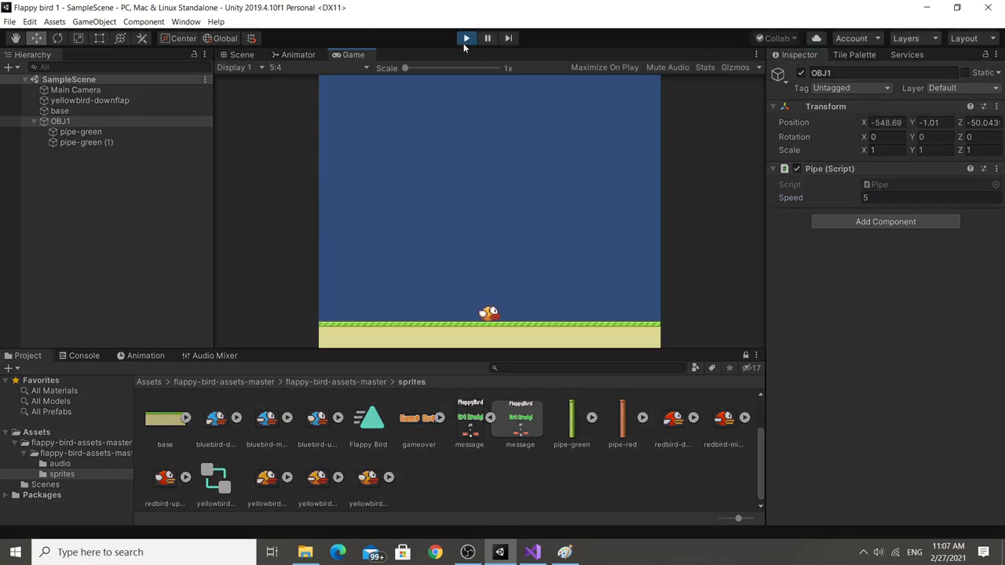
{"action": "left_click", "coordinate": [467, 39]}
{"action": "left_click", "coordinate": [937, 198]}
{"action": "type", "text": "1"}
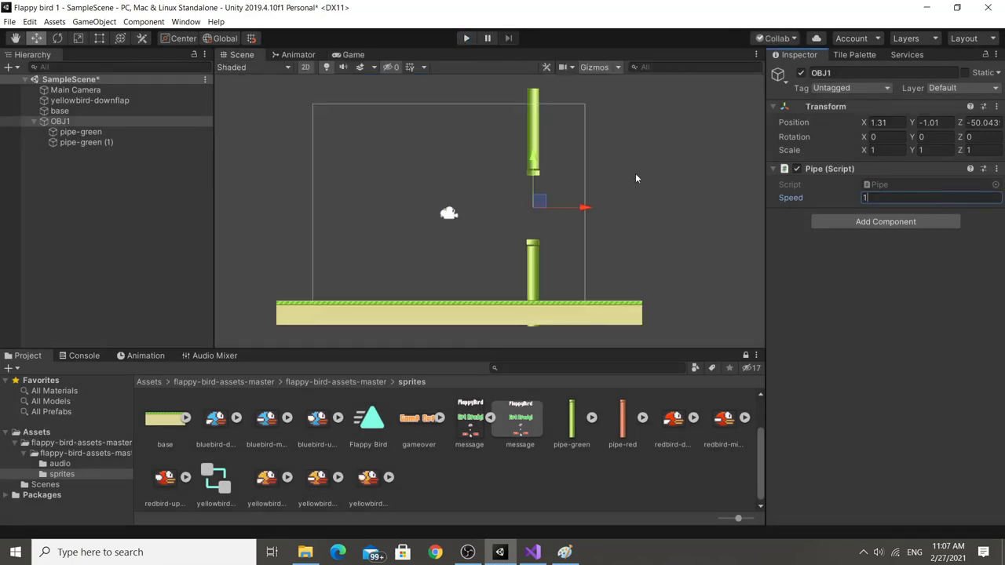
Play-test with Speed 1, then stop and edit Speed once more to 0.1.
{"action": "key", "text": "Return"}
{"action": "left_click", "coordinate": [467, 39]}
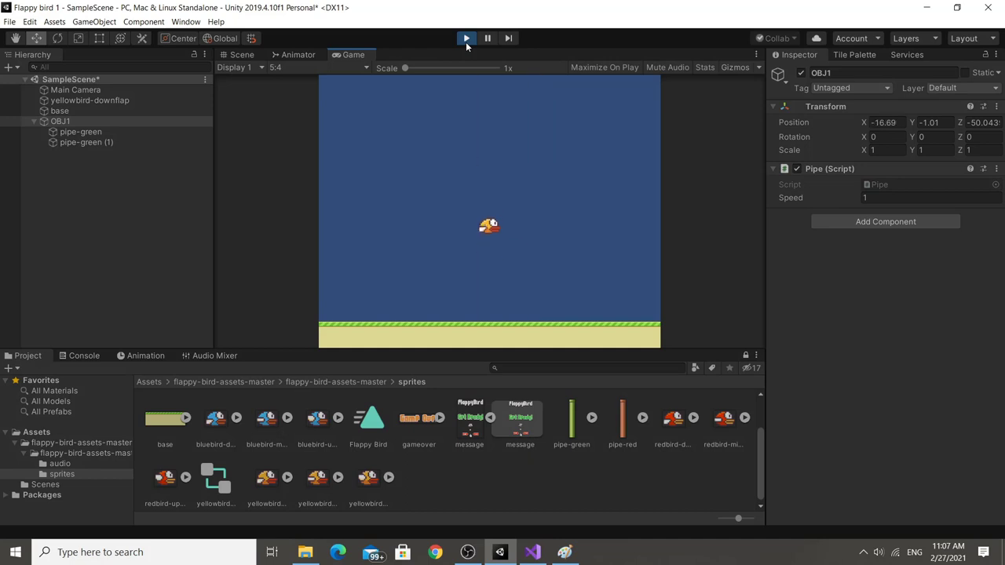
{"action": "left_click", "coordinate": [466, 41]}
{"action": "left_click", "coordinate": [931, 200]}
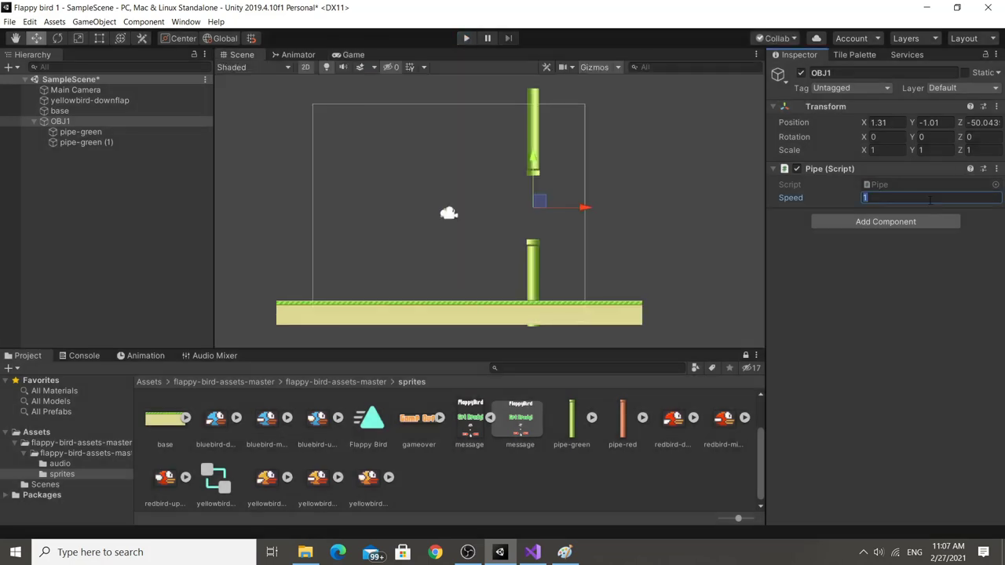
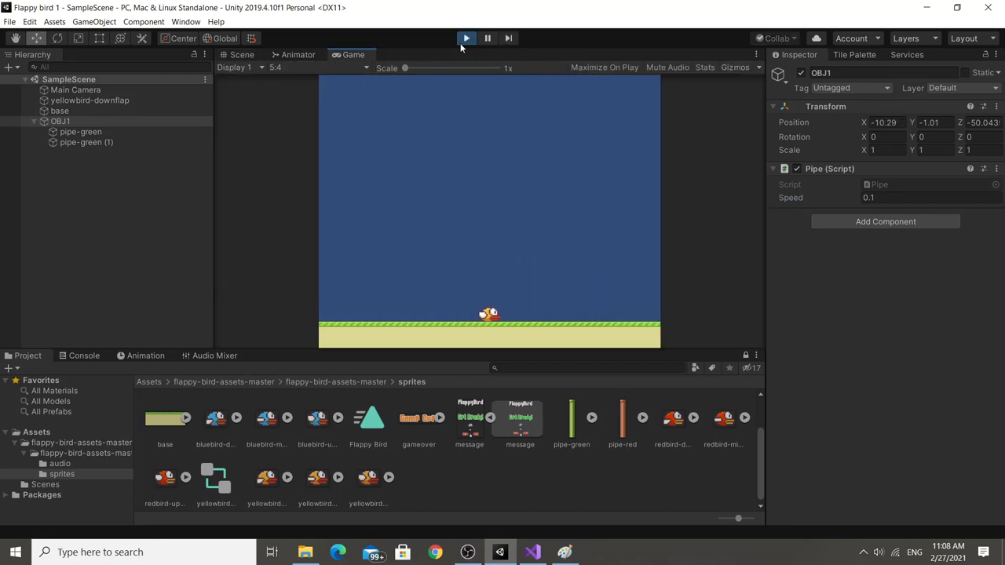
Multiply line 11's pipe movement by Time.deltaTime and save Pipe.cs.
{"action": "left_click", "coordinate": [461, 43]}
{"action": "left_click", "coordinate": [533, 552]}
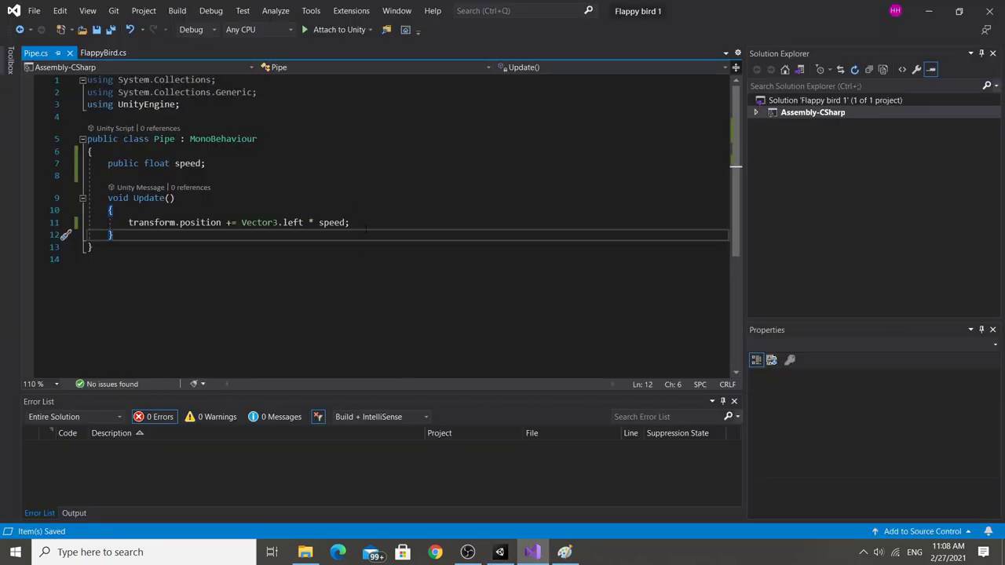
{"action": "double_click", "coordinate": [331, 222]}
{"action": "left_click", "coordinate": [500, 552]}
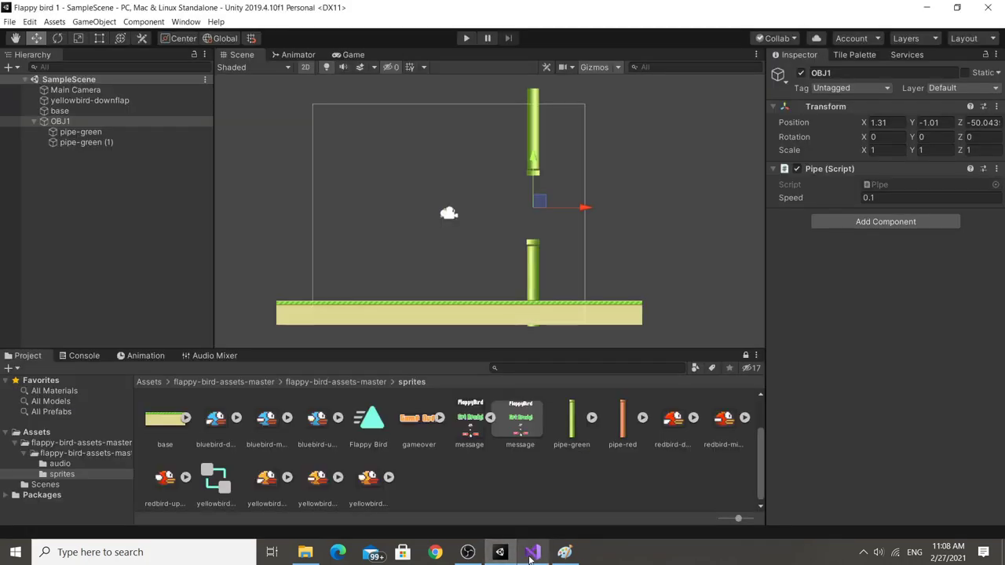
{"action": "left_click", "coordinate": [533, 552]}
{"action": "type", "text": "*"}
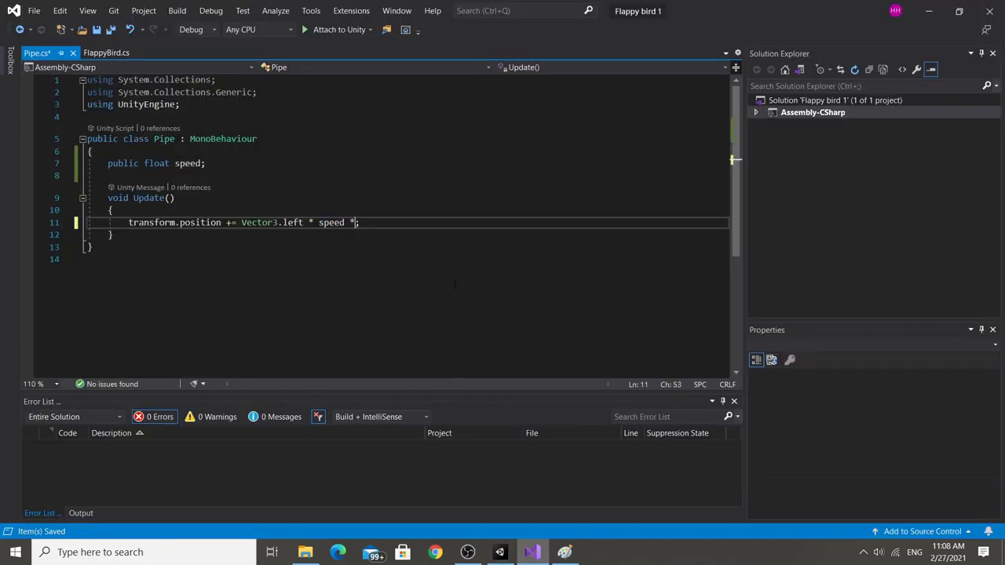
{"action": "type", "text": " ti"}
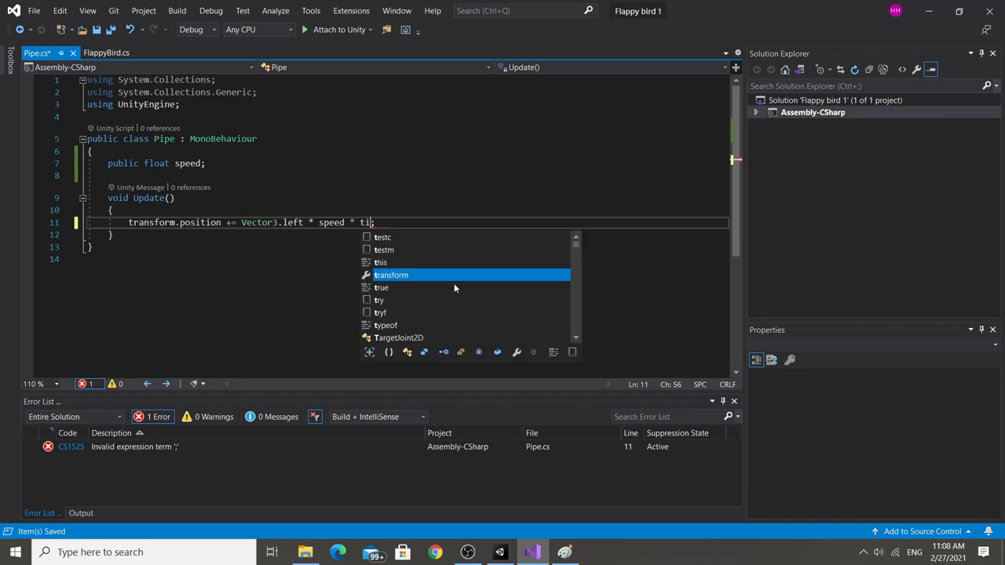
{"action": "type", "text": "m/"}
{"action": "key", "text": "BackSpace"}
{"action": "type", "text": ".del"}
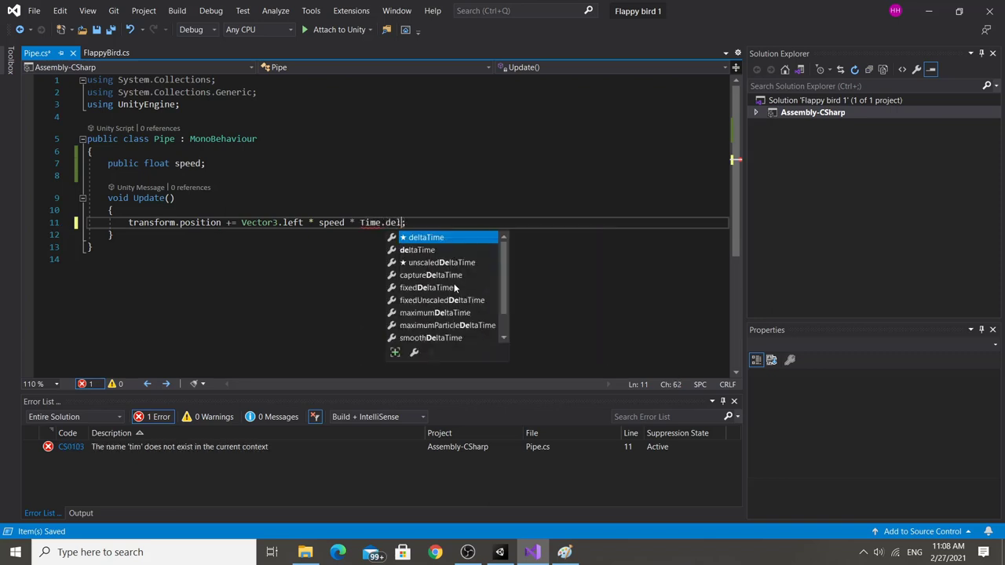
{"action": "key", "text": "Tab"}
{"action": "key", "text": "ctrl+s"}
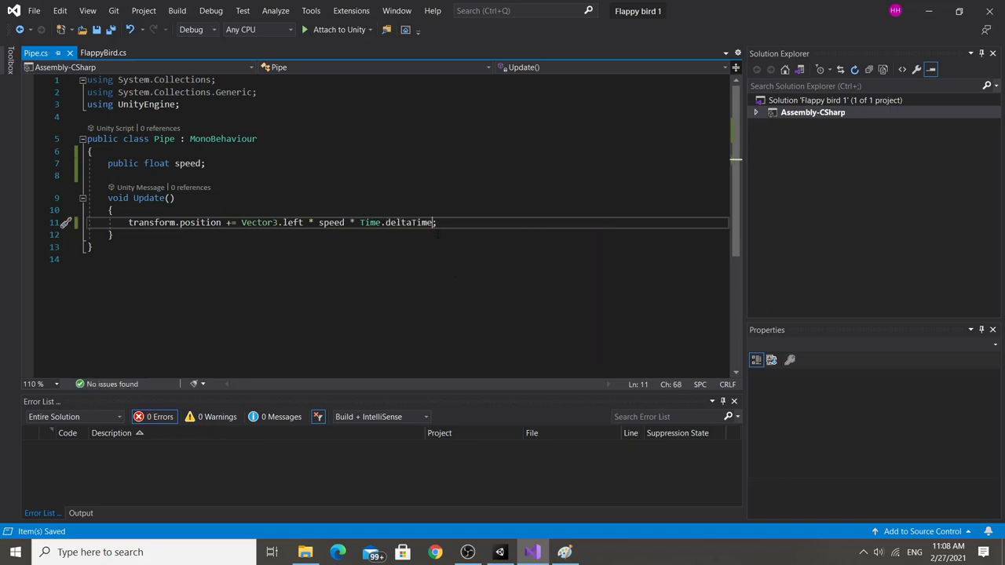
Highlight Time.deltaTime and the Update method to point out the change.
{"action": "left_click_drag", "start_coordinate": [433, 223], "coordinate": [360, 223]}
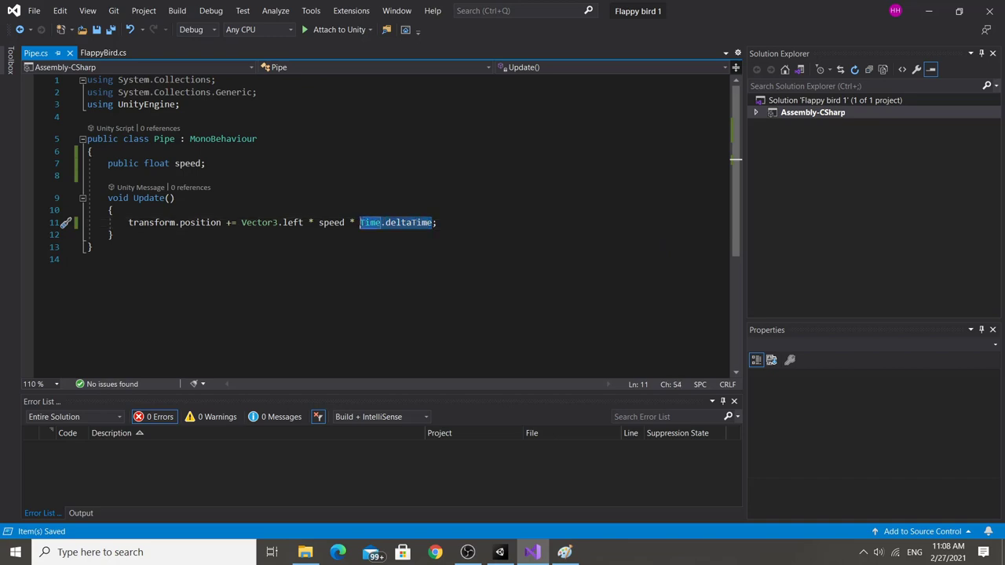
{"action": "left_click", "coordinate": [370, 223]}
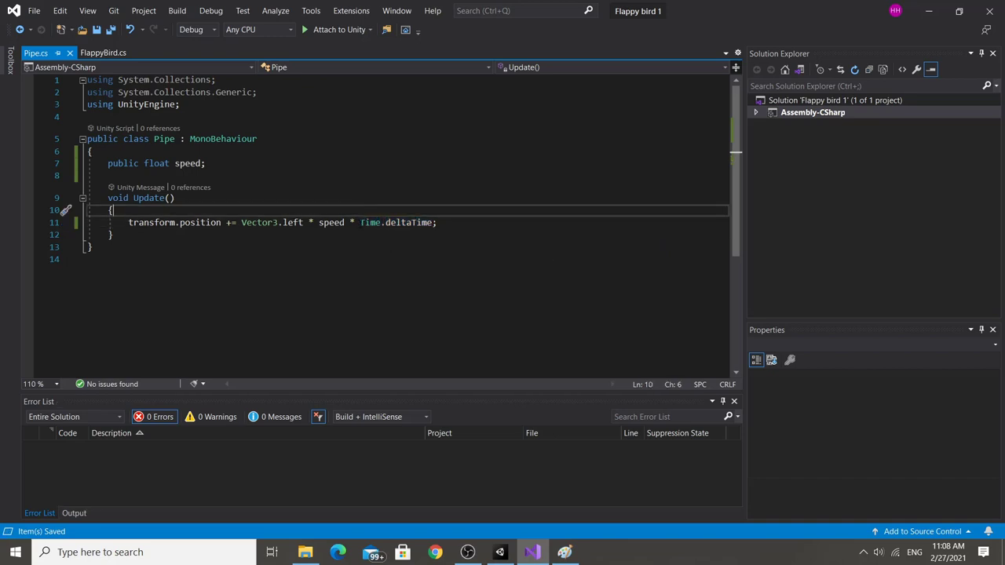
{"action": "left_click_drag", "start_coordinate": [361, 223], "coordinate": [433, 223]}
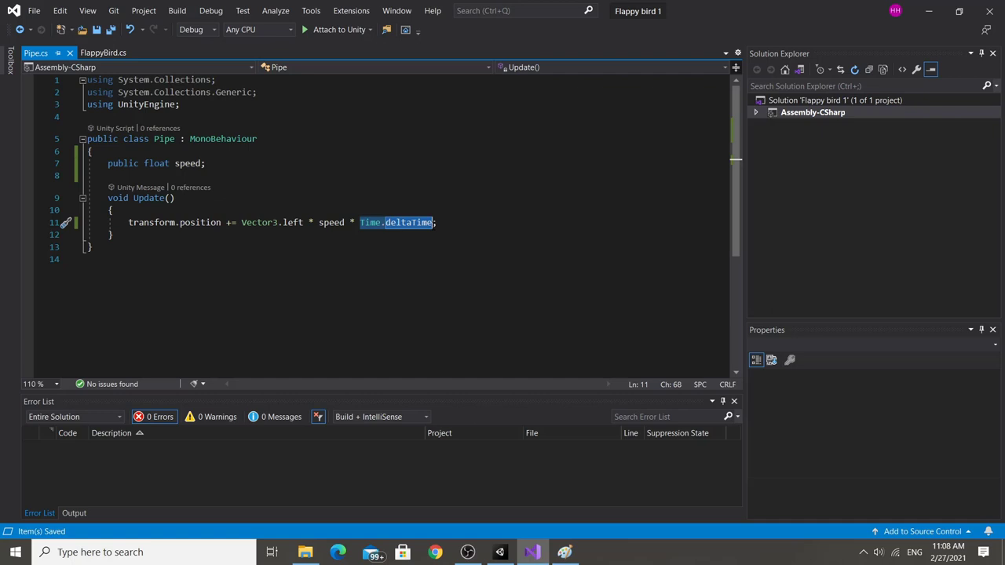
{"action": "left_click_drag", "start_coordinate": [114, 235], "coordinate": [117, 199]}
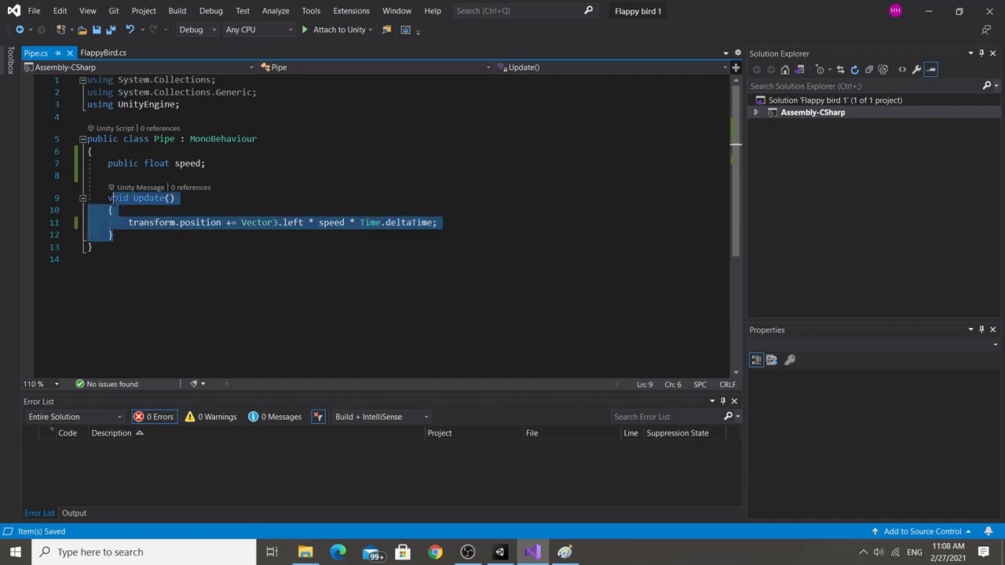
{"action": "left_click", "coordinate": [134, 206]}
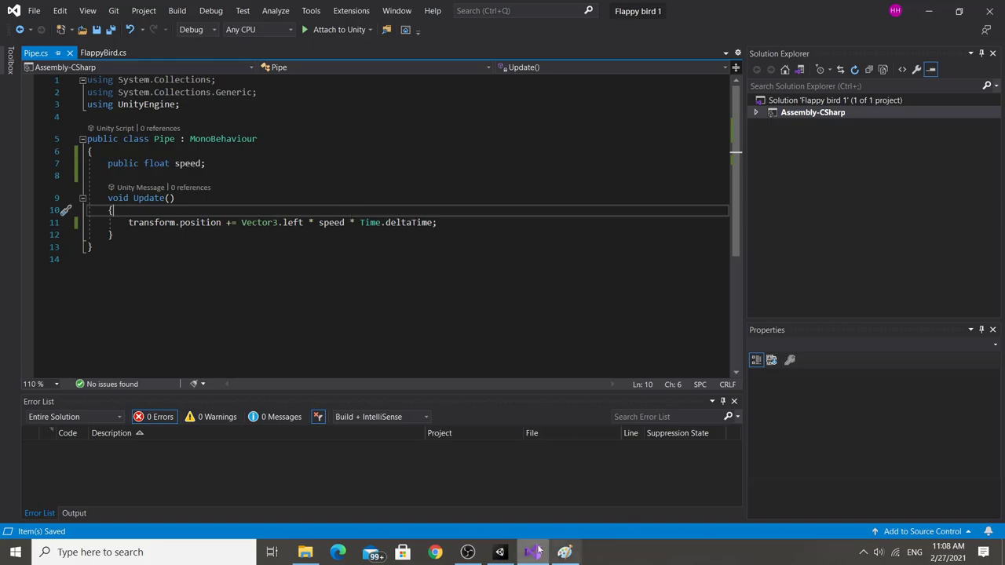
{"action": "left_click", "coordinate": [499, 553]}
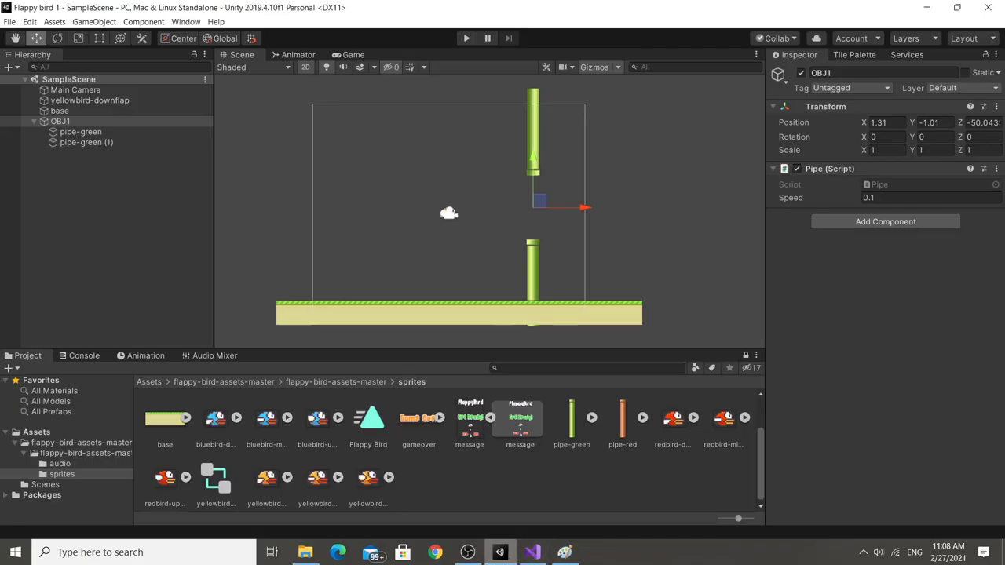
Move the OBJ1 pipe pair further right, check the camera framing, and start a play test.
{"action": "mouse_move", "coordinate": [585, 208]}
{"action": "left_mouse_down"}
{"action": "mouse_move", "coordinate": [690, 221]}
{"action": "mouse_move", "coordinate": [624, 205]}
{"action": "mouse_move", "coordinate": [685, 205]}
{"action": "mouse_move", "coordinate": [621, 208]}
{"action": "left_mouse_up"}
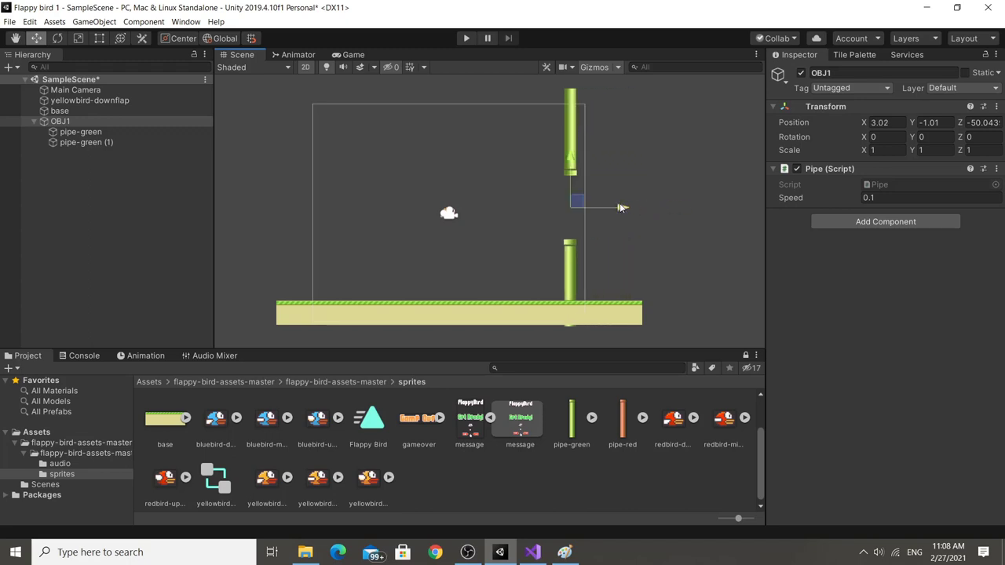
{"action": "scroll", "coordinate": [609, 242], "scroll_direction": "down", "scroll_amount": 1}
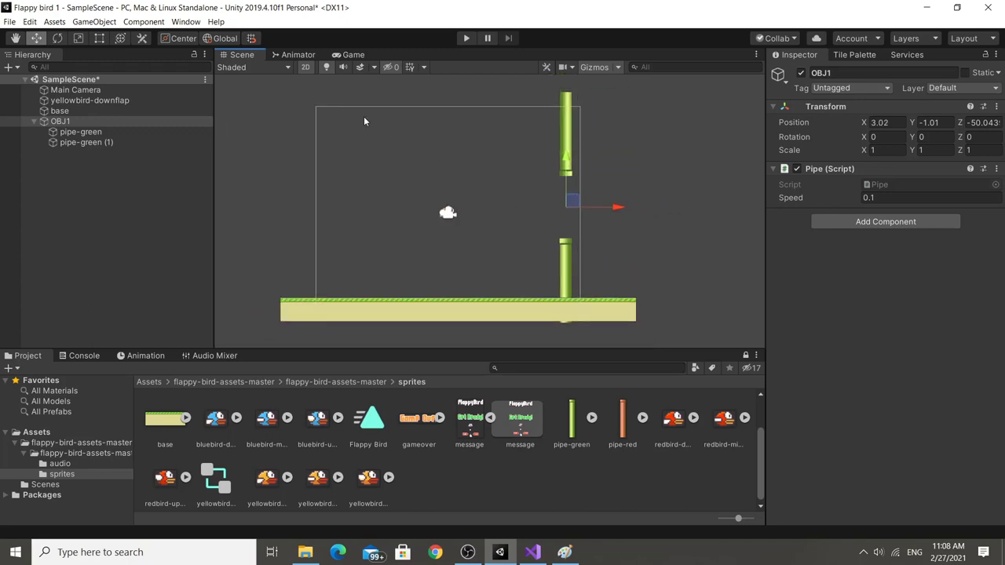
{"action": "left_click", "coordinate": [353, 54]}
{"action": "left_click", "coordinate": [237, 54]}
{"action": "left_click", "coordinate": [467, 37]}
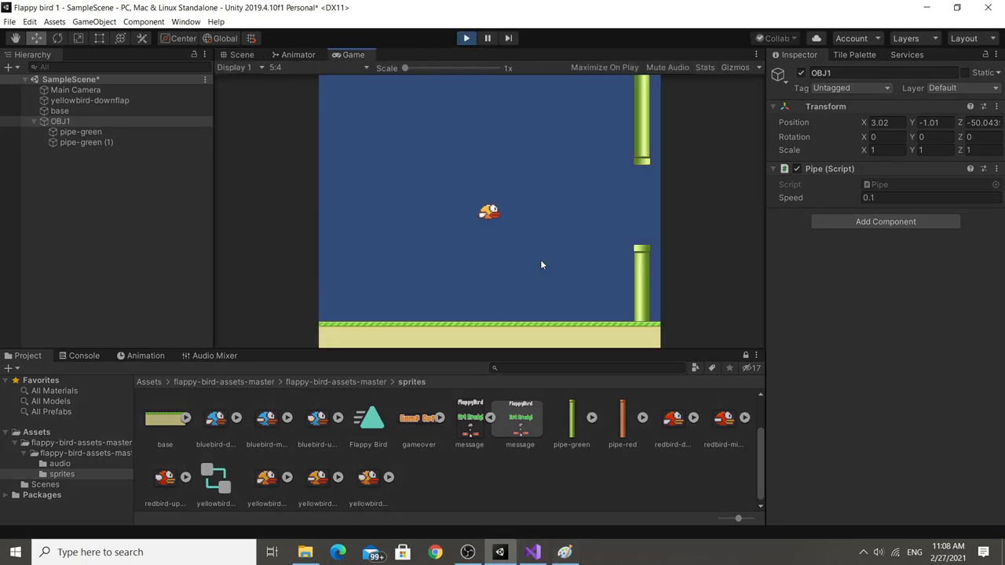
Set OBJ1's Pipe Speed to 2 after trying 1, save the scene, and select both green pipes.
{"action": "left_click", "coordinate": [942, 197]}
{"action": "type", "text": "1"}
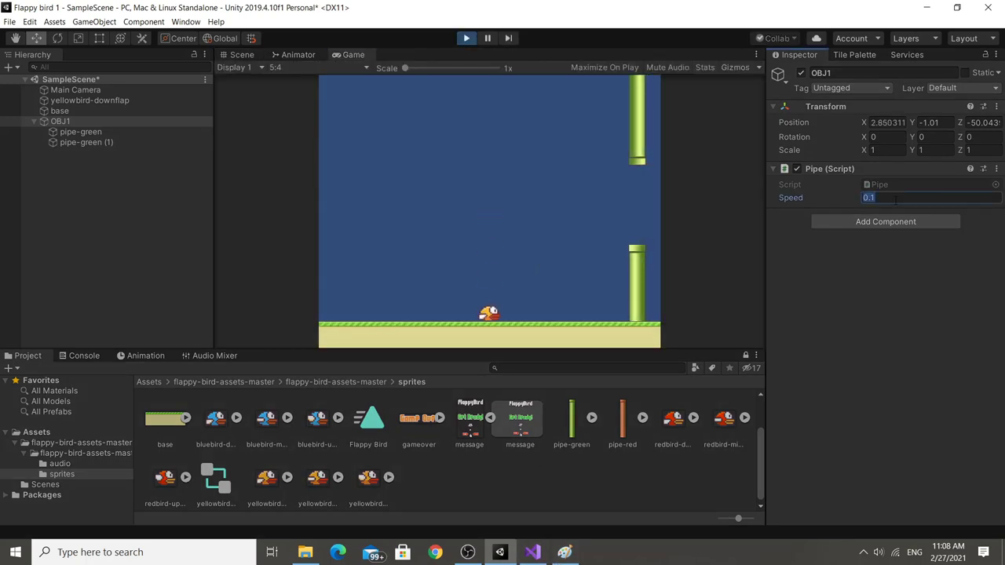
{"action": "key", "text": "Return"}
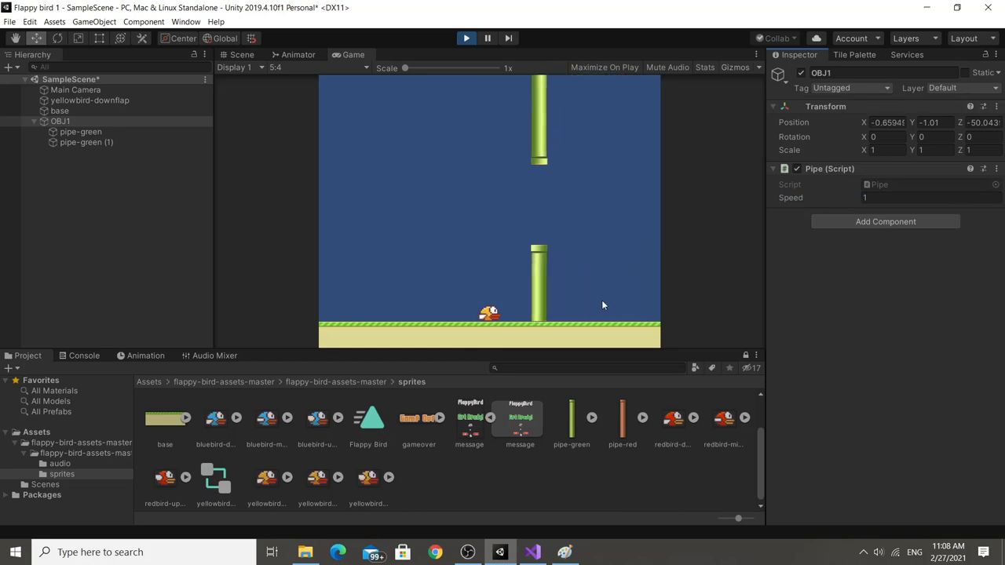
{"action": "left_click", "coordinate": [467, 38]}
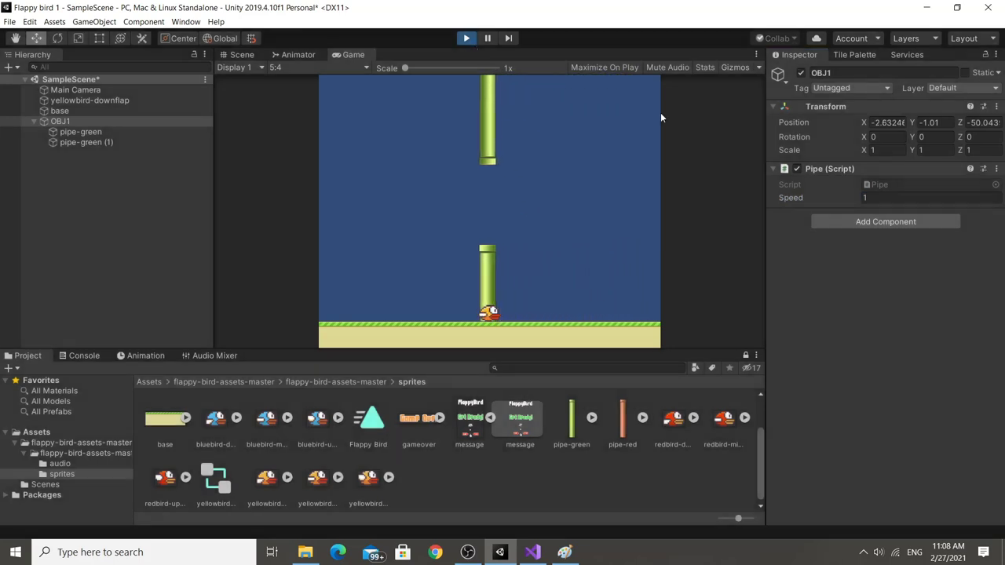
{"action": "left_click", "coordinate": [882, 200]}
{"action": "type", "text": "2"}
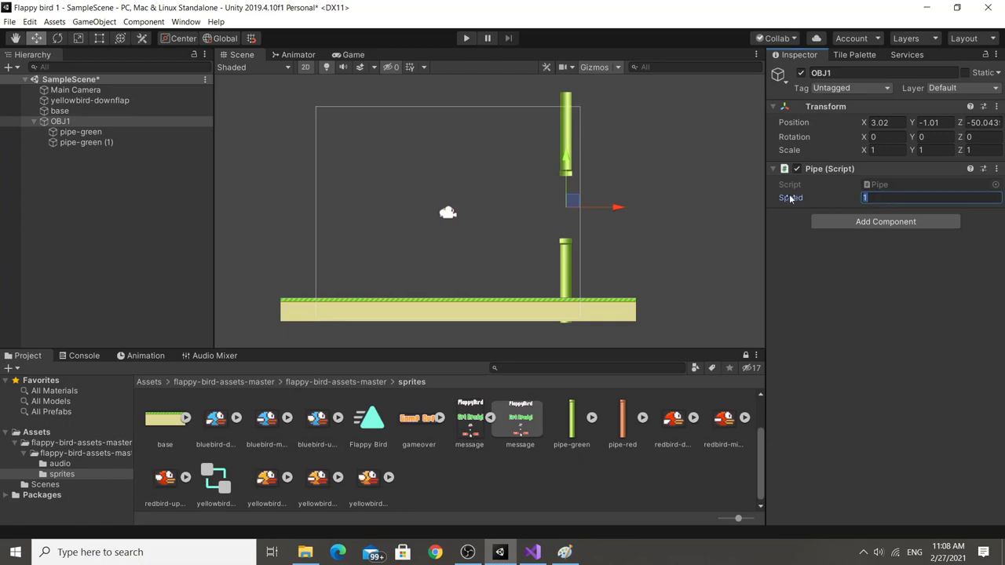
{"action": "left_click", "coordinate": [870, 314]}
{"action": "key", "text": "ctrl+s"}
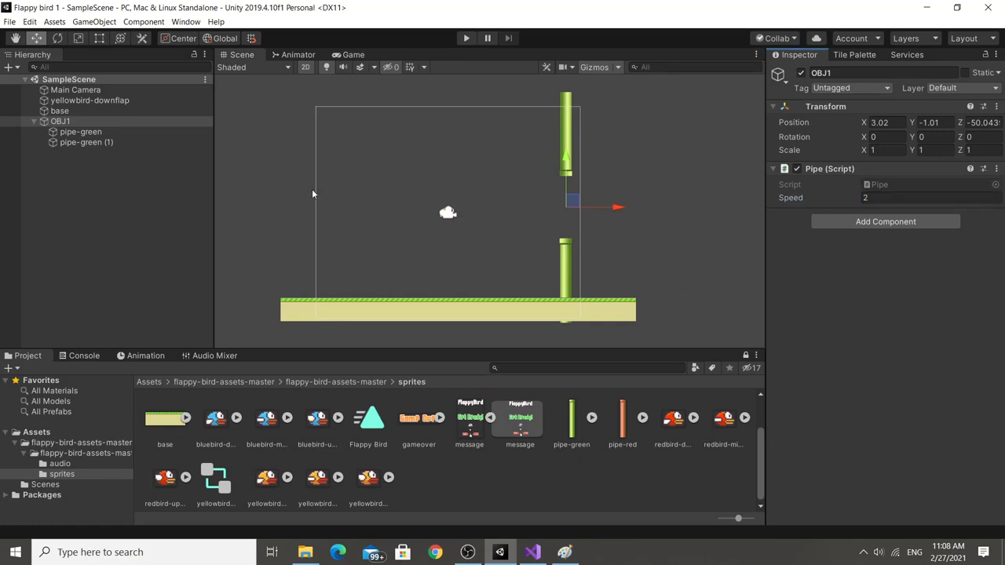
{"action": "left_click", "coordinate": [126, 138]}
{"action": "left_click", "coordinate": [124, 130], "text": "shift"}
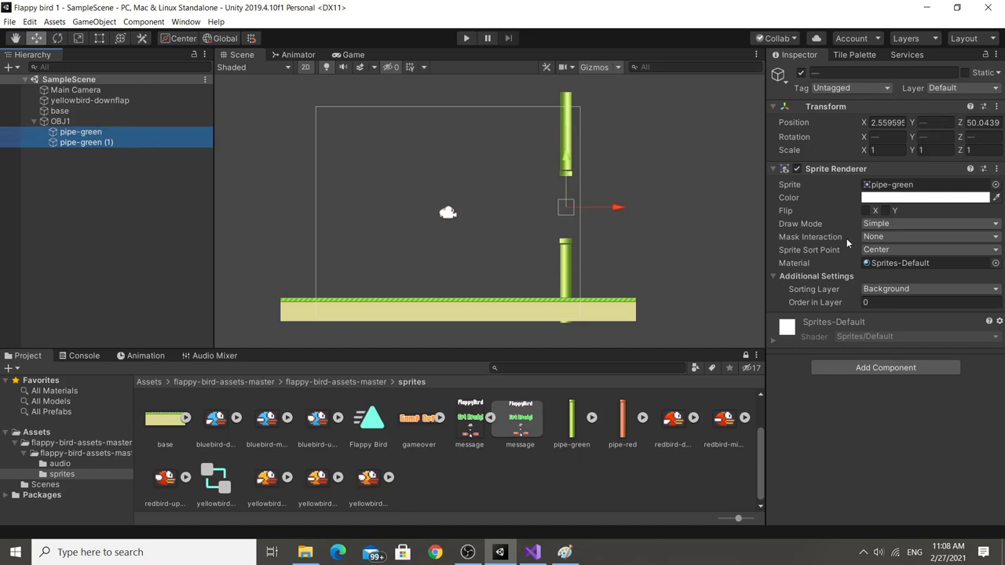
Add a Box Collider 2D to both pipes and show the upper pipe's collider bounds.
{"action": "left_click", "coordinate": [905, 363]}
{"action": "type", "text": "box"}
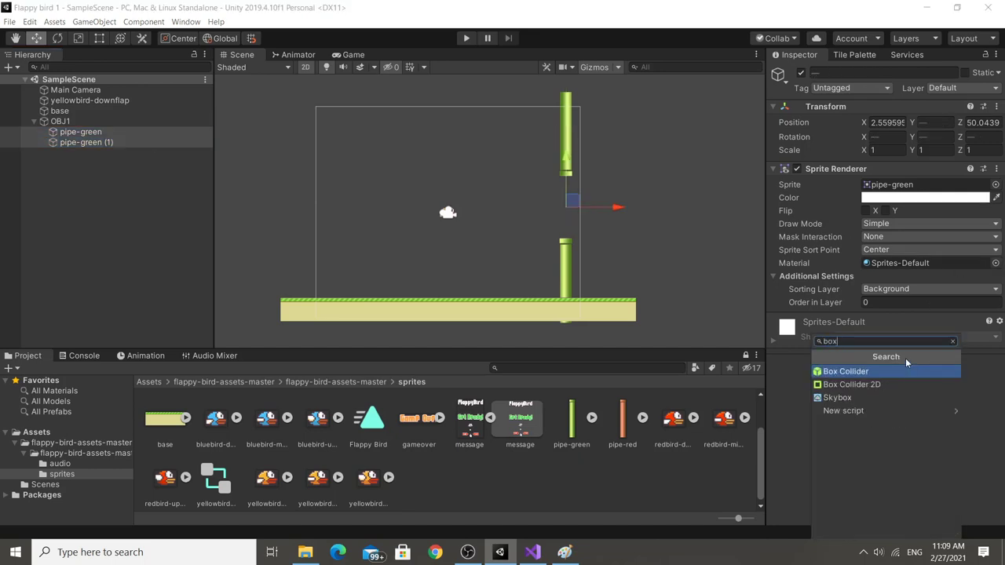
{"action": "key", "text": "Down"}
{"action": "key", "text": "Return"}
{"action": "left_click", "coordinate": [180, 142]}
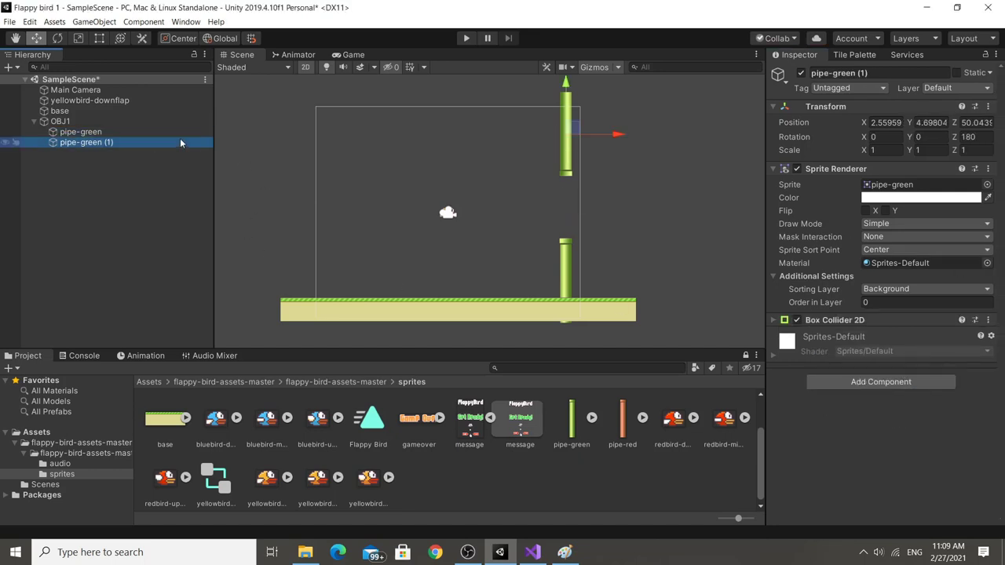
{"action": "double_click", "coordinate": [180, 142]}
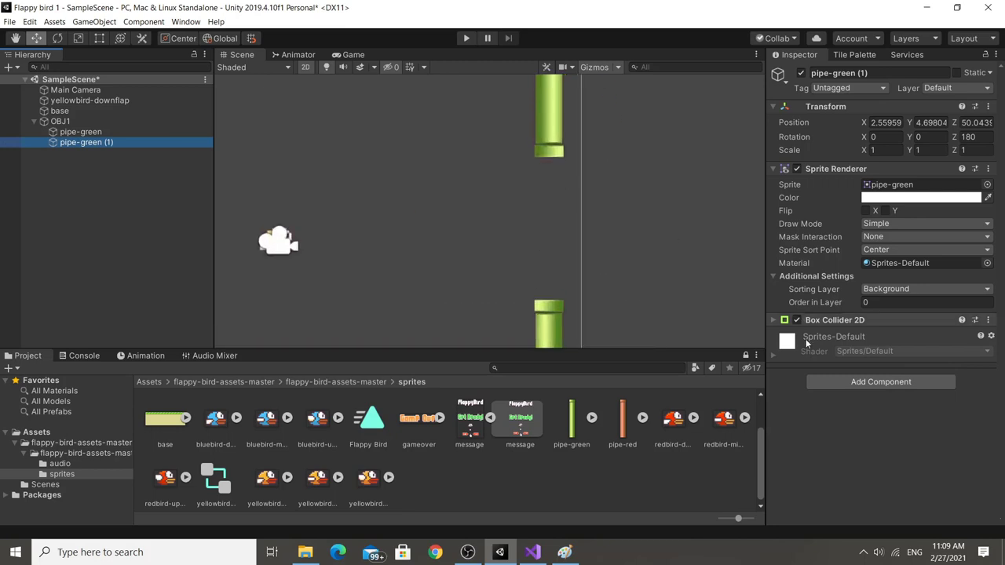
{"action": "left_click", "coordinate": [773, 325]}
{"action": "left_click", "coordinate": [773, 325]}
{"action": "left_click", "coordinate": [870, 337]}
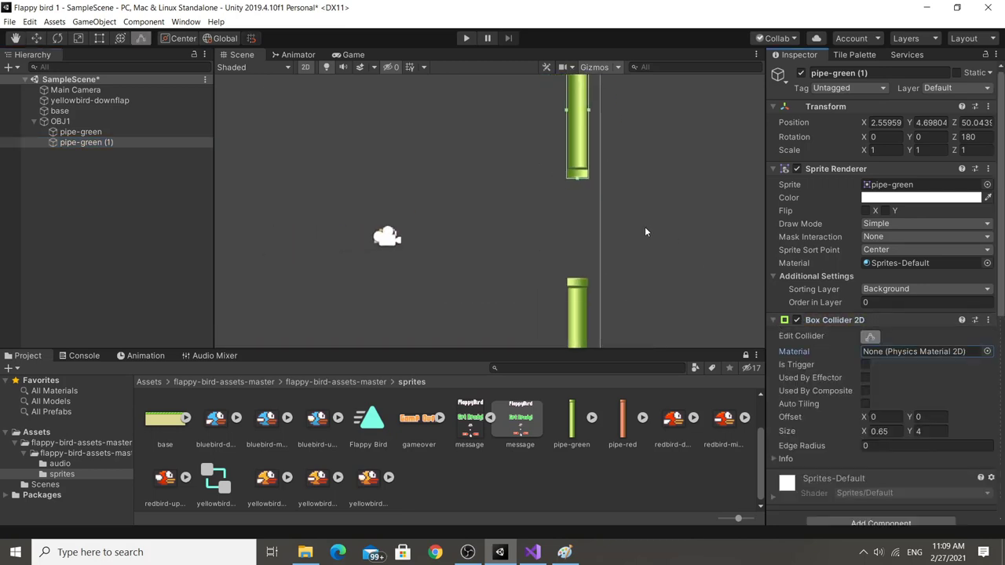
Play-test the colliders and review the Update method in Pipe.cs.
{"action": "left_click", "coordinate": [467, 38]}
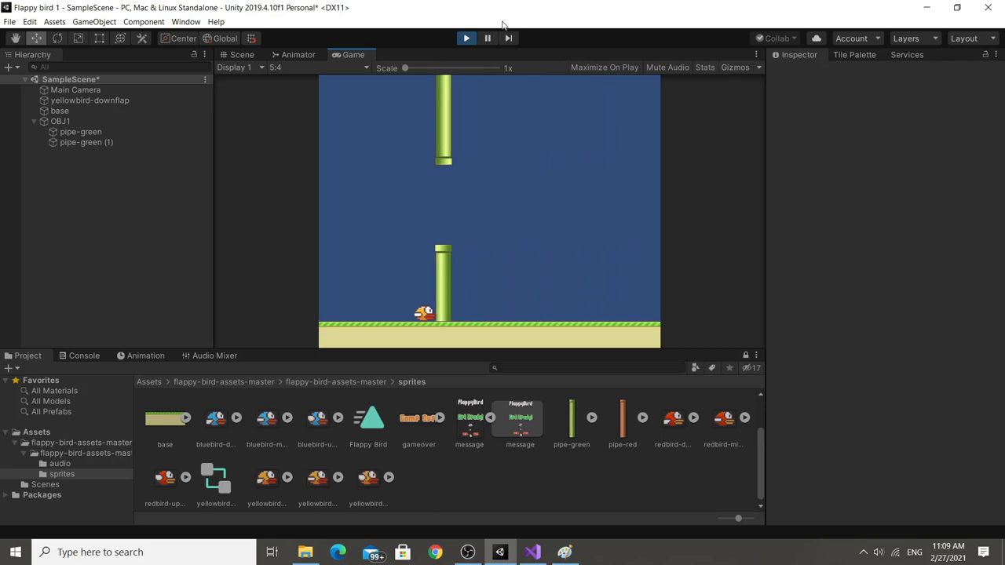
{"action": "key", "text": "ctrl+p"}
{"action": "left_click", "coordinate": [532, 552]}
{"action": "left_click", "coordinate": [250, 275]}
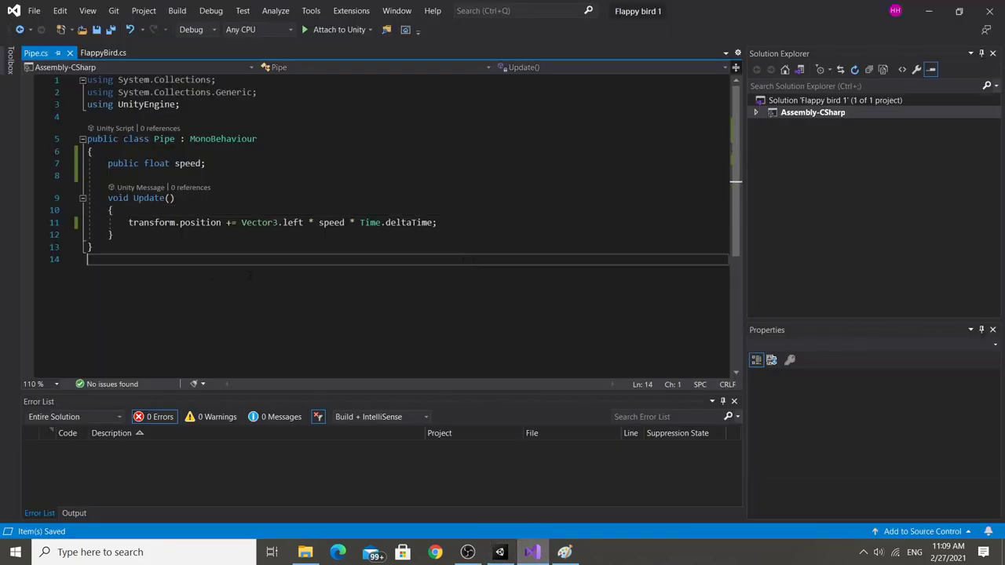
{"action": "left_click", "coordinate": [180, 198]}
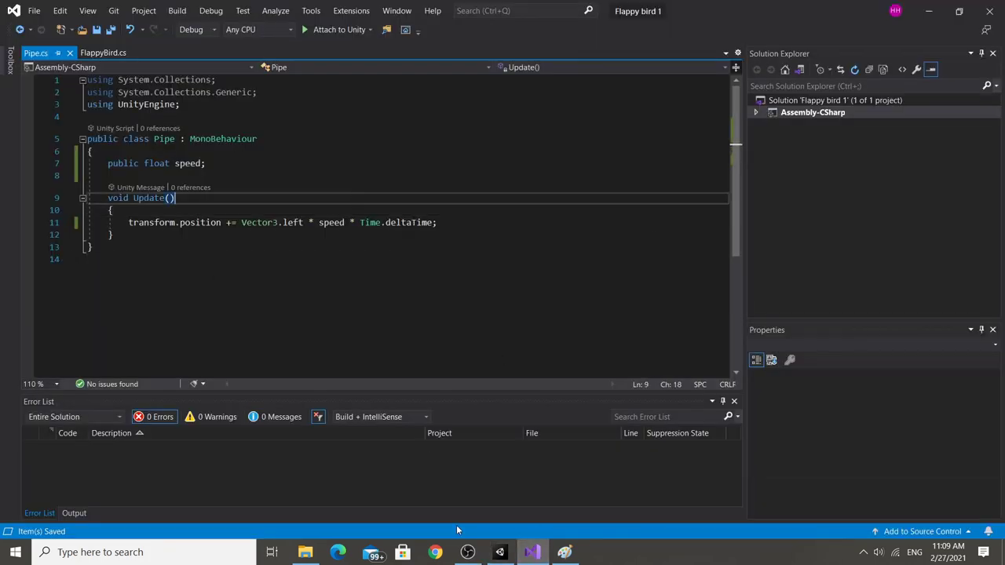
{"action": "left_click", "coordinate": [498, 553]}
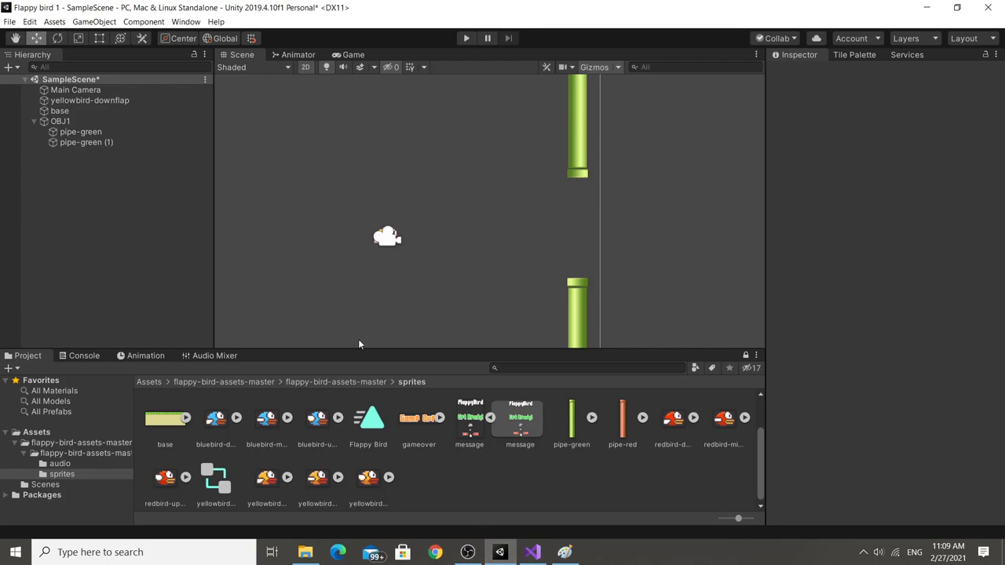
{"action": "left_click", "coordinate": [532, 552]}
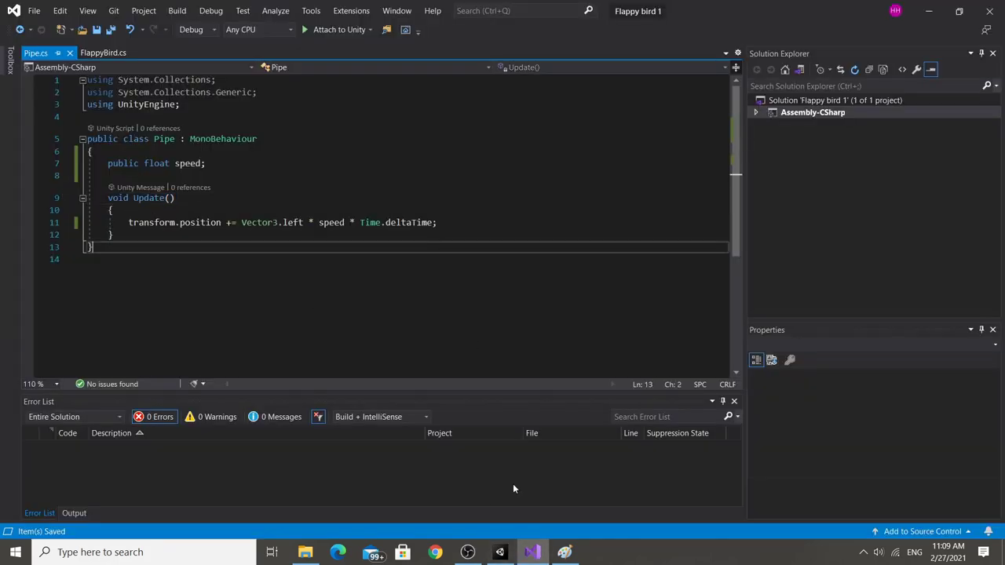
{"action": "left_click", "coordinate": [567, 554]}
{"action": "left_click", "coordinate": [533, 552]}
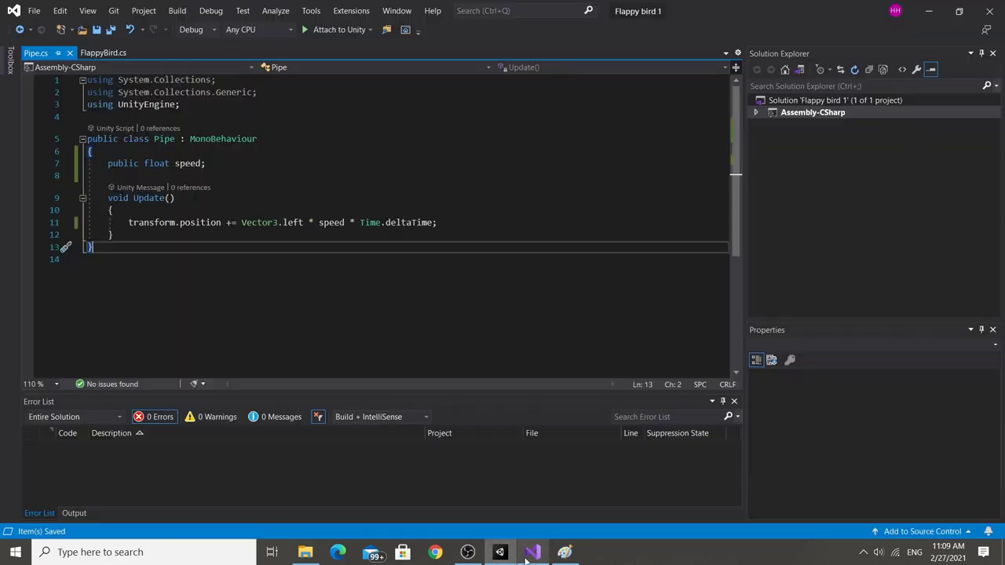
{"action": "left_click", "coordinate": [500, 553]}
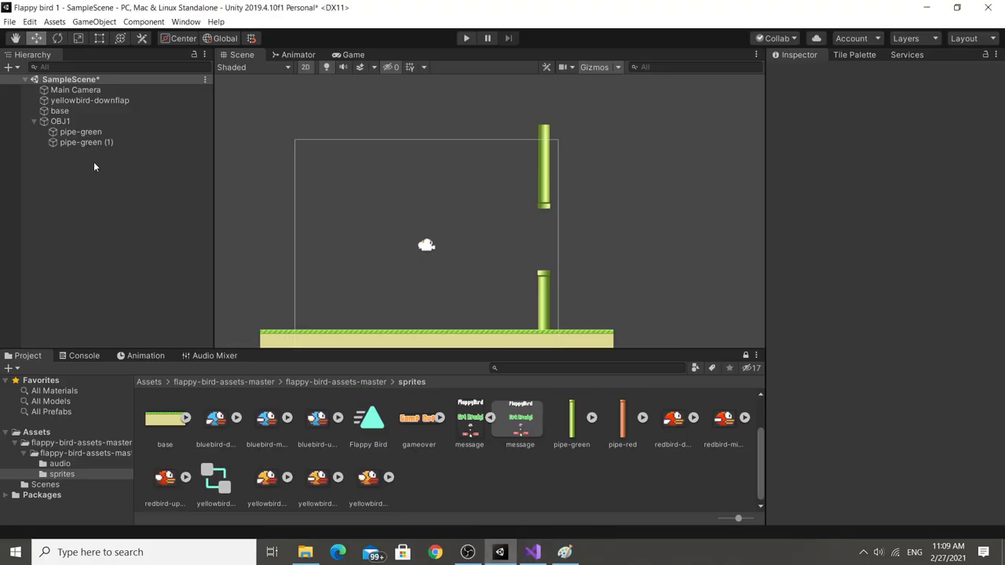
Set OBJ1's Pipe Speed to 3, then bring up FlappyBird.cs in Visual Studio.
{"action": "left_click", "coordinate": [59, 121]}
{"action": "left_click", "coordinate": [907, 196]}
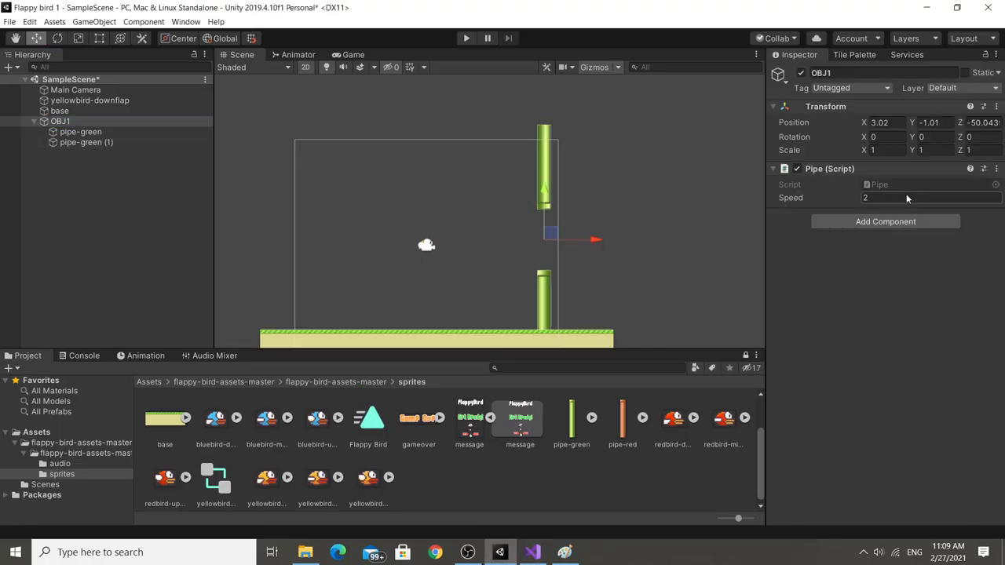
{"action": "type", "text": "3"}
{"action": "key", "text": "Return"}
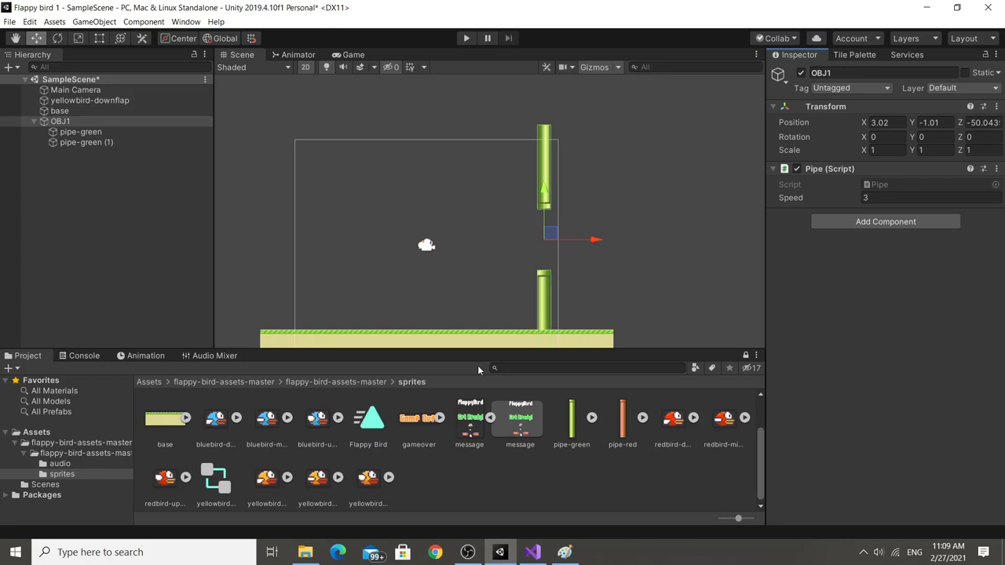
{"action": "left_click", "coordinate": [532, 552]}
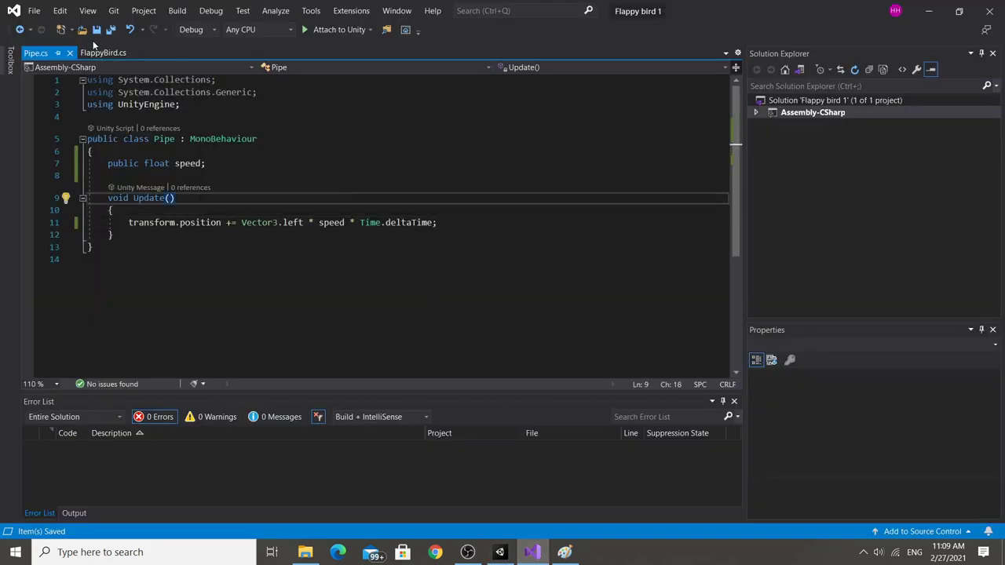
{"action": "left_click", "coordinate": [103, 53]}
{"action": "scroll", "coordinate": [335, 203], "scroll_direction": "down", "scroll_amount": 4}
Append '&& Input.GetKeyDown(KeyCode.Space)' to the flap condition on line 18.
{"action": "left_click", "coordinate": [343, 210]}
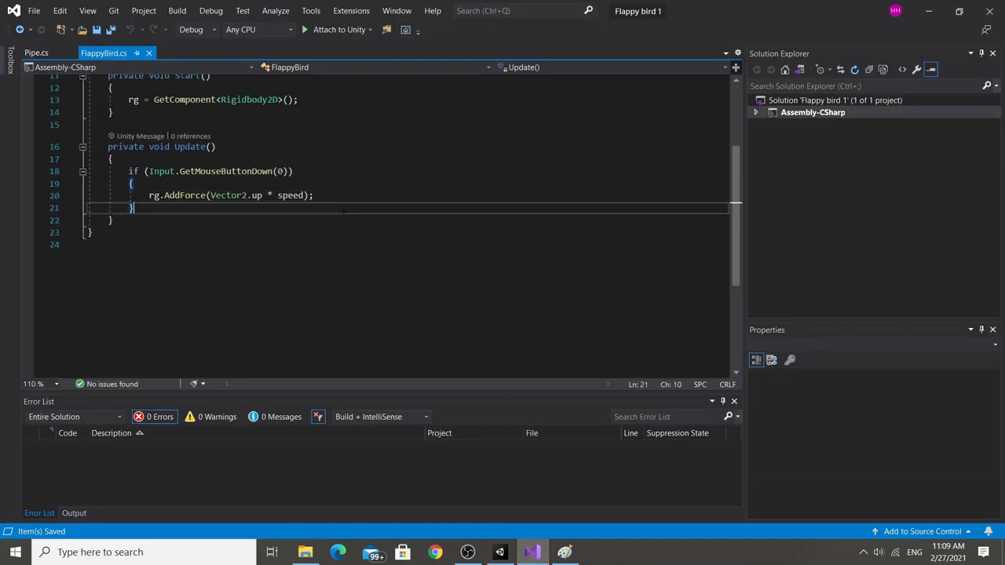
{"action": "left_click", "coordinate": [287, 171]}
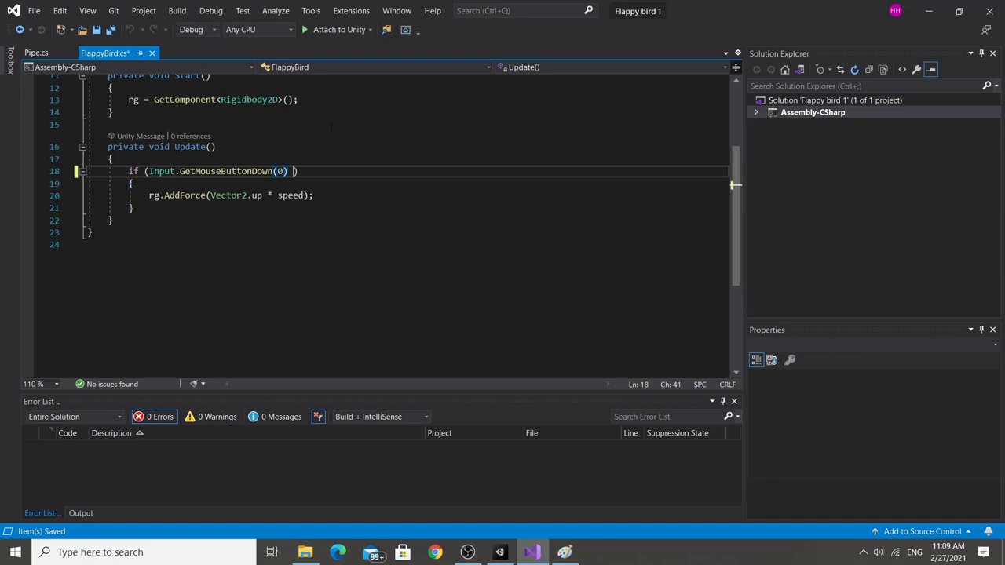
{"action": "type", "text": "&& "}
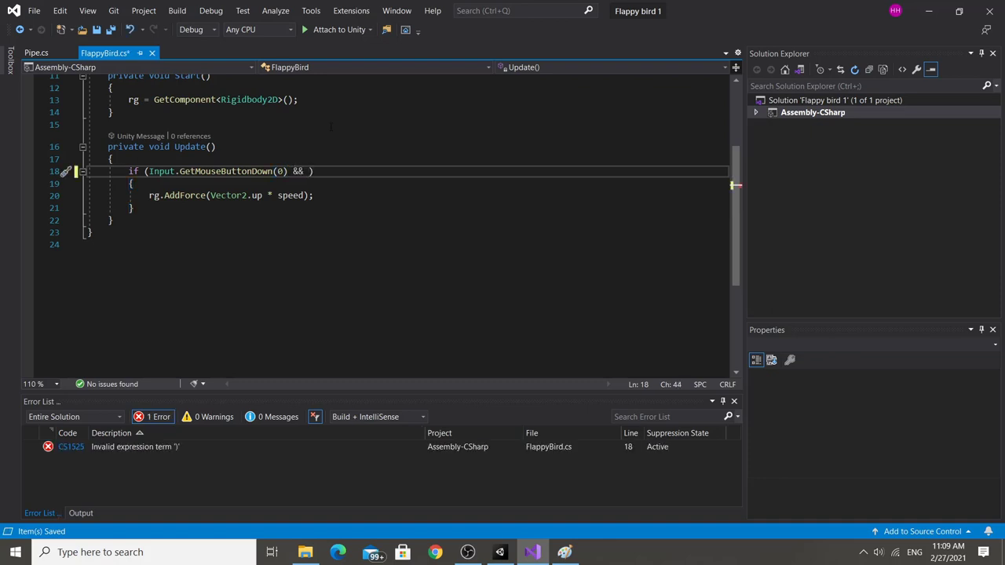
{"action": "type", "text": "Input."}
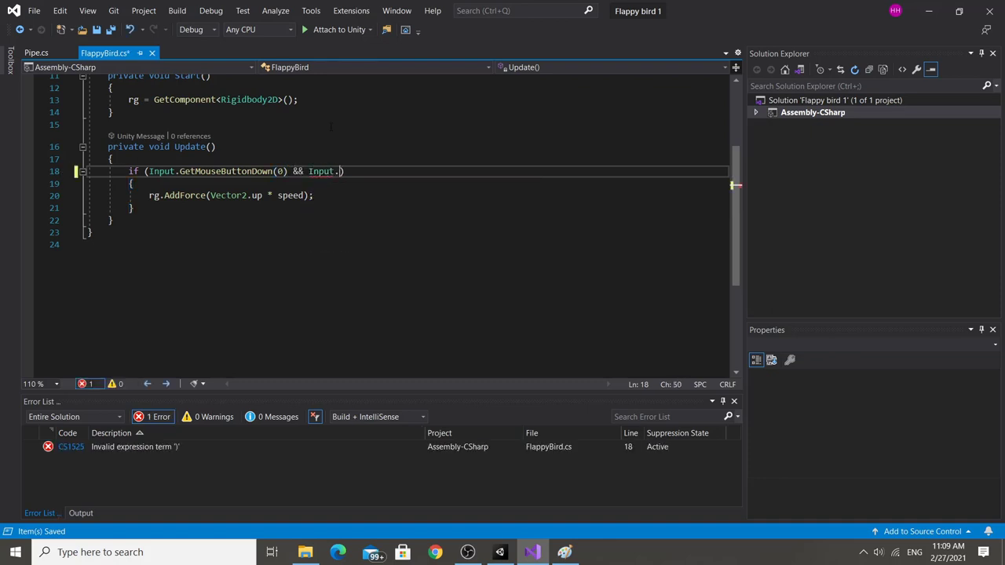
{"action": "type", "text": "get"}
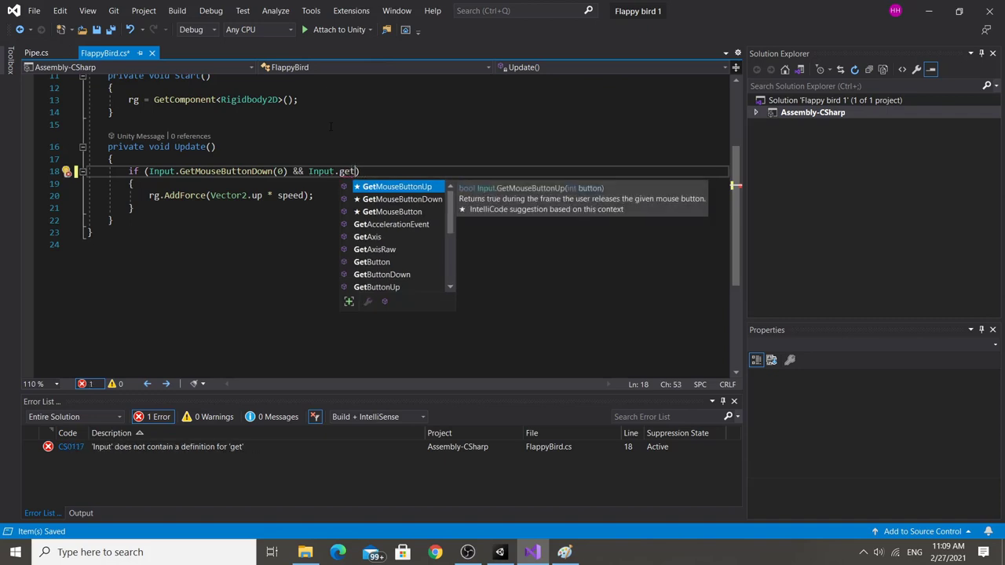
{"action": "key", "text": "BackSpace"}
{"action": "key", "text": "BackSpace"}
{"action": "key", "text": "BackSpace"}
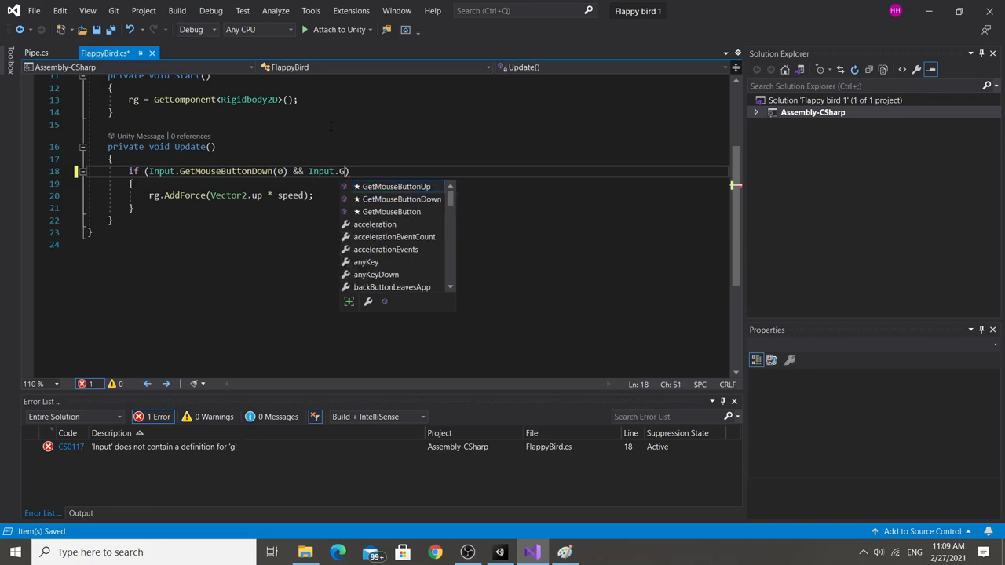
{"action": "type", "text": "Get"}
{"action": "key", "text": "BackSpace"}
{"action": "key", "text": "BackSpace"}
{"action": "key", "text": "BackSpace"}
{"action": "type", "text": "getk"}
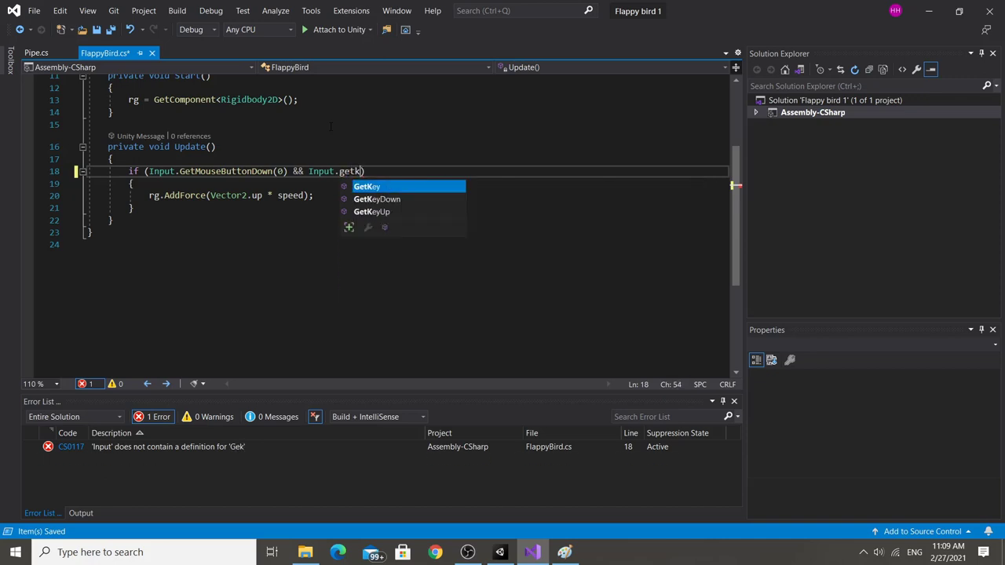
{"action": "type", "text": "e"}
{"action": "key", "text": "Down"}
{"action": "key", "text": "Tab"}
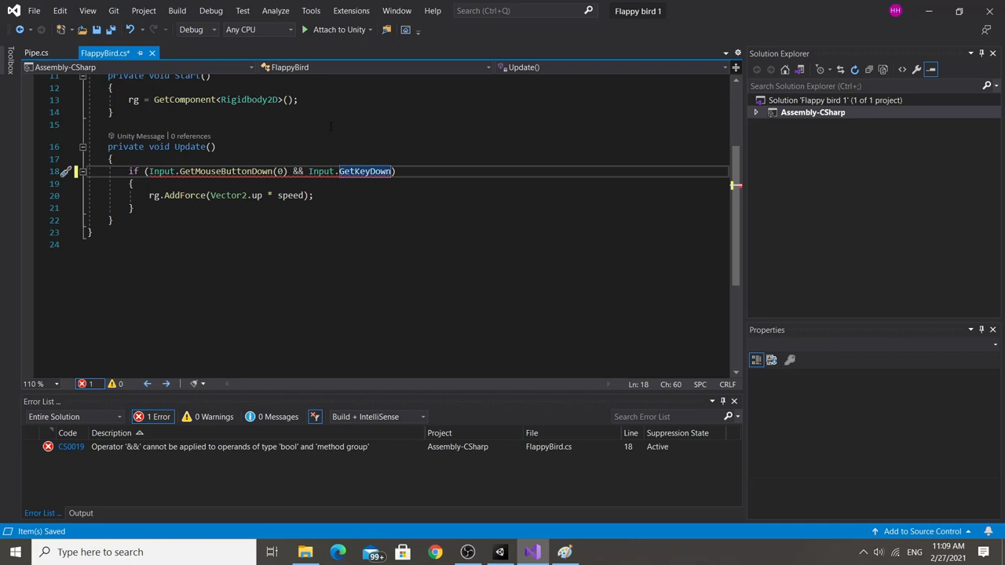
{"action": "type", "text": "("}
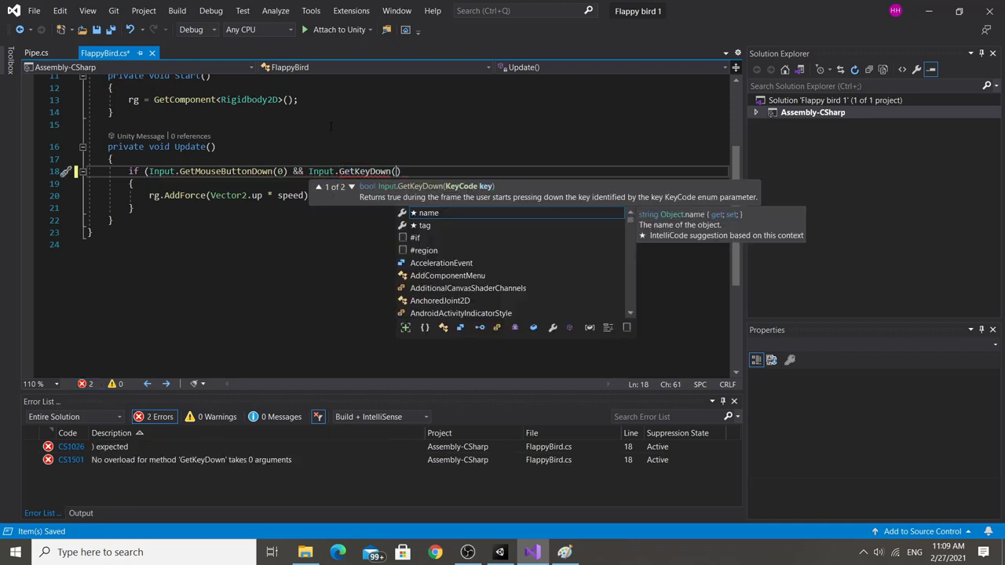
{"action": "type", "text": ")"}
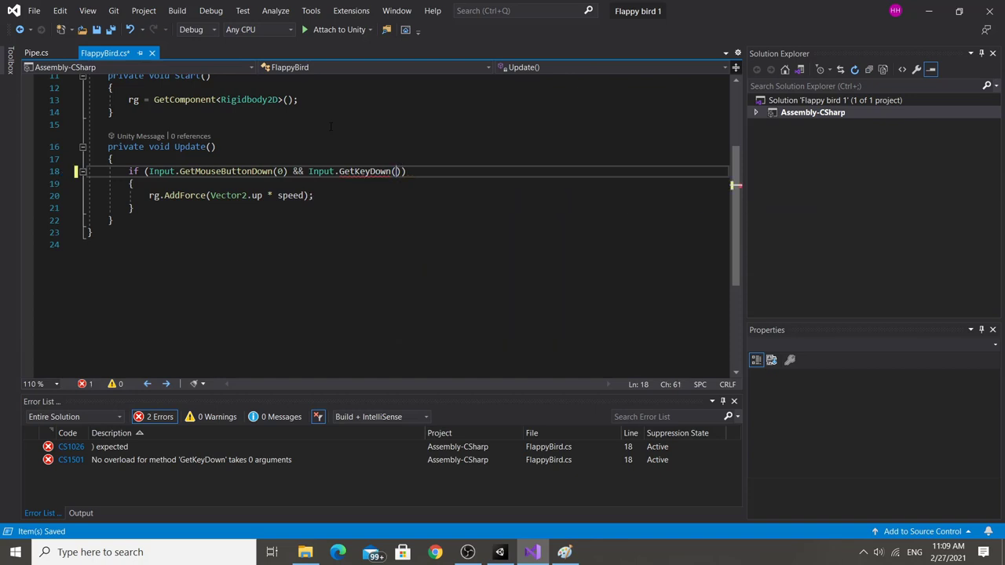
{"action": "type", "text": "key.sp"}
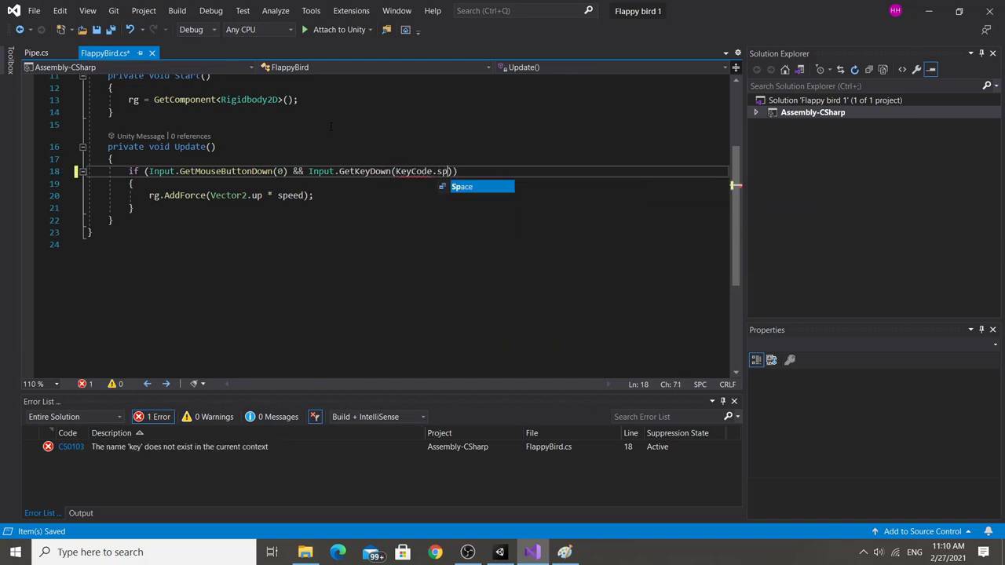
{"action": "key", "text": "Tab"}
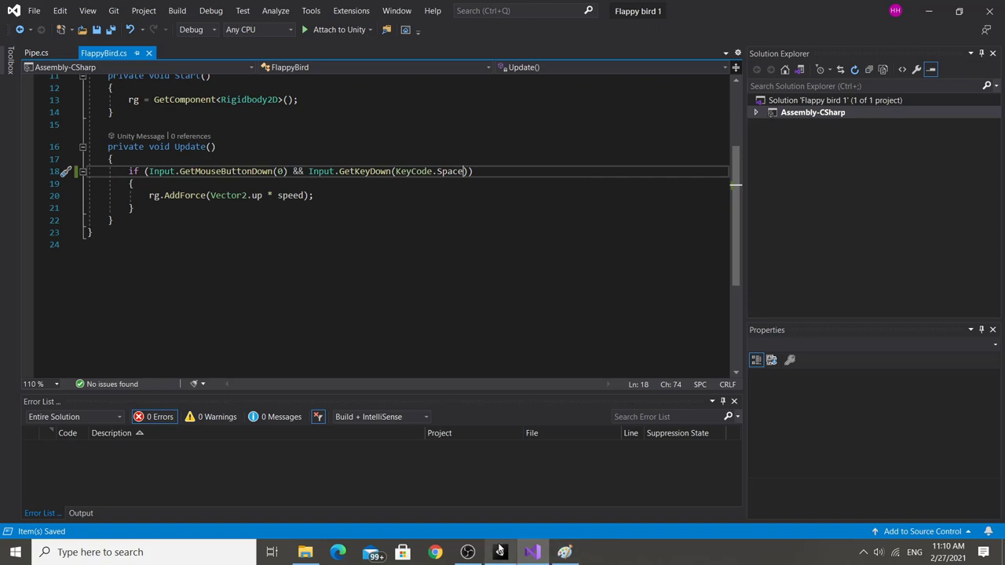
Re-enter the Space key name after briefly trying W, and save FlappyBird.cs.
{"action": "key", "text": "ctrl+shift+Left"}
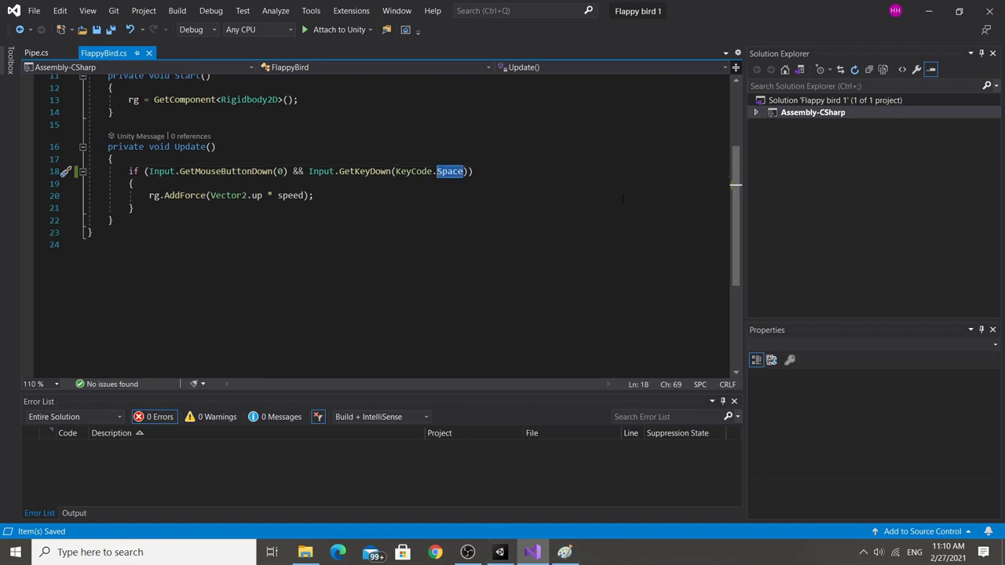
{"action": "key", "text": "BackSpace"}
{"action": "type", "text": "W"}
{"action": "key", "text": "Tab"}
{"action": "key", "text": "BackSpace"}
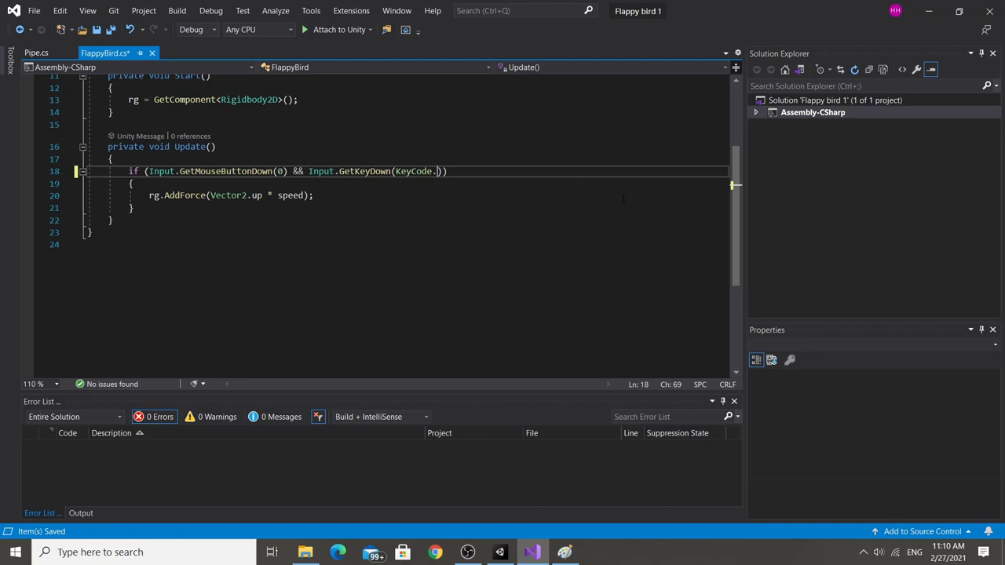
{"action": "key", "text": "ctrl+space"}
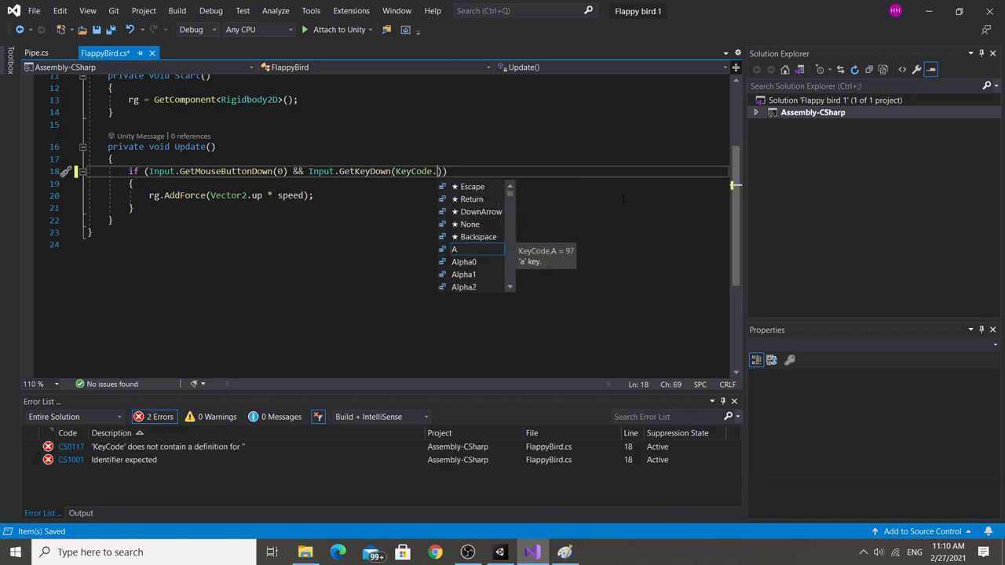
{"action": "type", "text": "sp"}
{"action": "key", "text": "Tab"}
{"action": "key", "text": "ctrl+s"}
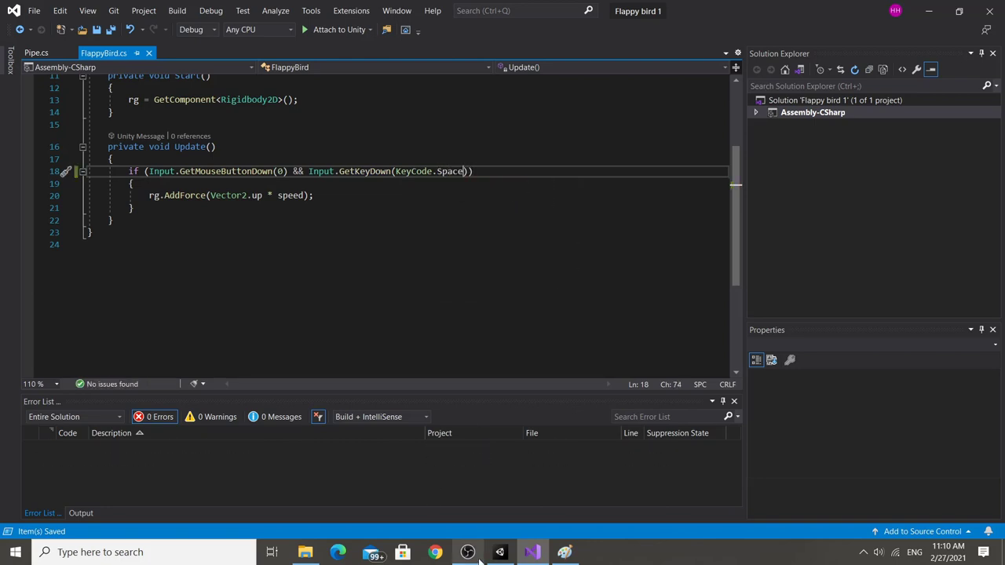
{"action": "left_click", "coordinate": [500, 552]}
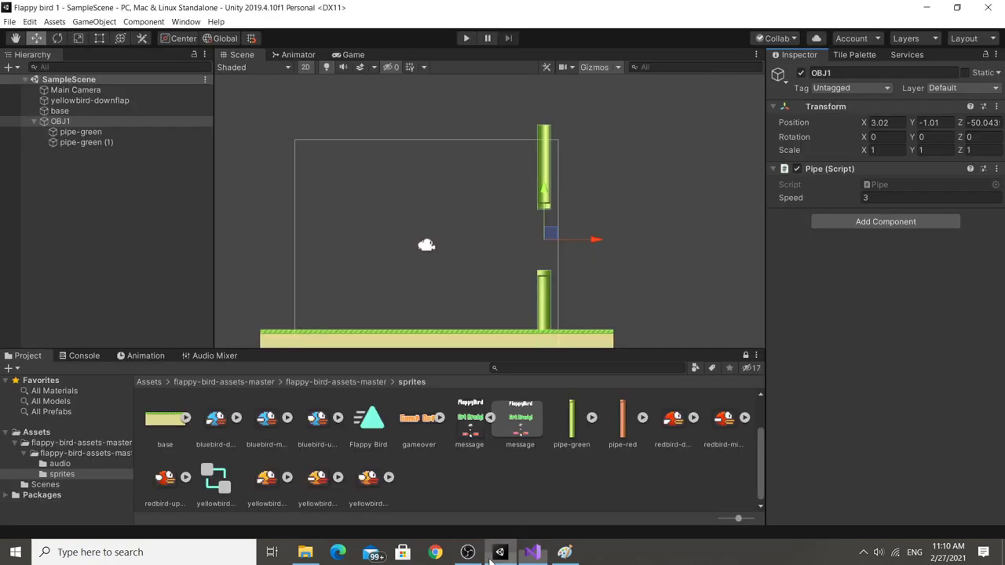
Adjust the Scene view zoom, select the Move tool, and play-test the scrolling pipes.
{"action": "left_click", "coordinate": [664, 481]}
{"action": "scroll", "coordinate": [465, 221], "scroll_direction": "up", "scroll_amount": 3}
{"action": "scroll", "coordinate": [465, 223], "scroll_direction": "down", "scroll_amount": 3}
{"action": "scroll", "coordinate": [465, 224], "scroll_direction": "down", "scroll_amount": 2}
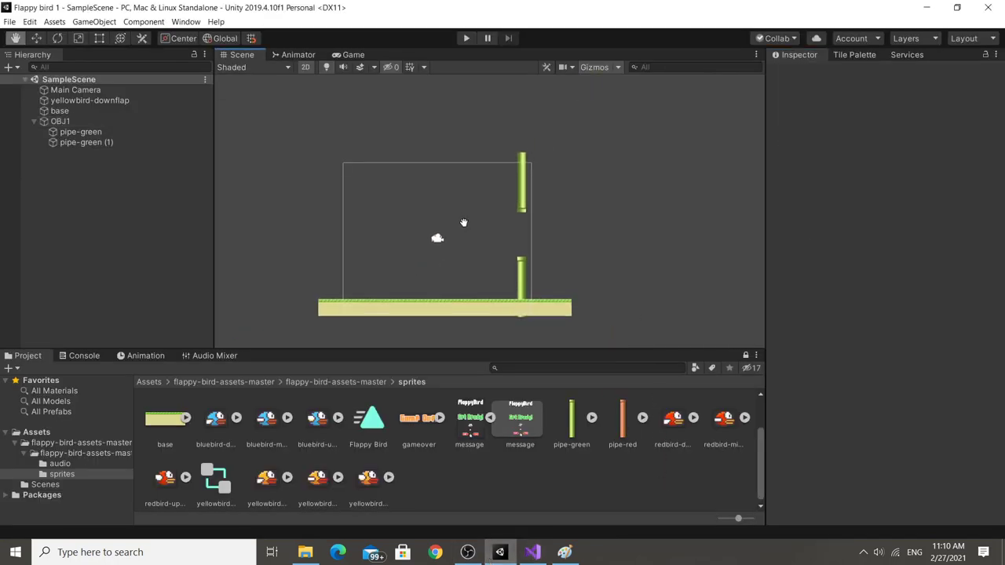
{"action": "key", "text": "w"}
{"action": "scroll", "coordinate": [477, 213], "scroll_direction": "up", "scroll_amount": 2}
{"action": "scroll", "coordinate": [489, 215], "scroll_direction": "down", "scroll_amount": 1}
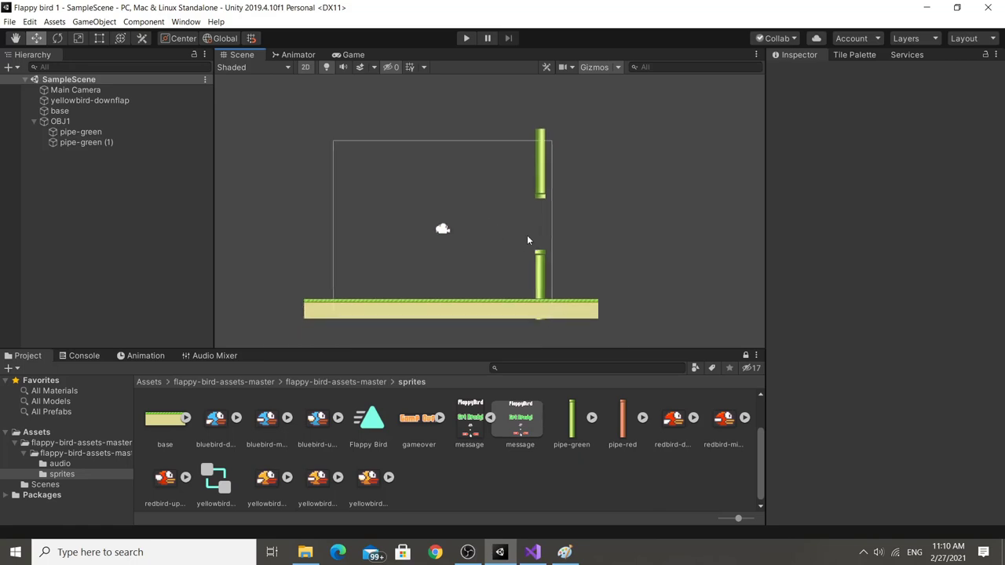
{"action": "left_click", "coordinate": [468, 40]}
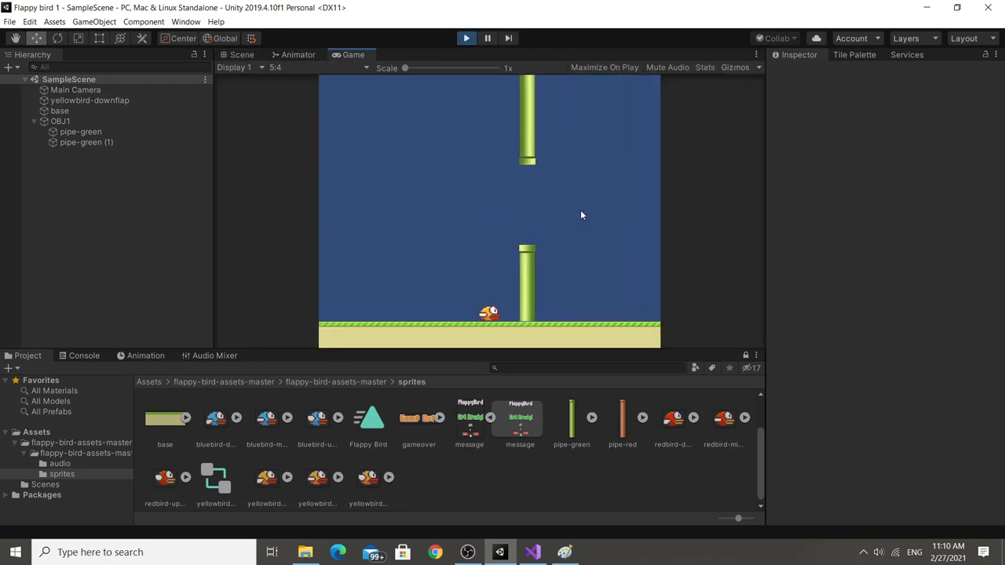
{"action": "left_click", "coordinate": [467, 38]}
{"action": "left_click", "coordinate": [533, 552]}
{"action": "left_click", "coordinate": [92, 233]}
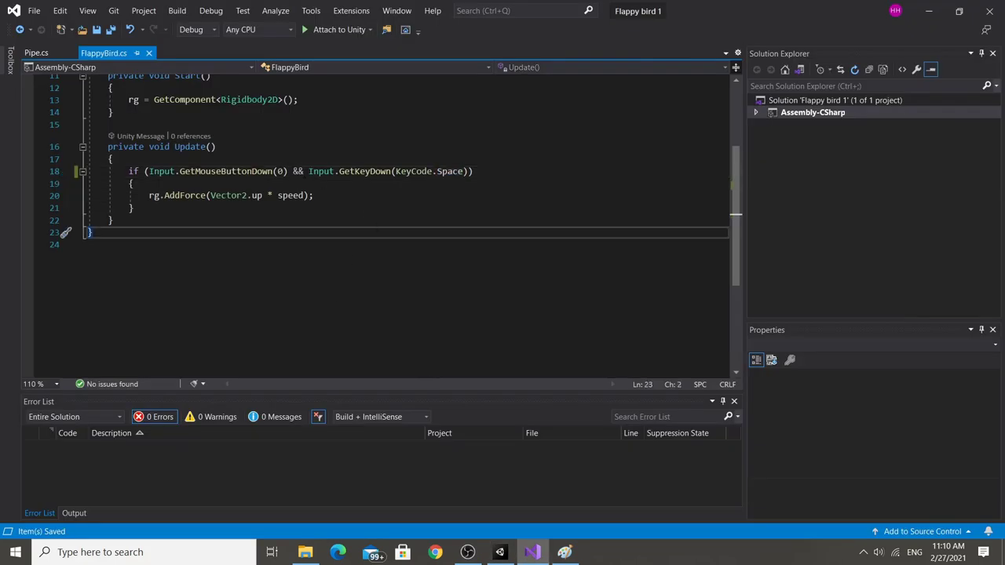
Delete the && operator from the flap condition on line 18.
{"action": "left_click", "coordinate": [305, 171]}
{"action": "key", "text": "BackSpace"}
{"action": "key", "text": "BackSpace"}
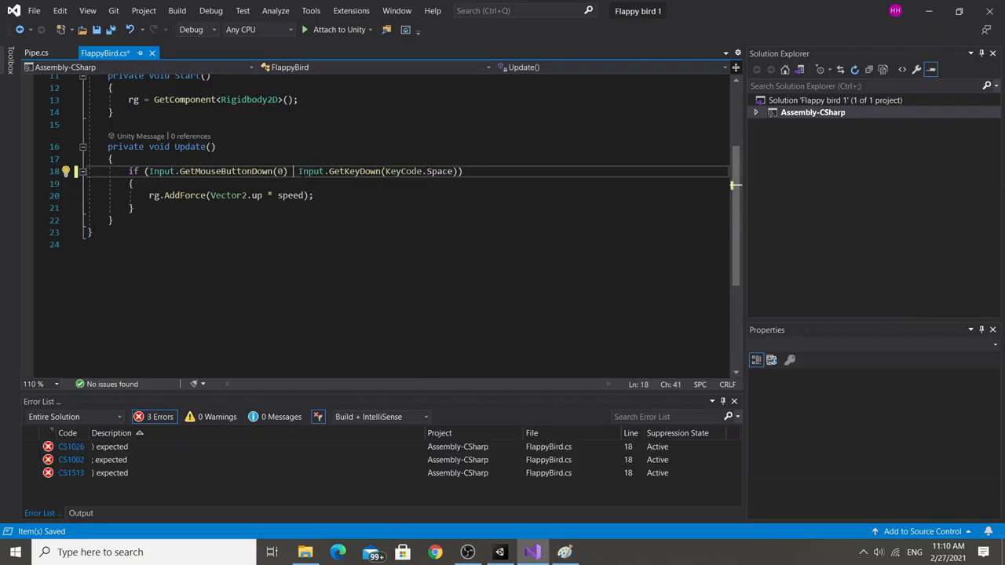
{"action": "type", "text": "o"}
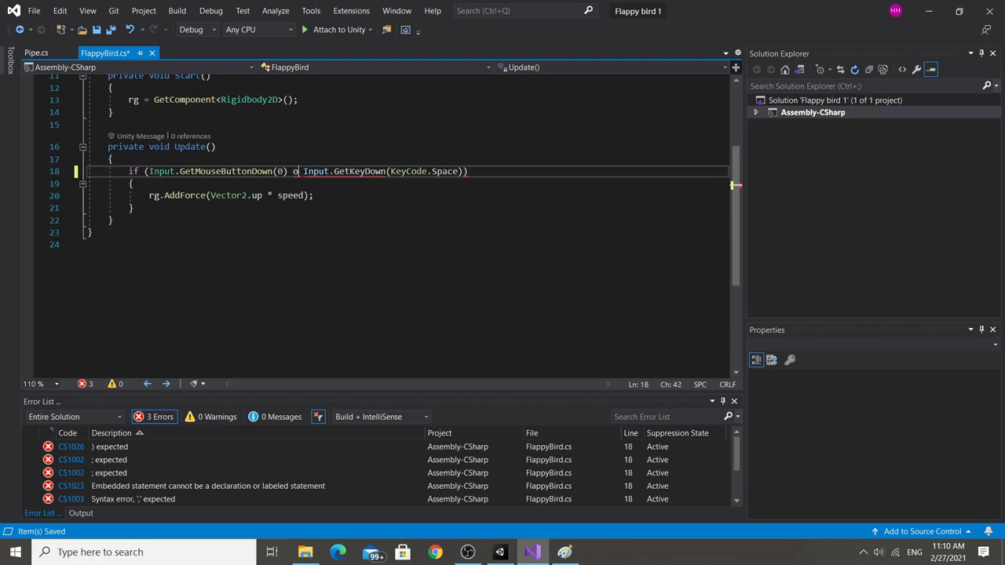
{"action": "key", "text": "BackSpace"}
Insert || with the On-Screen Keyboard, save FlappyBird.cs, and select the flap logic.
{"action": "left_click", "coordinate": [191, 552]}
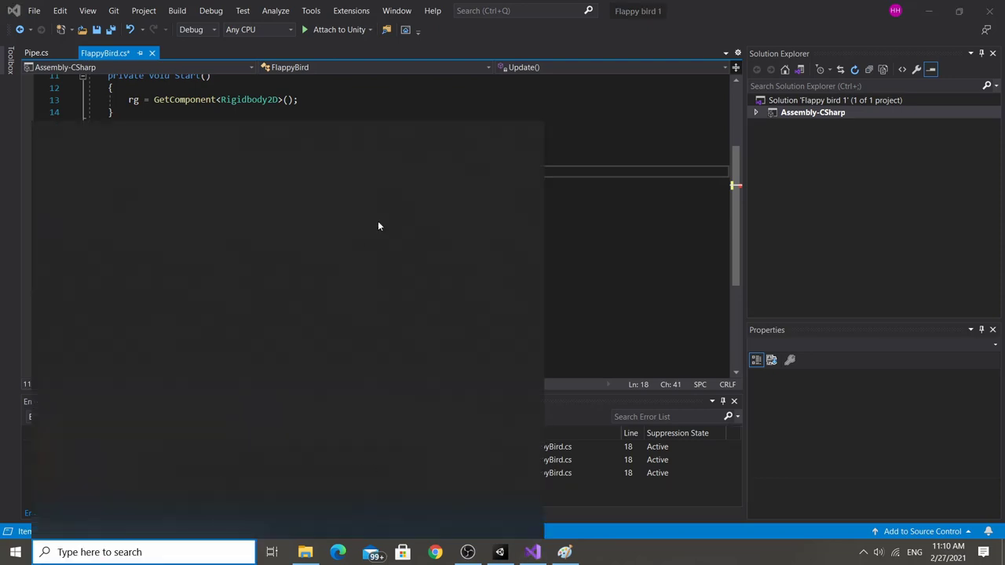
{"action": "type", "text": "k"}
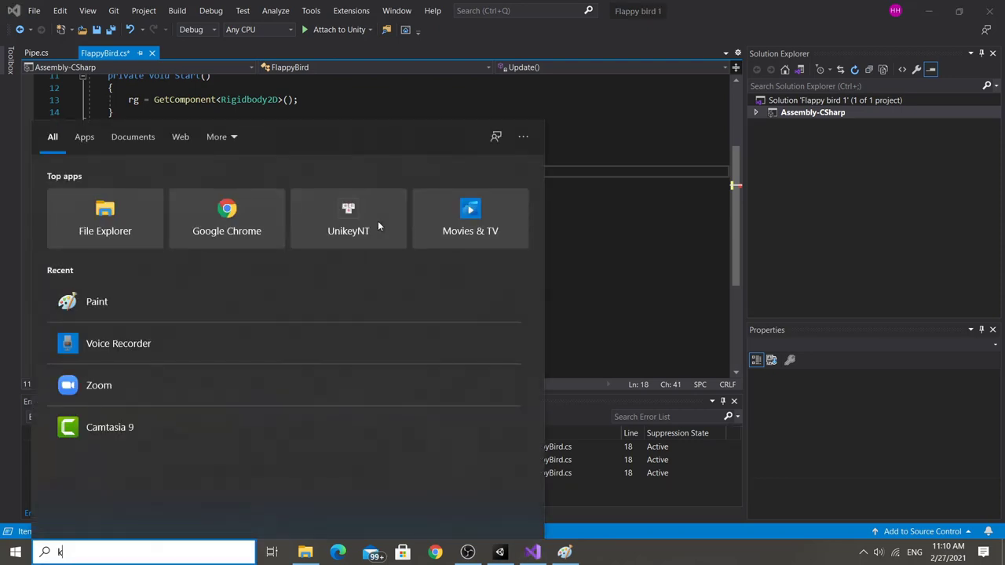
{"action": "type", "text": "eyboa"}
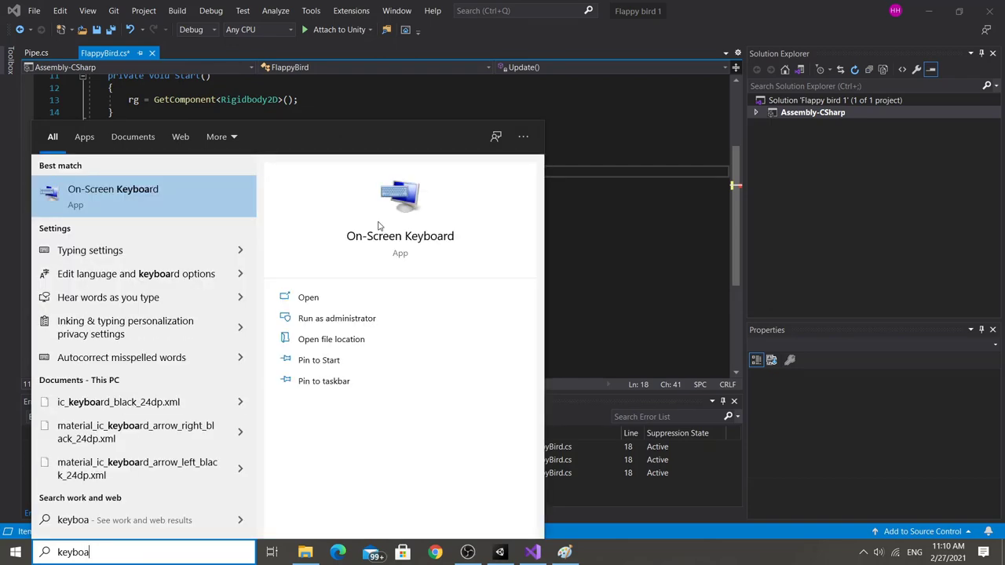
{"action": "key", "text": "Return"}
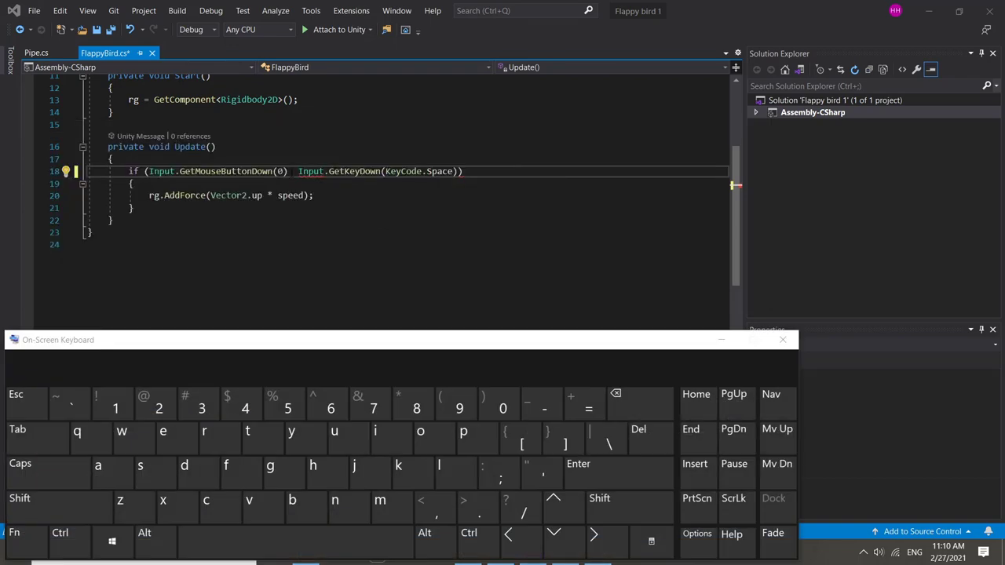
{"action": "key", "text": "shift"}
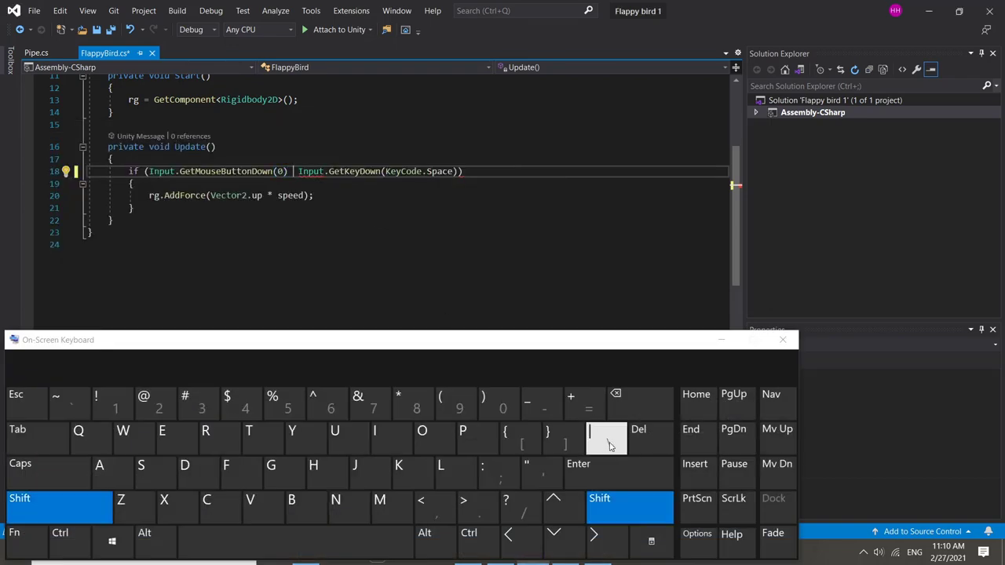
{"action": "left_click", "coordinate": [608, 445]}
{"action": "left_click", "coordinate": [784, 339]}
{"action": "left_click", "coordinate": [422, 221]}
{"action": "key", "text": "ctrl+s"}
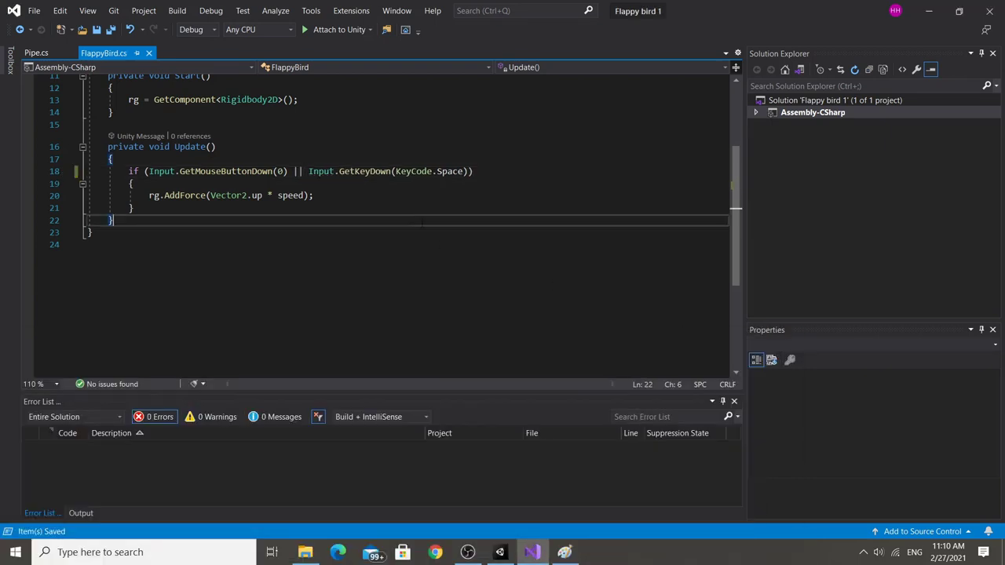
{"action": "scroll", "coordinate": [323, 253], "scroll_direction": "up", "scroll_amount": 3}
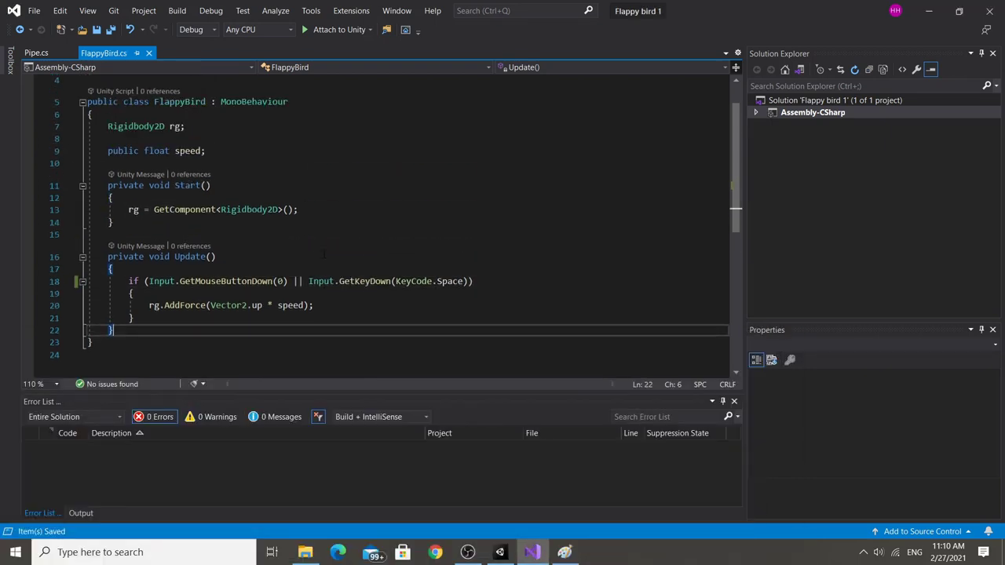
{"action": "left_click_drag", "start_coordinate": [285, 318], "coordinate": [129, 281]}
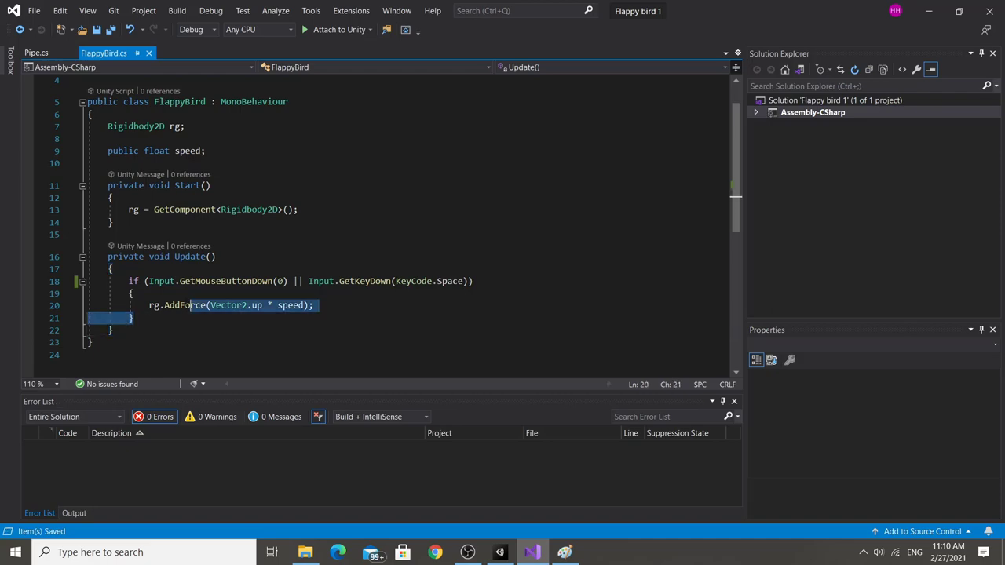
Play the game, click twice to flap the bird past the moving pipes, then stop.
{"action": "left_click", "coordinate": [500, 552]}
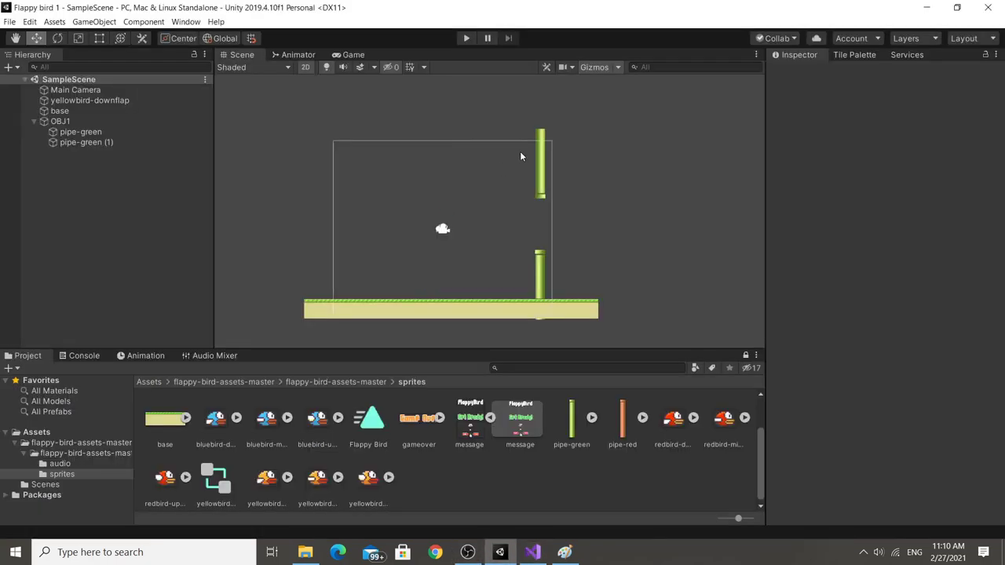
{"action": "left_click", "coordinate": [466, 40]}
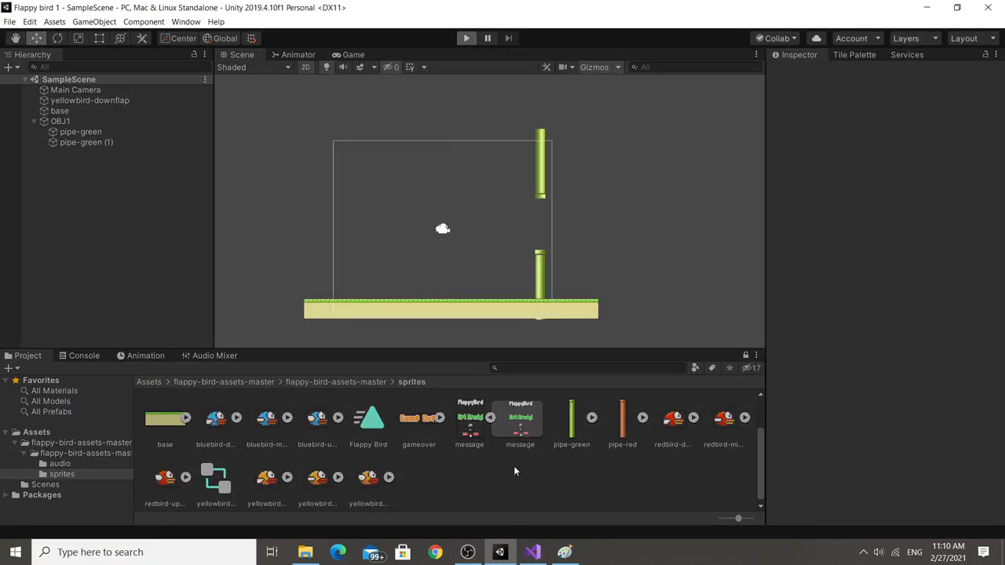
{"action": "left_click", "coordinate": [534, 552]}
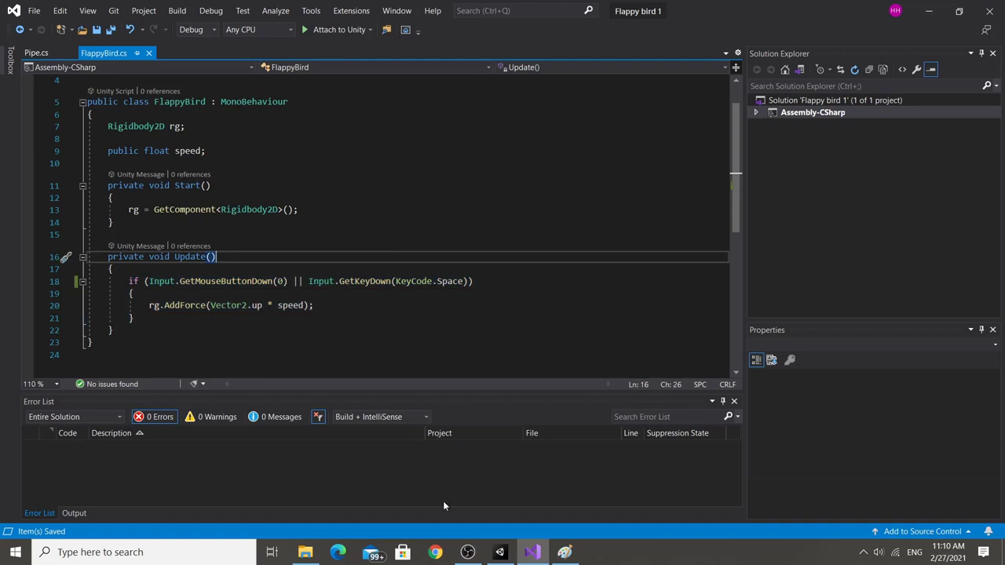
{"action": "left_click", "coordinate": [500, 553]}
{"action": "left_click", "coordinate": [503, 240]}
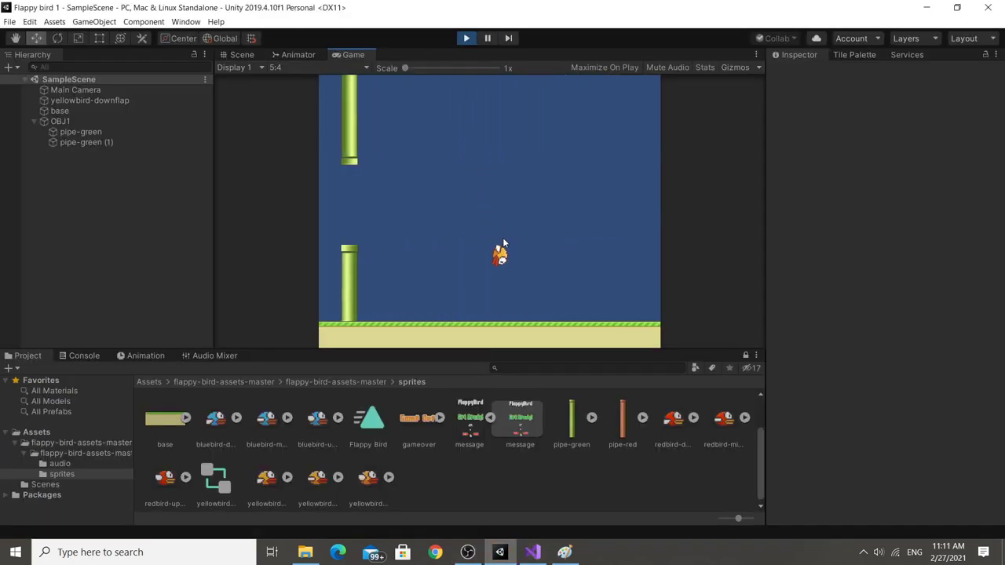
{"action": "left_click", "coordinate": [503, 238]}
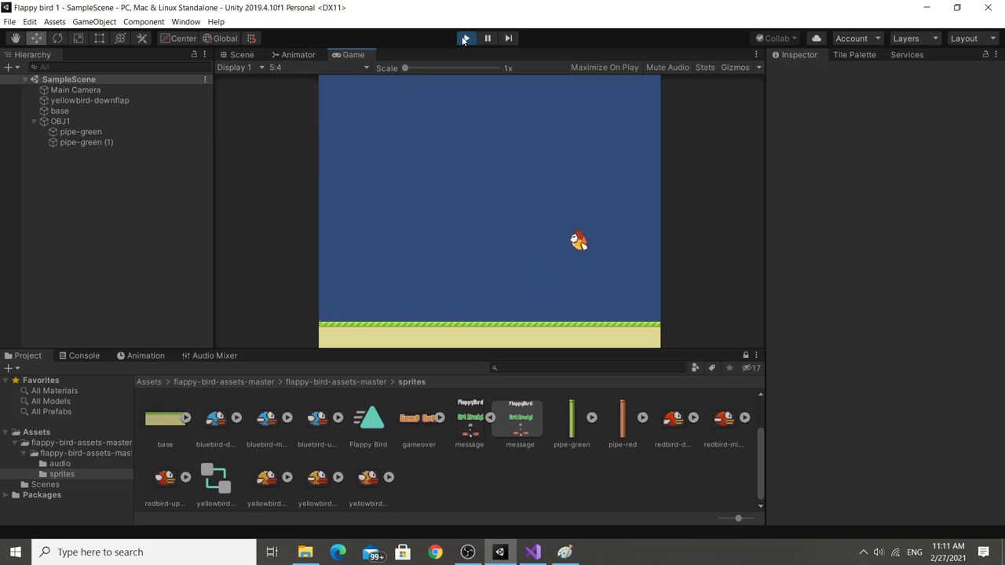
{"action": "left_click", "coordinate": [465, 38]}
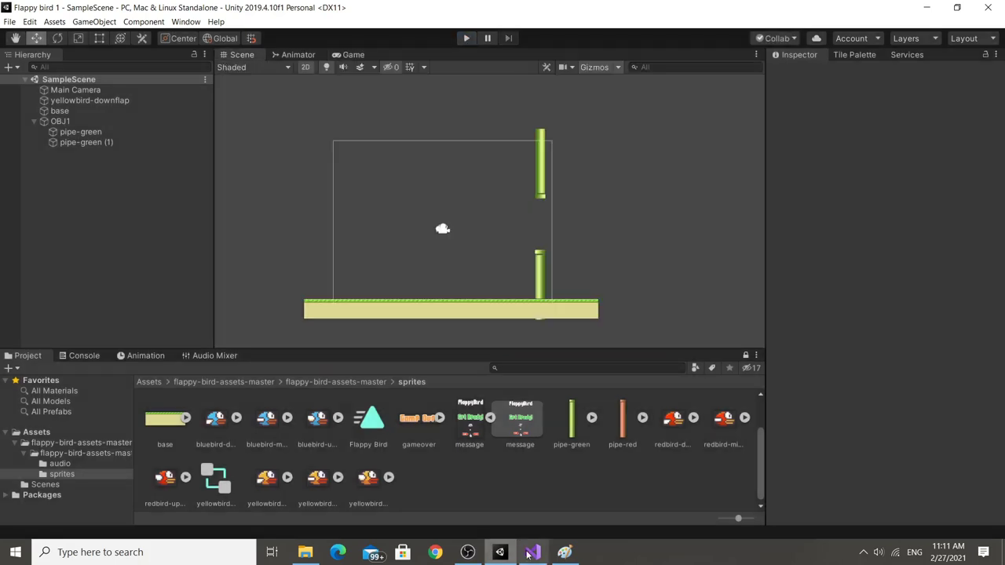
{"action": "scroll", "coordinate": [588, 200], "scroll_direction": "up", "scroll_amount": 3}
{"action": "scroll", "coordinate": [588, 196], "scroll_direction": "down", "scroll_amount": 1}
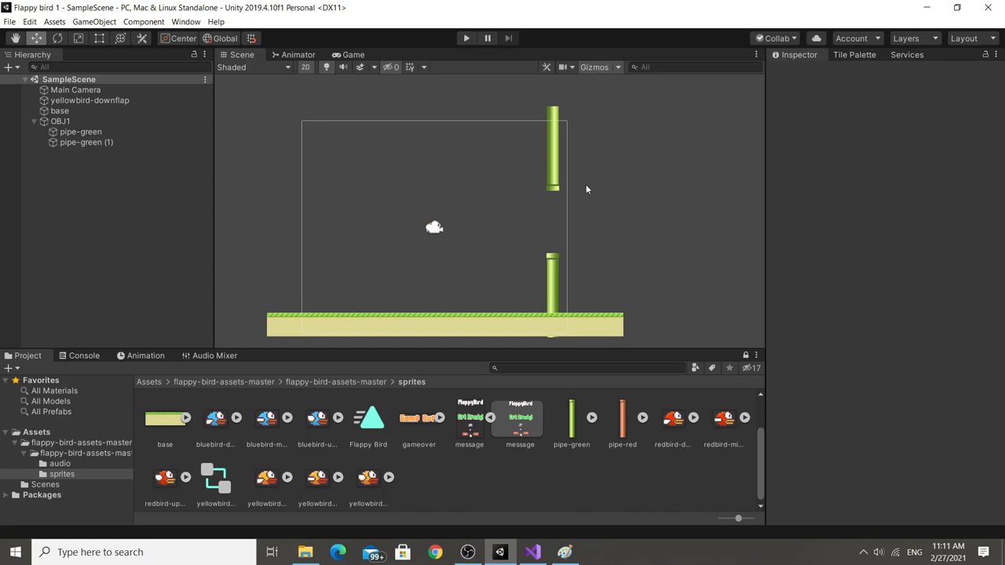
Select the upper pipe, pipe-green (1), and collapse its Box Collider 2D section.
{"action": "left_click", "coordinate": [555, 118]}
{"action": "scroll", "coordinate": [588, 196], "scroll_direction": "up", "scroll_amount": 1}
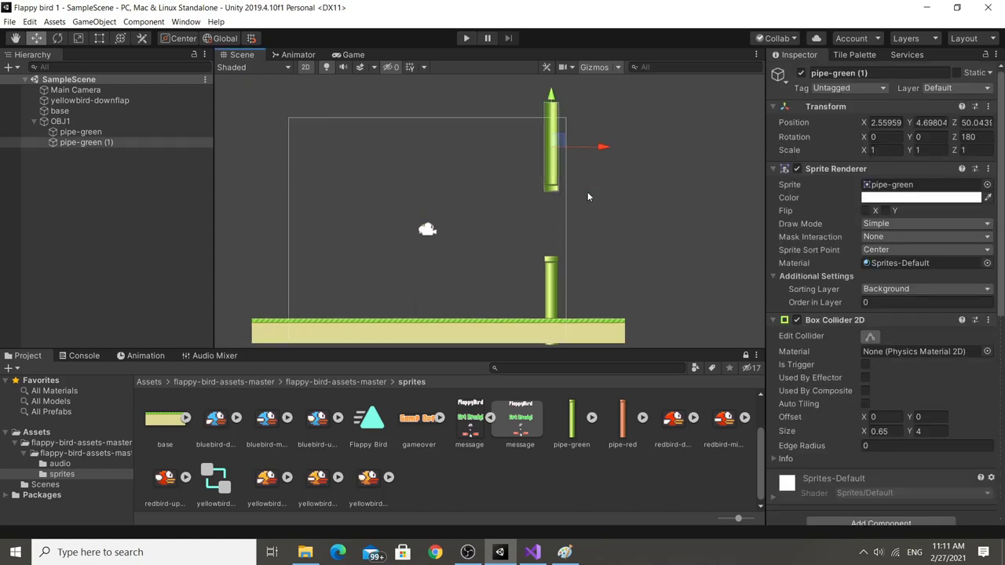
{"action": "scroll", "coordinate": [587, 196], "scroll_direction": "up", "scroll_amount": 2}
{"action": "scroll", "coordinate": [591, 210], "scroll_direction": "down", "scroll_amount": 3}
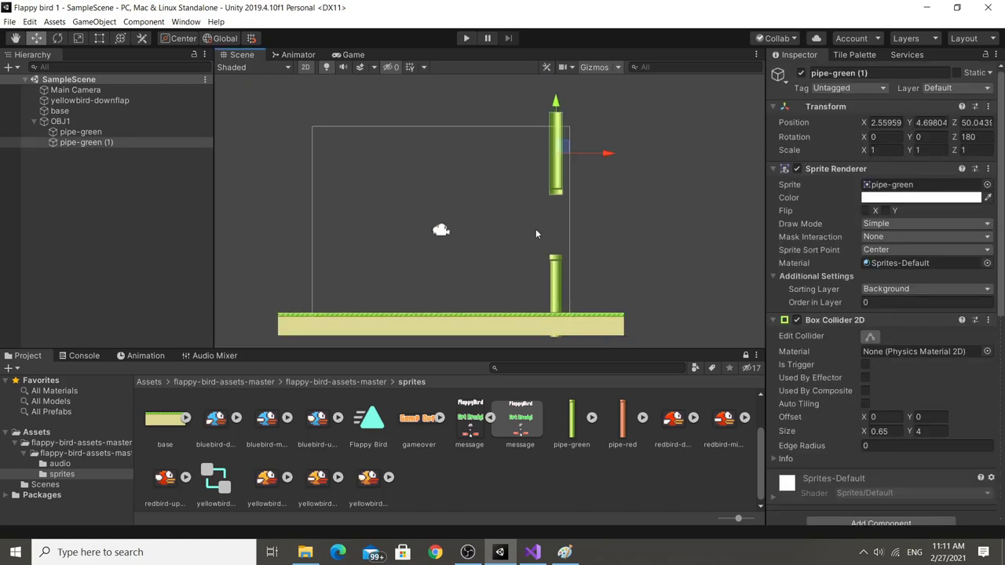
{"action": "scroll", "coordinate": [610, 229], "scroll_direction": "up", "scroll_amount": 2}
{"action": "scroll", "coordinate": [611, 227], "scroll_direction": "down", "scroll_amount": 2}
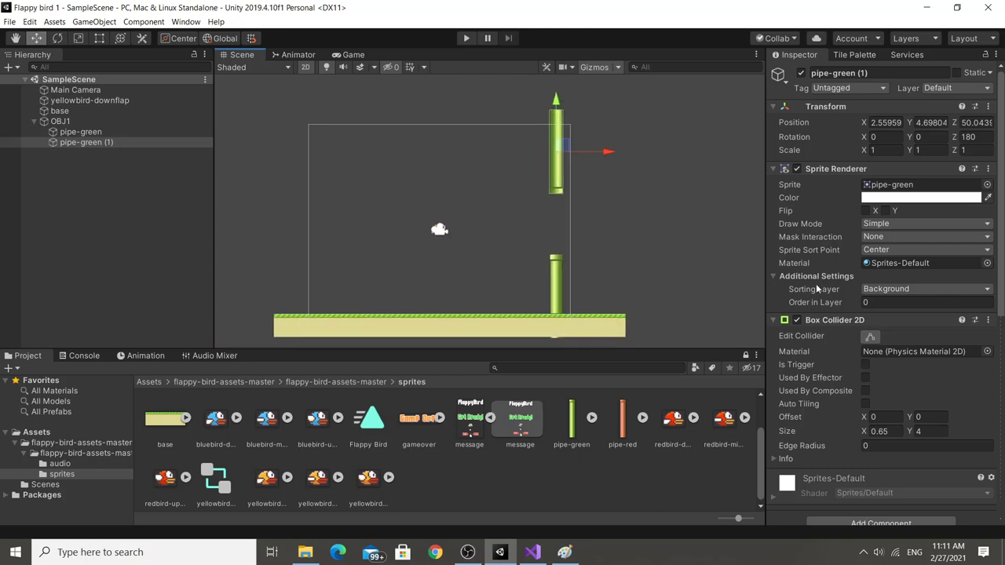
{"action": "scroll", "coordinate": [816, 288], "scroll_direction": "down", "scroll_amount": 1}
{"action": "left_click", "coordinate": [774, 304]}
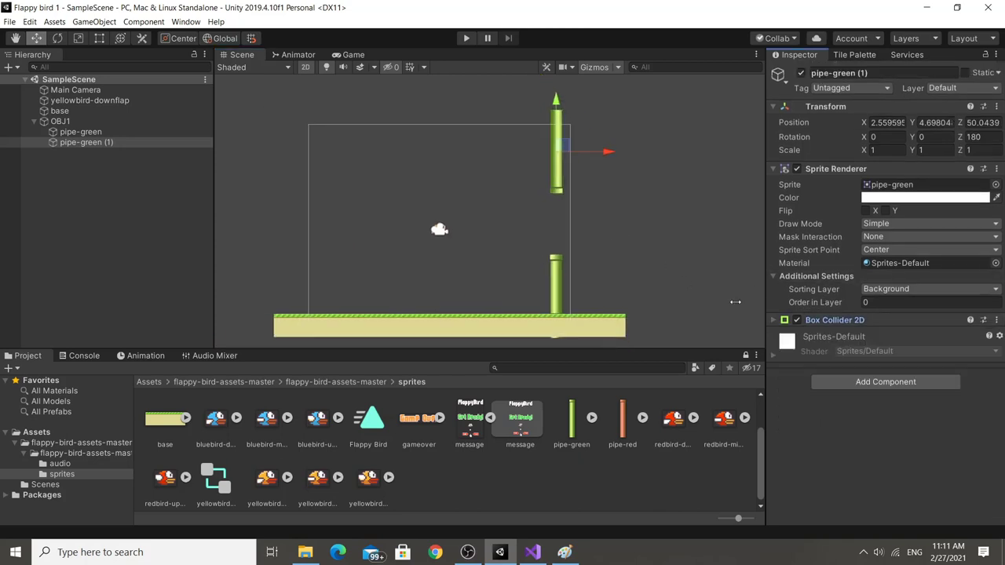
Create a new script named Spawn and attach it to the OBJ1 pipe pair.
{"action": "left_click", "coordinate": [60, 121]}
{"action": "left_click", "coordinate": [886, 221]}
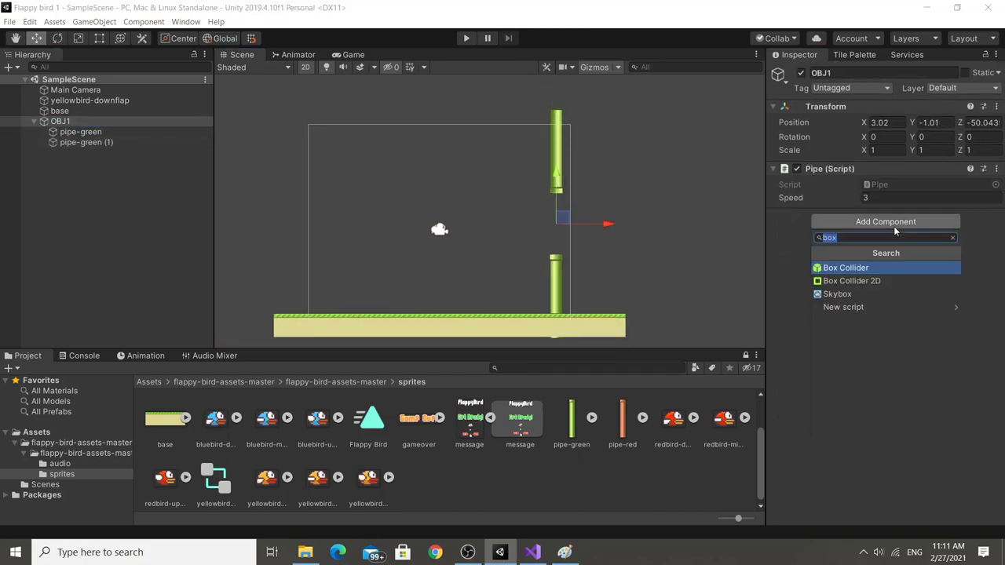
{"action": "type", "text": "Spawn"}
{"action": "key", "text": "Return"}
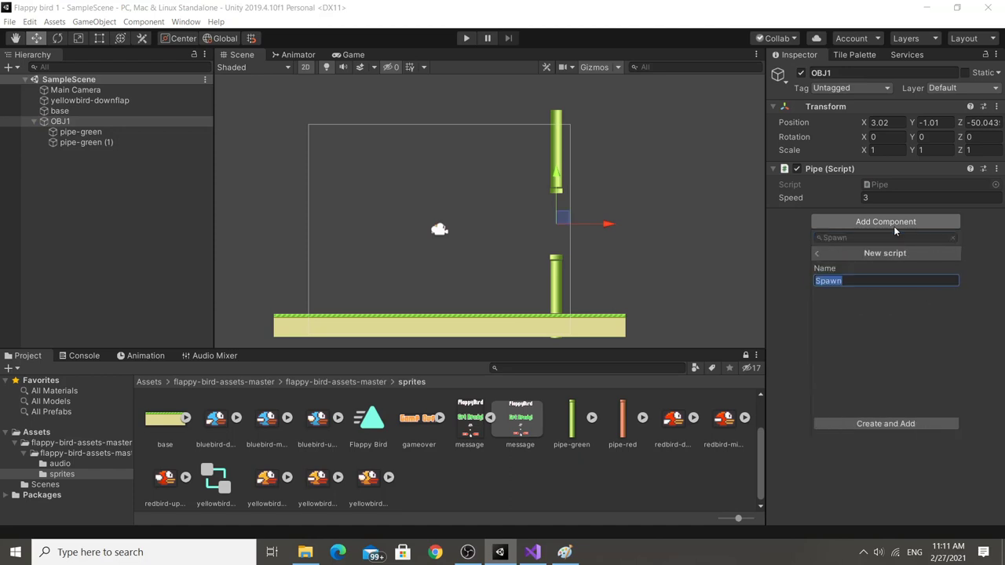
{"action": "key", "text": "Return"}
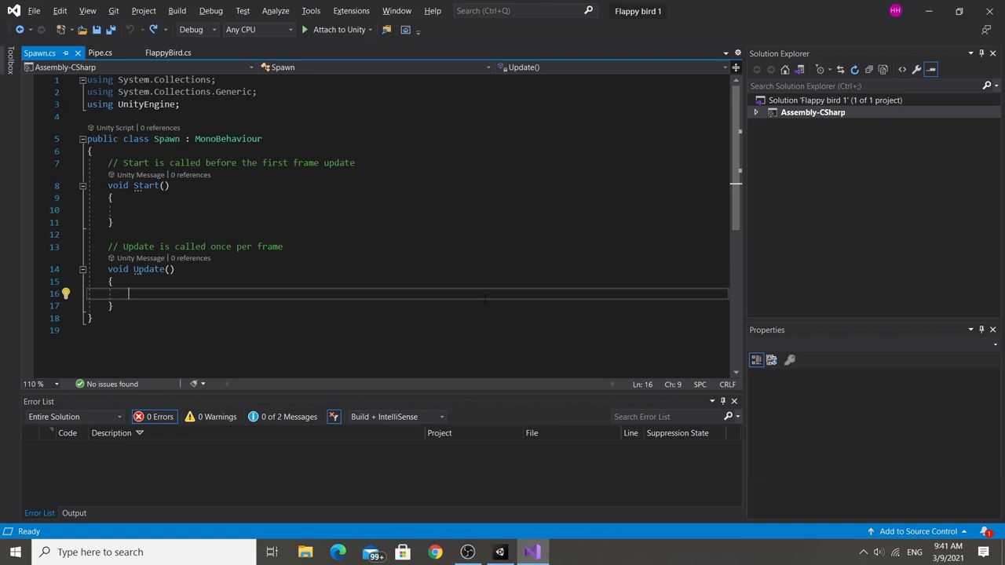
{"action": "key", "text": "alt+Tab"}
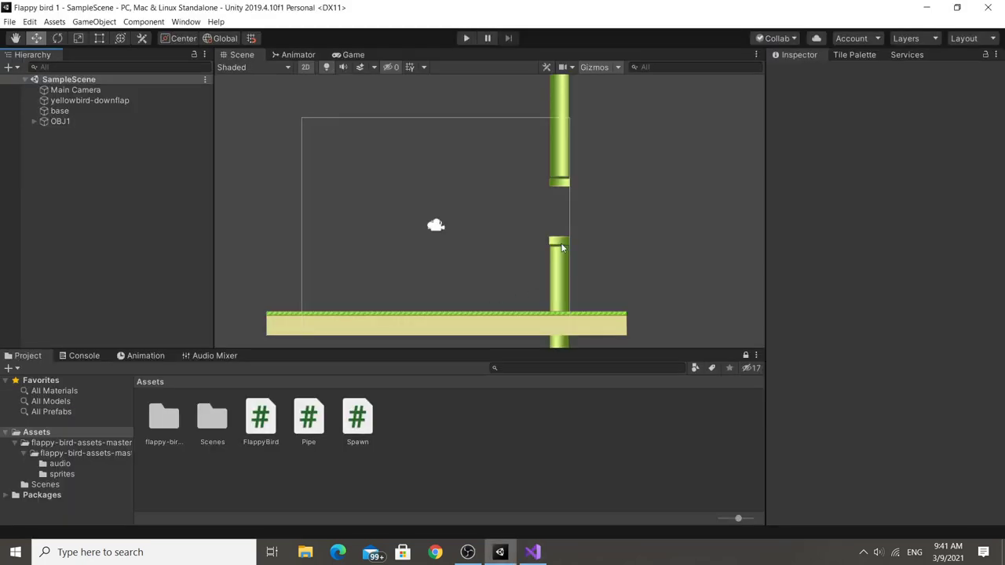
{"action": "scroll", "coordinate": [561, 247], "scroll_direction": "up", "scroll_amount": 1}
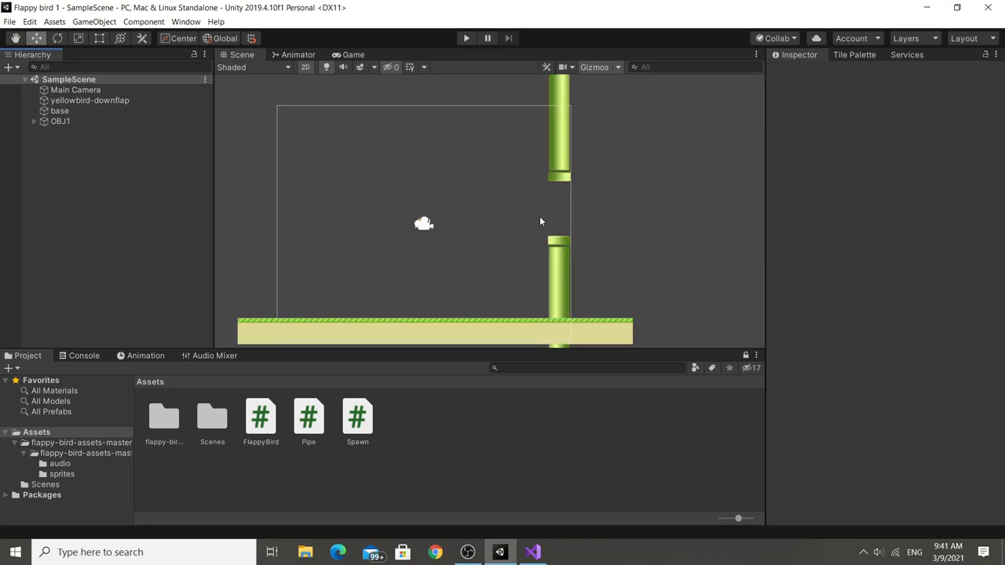
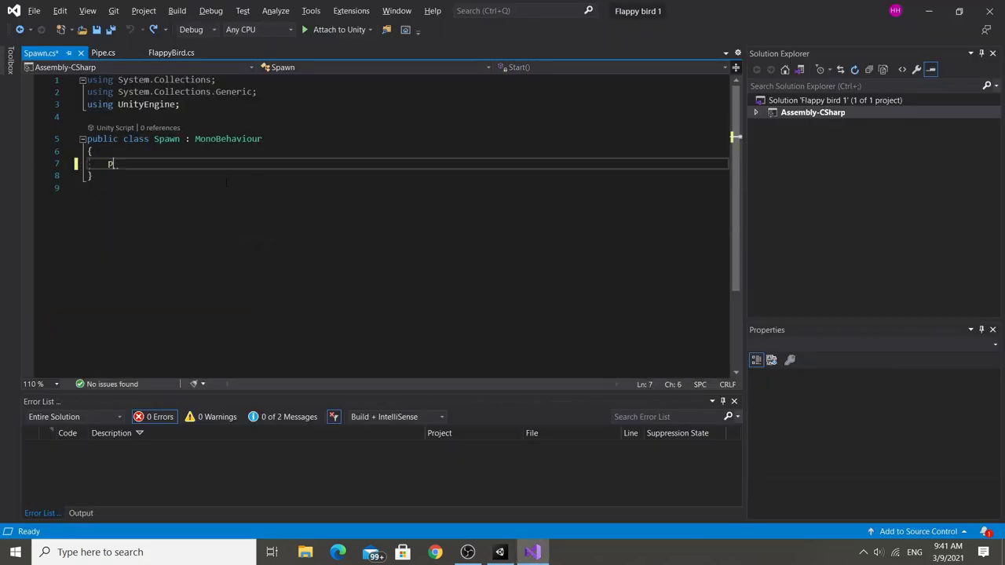
Declare 'public GameObject pipe;' as the only content of Spawn.cs and save it.
{"action": "type", "text": "ublic game"}
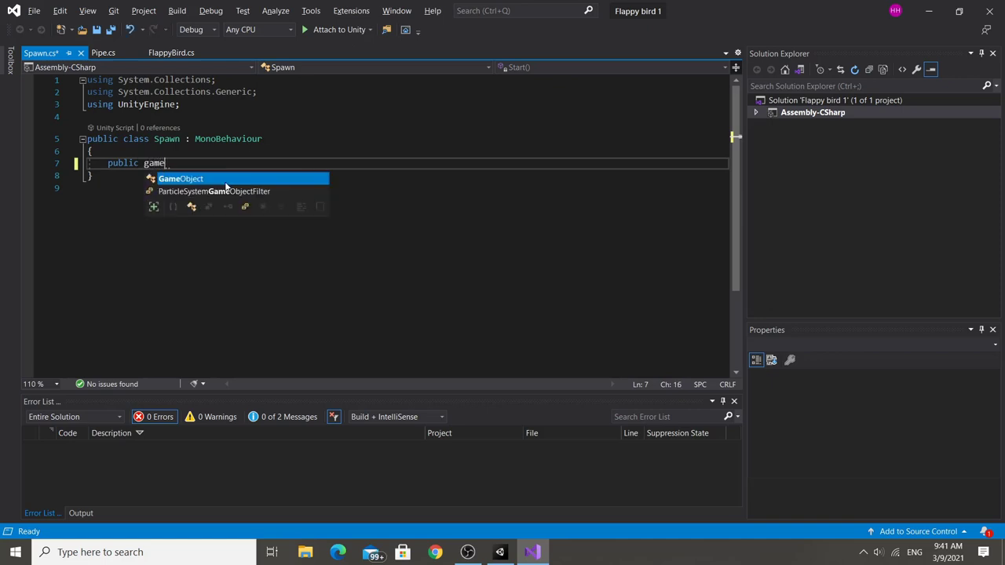
{"action": "key", "text": "Tab"}
{"action": "type", "text": "p"}
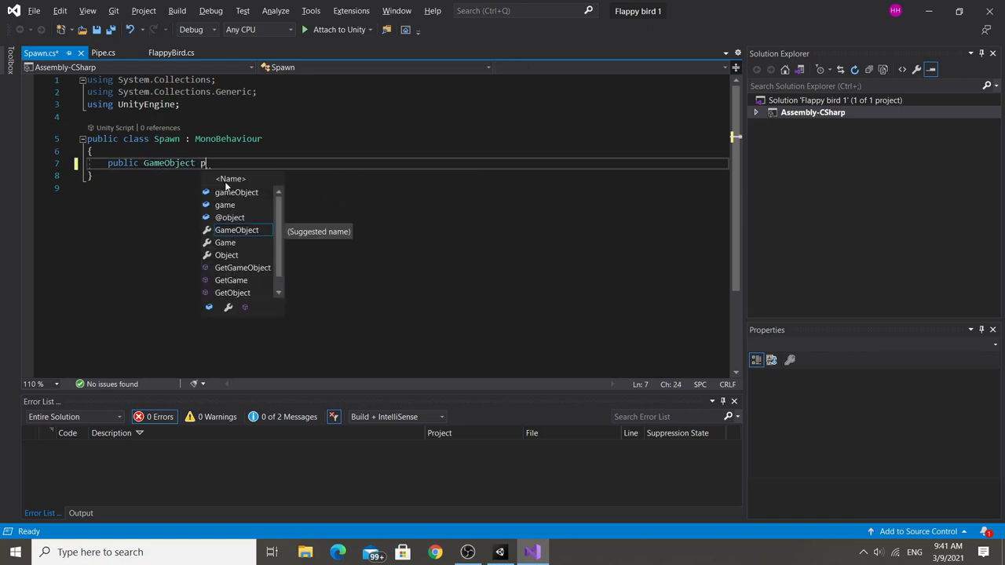
{"action": "type", "text": "ipe;"}
{"action": "key", "text": "ctrl+s"}
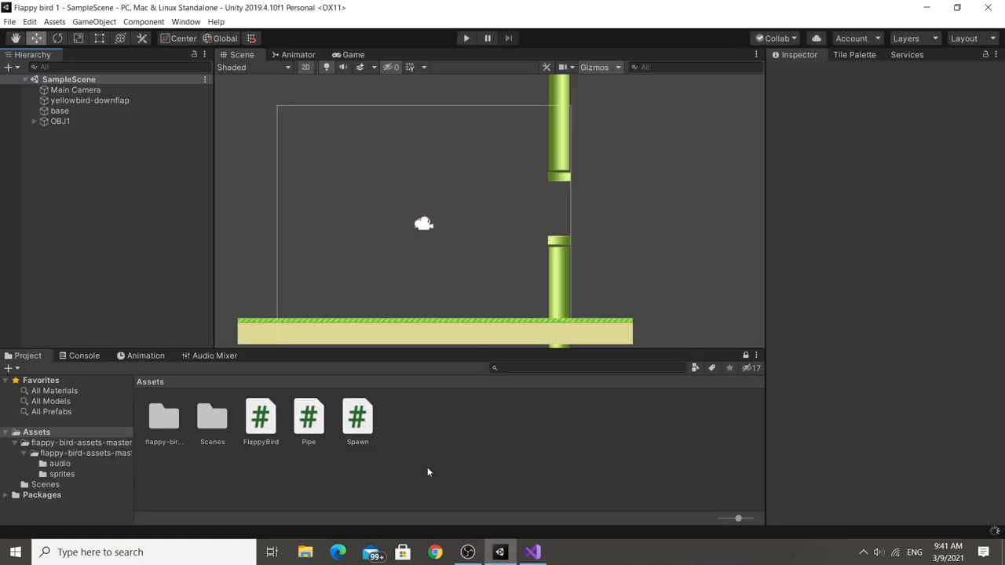
Remove the Spawn (Script) component from OBJ1.
{"action": "left_click", "coordinate": [66, 121]}
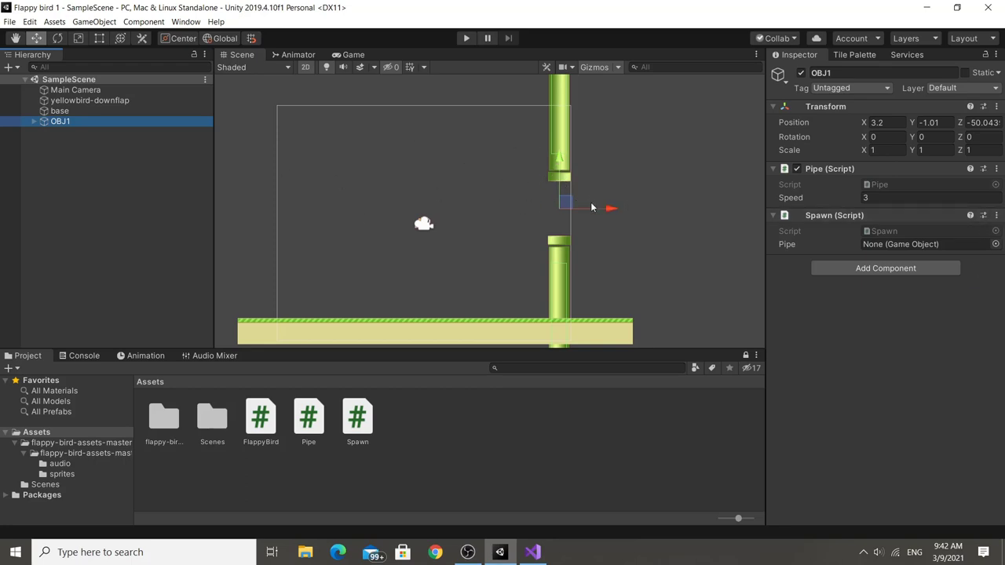
{"action": "left_click", "coordinate": [997, 215]}
{"action": "left_click", "coordinate": [903, 243]}
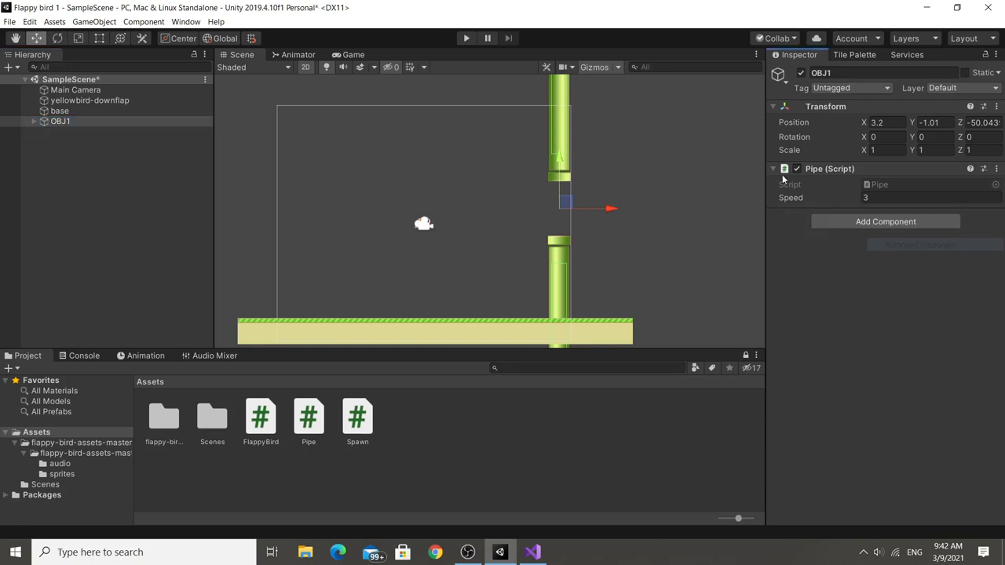
Create an empty object named Spawn, attach the Spawn script, and save the scene.
{"action": "right_click", "coordinate": [112, 141]}
{"action": "left_click", "coordinate": [162, 248]}
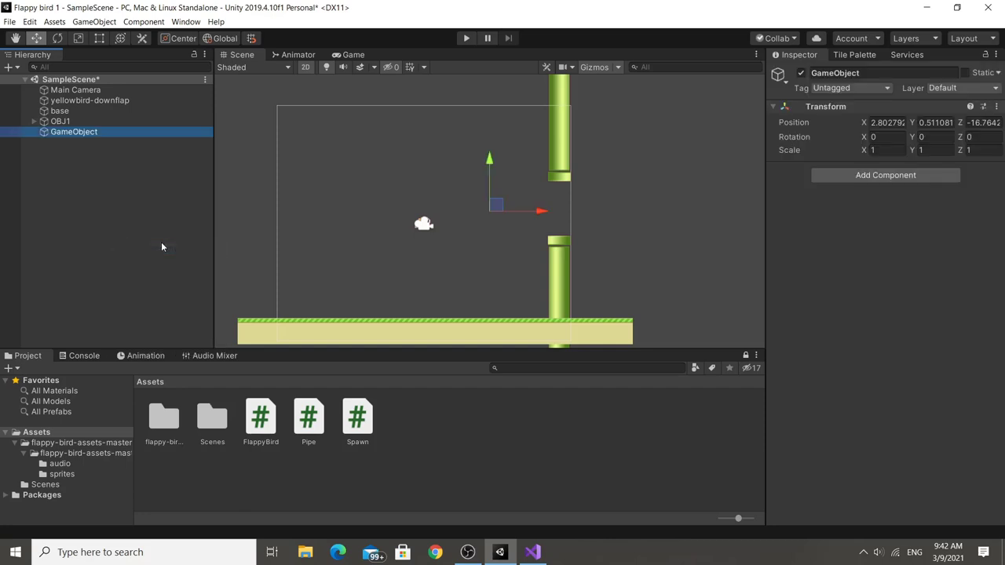
{"action": "type", "text": "Spawn"}
{"action": "key", "text": "Return"}
{"action": "left_click", "coordinate": [859, 176]}
{"action": "type", "text": "spawn"}
{"action": "key", "text": "Return"}
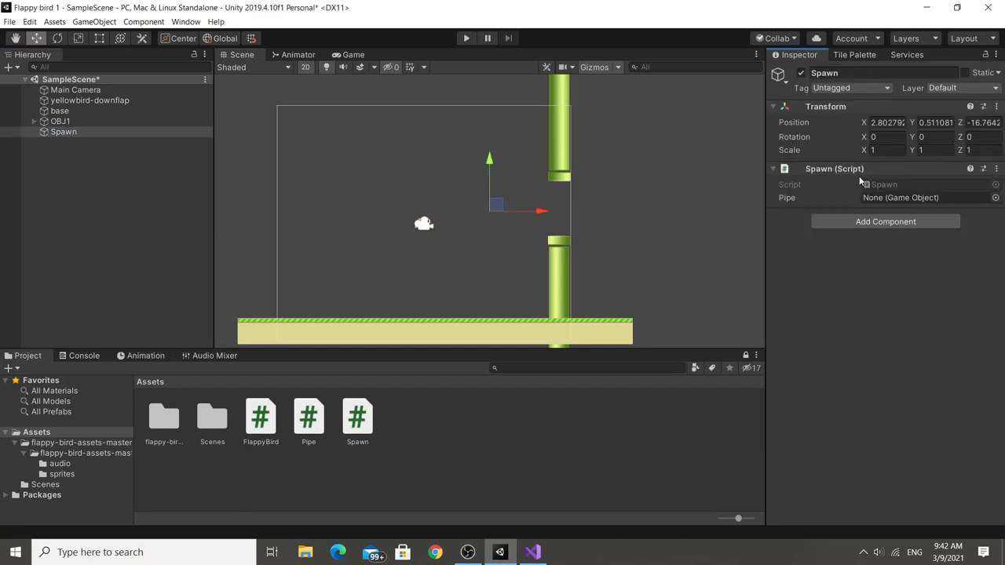
{"action": "key", "text": "ctrl+s"}
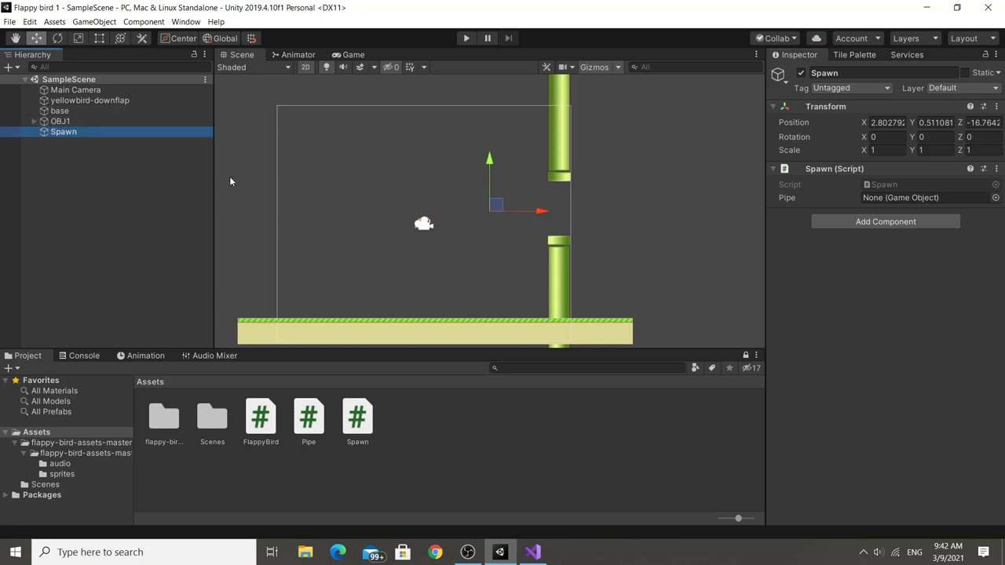
Move the Spawn object to the right of the pipes at X 9.59 and save the scene.
{"action": "left_click_drag", "start_coordinate": [542, 212], "coordinate": [696, 221]}
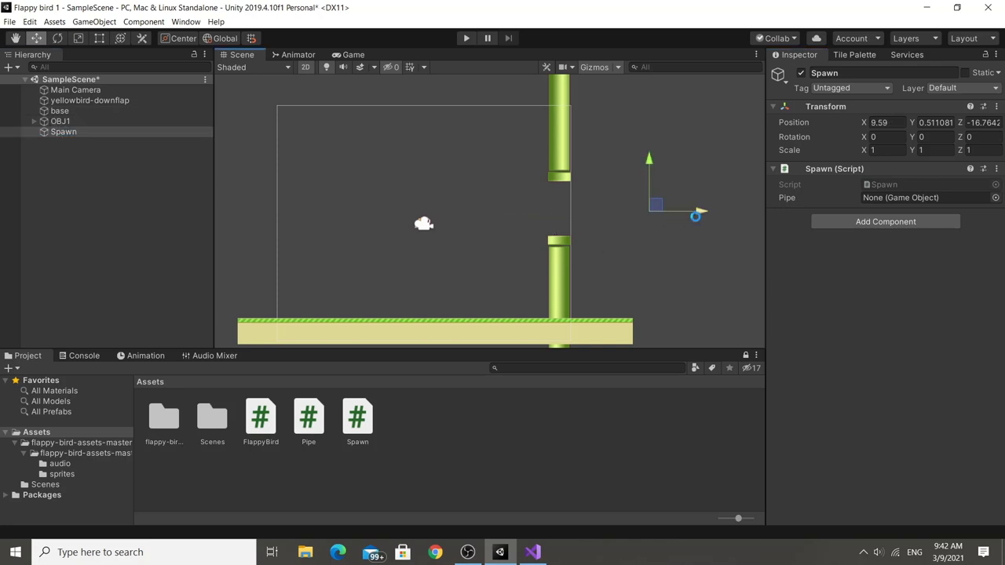
{"action": "key", "text": "ctrl+s"}
{"action": "left_click", "coordinate": [68, 123]}
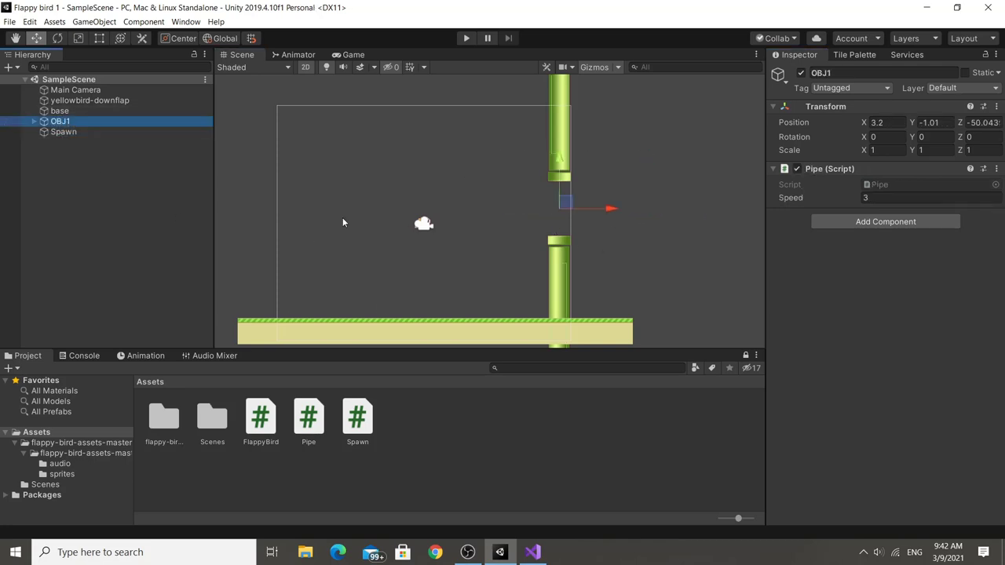
{"action": "left_click", "coordinate": [86, 132]}
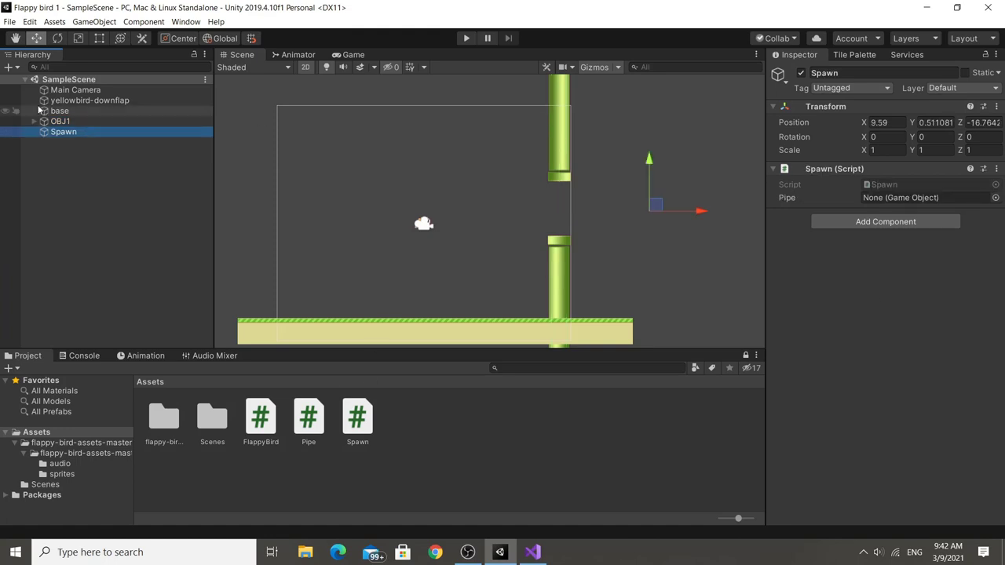
{"action": "mouse_move", "coordinate": [61, 122]}
{"action": "left_mouse_down"}
{"action": "mouse_move", "coordinate": [398, 348]}
{"action": "mouse_move", "coordinate": [410, 413]}
{"action": "left_mouse_up"}
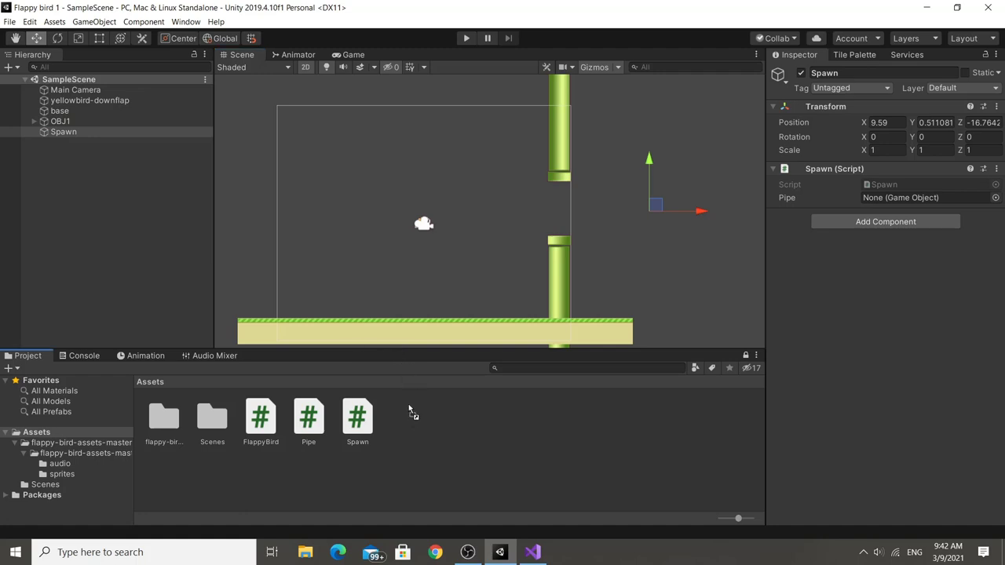
Make OBJ1 a prefab in Assets, drop it into Spawn's Pipe field, and save the scene.
{"action": "mouse_move", "coordinate": [330, 360]}
{"action": "left_mouse_down"}
{"action": "mouse_move", "coordinate": [256, 197]}
{"action": "mouse_move", "coordinate": [430, 476]}
{"action": "mouse_move", "coordinate": [463, 454]}
{"action": "left_mouse_up"}
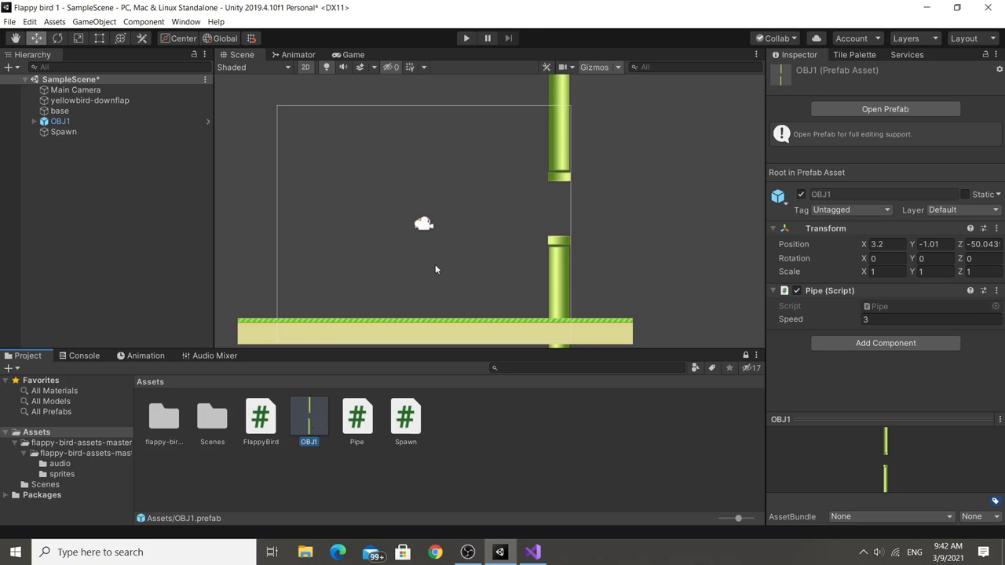
{"action": "middle_click_drag", "start_coordinate": [436, 270], "coordinate": [417, 305]}
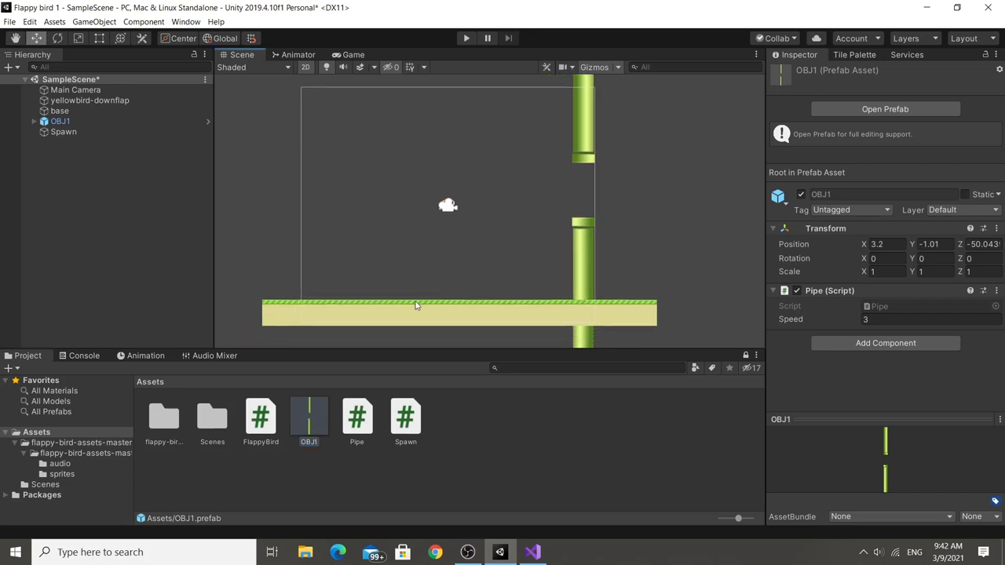
{"action": "left_click", "coordinate": [125, 133]}
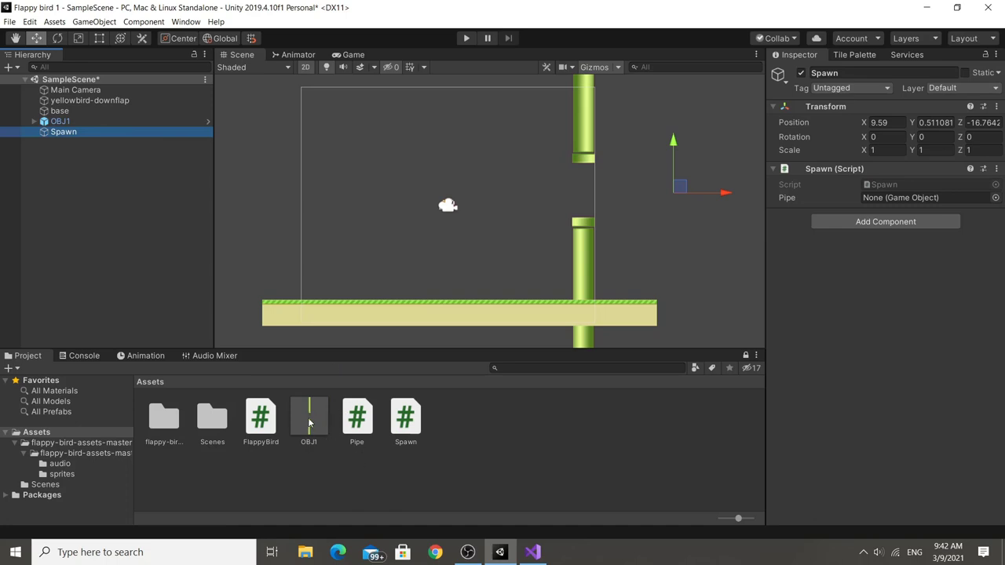
{"action": "left_click_drag", "start_coordinate": [310, 425], "coordinate": [913, 205]}
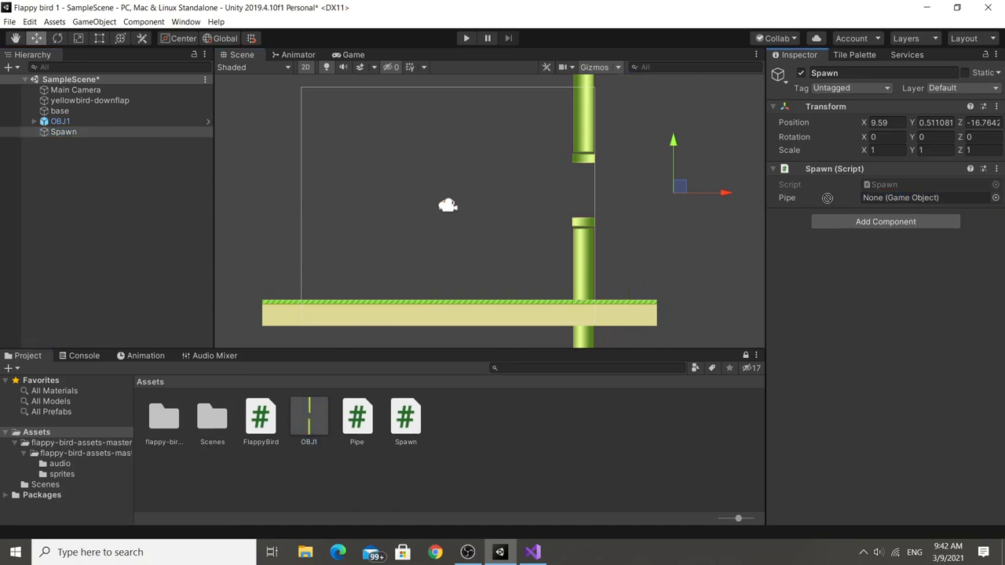
{"action": "left_click_drag", "start_coordinate": [913, 206], "coordinate": [890, 200]}
{"action": "key", "text": "ctrl+s"}
Add a public float maxTime field and a float timer field to Spawn.cs.
{"action": "key", "text": "alt+Tab"}
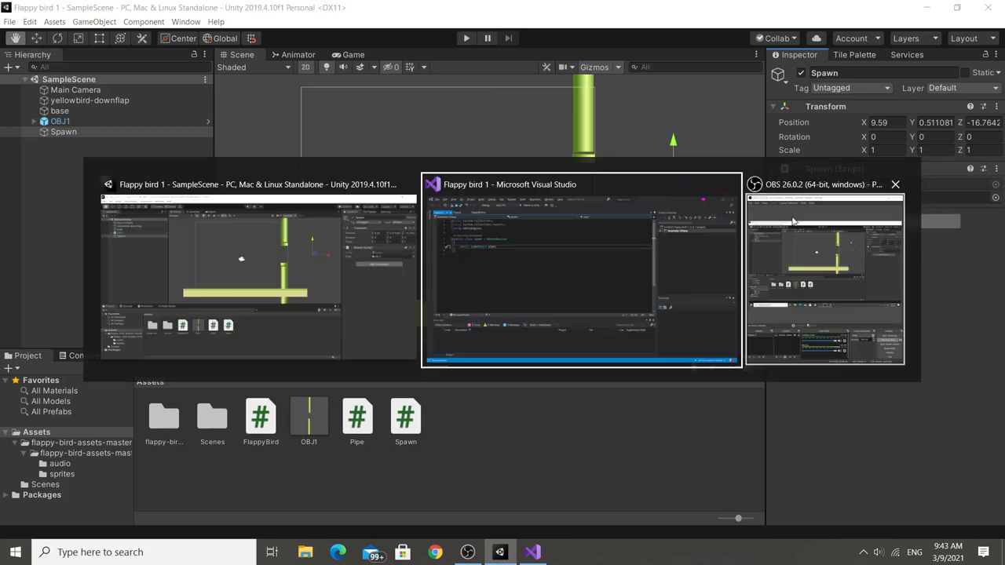
{"action": "key", "text": "Return"}
{"action": "type", "text": "publ"}
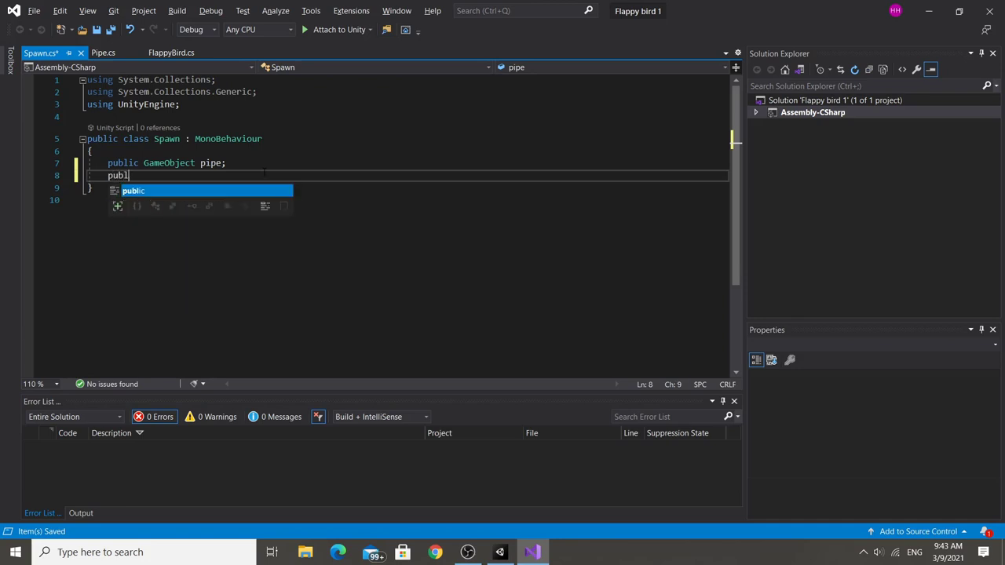
{"action": "type", "text": "ic float maxTime"}
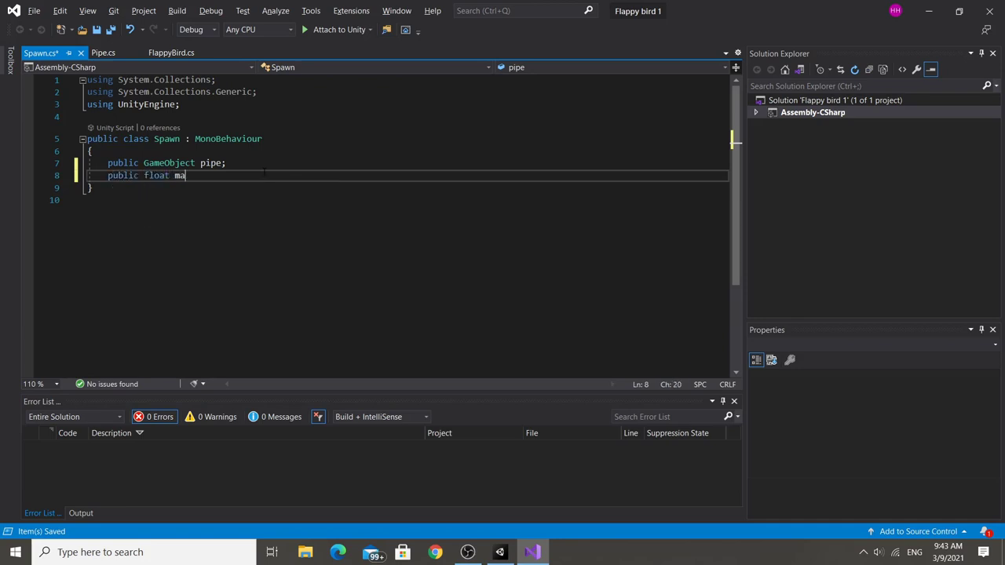
{"action": "type", "text": ";"}
{"action": "key", "text": "Return"}
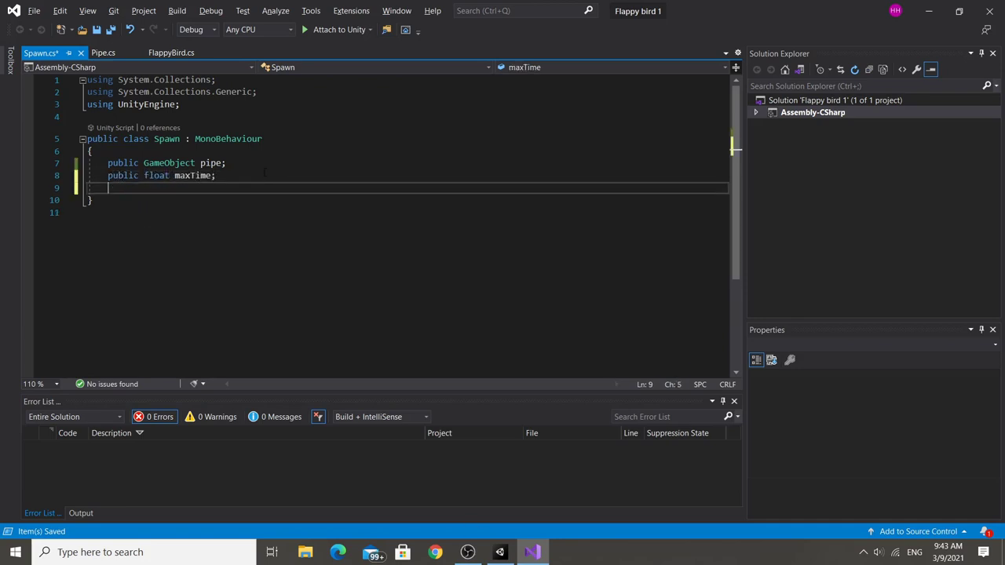
{"action": "type", "text": "float timer;"}
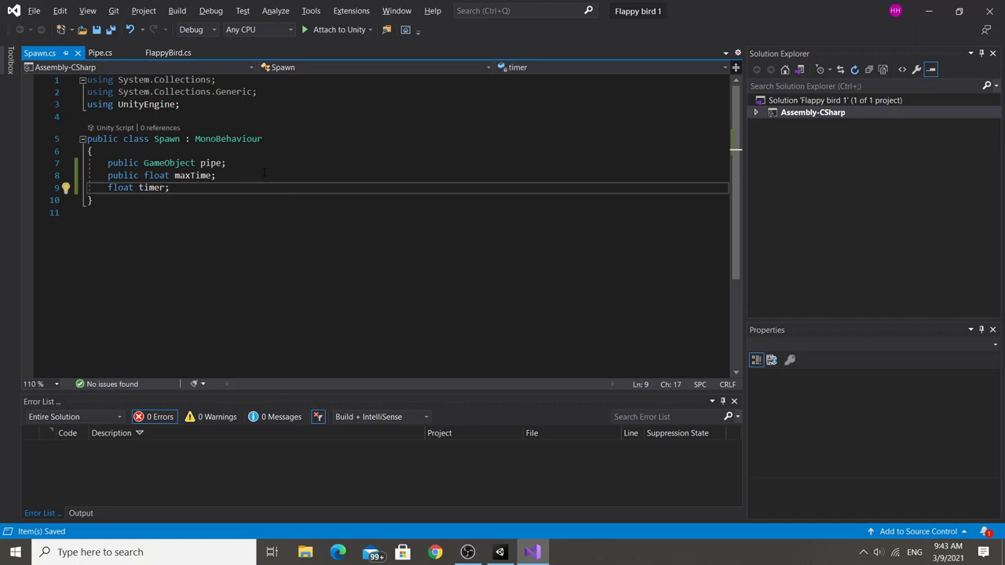
{"action": "key", "text": "Return"}
Set the Spawn component's Max Time to 2 in Unity's Inspector.
{"action": "key", "text": "alt+Tab"}
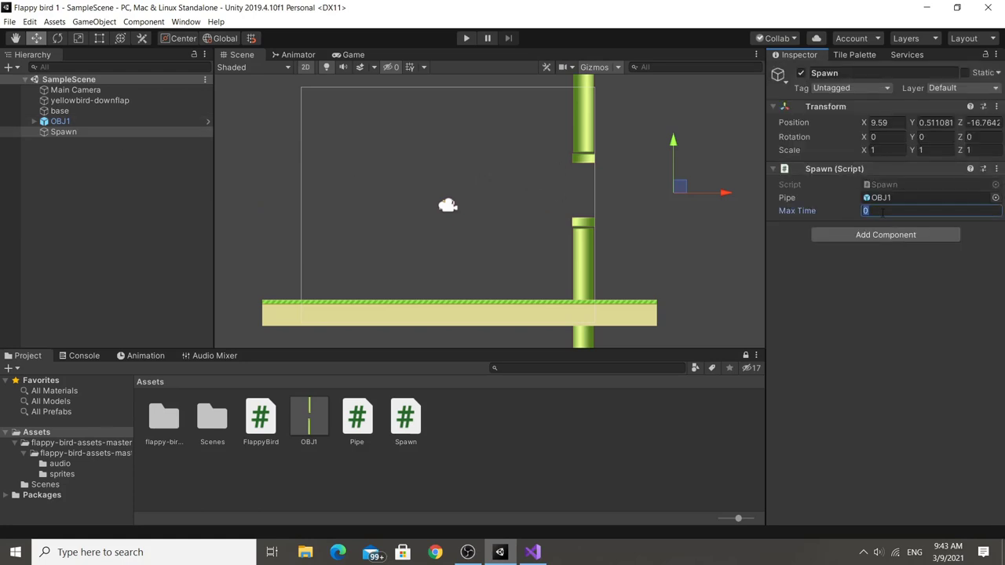
{"action": "type", "text": "2"}
{"action": "key", "text": "alt+Tab"}
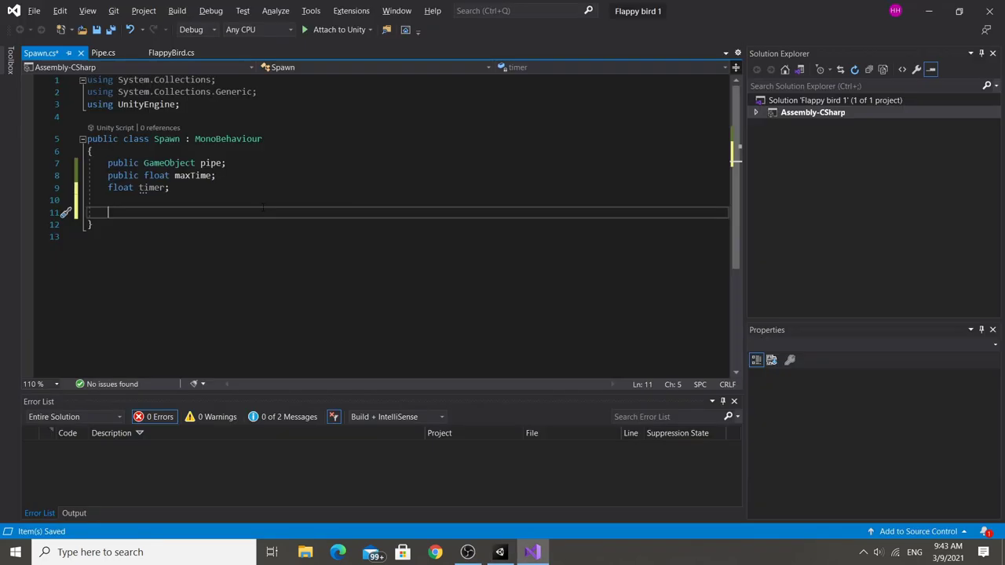
{"action": "key", "text": "alt+Tab"}
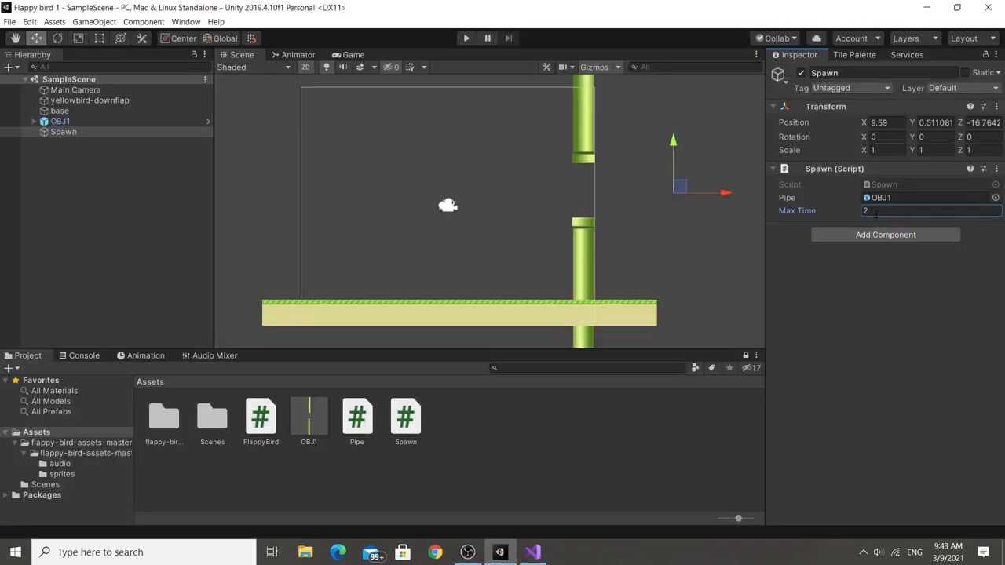
{"action": "key", "text": "alt+Tab"}
Add an Update method that increases timer by Time.deltaTime, and save the script.
{"action": "type", "text": "void Up"}
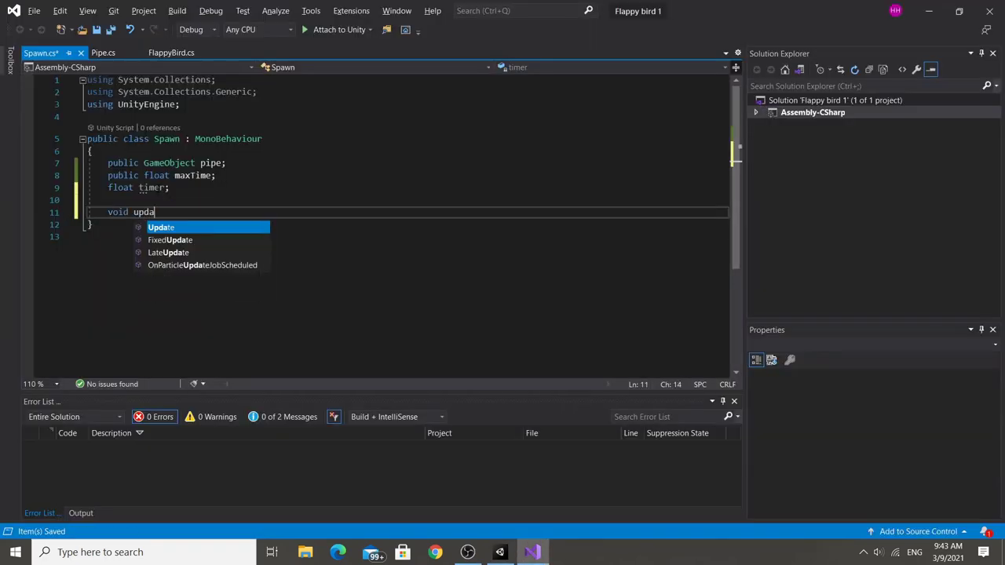
{"action": "key", "text": "Tab"}
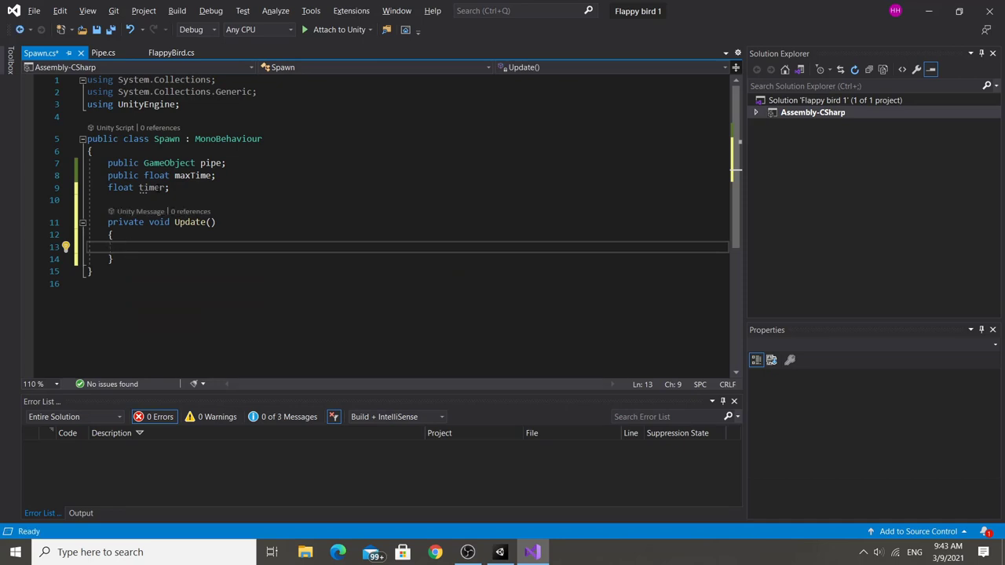
{"action": "type", "text": "timer"}
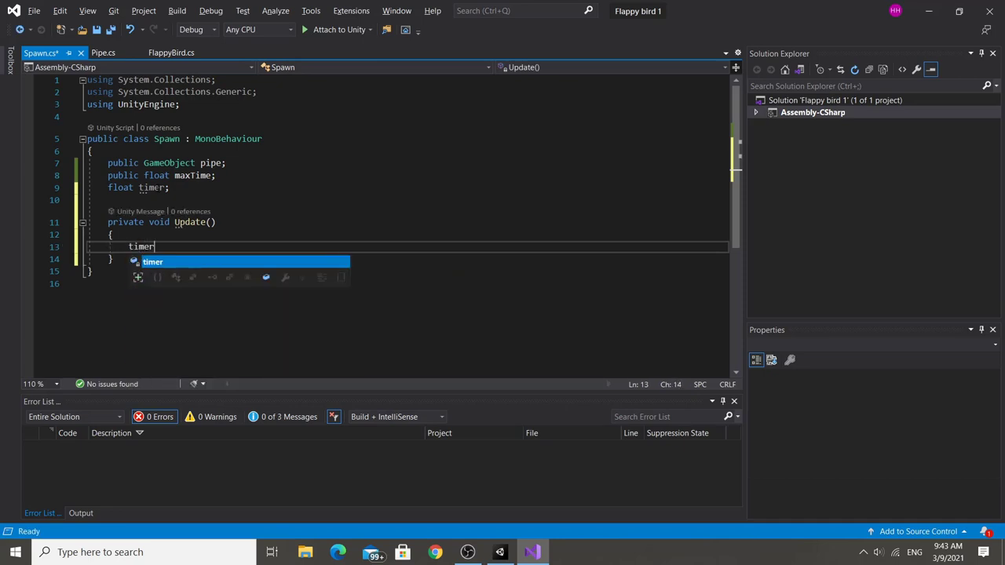
{"action": "key", "text": "Escape"}
{"action": "type", "text": "T"}
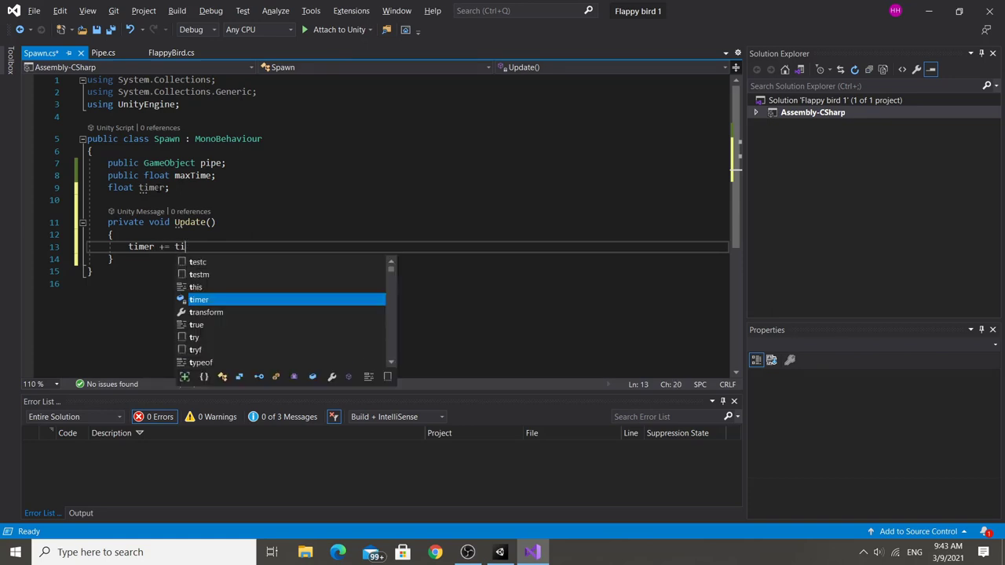
{"action": "key", "text": "Tab"}
{"action": "type", "text": ".d"}
{"action": "key", "text": "Tab"}
{"action": "type", "text": ";"}
{"action": "key", "text": "ctrl+s"}
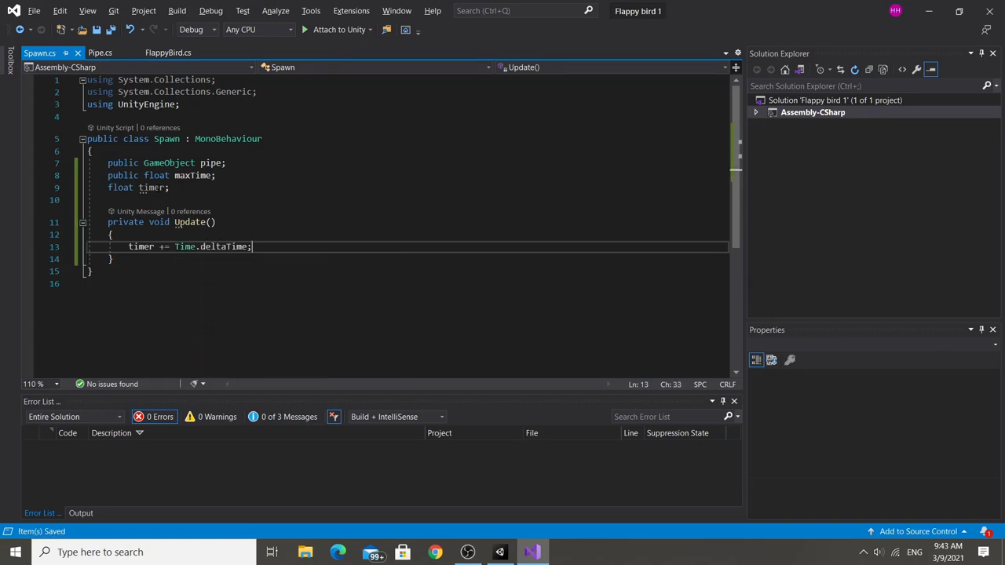
{"action": "key", "text": "Home"}
Wrap a reset of timer to 0 in an if (timer > maxTime) block.
{"action": "key", "text": "Return"}
{"action": "key", "text": "Return"}
{"action": "key", "text": "Up"}
{"action": "key", "text": "Up"}
{"action": "type", "text": "if ("}
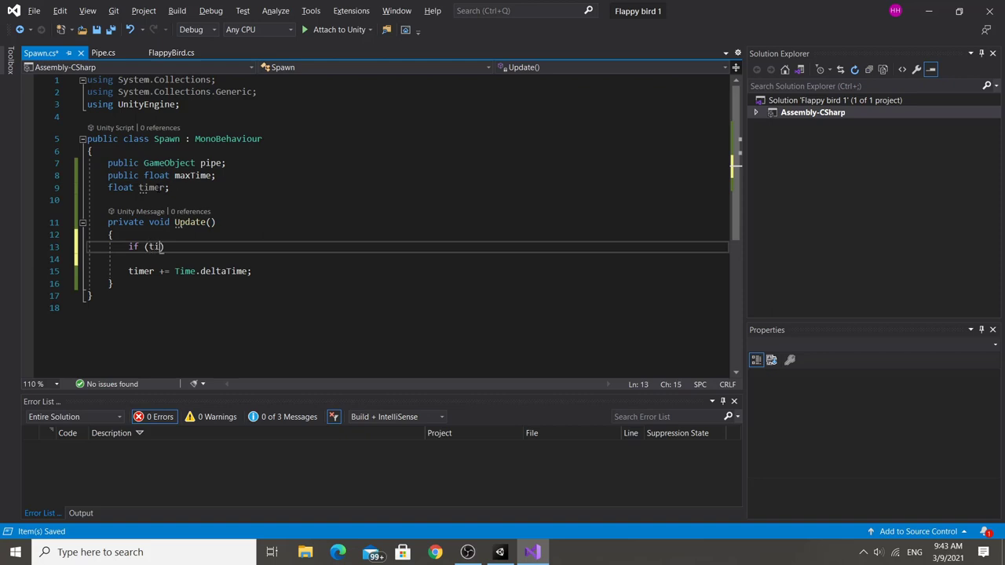
{"action": "type", "text": "timer > m"}
{"action": "type", "text": "axT"}
{"action": "key", "text": "Tab"}
{"action": "key", "text": "Return"}
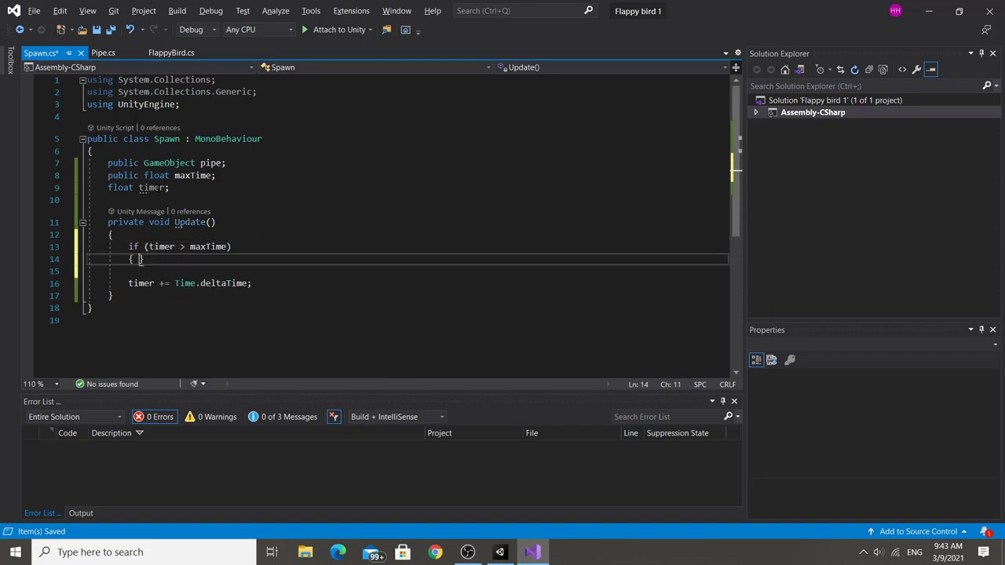
{"action": "type", "text": "{"}
{"action": "key", "text": "Return"}
{"action": "key", "text": "ctrl+s"}
{"action": "type", "text": "ti"}
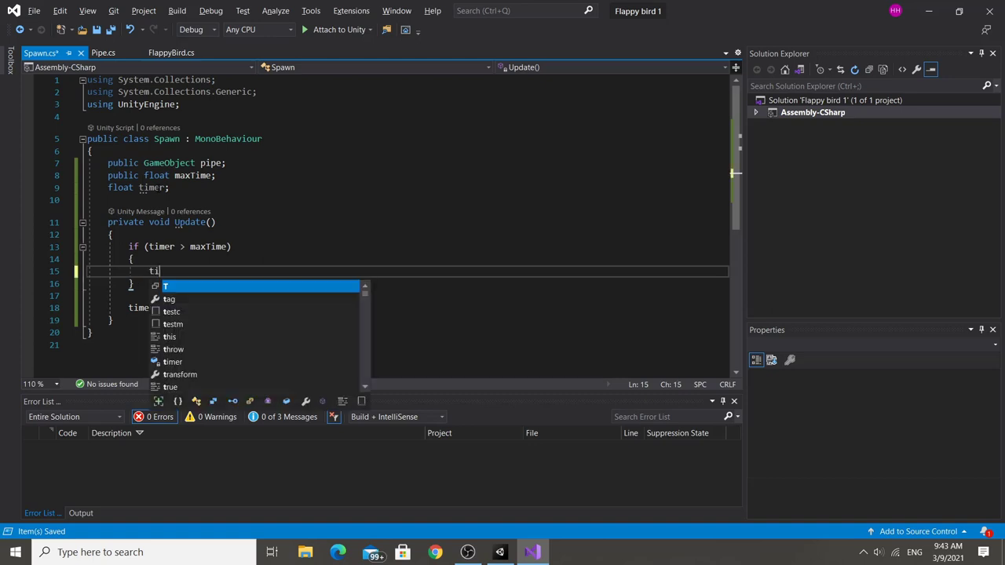
{"action": "type", "text": "mer = 0;"}
{"action": "key", "text": "Return"}
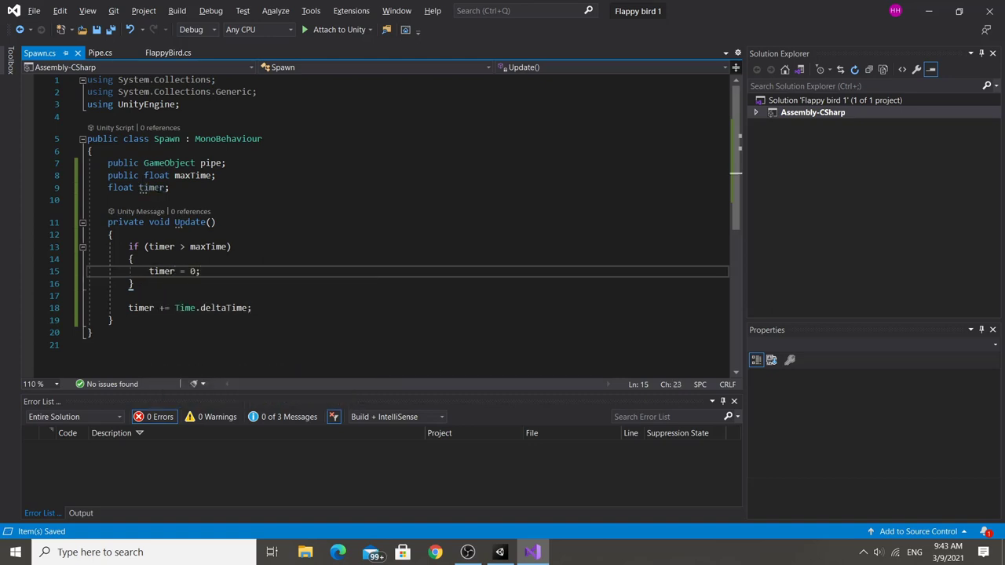
{"action": "key", "text": "Up"}
{"action": "key", "text": "Return"}
{"action": "key", "text": "Up"}
Begin the line 'GameObject tmp = Instantiate' inside the if block.
{"action": "type", "text": "gameo"}
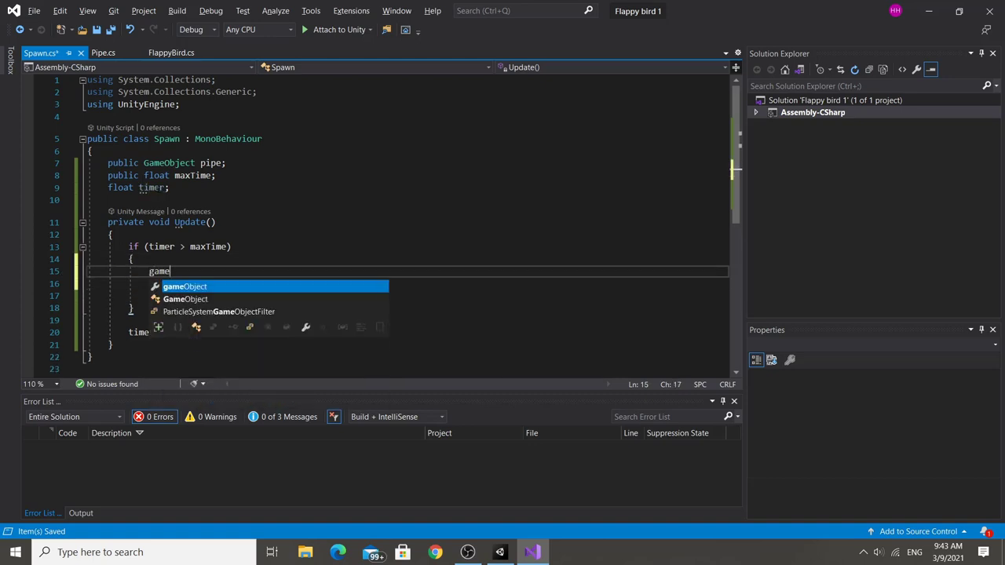
{"action": "key", "text": "Tab"}
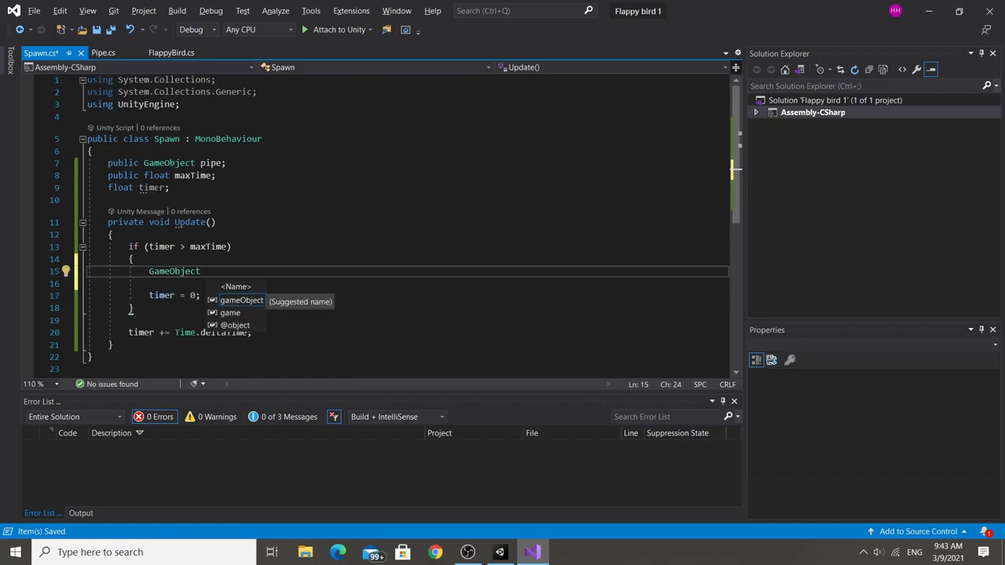
{"action": "type", "text": "tmp ="}
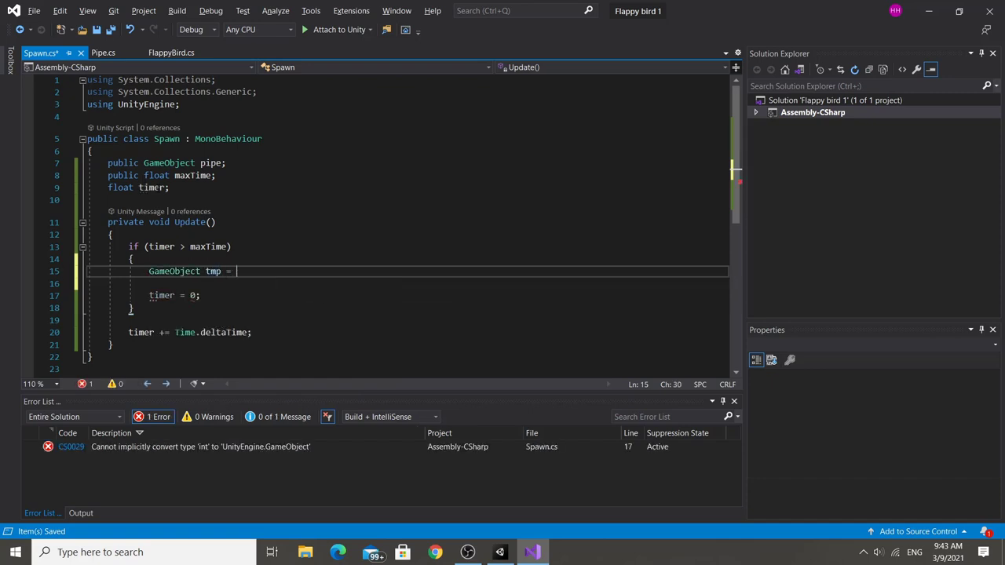
{"action": "key", "text": "alt+Tab"}
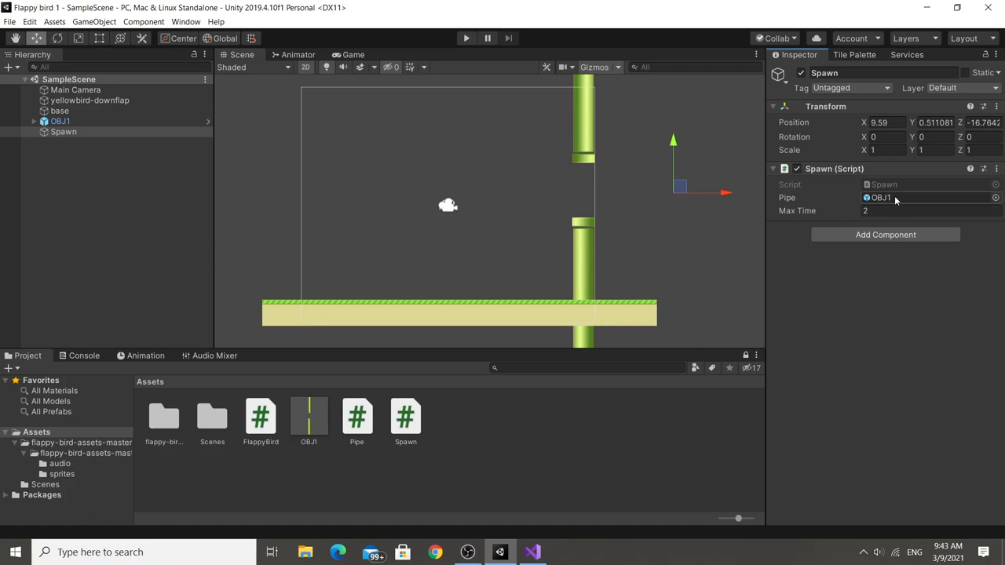
{"action": "key", "text": "alt+Tab"}
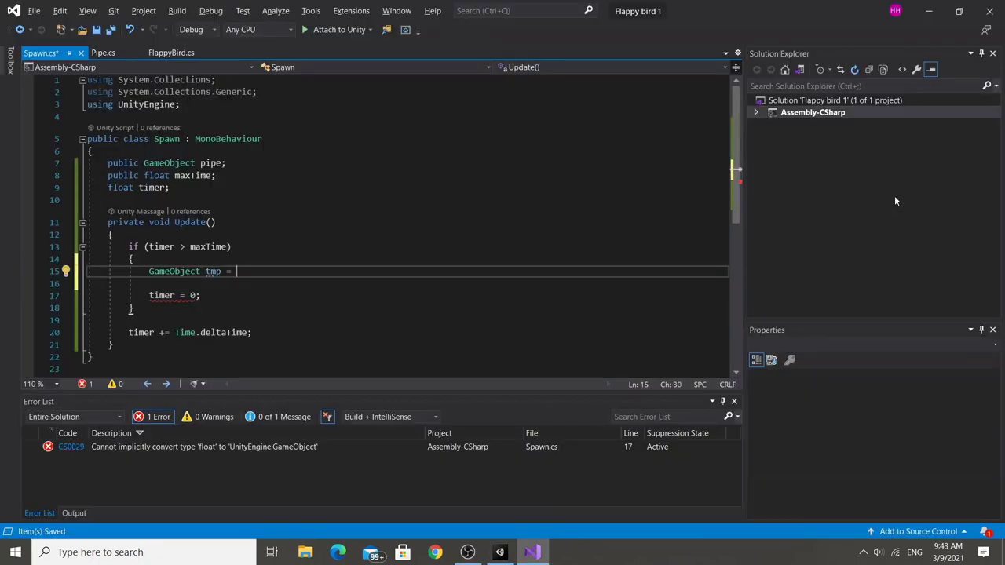
{"action": "type", "text": "Ins"}
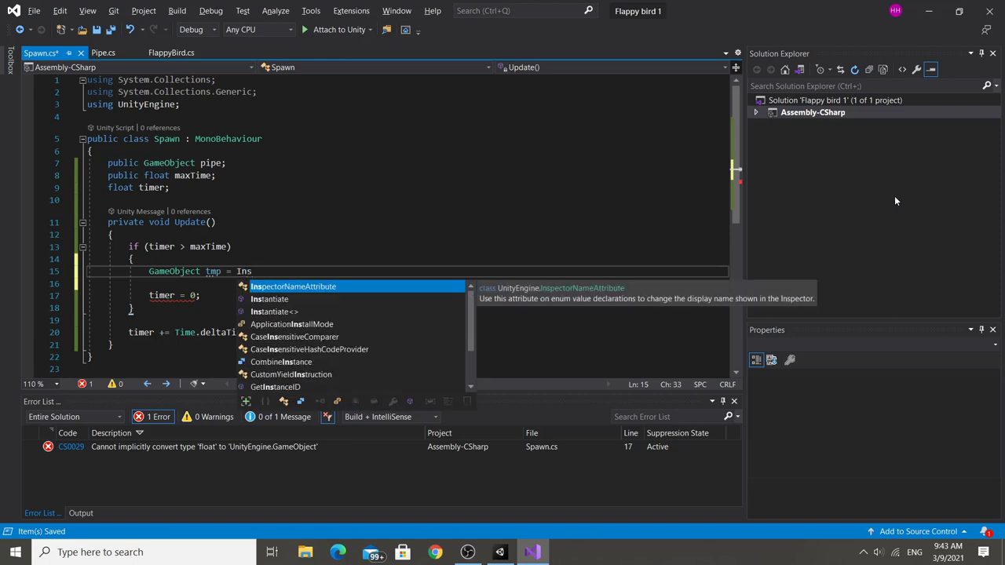
{"action": "type", "text": "tan"}
{"action": "key", "text": "Tab"}
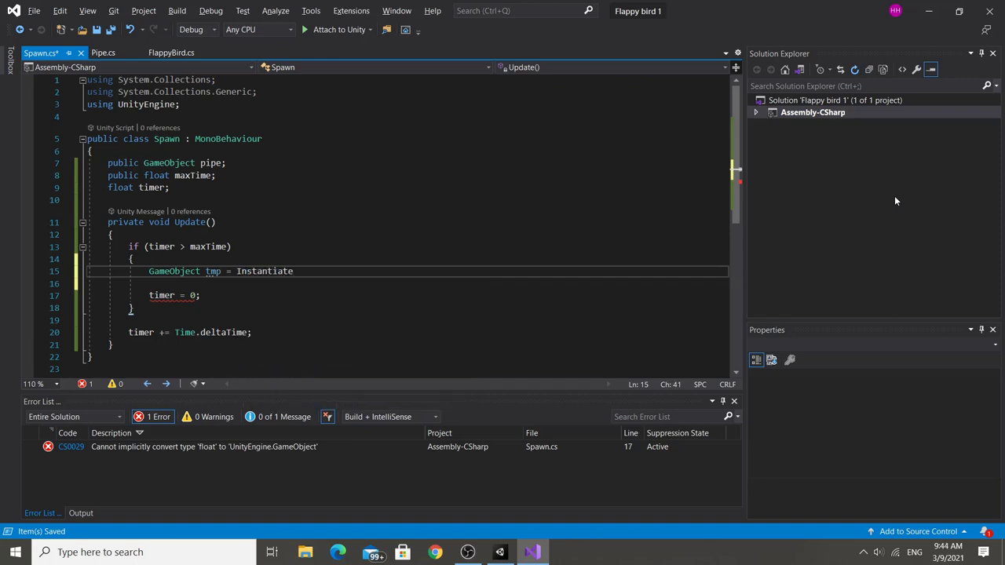
Pass pipe, transform.position and Quaternion.identity to Instantiate, and save the script.
{"action": "type", "text": "("}
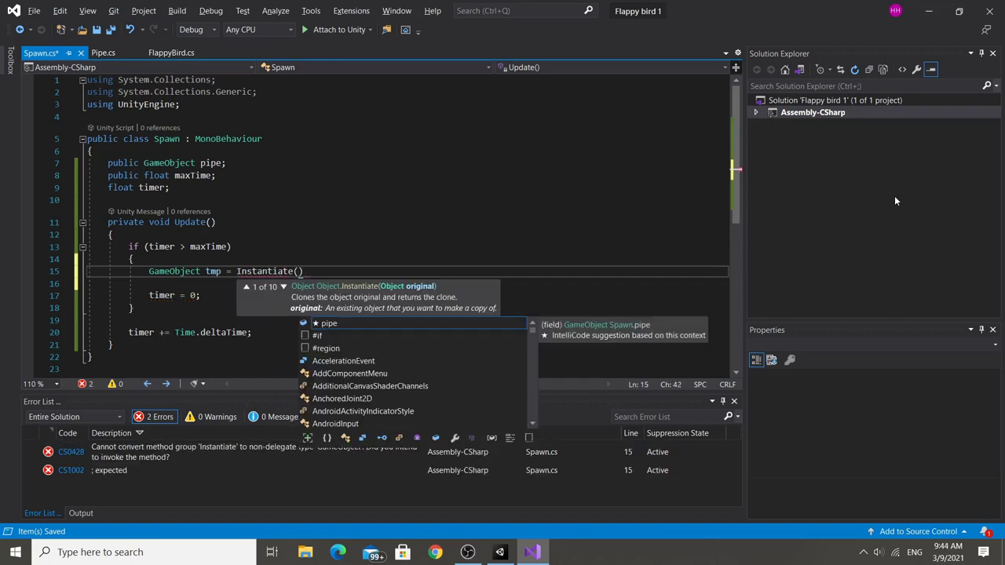
{"action": "type", "text": "pipe, "}
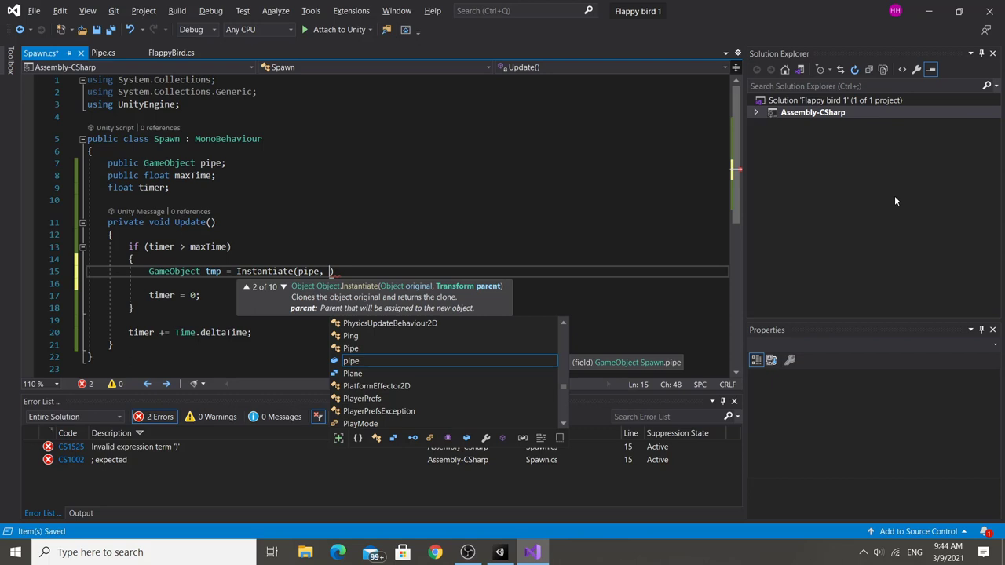
{"action": "type", "text": "transform.position, "}
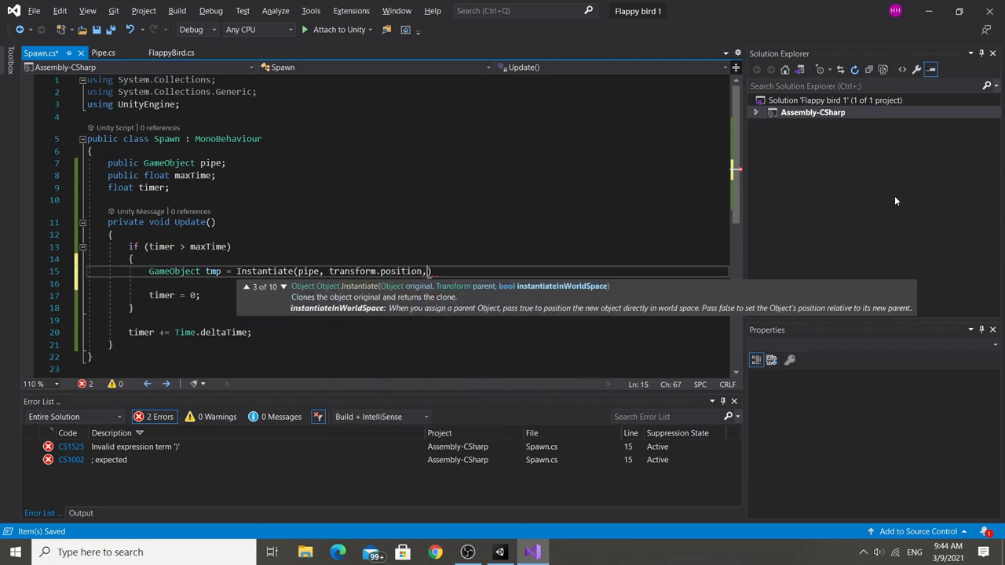
{"action": "type", "text": "tr"}
{"action": "key", "text": "BackSpace"}
{"action": "key", "text": "BackSpace"}
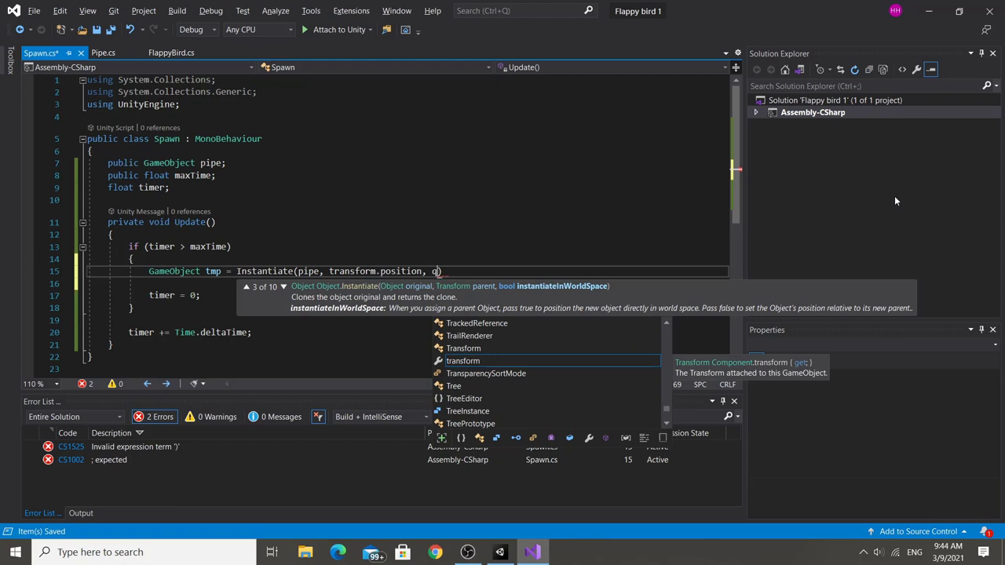
{"action": "type", "text": "qua"}
{"action": "key", "text": "Down"}
{"action": "key", "text": "Down"}
{"action": "key", "text": "Tab"}
{"action": "type", "text": "."}
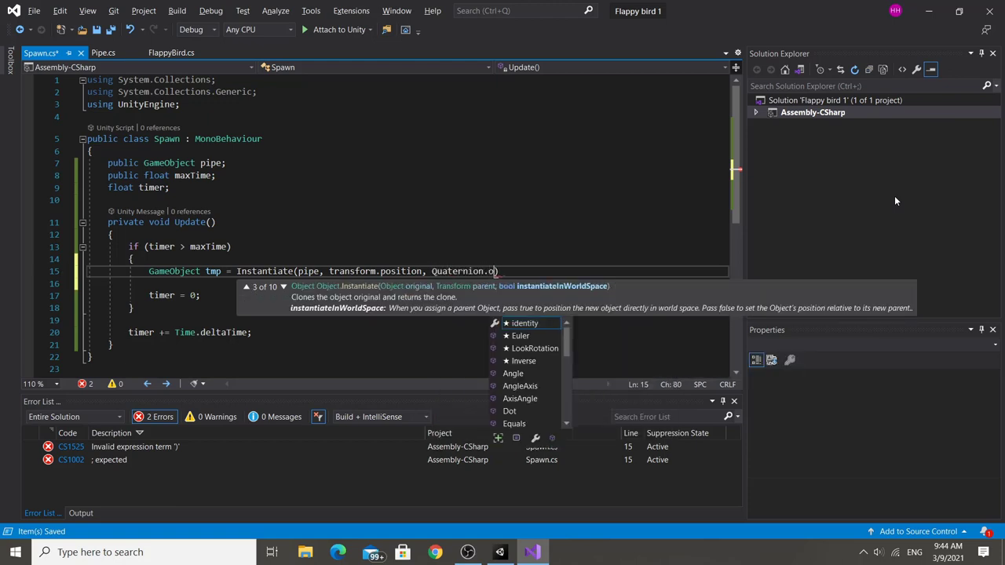
{"action": "key", "text": "Tab"}
{"action": "type", "text": ")"}
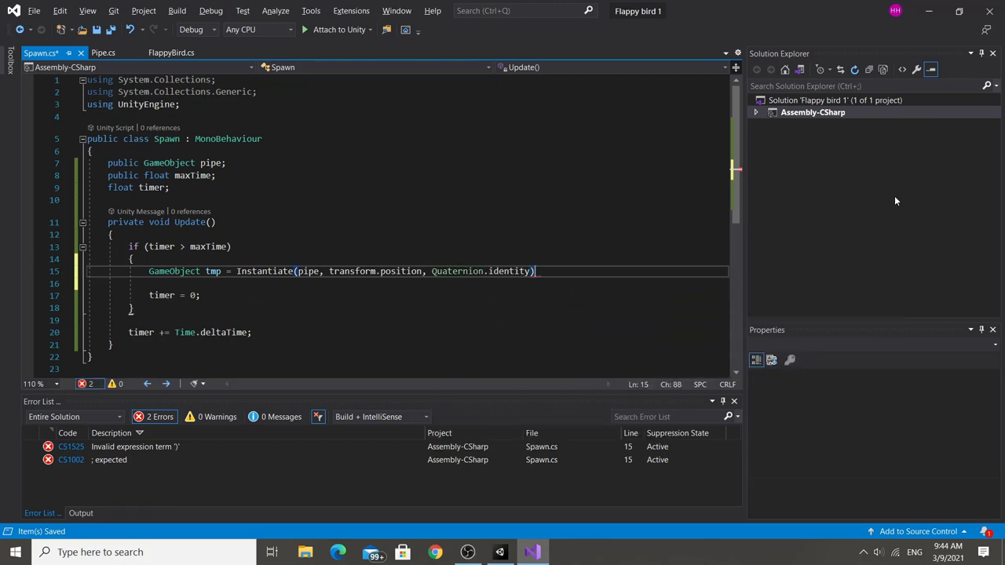
{"action": "type", "text": ";"}
{"action": "key", "text": "ctrl+s"}
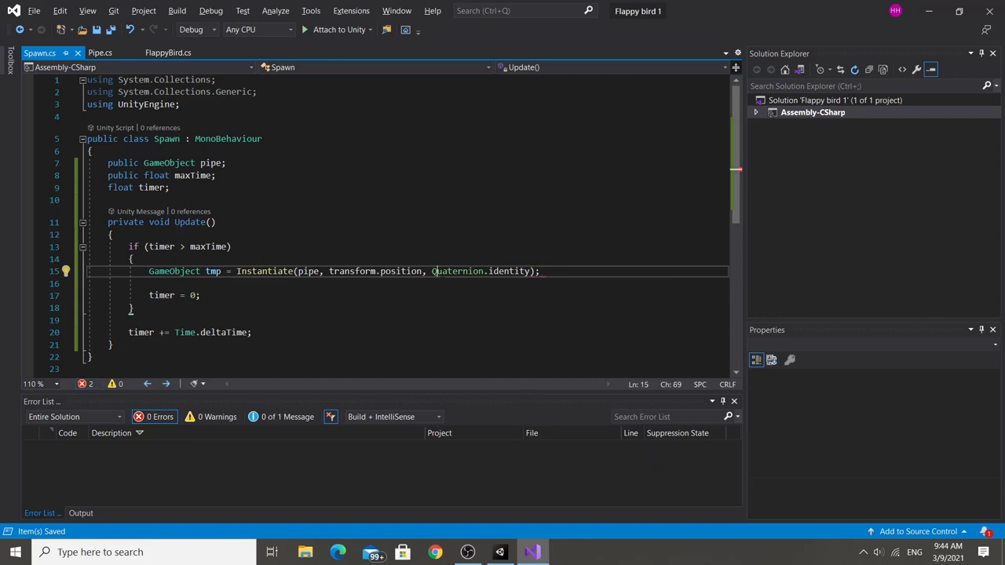
Add an empty line after the Instantiate call.
{"action": "left_click_drag", "start_coordinate": [432, 271], "coordinate": [534, 271]}
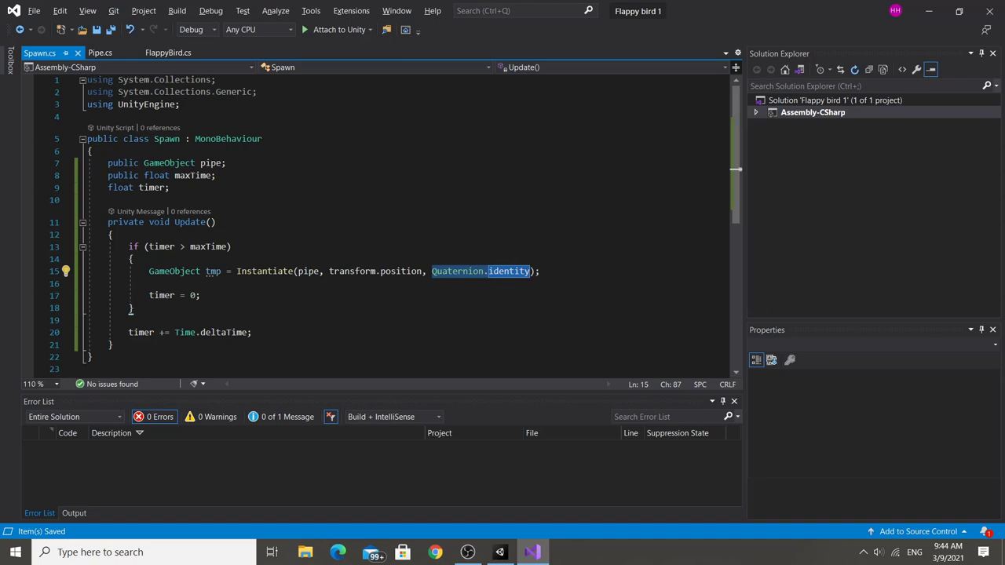
{"action": "left_click", "coordinate": [561, 274]}
{"action": "key", "text": "Return"}
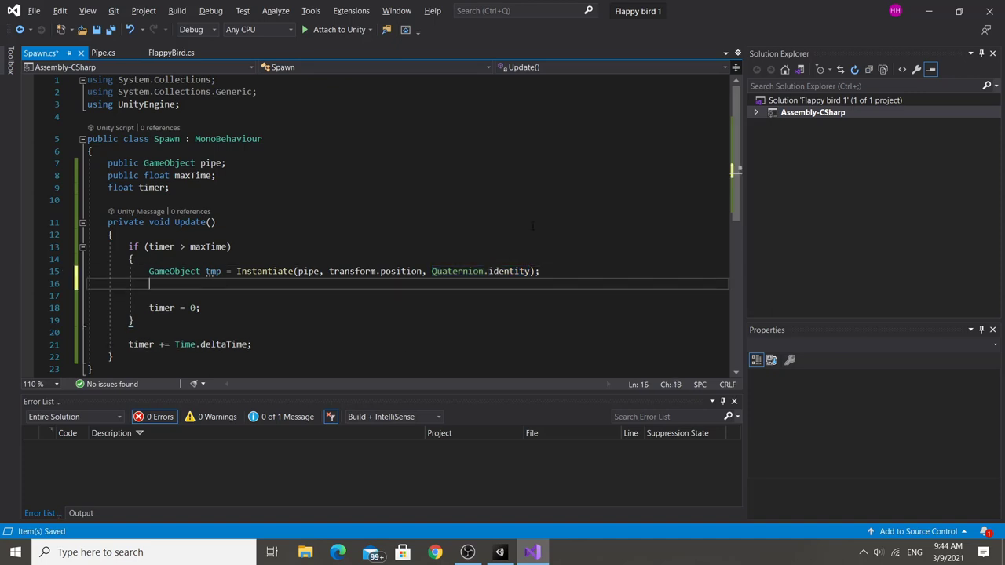
{"action": "key", "text": "alt+Tab"}
{"action": "scroll", "coordinate": [648, 223], "scroll_direction": "down", "scroll_amount": 3}
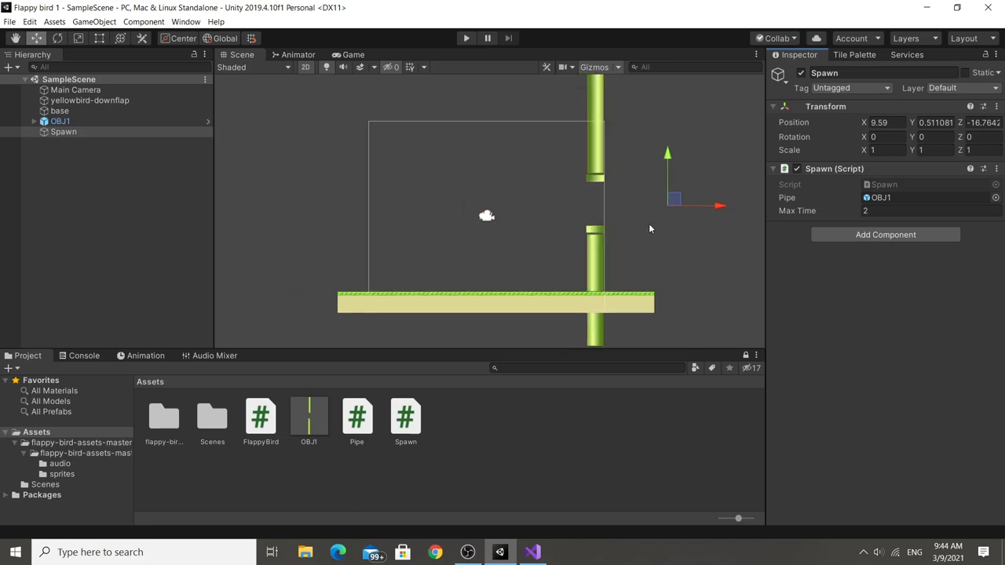
{"action": "scroll", "coordinate": [635, 210], "scroll_direction": "up", "scroll_amount": 2}
{"action": "scroll", "coordinate": [599, 202], "scroll_direction": "up", "scroll_amount": 1}
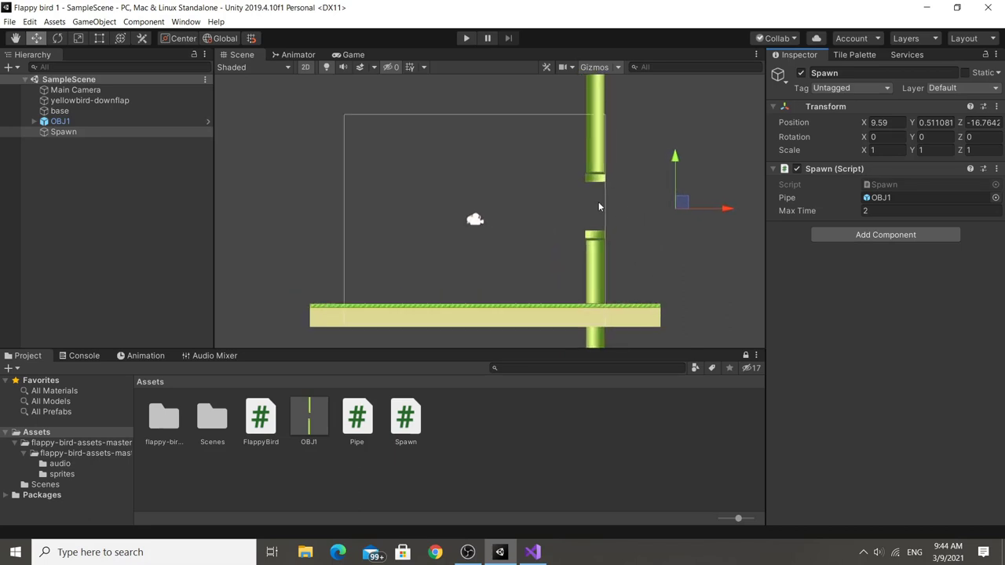
{"action": "scroll", "coordinate": [599, 202], "scroll_direction": "down", "scroll_amount": 1}
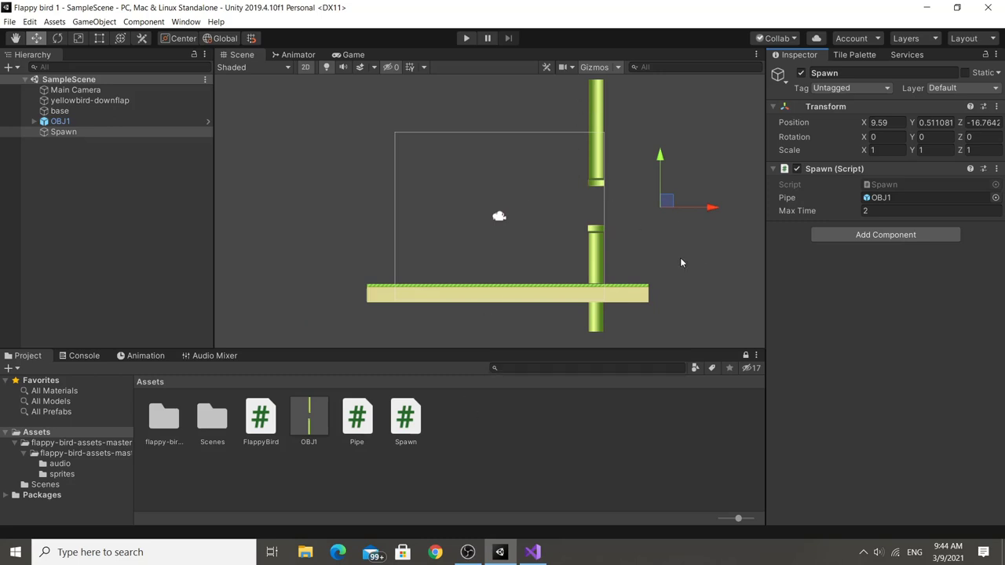
{"action": "scroll", "coordinate": [445, 197], "scroll_direction": "down", "scroll_amount": 1}
{"action": "scroll", "coordinate": [517, 224], "scroll_direction": "up", "scroll_amount": 2}
{"action": "scroll", "coordinate": [527, 222], "scroll_direction": "up", "scroll_amount": 1}
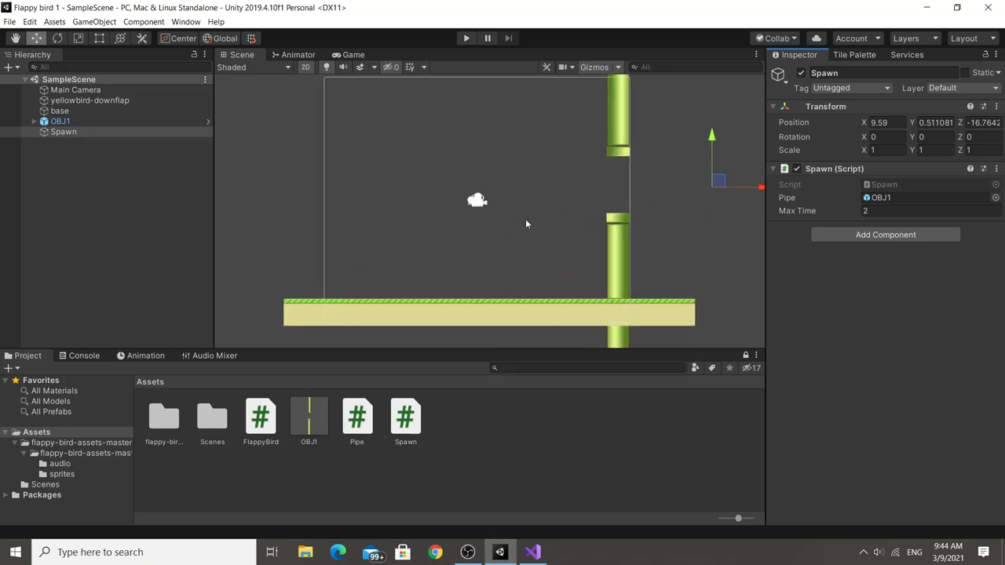
{"action": "scroll", "coordinate": [404, 195], "scroll_direction": "down", "scroll_amount": 1}
{"action": "middle_click_drag", "start_coordinate": [541, 163], "coordinate": [552, 199]}
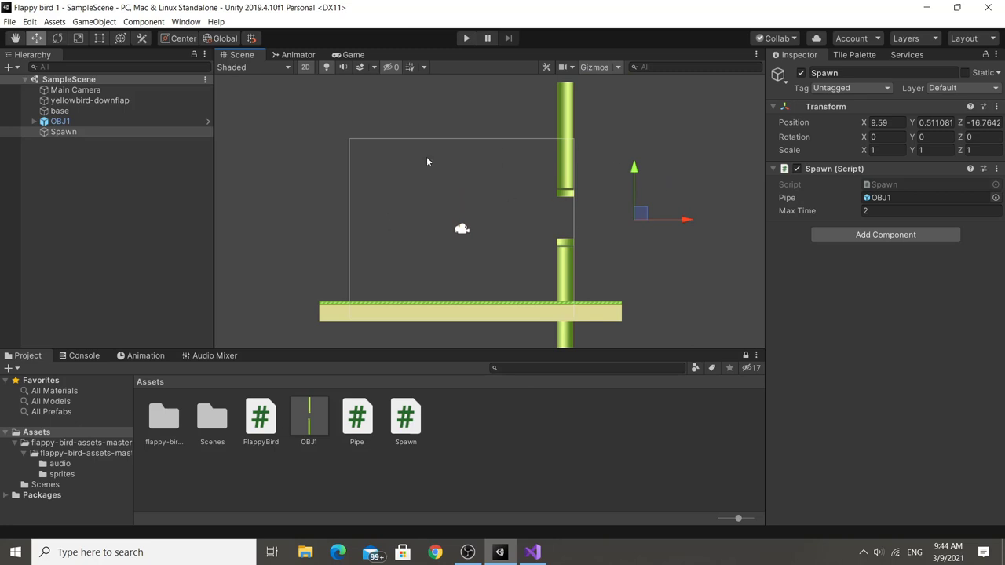
{"action": "scroll", "coordinate": [471, 166], "scroll_direction": "down", "scroll_amount": 1}
{"action": "middle_click_drag", "start_coordinate": [491, 173], "coordinate": [382, 155]}
{"action": "middle_click_drag", "start_coordinate": [274, 186], "coordinate": [481, 191]}
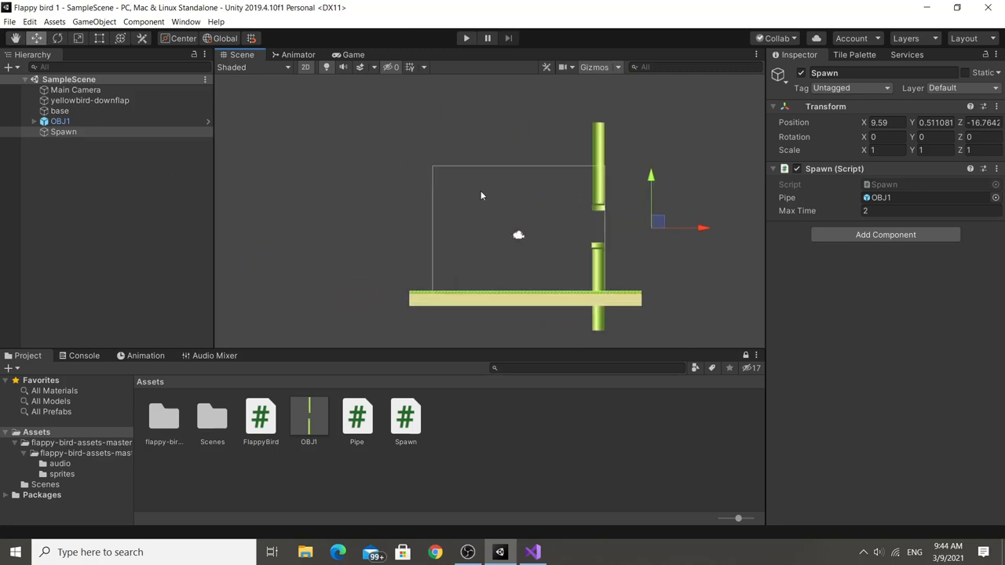
{"action": "key", "text": "alt+Tab"}
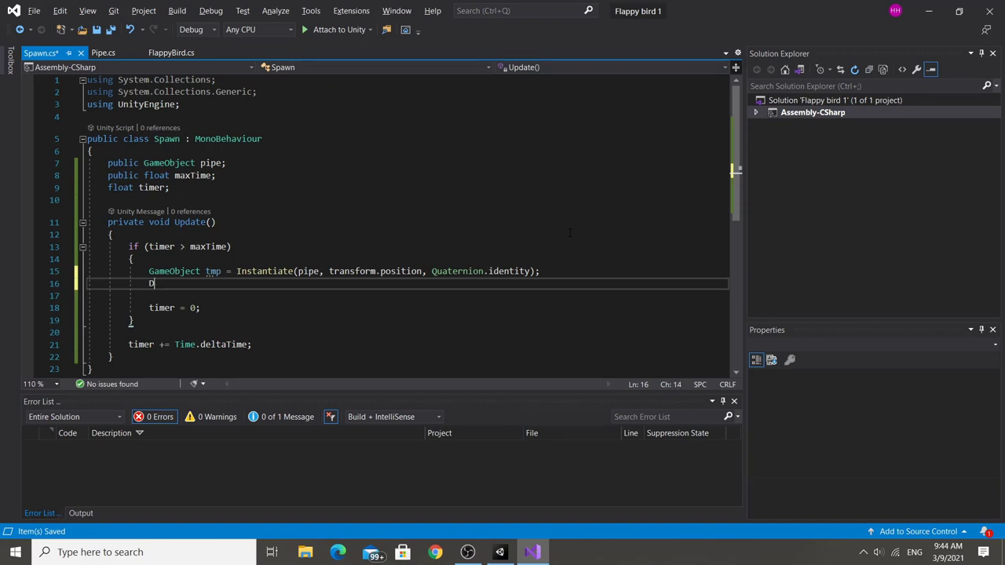
Add 'Destroy(tmp, 10f);' after the Instantiate call and save Spawn.cs.
{"action": "type", "text": "Destroy"}
{"action": "type", "text": "(tm"}
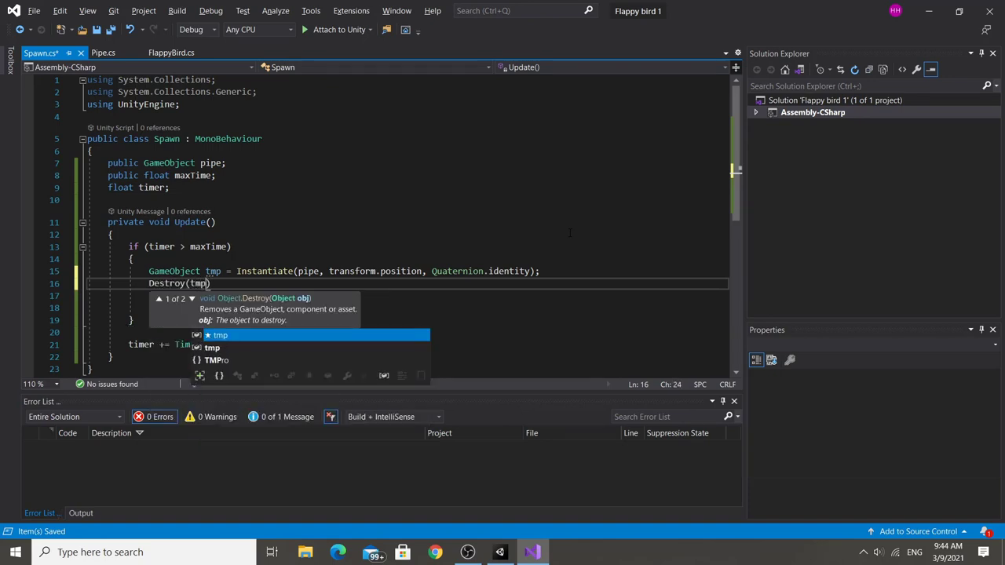
{"action": "type", "text": "p,"}
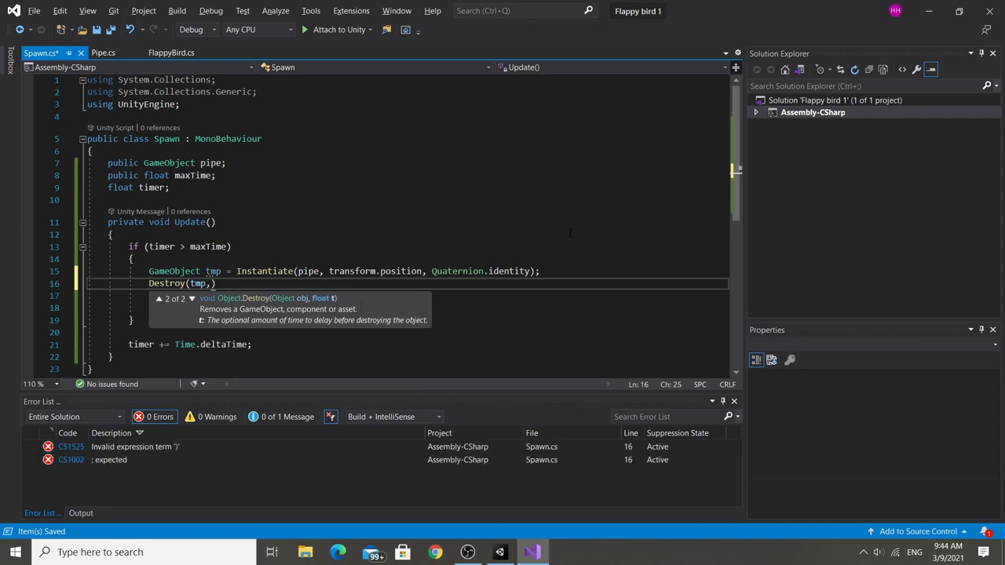
{"action": "type", "text": " 15"}
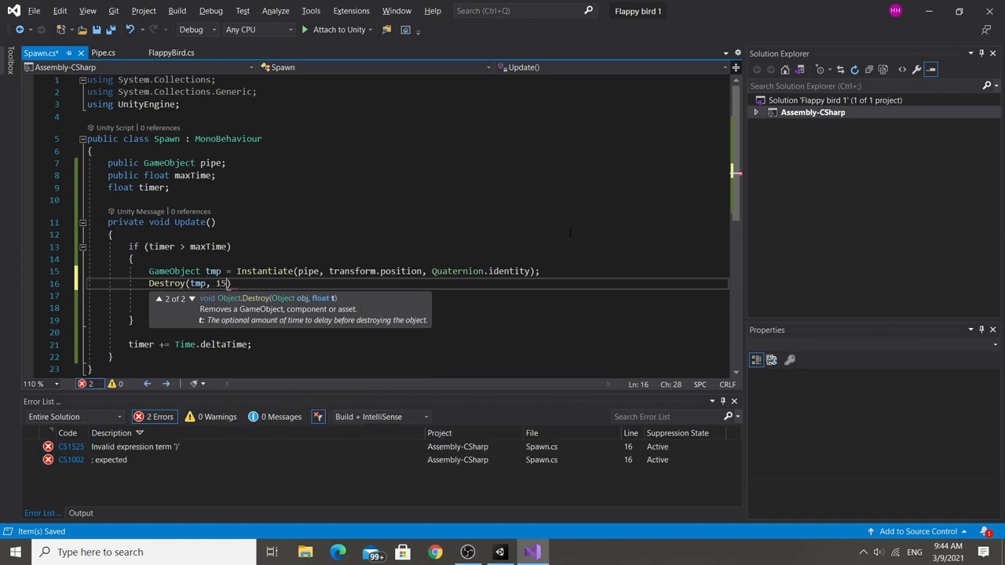
{"action": "key", "text": "BackSpace"}
{"action": "type", "text": "0f);"}
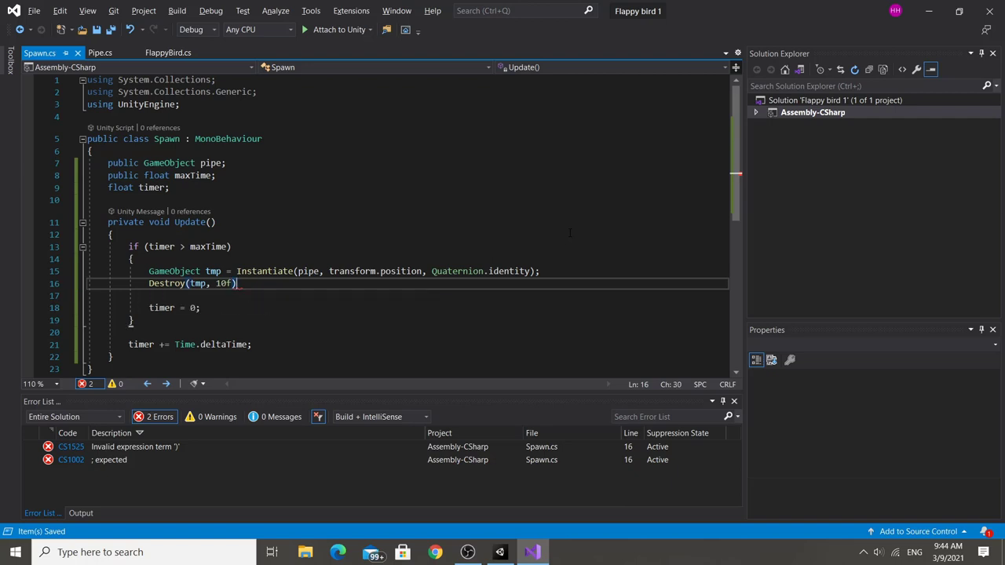
{"action": "key", "text": "ctrl+s"}
{"action": "left_click", "coordinate": [234, 284]}
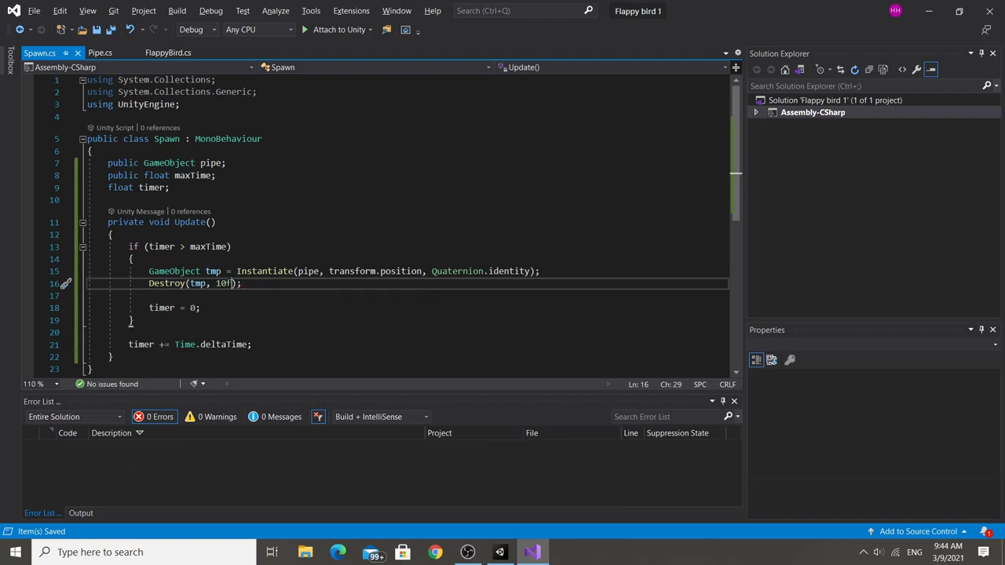
{"action": "left_click", "coordinate": [499, 552]}
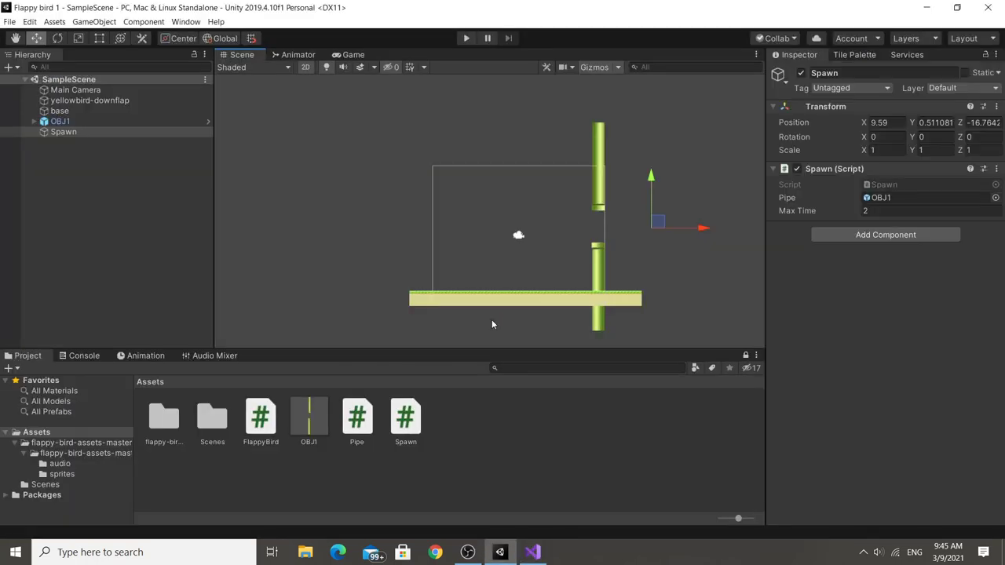
Enter Play mode and flap the bird twice with Space while OBJ1 clones spawn.
{"action": "left_click", "coordinate": [468, 39]}
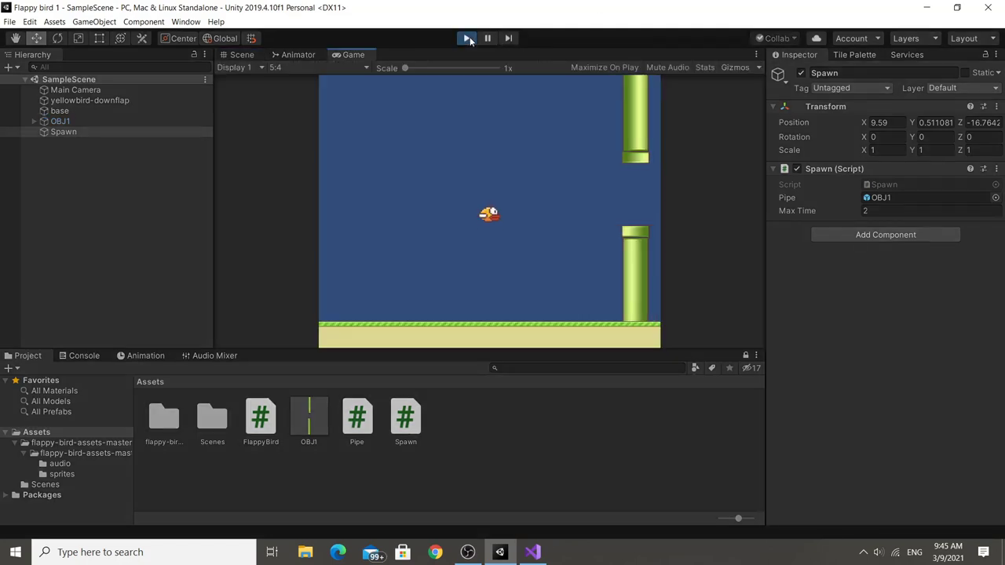
{"action": "key", "text": "space"}
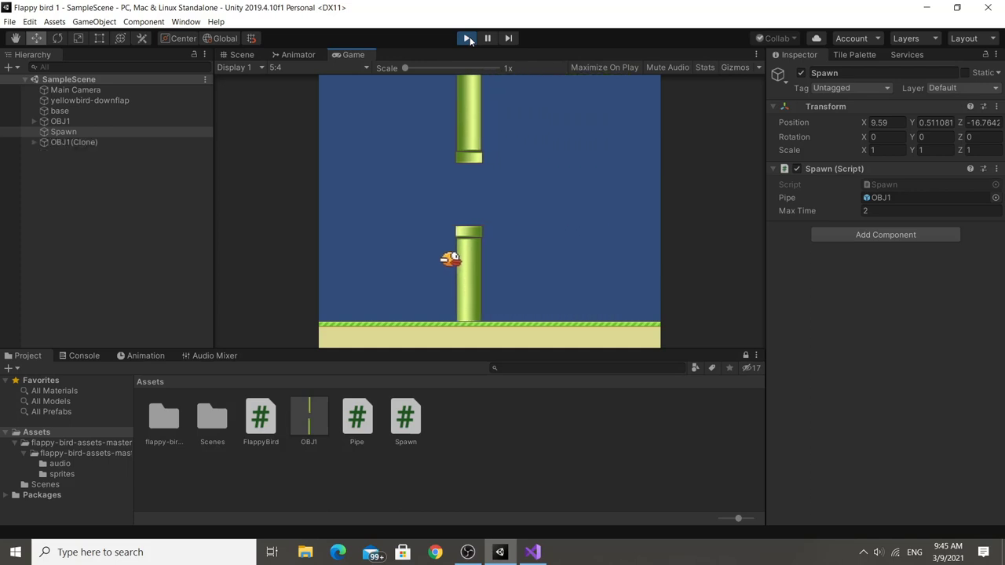
{"action": "key", "text": "space"}
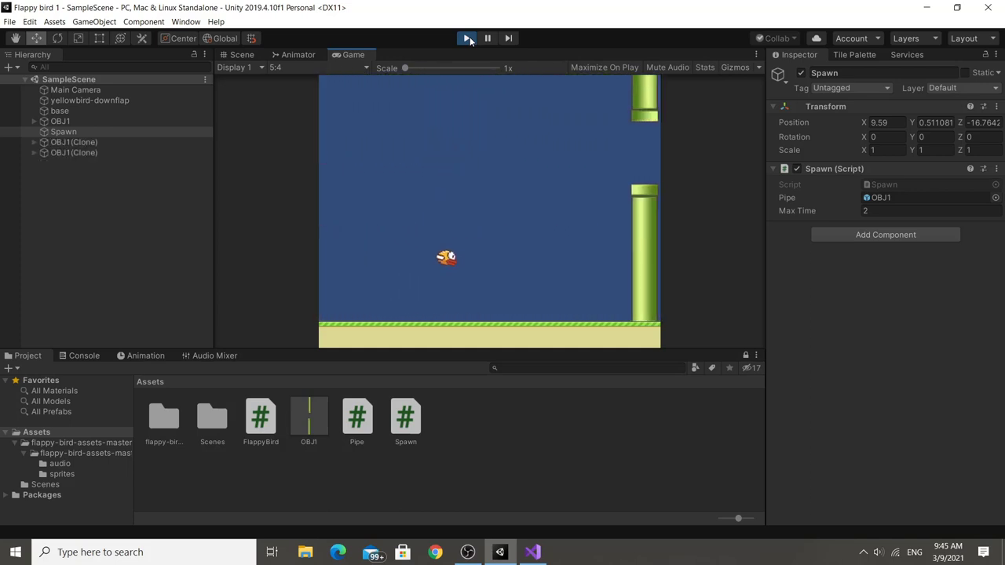
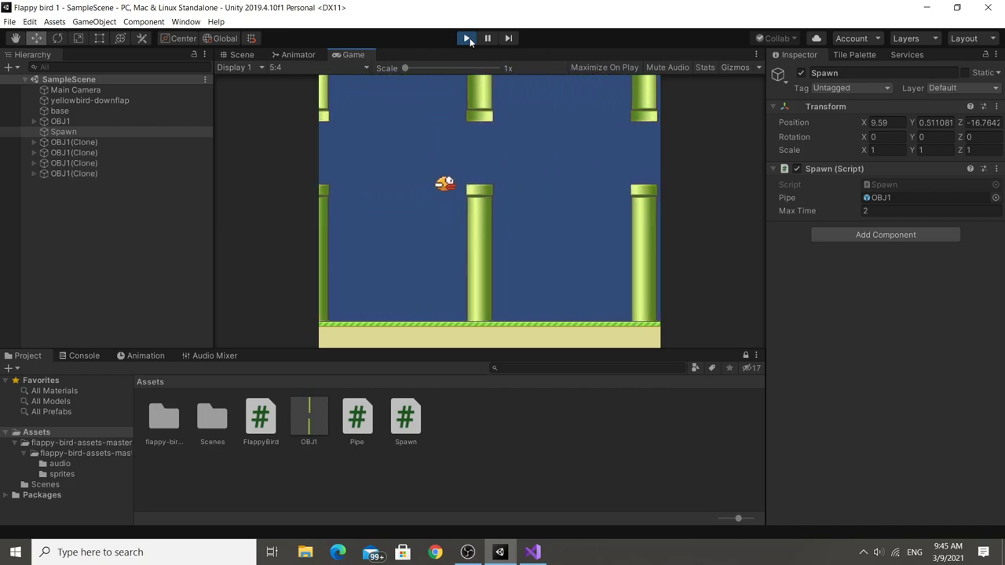
Stop the play test and open the OBJ1 prefab with its two pipes expanded.
{"action": "key", "text": "space"}
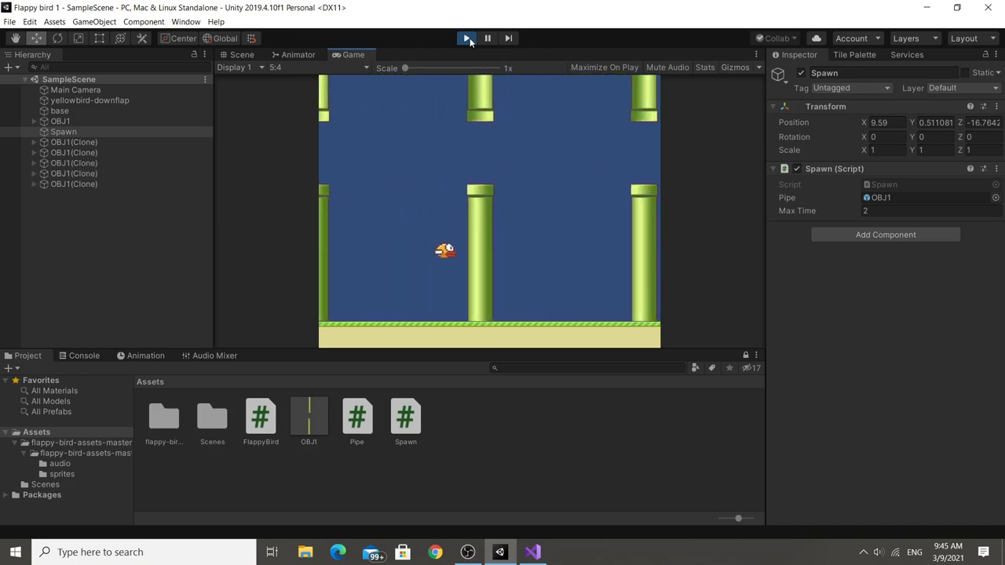
{"action": "left_click", "coordinate": [470, 38]}
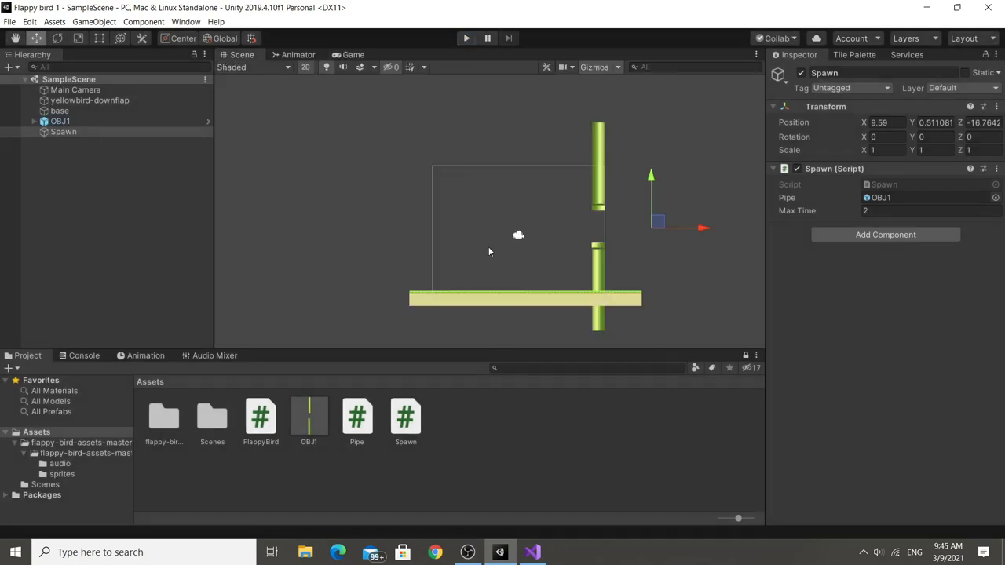
{"action": "double_click", "coordinate": [308, 420]}
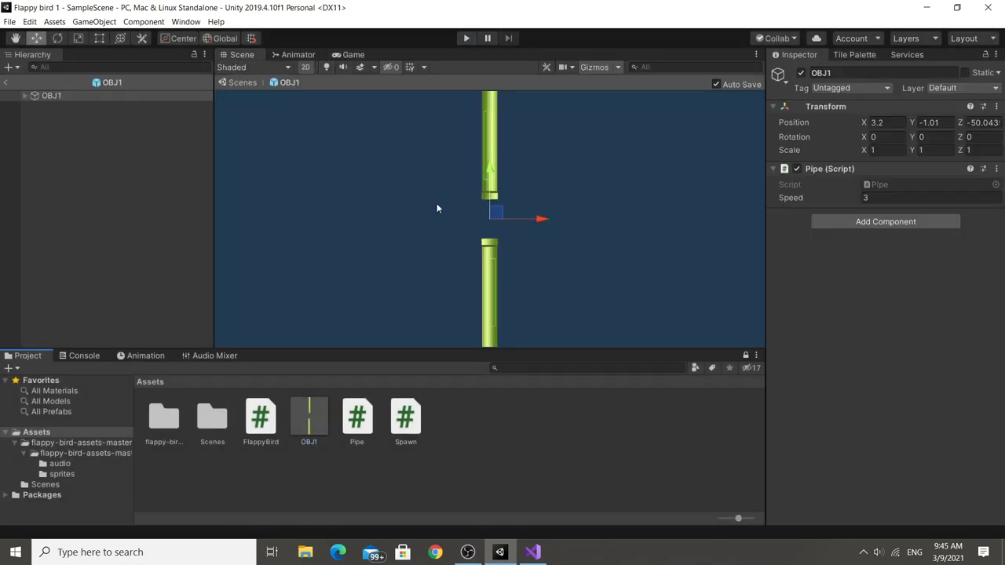
{"action": "scroll", "coordinate": [438, 208], "scroll_direction": "up", "scroll_amount": 2}
{"action": "scroll", "coordinate": [501, 124], "scroll_direction": "up", "scroll_amount": 3}
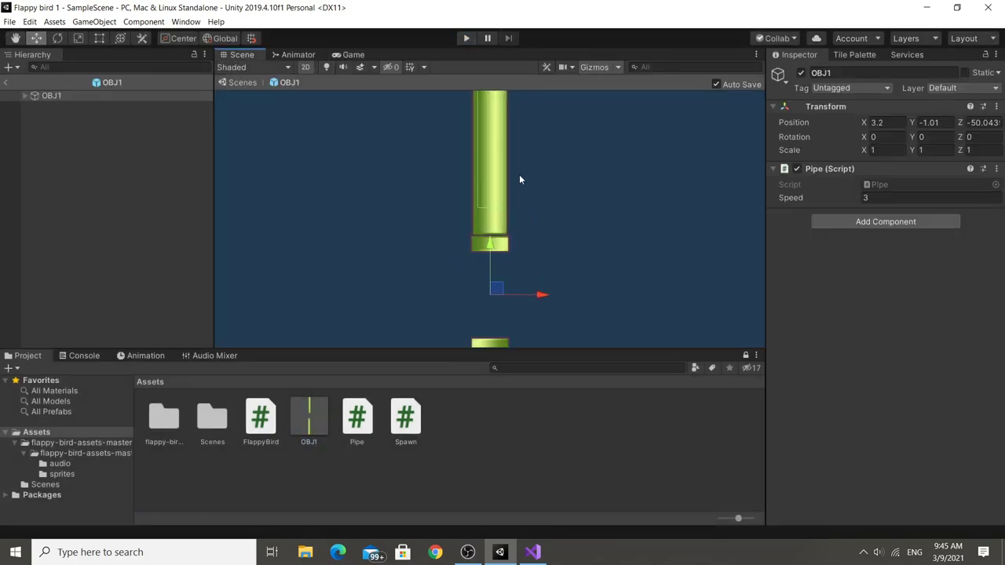
{"action": "scroll", "coordinate": [519, 180], "scroll_direction": "down", "scroll_amount": 2}
{"action": "left_click", "coordinate": [25, 95]}
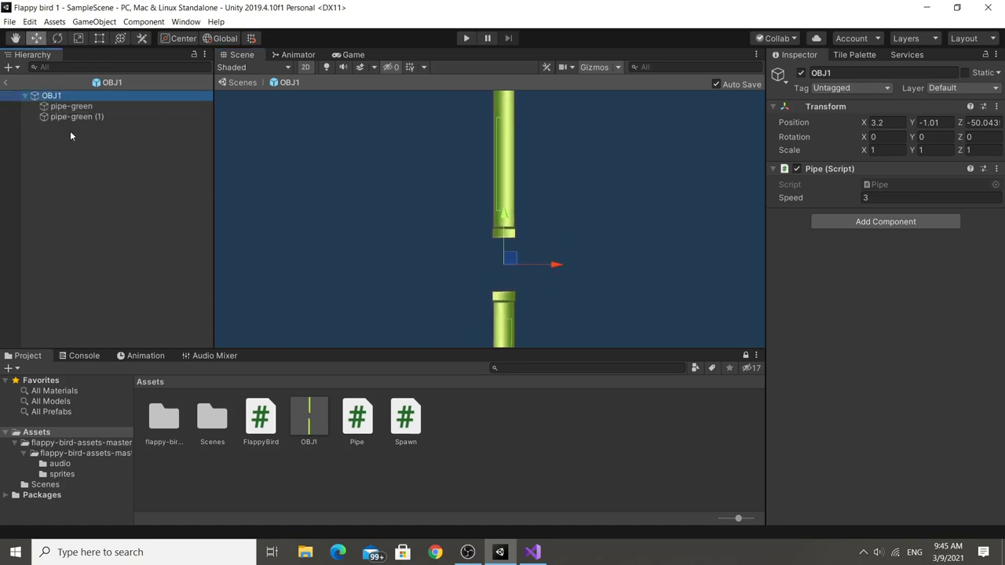
Stretch the upper and lower pipes' Box Collider 2D edges to each pipe's end.
{"action": "left_click", "coordinate": [77, 117]}
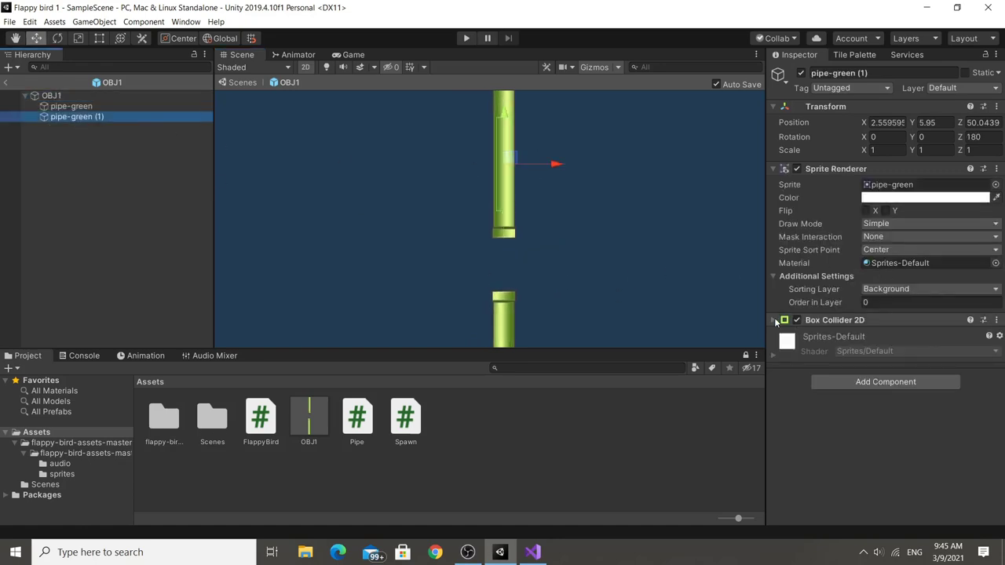
{"action": "left_click", "coordinate": [812, 319]}
{"action": "left_click", "coordinate": [870, 336]}
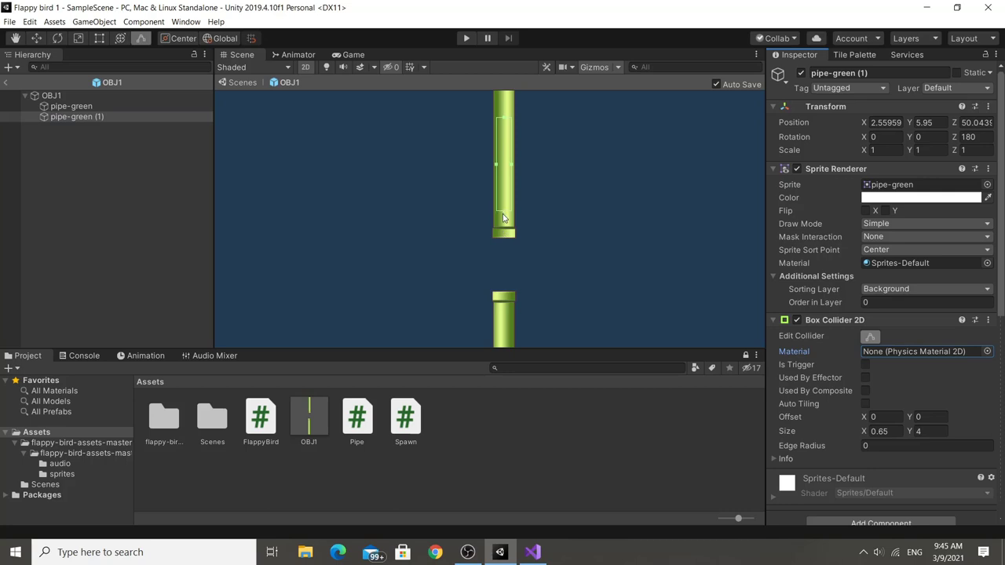
{"action": "left_click_drag", "start_coordinate": [503, 214], "coordinate": [504, 241]}
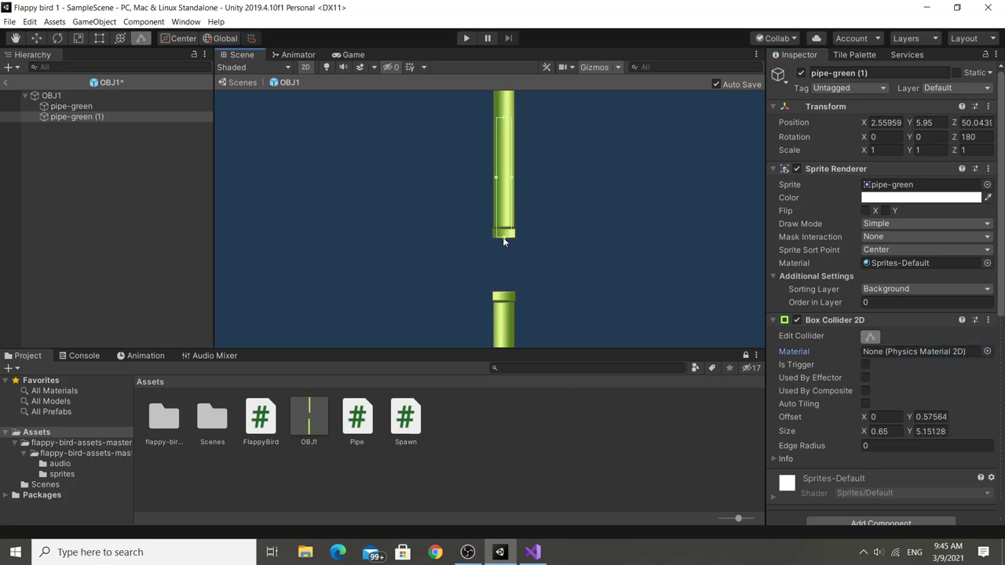
{"action": "double_click", "coordinate": [70, 106]}
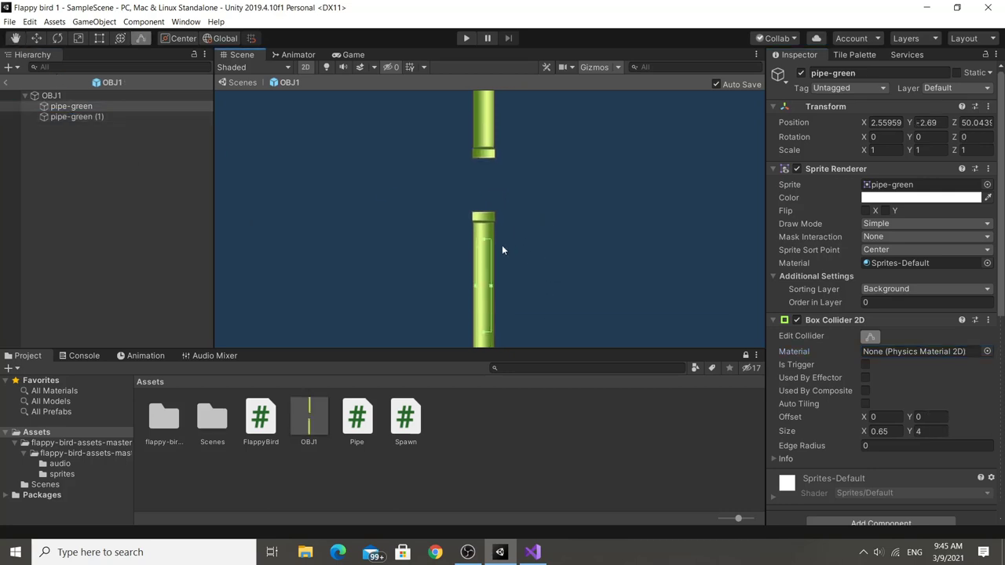
{"action": "left_click_drag", "start_coordinate": [484, 244], "coordinate": [484, 213]}
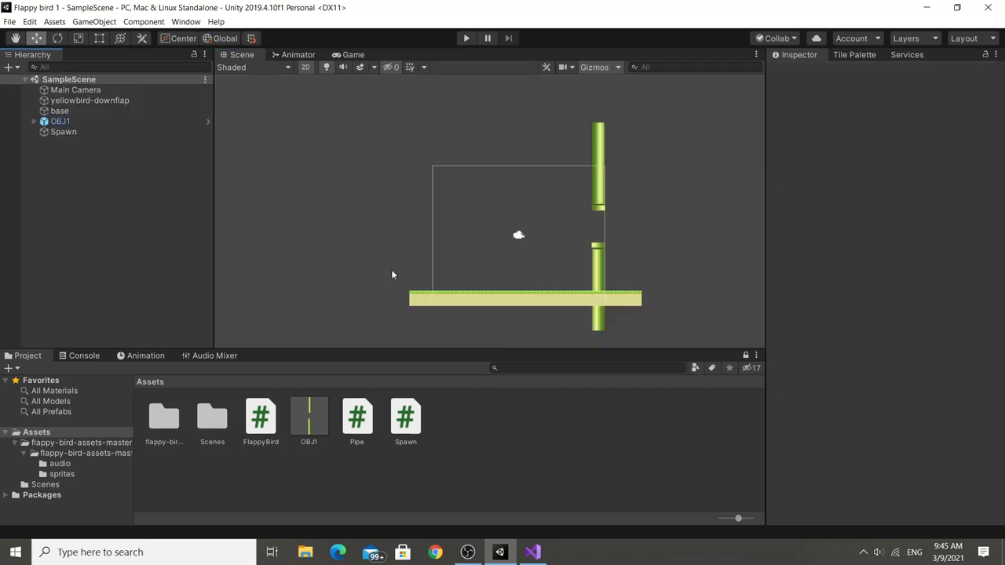
Delete the OBJ1 pipe pair from the scene.
{"action": "left_click", "coordinate": [71, 132]}
{"action": "left_click", "coordinate": [83, 122]}
{"action": "key", "text": "Delete"}
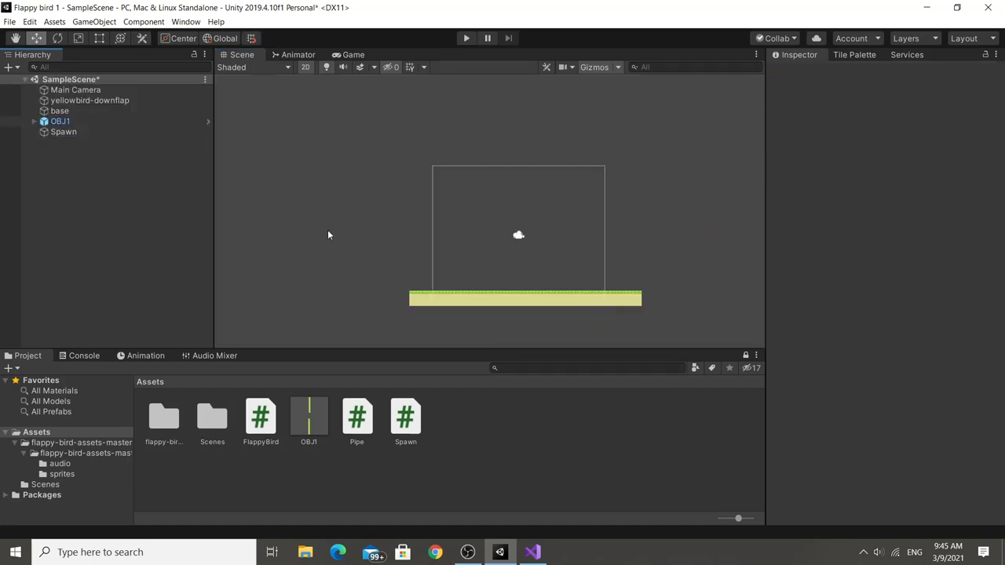
Glance at Spawn.cs, then frame the Spawn object and nudge it slightly left.
{"action": "left_click", "coordinate": [533, 552]}
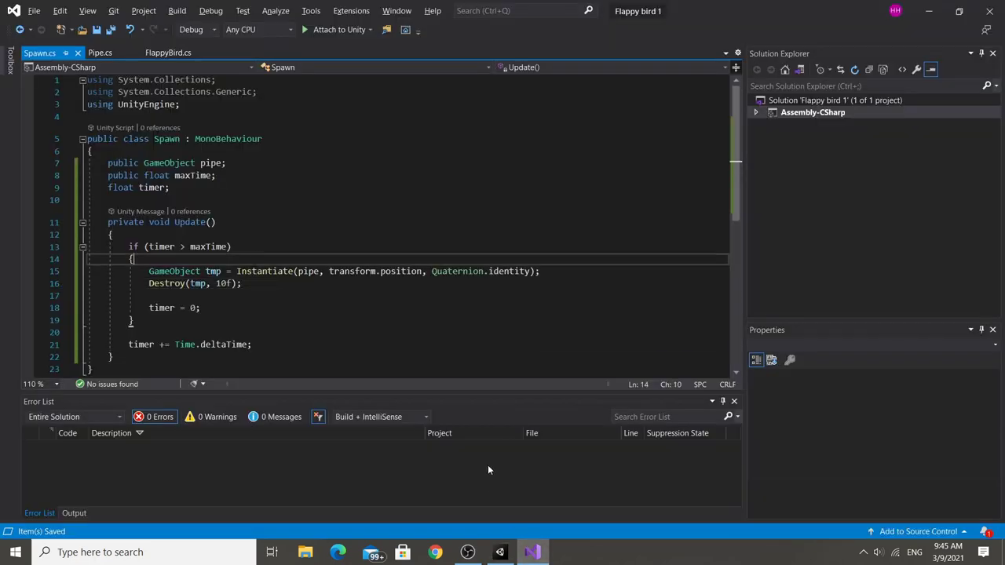
{"action": "scroll", "coordinate": [295, 283], "scroll_direction": "down", "scroll_amount": 3}
{"action": "scroll", "coordinate": [296, 283], "scroll_direction": "up", "scroll_amount": 3}
{"action": "left_click", "coordinate": [499, 552]}
{"action": "left_click", "coordinate": [54, 121]}
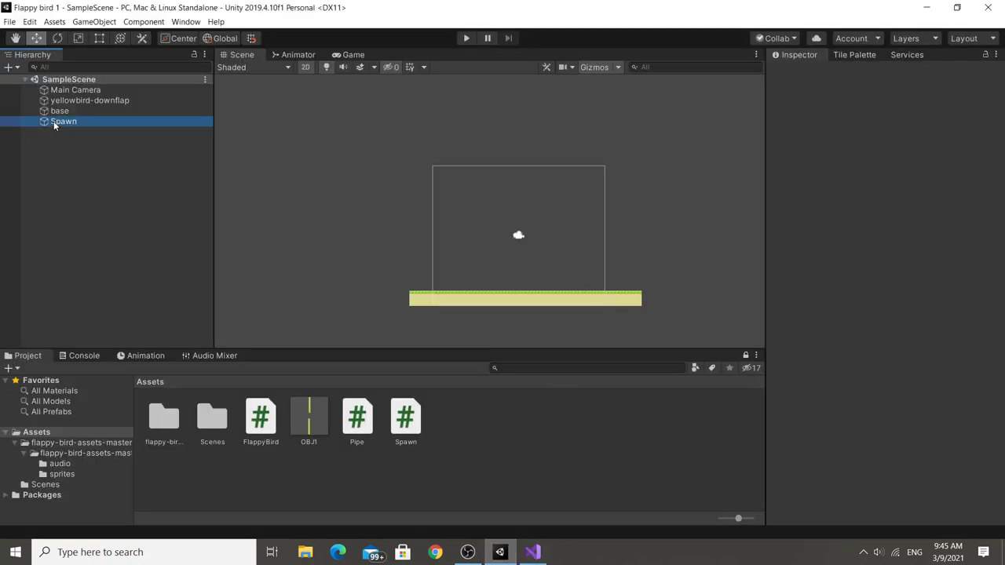
{"action": "key", "text": "f"}
{"action": "left_click_drag", "start_coordinate": [663, 223], "coordinate": [654, 218]}
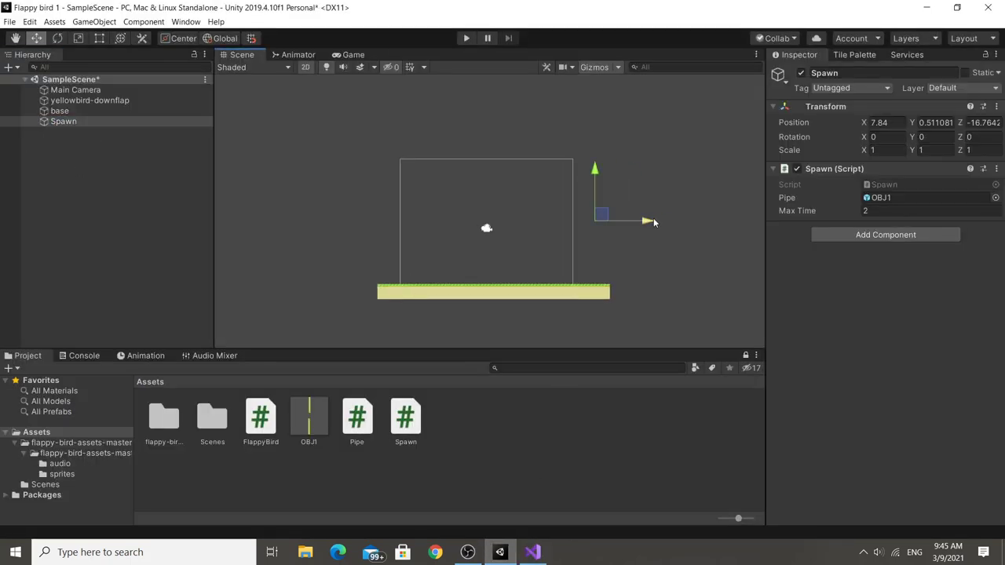
Add a private void Start() method below the timer field in Spawn.cs.
{"action": "left_click", "coordinate": [533, 552]}
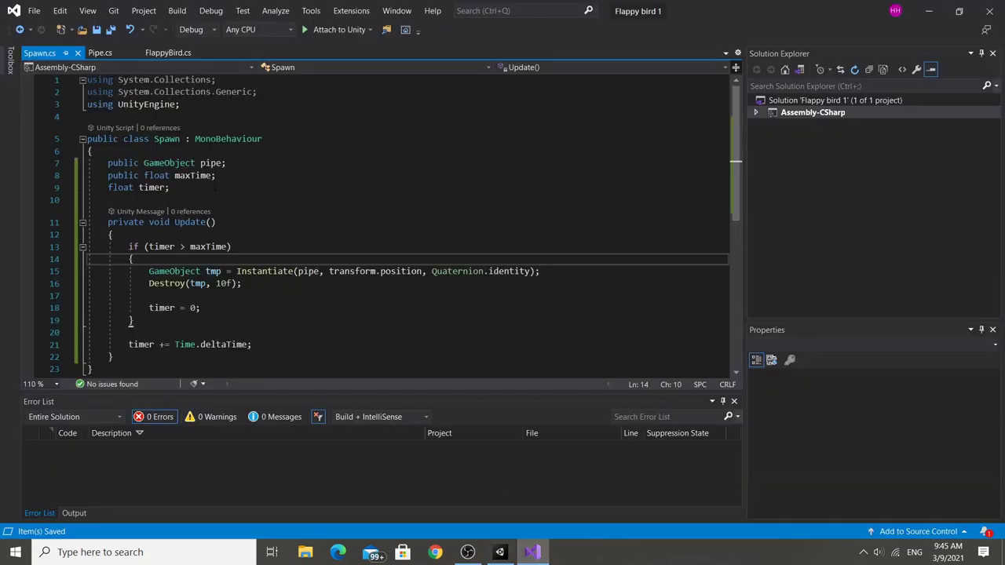
{"action": "left_click", "coordinate": [215, 191]}
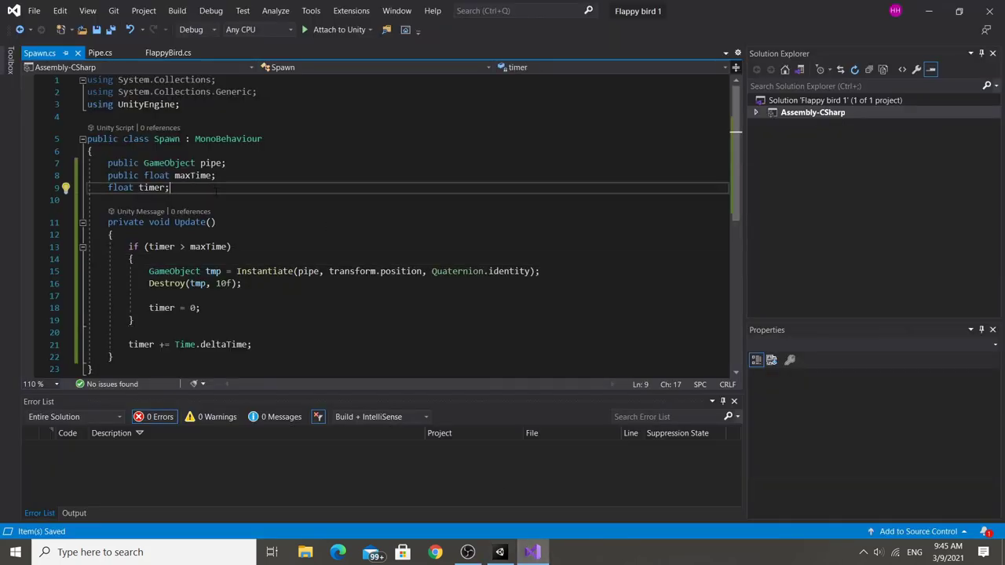
{"action": "key", "text": "Return"}
{"action": "type", "text": "vo"}
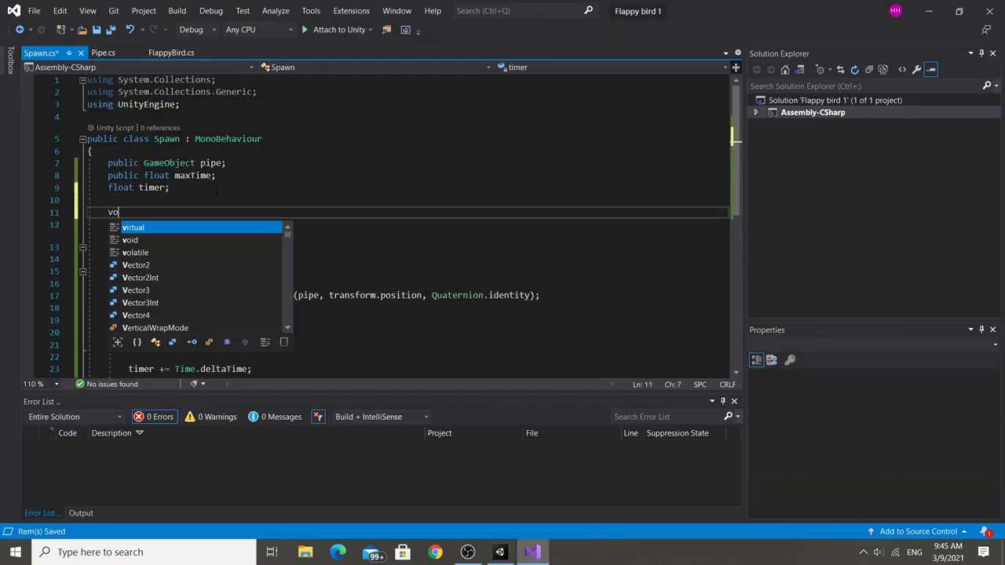
{"action": "type", "text": "private void St"}
{"action": "key", "text": "Tab"}
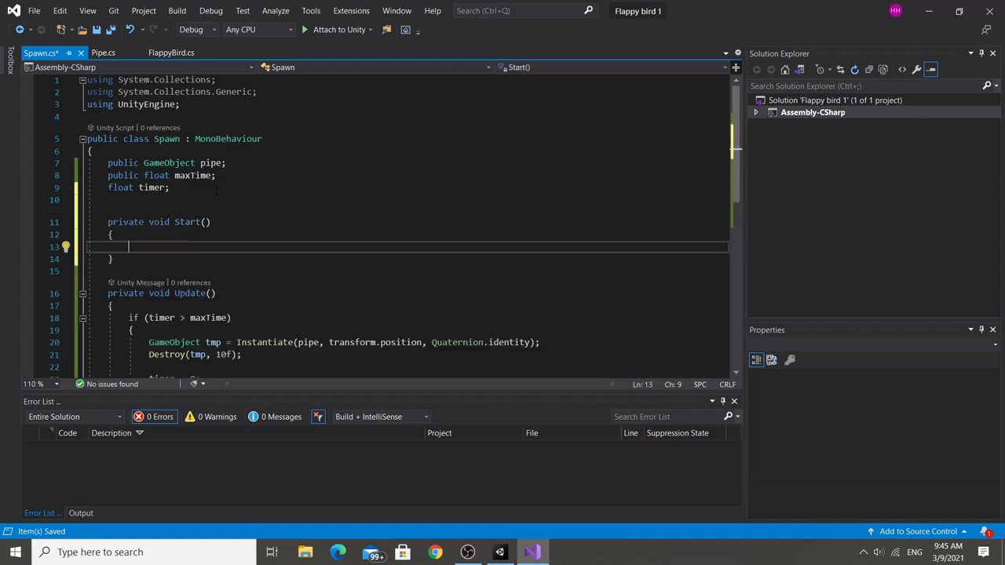
Make Start set timer = maxTime.
{"action": "key", "text": "alt+Tab"}
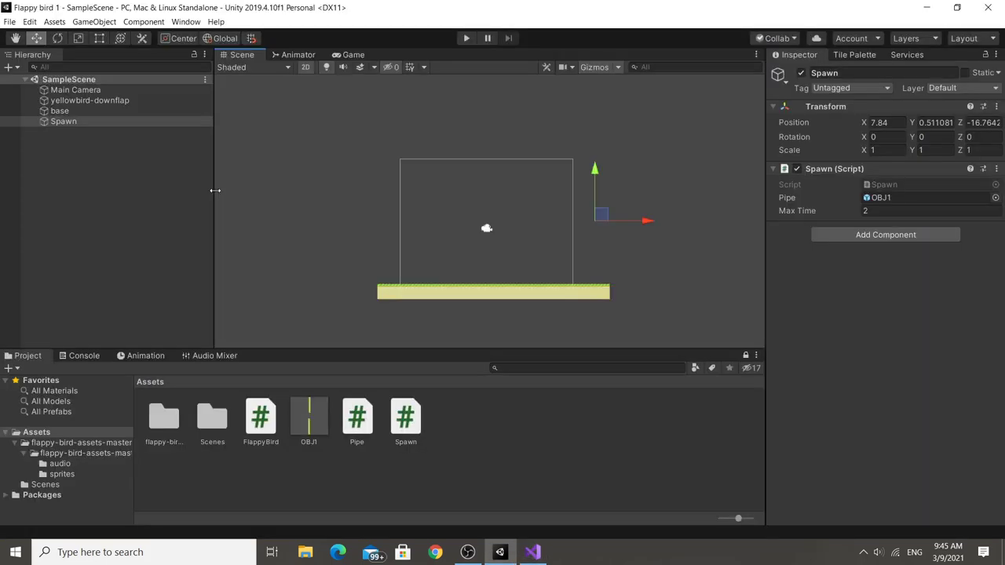
{"action": "key", "text": "alt+Tab"}
{"action": "type", "text": "timer"}
{"action": "key", "text": "Escape"}
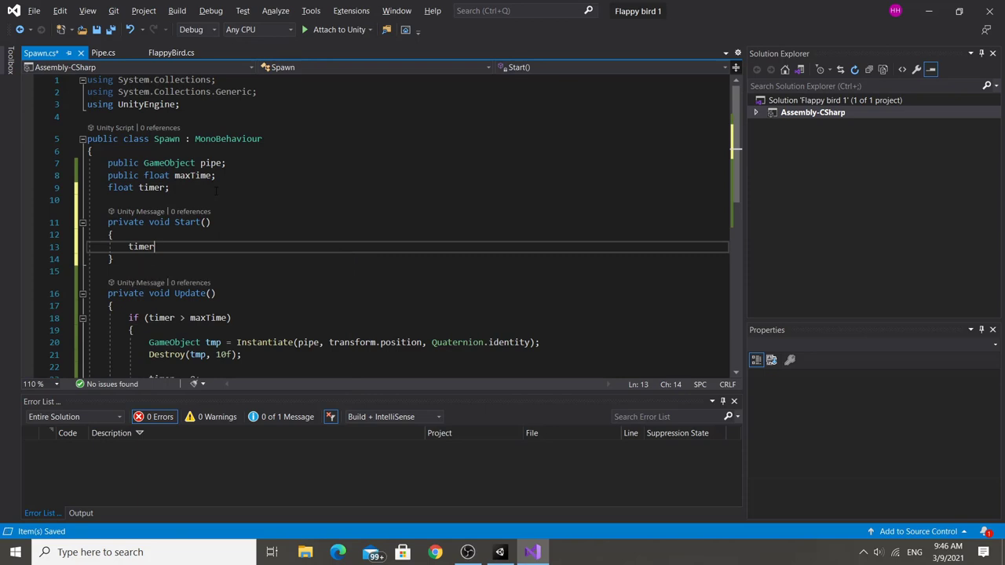
{"action": "type", "text": " = ma"}
{"action": "key", "text": "Tab"}
{"action": "type", "text": ";"}
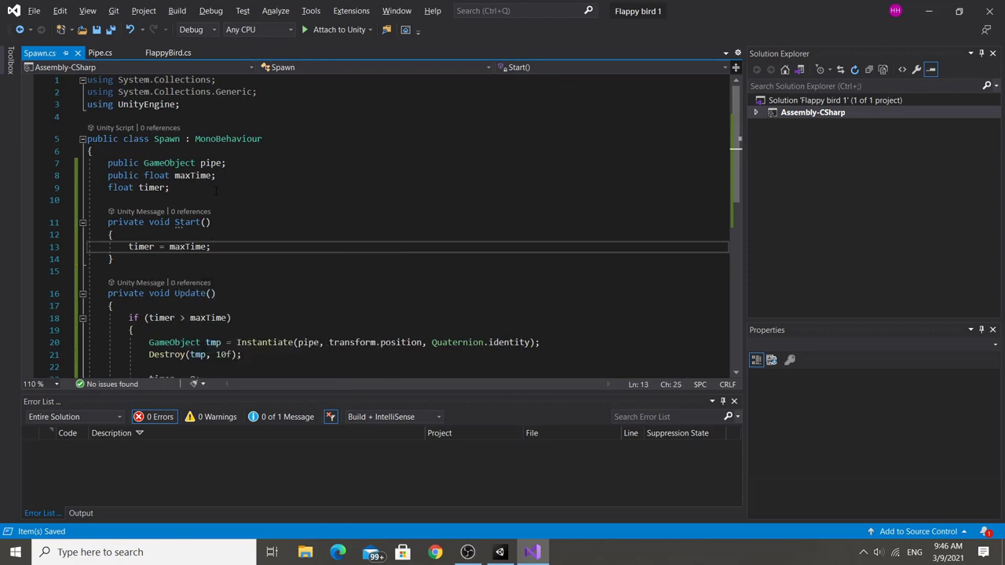
{"action": "scroll", "coordinate": [251, 211], "scroll_direction": "down", "scroll_amount": 2}
{"action": "key", "text": "alt+Tab"}
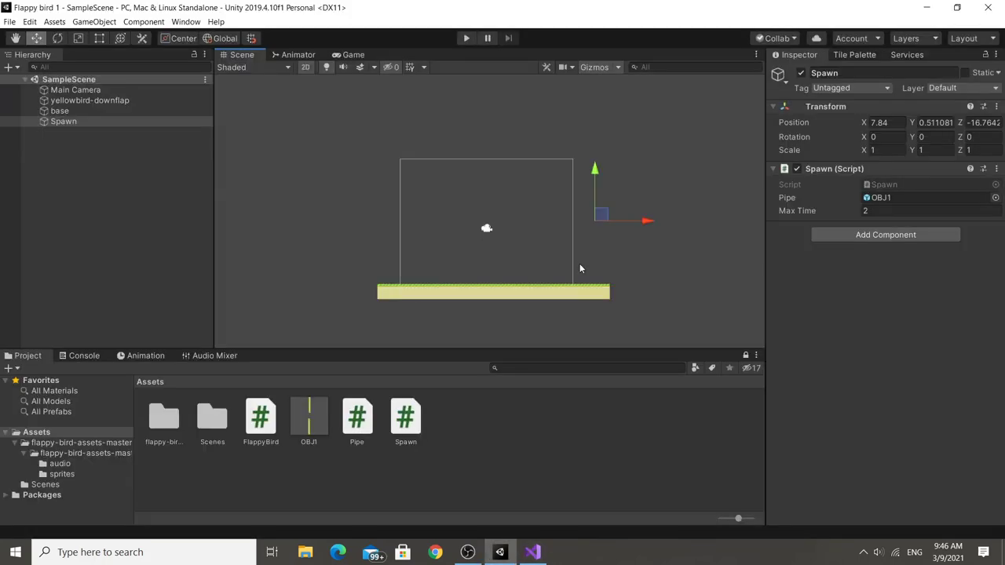
{"action": "left_click", "coordinate": [78, 229]}
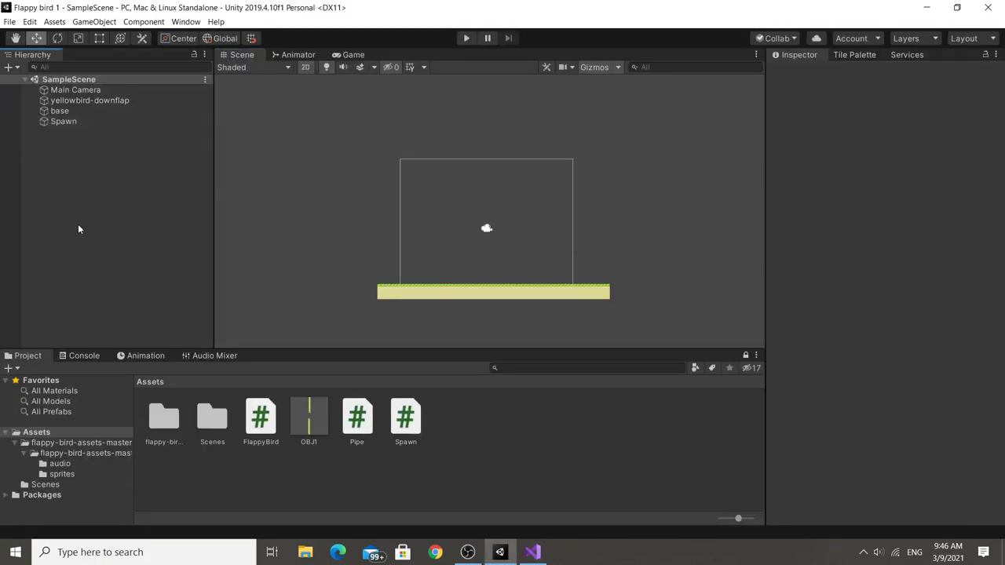
{"action": "left_click", "coordinate": [145, 122]}
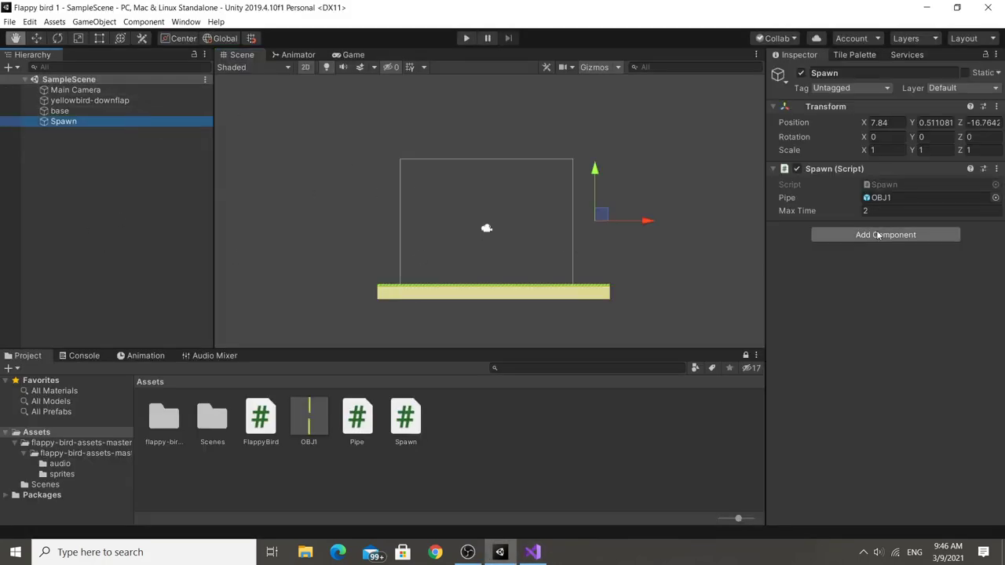
{"action": "scroll", "coordinate": [689, 313], "scroll_direction": "up", "scroll_amount": 2}
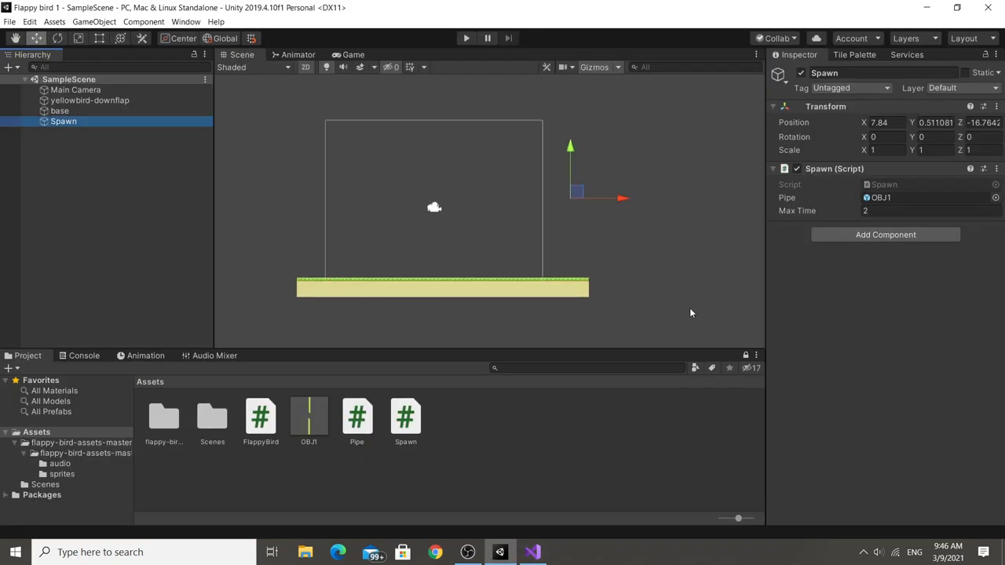
{"action": "scroll", "coordinate": [512, 174], "scroll_direction": "down", "scroll_amount": 2}
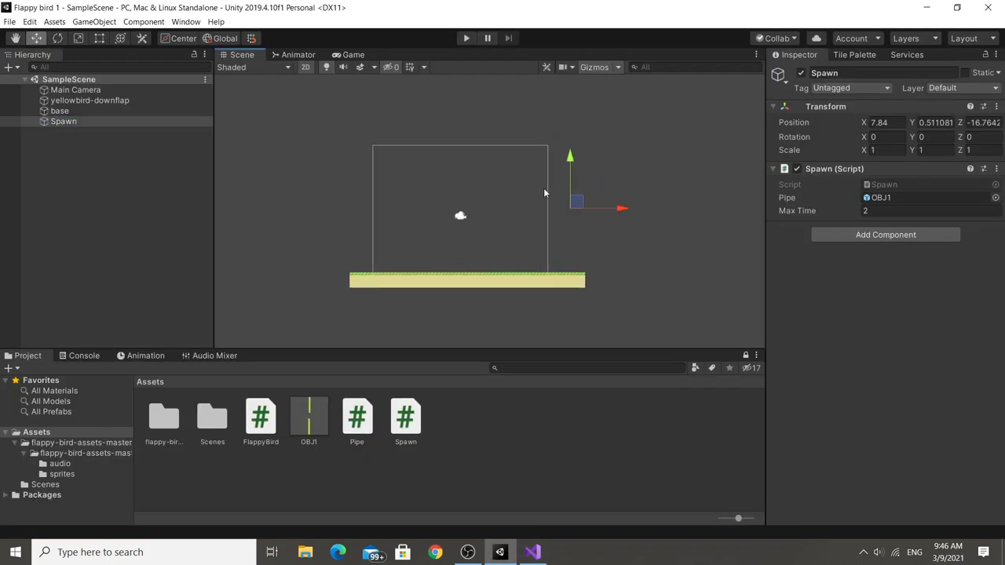
{"action": "left_click", "coordinate": [465, 39]}
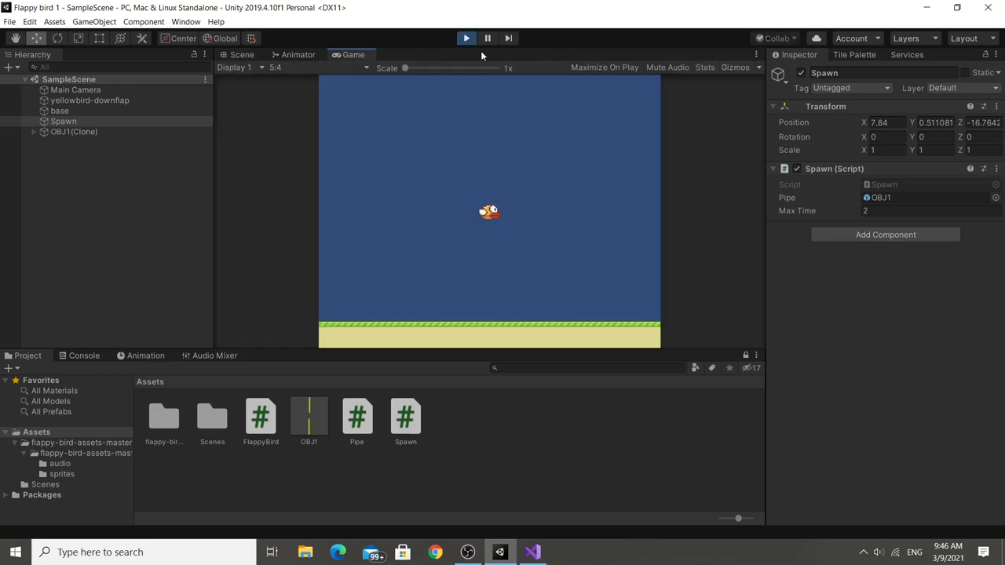
{"action": "key", "text": "space"}
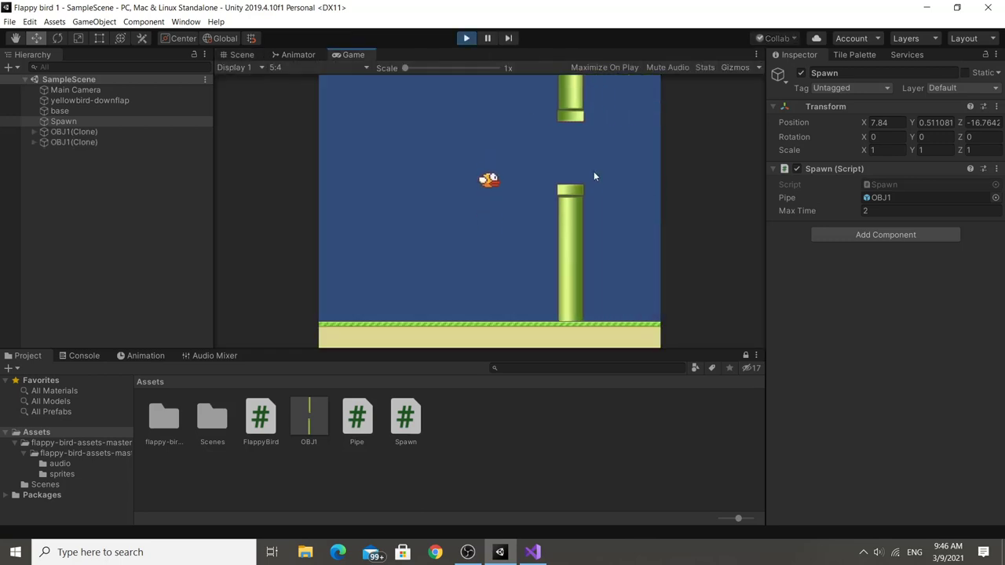
{"action": "key", "text": "space"}
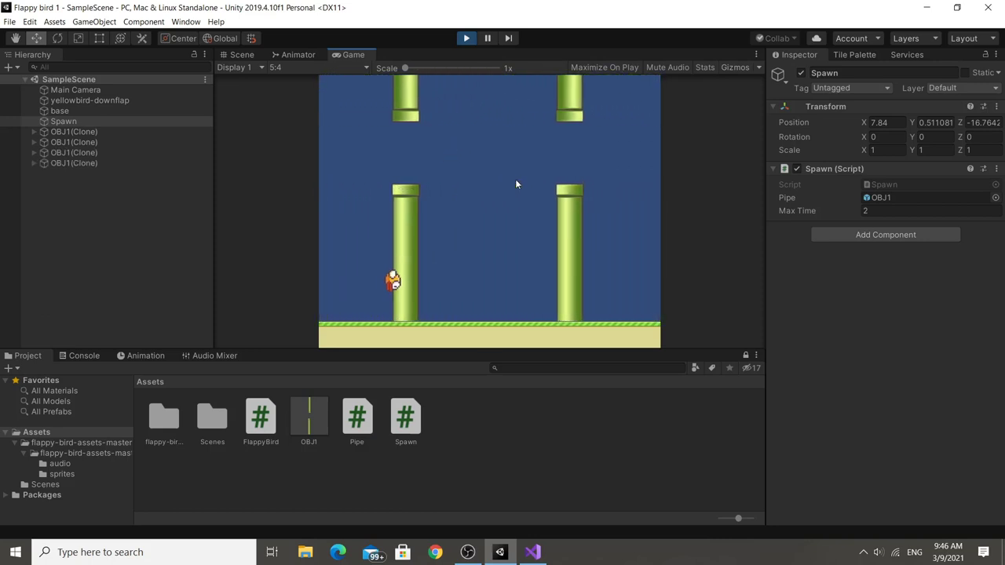
{"action": "left_click", "coordinate": [462, 40]}
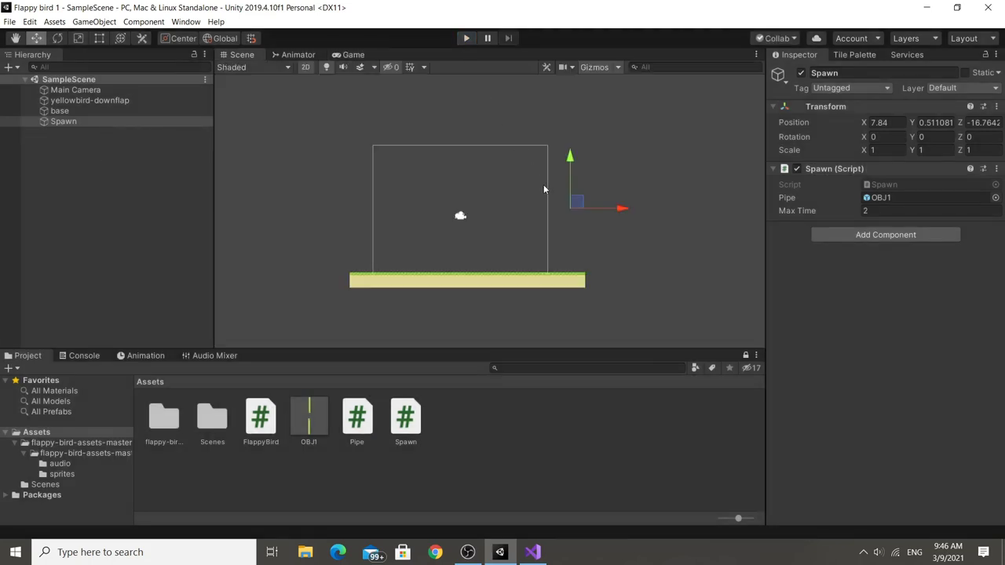
Add a public float height field under timer in Spawn.cs and save.
{"action": "key", "text": "alt+Tab"}
{"action": "scroll", "coordinate": [249, 174], "scroll_direction": "up", "scroll_amount": 1}
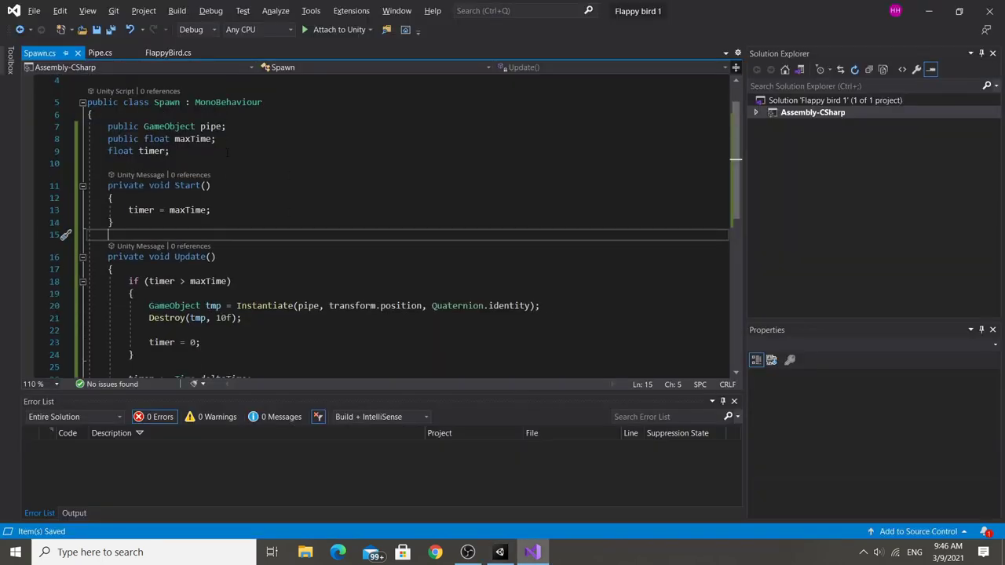
{"action": "left_click", "coordinate": [227, 154]}
{"action": "key", "text": "Return"}
{"action": "type", "text": "public f"}
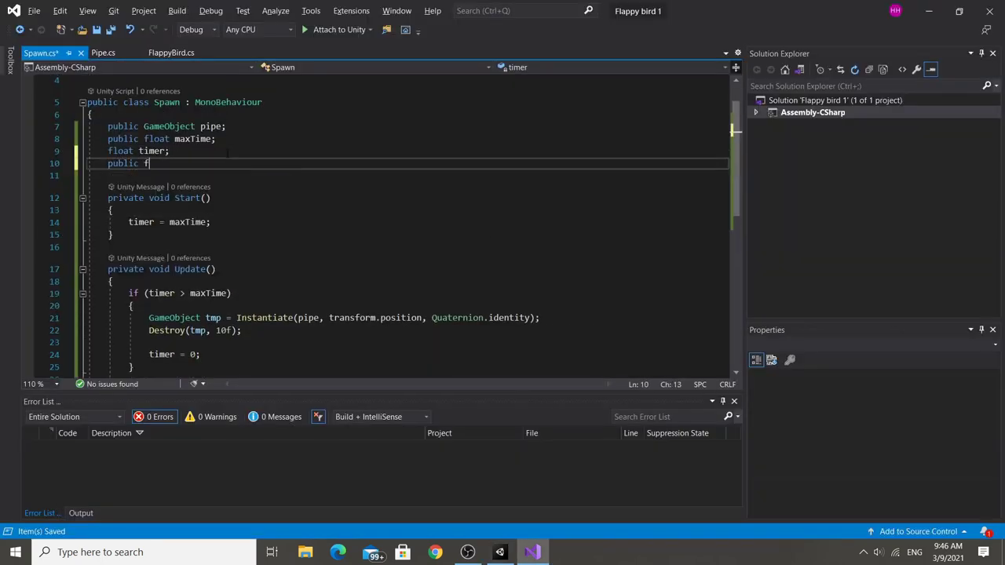
{"action": "type", "text": "loat height;"}
{"action": "key", "text": "ctrl+s"}
{"action": "key", "text": "alt+Tab"}
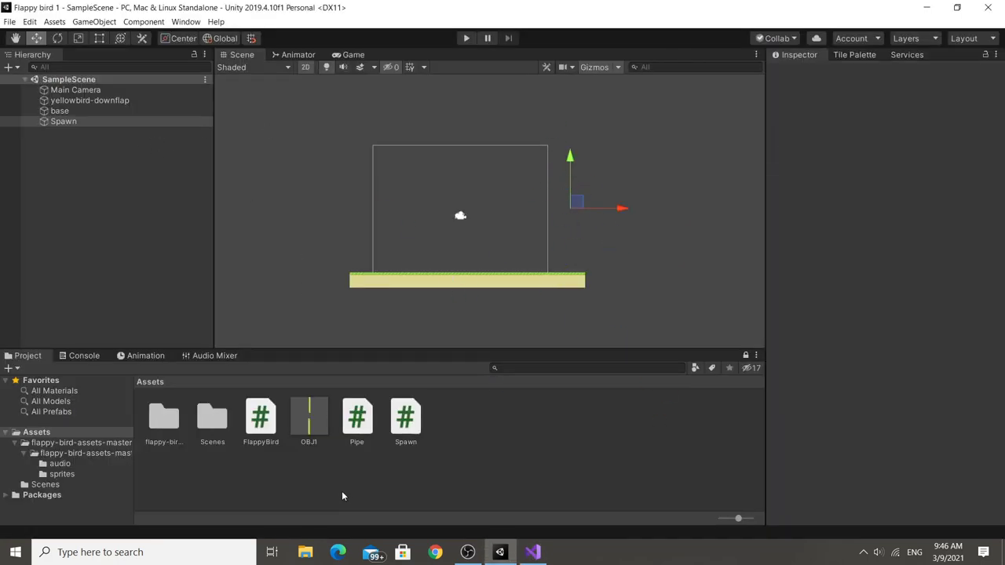
Set the Spawn object's Transform Position Y to 0.
{"action": "left_click", "coordinate": [59, 123]}
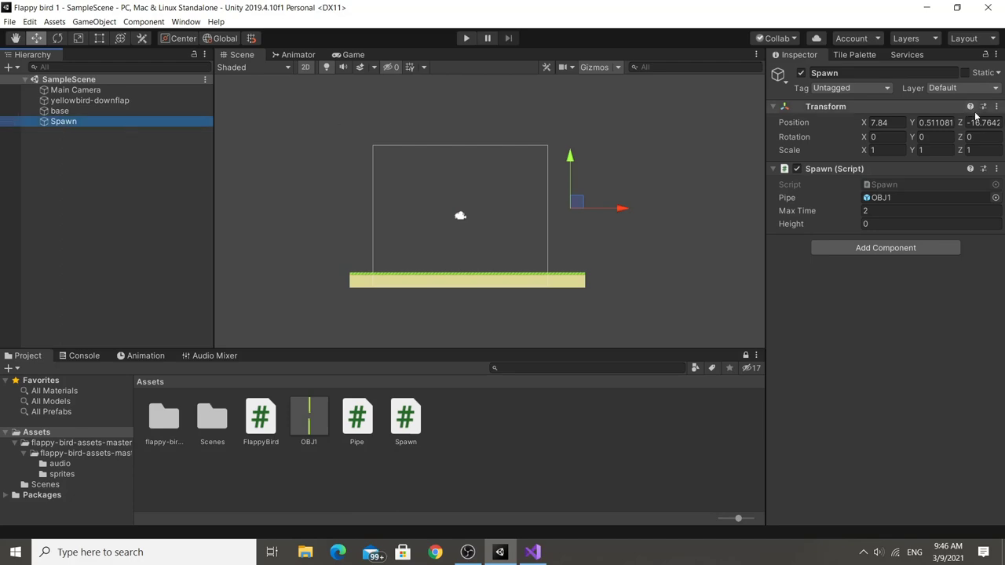
{"action": "left_click", "coordinate": [935, 123]}
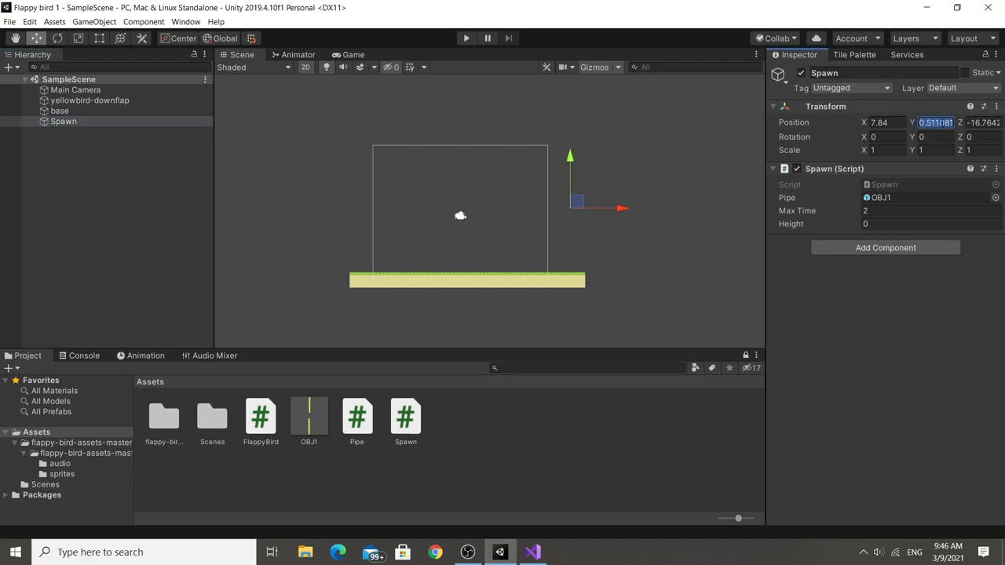
{"action": "type", "text": "0"}
{"action": "key", "text": "alt+Tab"}
{"action": "key", "text": "alt+Tab"}
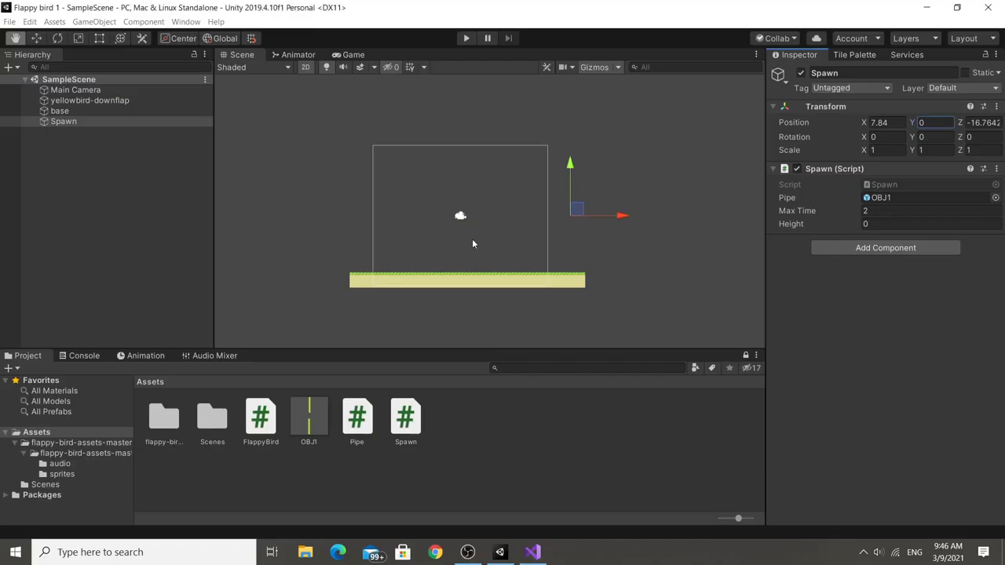
{"action": "key", "text": "alt+Tab"}
{"action": "scroll", "coordinate": [472, 239], "scroll_direction": "down", "scroll_amount": 2}
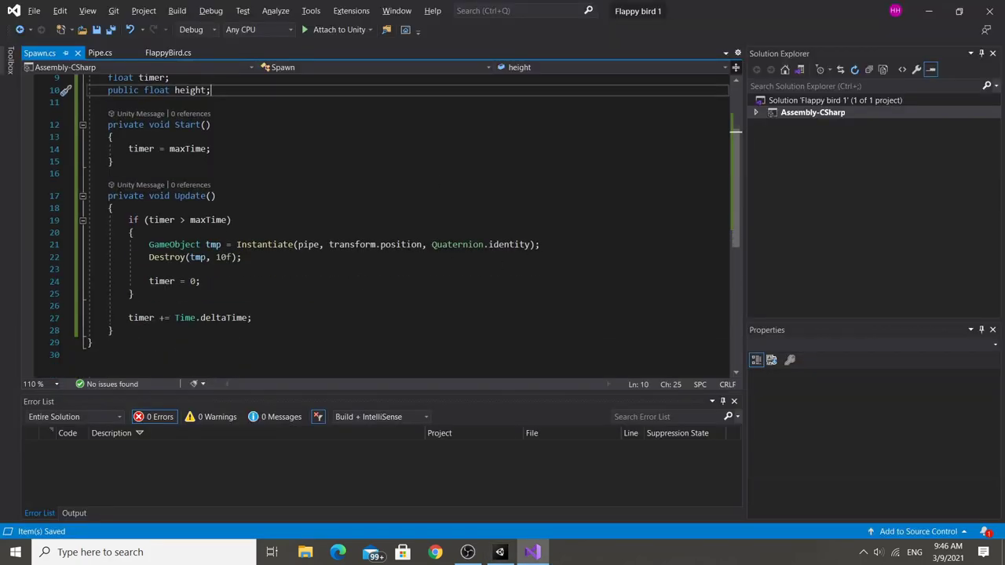
On line 21, replace transform.position with new Vector3(transform.position.x, transform.position.y.
{"action": "left_click", "coordinate": [424, 244]}
{"action": "type", "text": "+"}
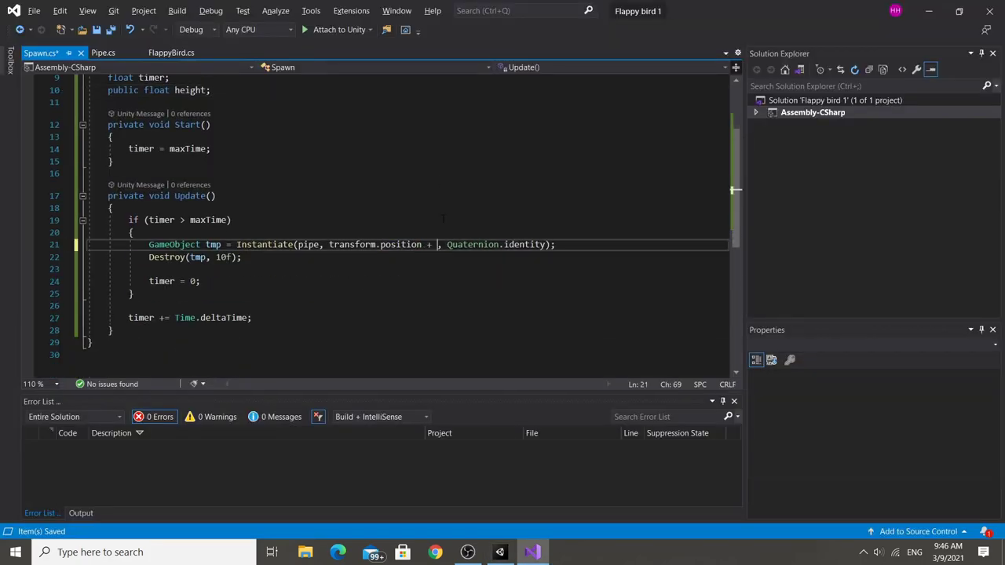
{"action": "key", "text": "alt+Tab"}
{"action": "key", "text": "alt+Tab"}
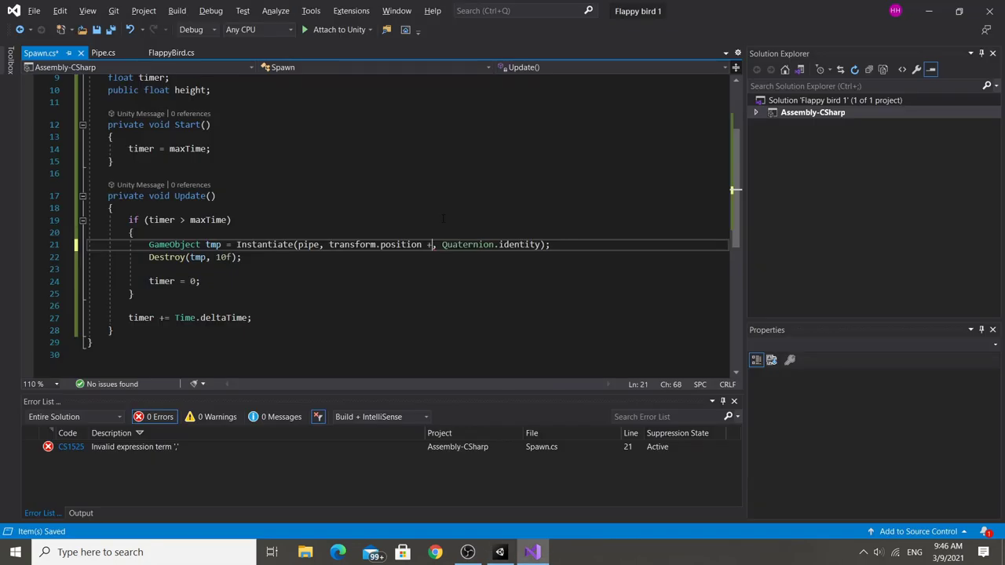
{"action": "key", "text": "BackSpace"}
{"action": "key", "text": "BackSpace"}
{"action": "key", "text": "BackSpace"}
{"action": "type", "text": "+"}
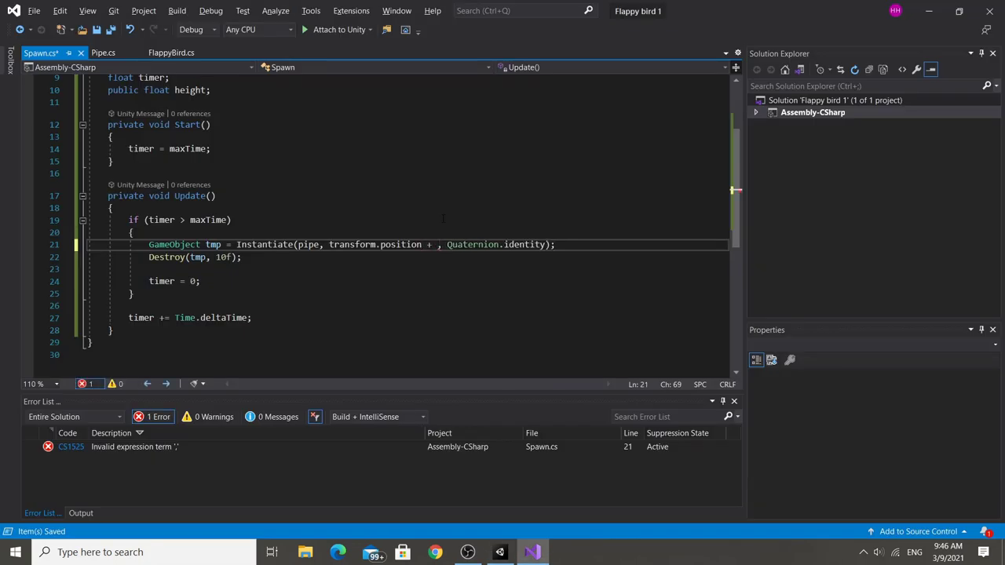
{"action": "key", "text": "BackSpace"}
{"action": "key", "text": "BackSpace"}
{"action": "key", "text": "BackSpace"}
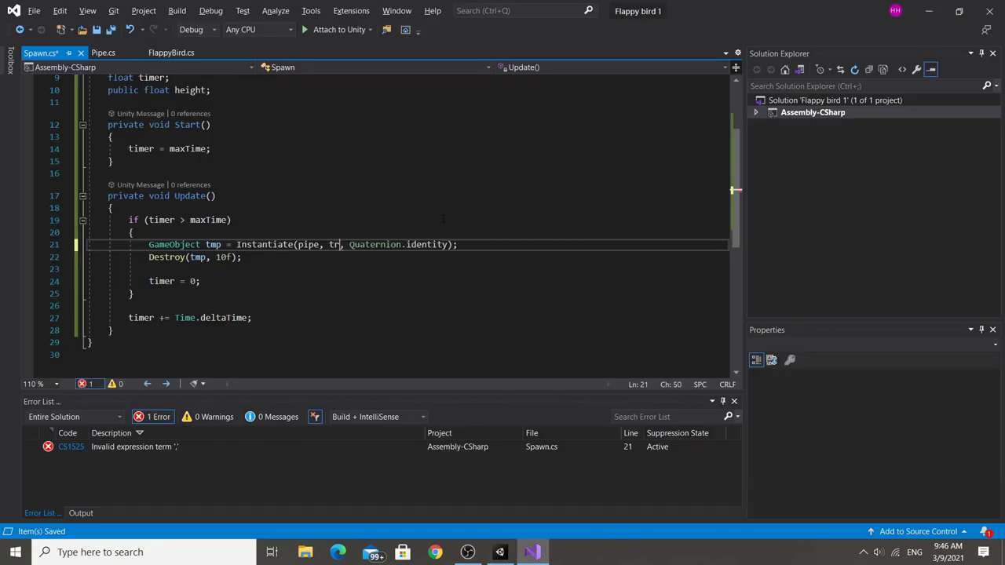
{"action": "key", "text": "BackSpace"}
{"action": "key", "text": "BackSpace"}
{"action": "key", "text": "BackSpace"}
{"action": "type", "text": "new vec"}
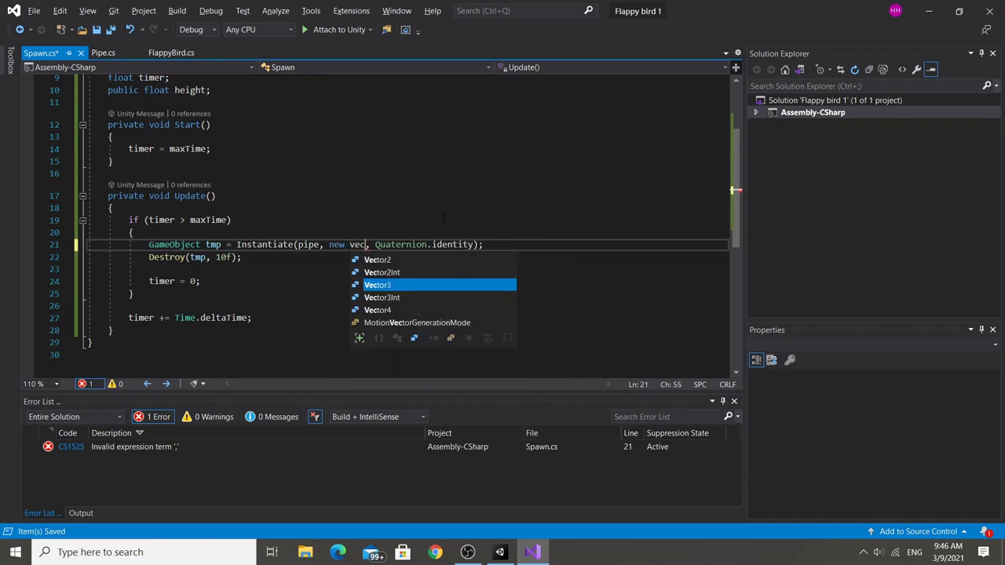
{"action": "type", "text": "("}
{"action": "type", "text": "tor3(tran"}
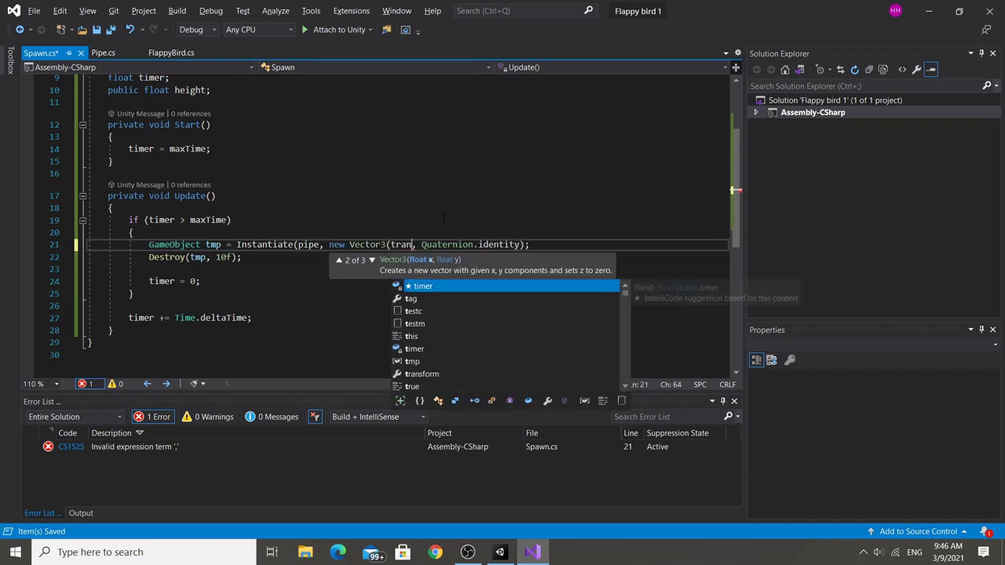
{"action": "type", "text": "sform.po"}
{"action": "key", "text": "Tab"}
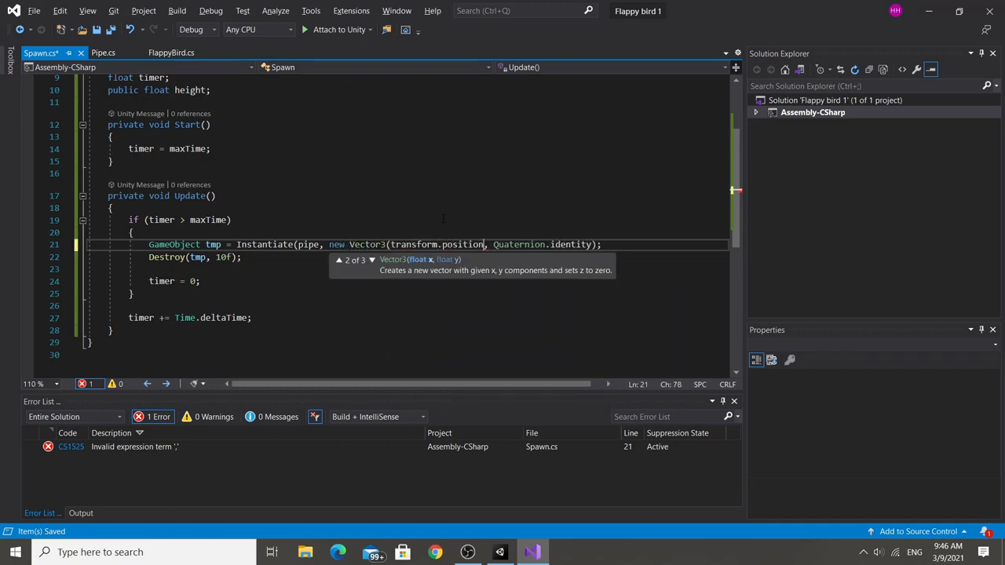
{"action": "type", "text": ".x, t"}
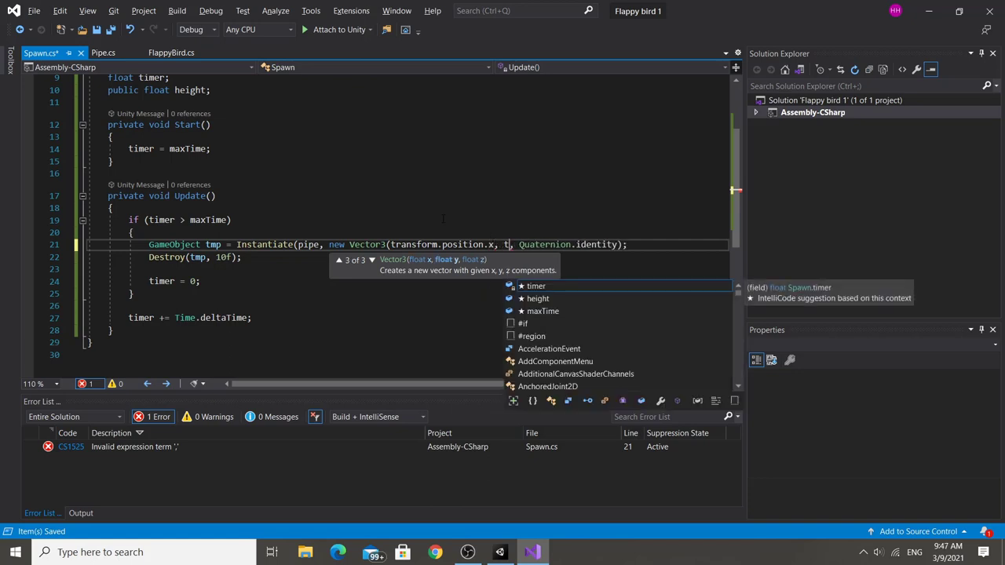
{"action": "type", "text": "ransform.position.y"}
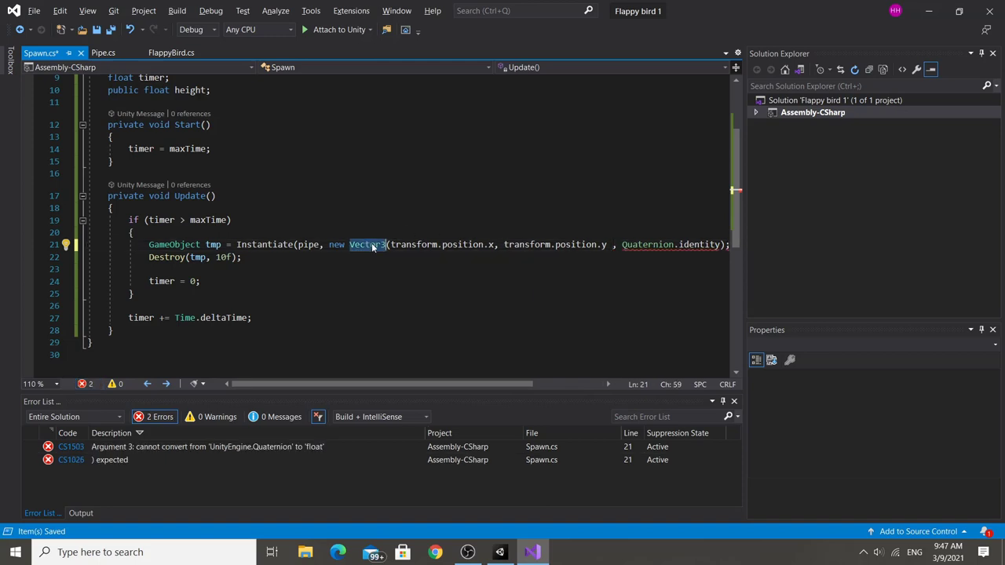
{"action": "left_click_drag", "start_coordinate": [390, 244], "coordinate": [511, 244]}
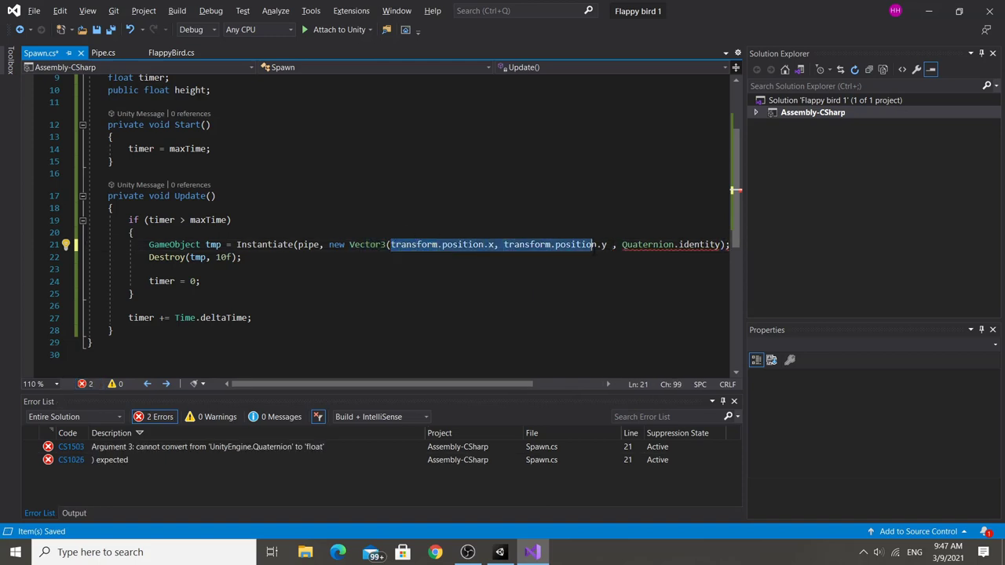
{"action": "left_click_drag", "start_coordinate": [597, 244], "coordinate": [604, 250]}
{"action": "key", "text": "alt+Tab"}
Drag the Spawn object's Y gizmo down until its Y position is -0.25.
{"action": "scroll", "coordinate": [574, 205], "scroll_direction": "up", "scroll_amount": 2}
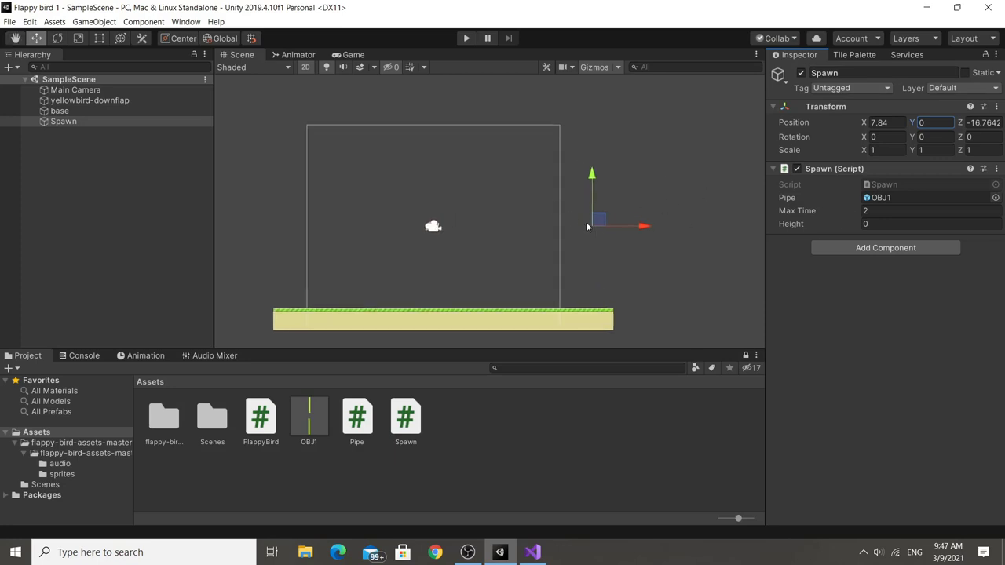
{"action": "scroll", "coordinate": [586, 222], "scroll_direction": "up", "scroll_amount": 2}
{"action": "scroll", "coordinate": [594, 227], "scroll_direction": "up", "scroll_amount": 2}
{"action": "scroll", "coordinate": [593, 229], "scroll_direction": "down", "scroll_amount": 1}
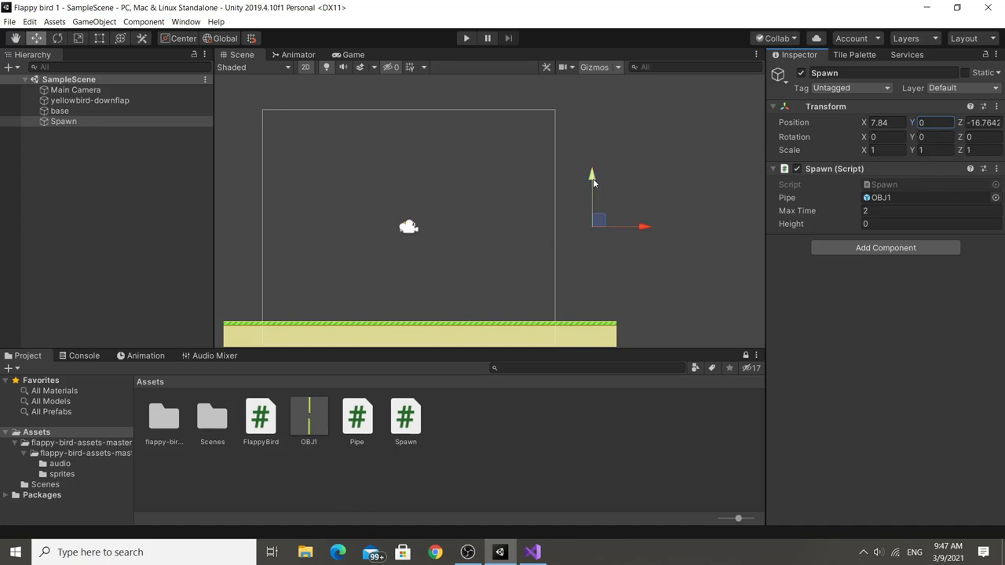
{"action": "left_click_drag", "start_coordinate": [593, 178], "coordinate": [598, 220]}
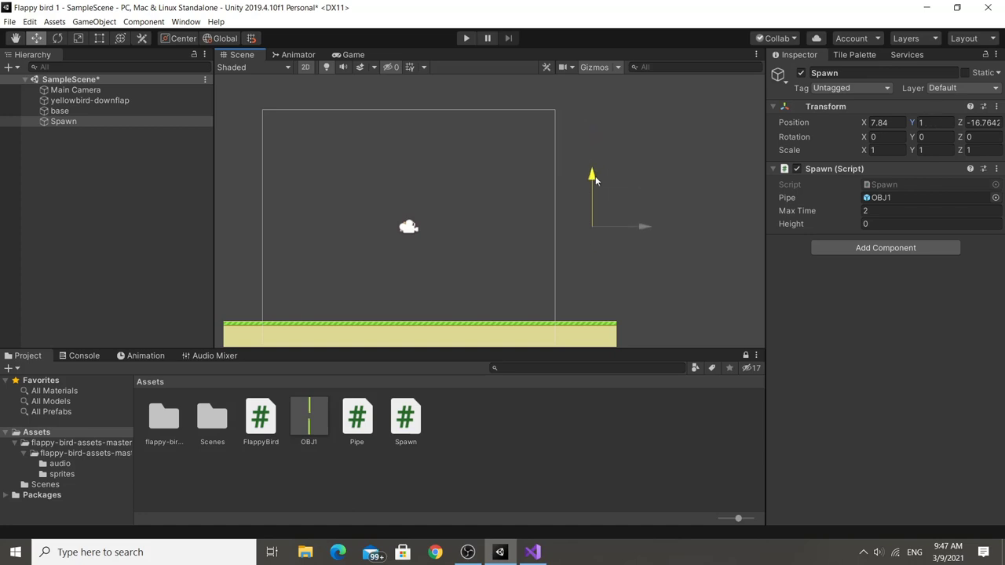
{"action": "left_click_drag", "start_coordinate": [595, 180], "coordinate": [599, 191]}
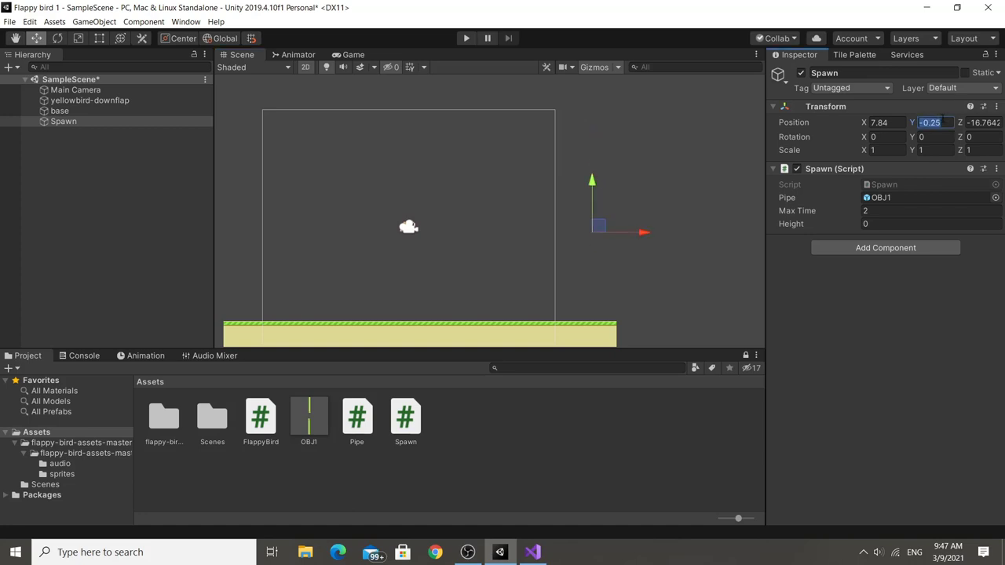
{"action": "key", "text": "alt+Tab"}
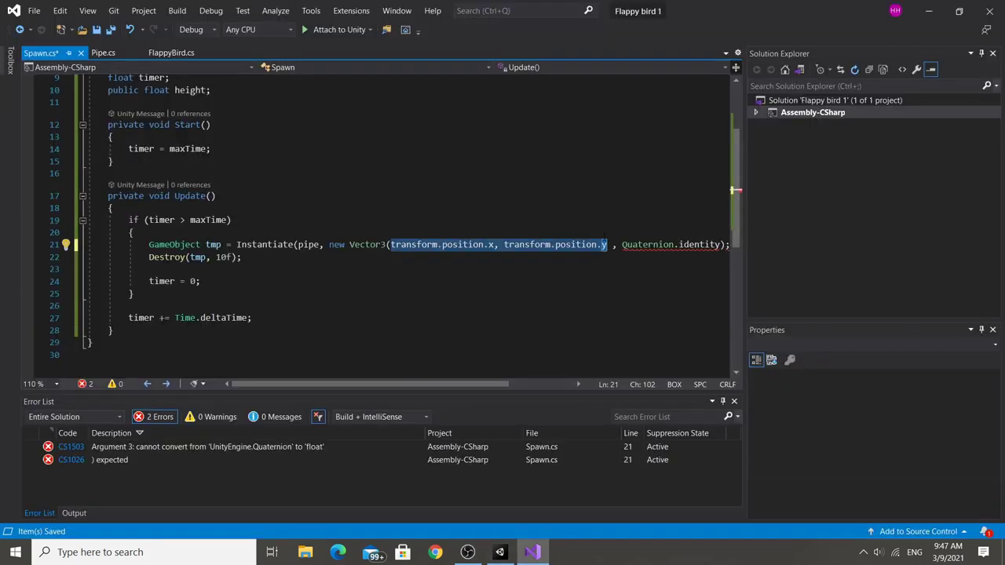
Add + Random.Range(-height, height) to the y argument on line 21.
{"action": "left_click", "coordinate": [610, 244]}
{"action": "type", "text": "rando"}
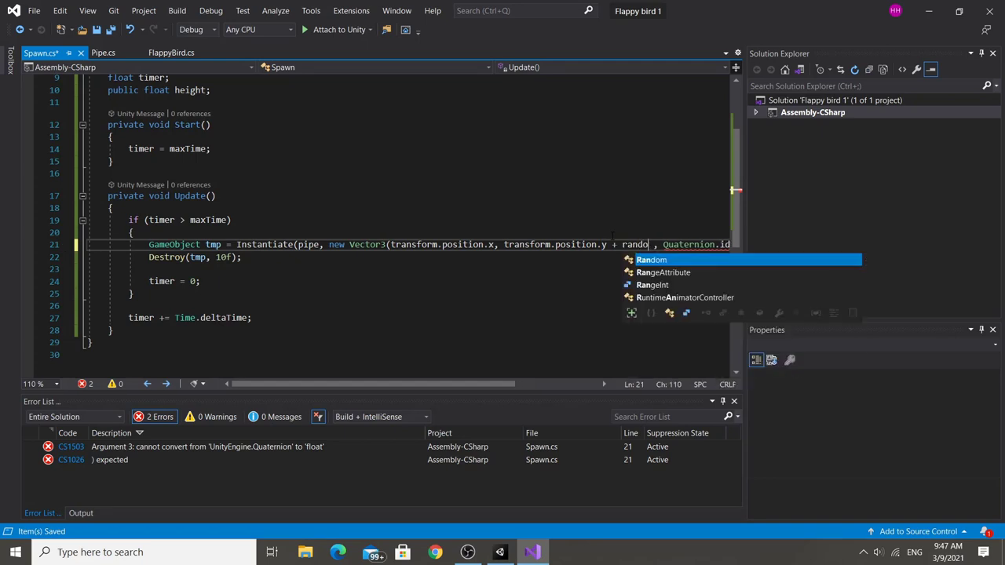
{"action": "key", "text": "Tab"}
{"action": "type", "text": ".ran"}
{"action": "key", "text": "Tab"}
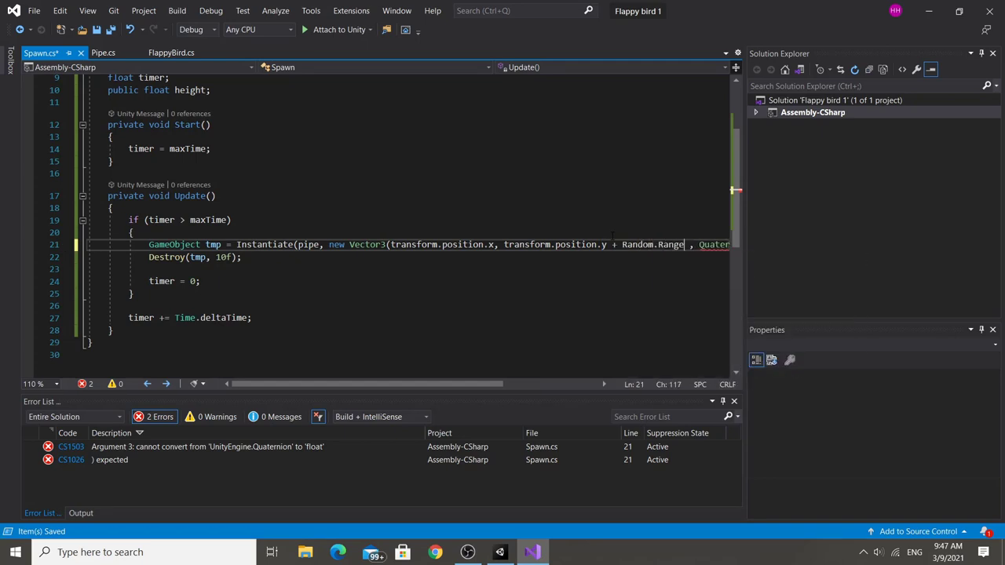
{"action": "type", "text": "(-hea"}
{"action": "key", "text": "BackSpace"}
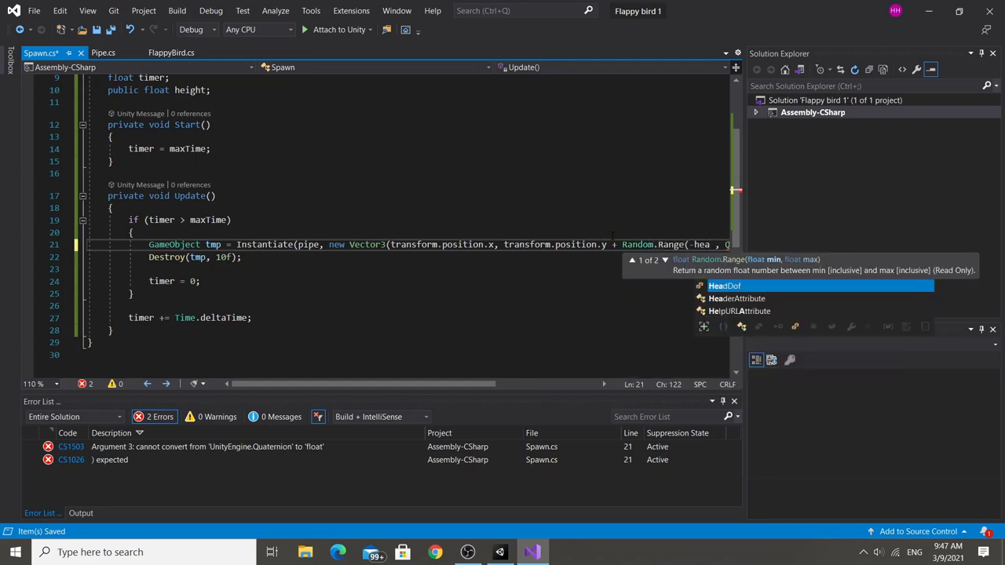
{"action": "type", "text": "ight, h"}
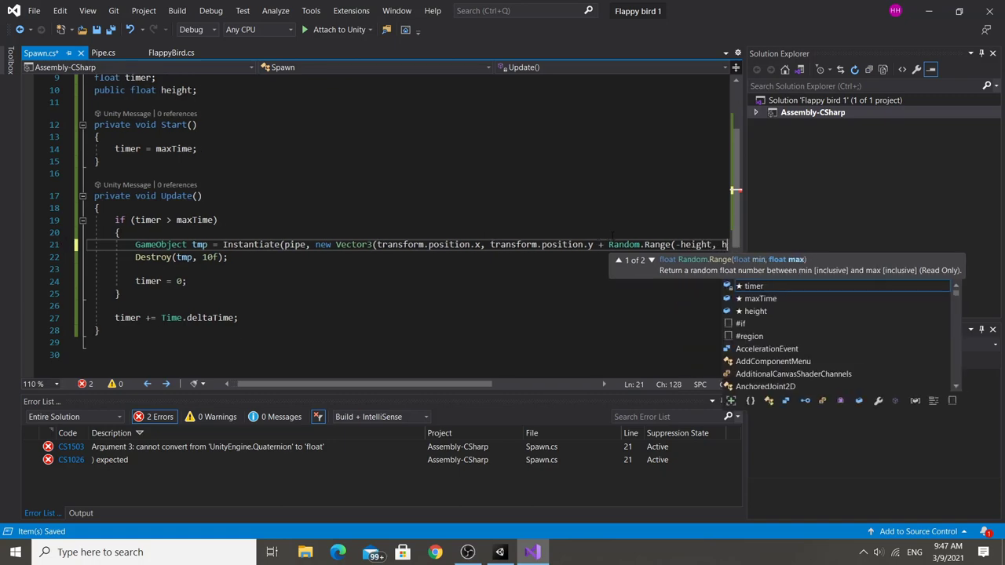
{"action": "type", "text": "e"}
{"action": "key", "text": "Tab"}
{"action": "type", "text": ")"}
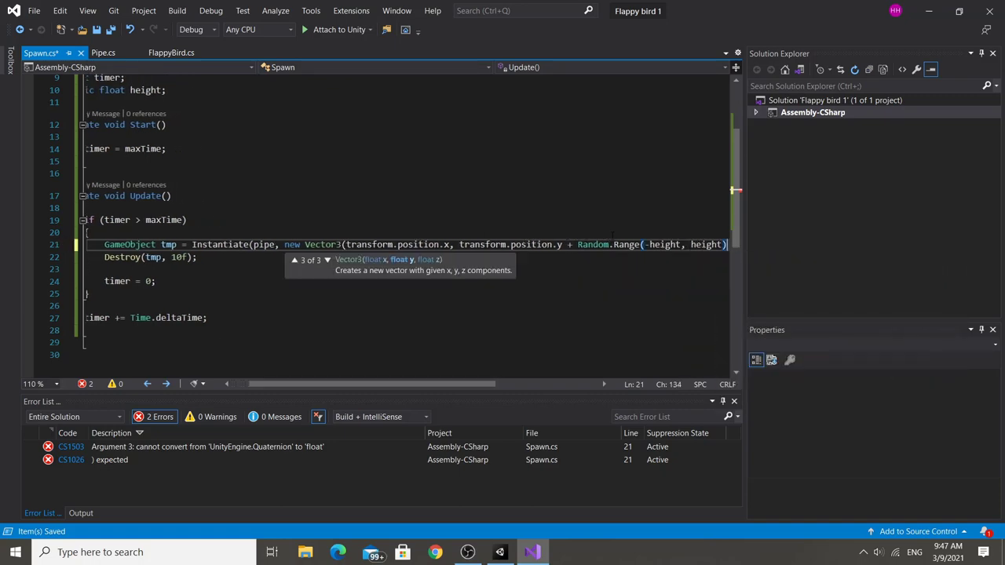
Confirm the spawner's new Height value in the Unity Inspector.
{"action": "key", "text": "alt+Tab"}
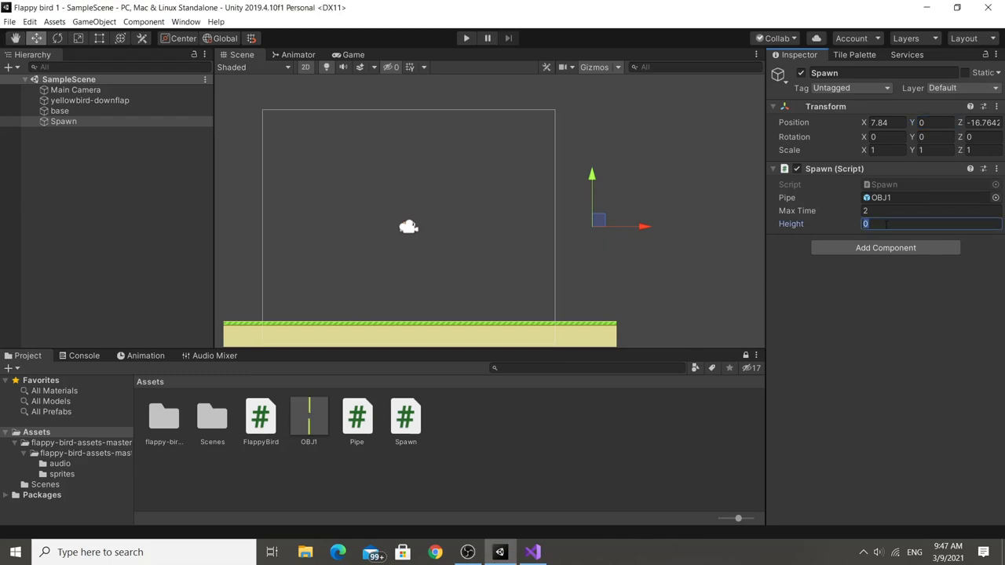
{"action": "key", "text": "Return"}
{"action": "key", "text": "alt+Tab"}
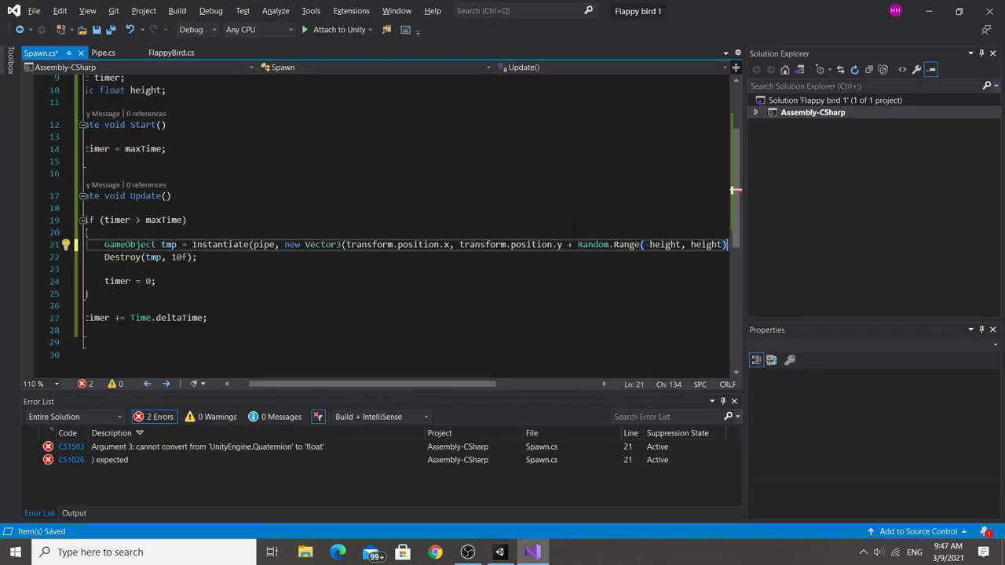
{"action": "scroll", "coordinate": [626, 240], "scroll_direction": "up", "scroll_amount": 3}
{"action": "scroll", "coordinate": [626, 241], "scroll_direction": "down", "scroll_amount": 2}
Close the Vector3 on line 21 with , 0) so z is 0.
{"action": "left_click_drag", "start_coordinate": [628, 268], "coordinate": [664, 298]}
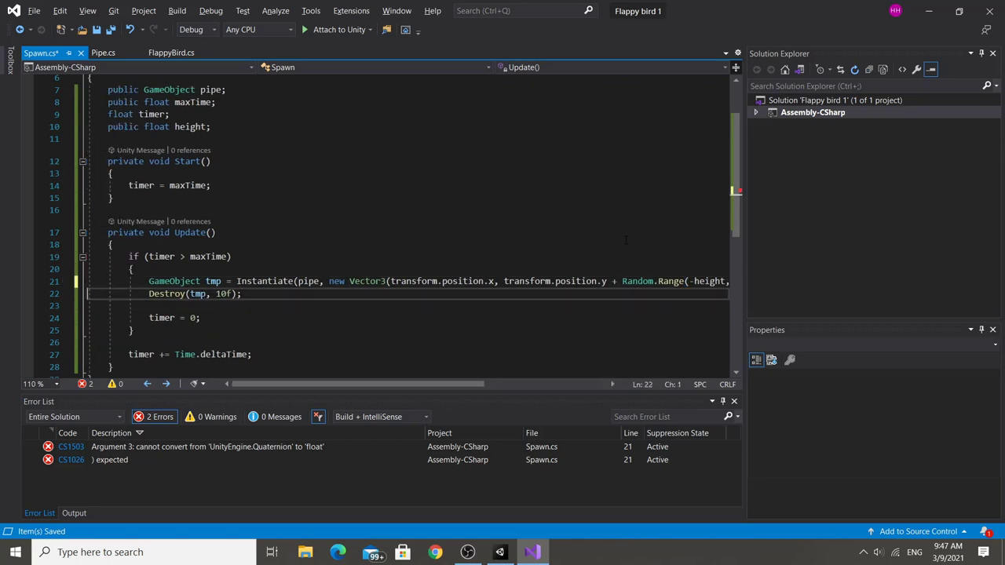
{"action": "left_click", "coordinate": [709, 281]}
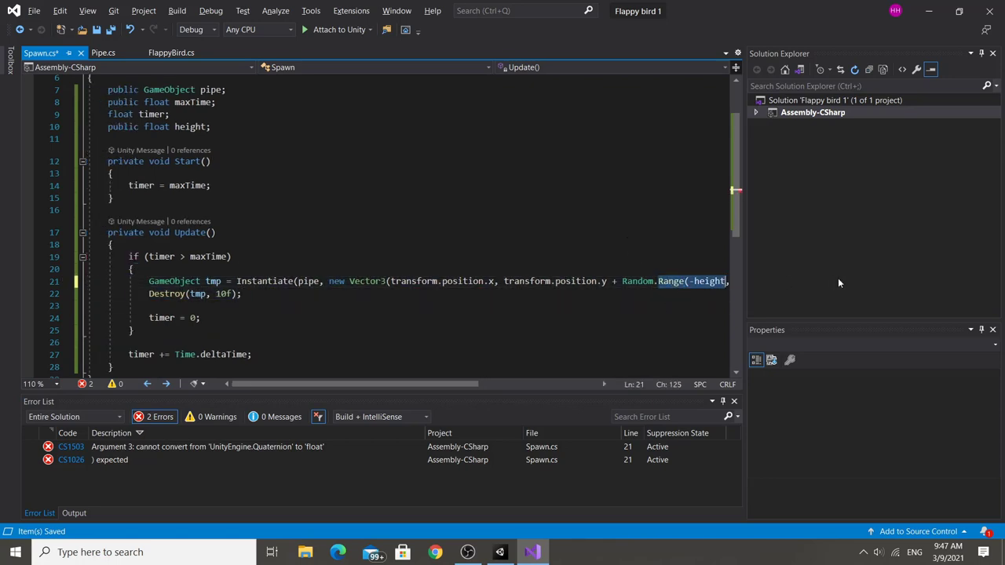
{"action": "left_click_drag", "start_coordinate": [709, 281], "coordinate": [729, 281]}
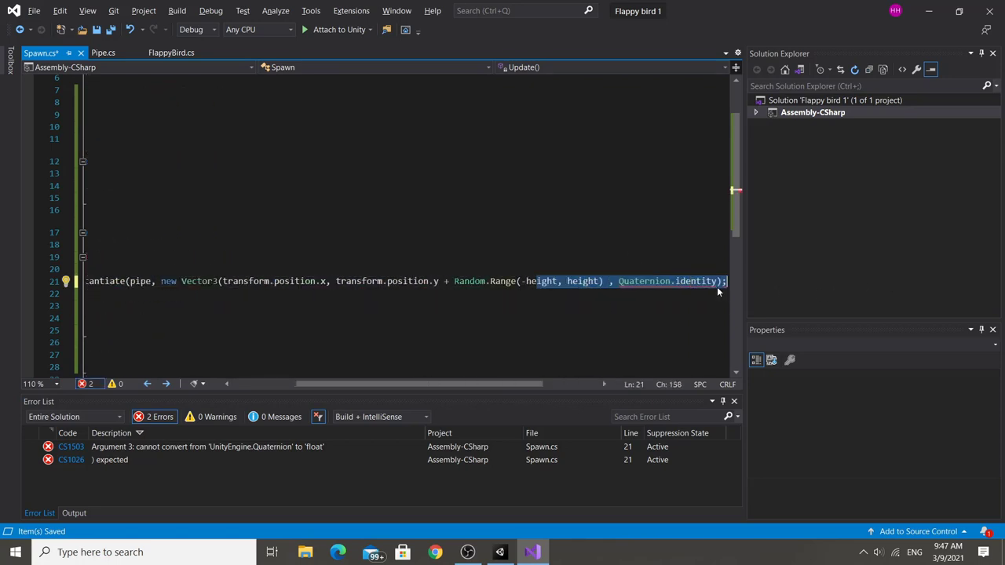
{"action": "left_click", "coordinate": [604, 281]}
{"action": "type", "text": ", 0"}
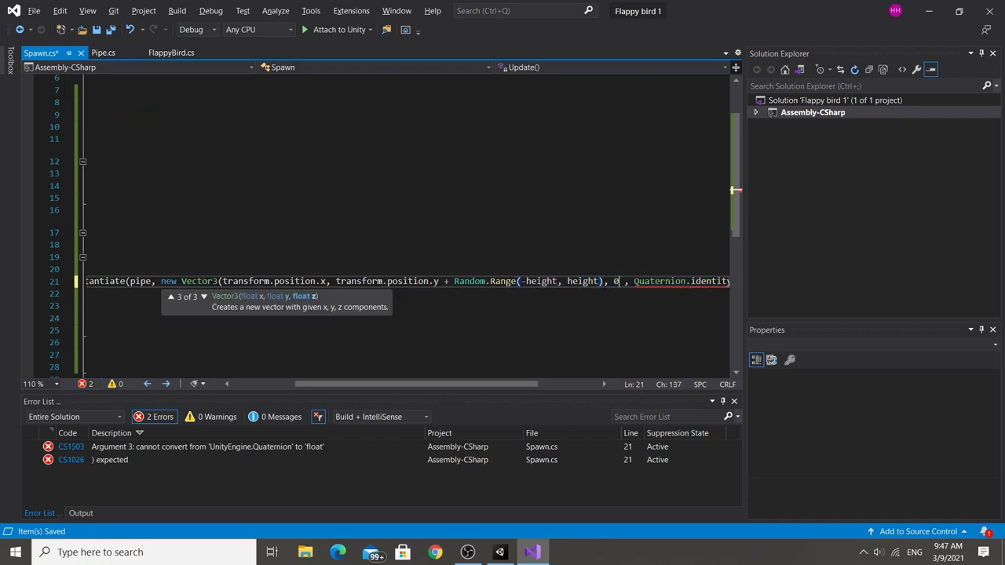
{"action": "type", "text": ")"}
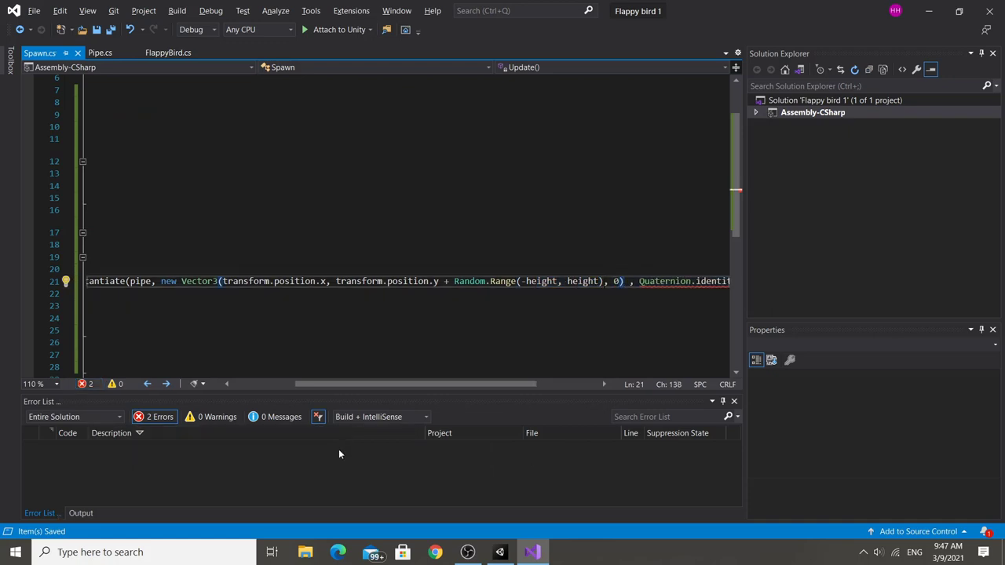
Reload the script, flap the bird past pipes spawning at random heights, then stop playing.
{"action": "left_click", "coordinate": [339, 232]}
{"action": "left_click", "coordinate": [499, 552]}
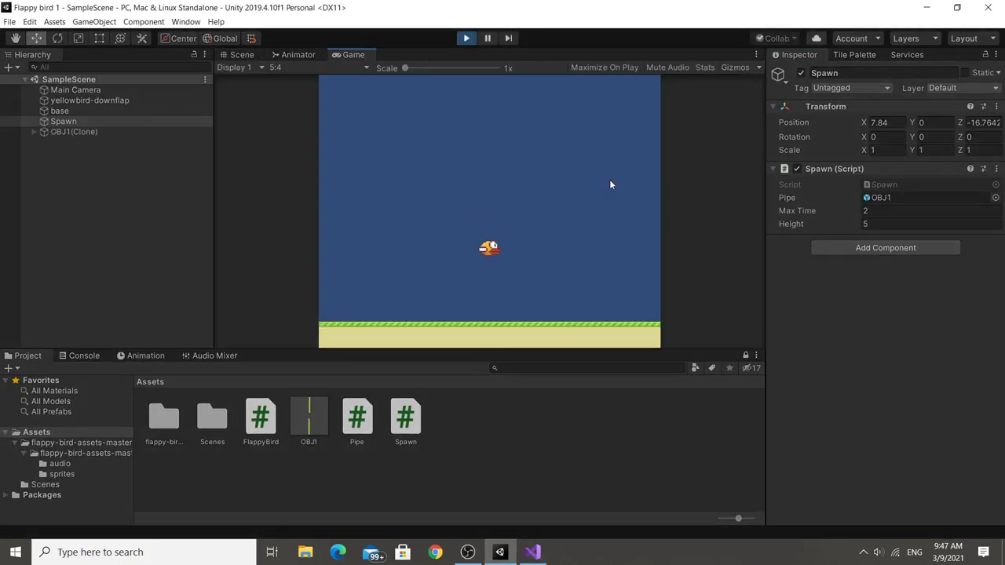
{"action": "left_click", "coordinate": [610, 182]}
{"action": "left_click", "coordinate": [611, 181]}
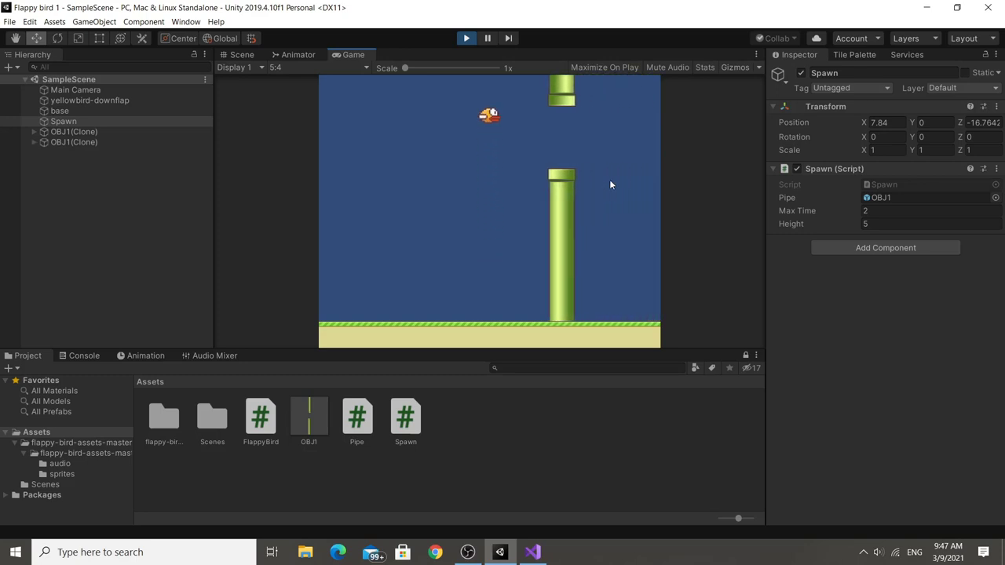
{"action": "left_click", "coordinate": [610, 179]}
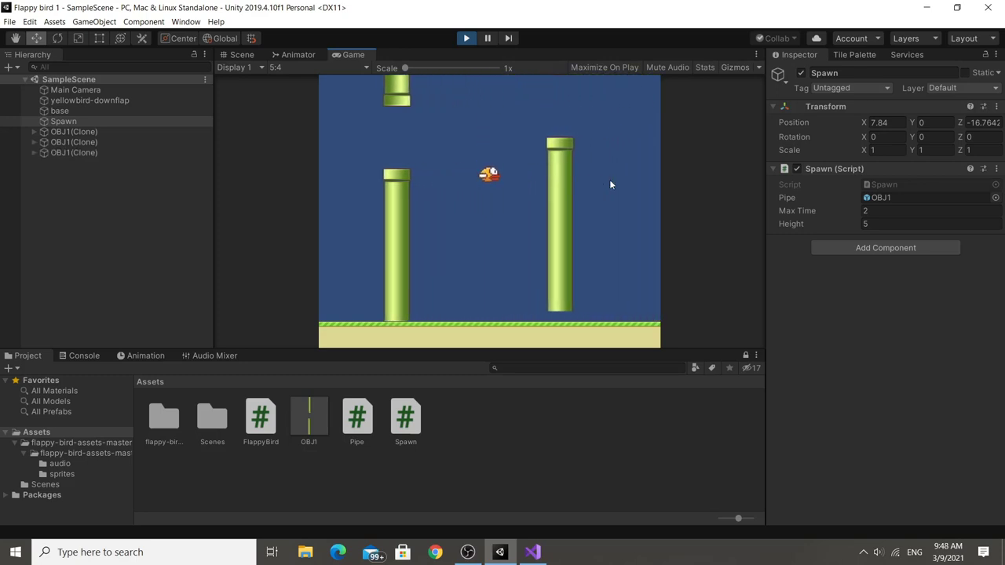
{"action": "left_click", "coordinate": [609, 179]}
{"action": "left_click", "coordinate": [610, 180]}
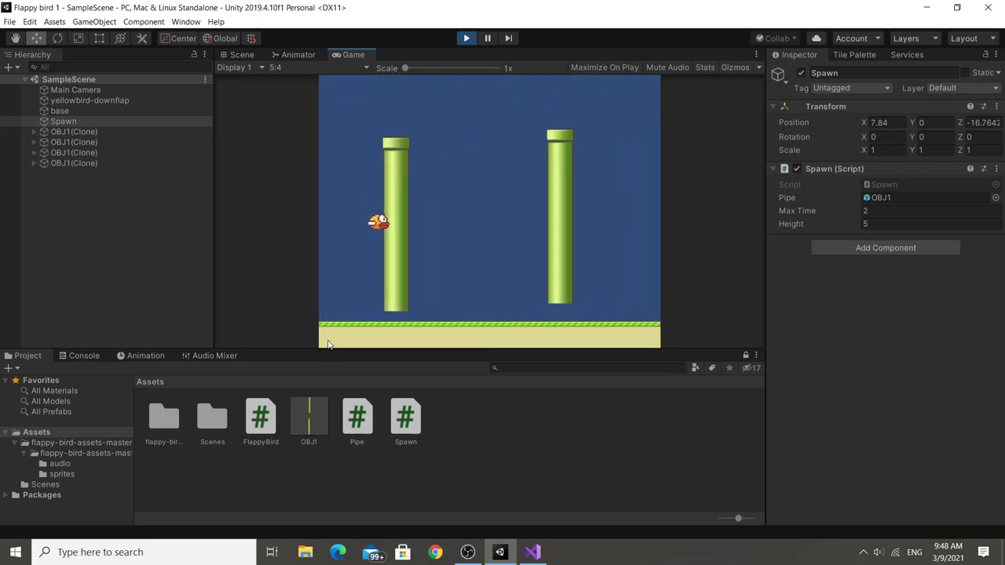
{"action": "left_click", "coordinate": [542, 245]}
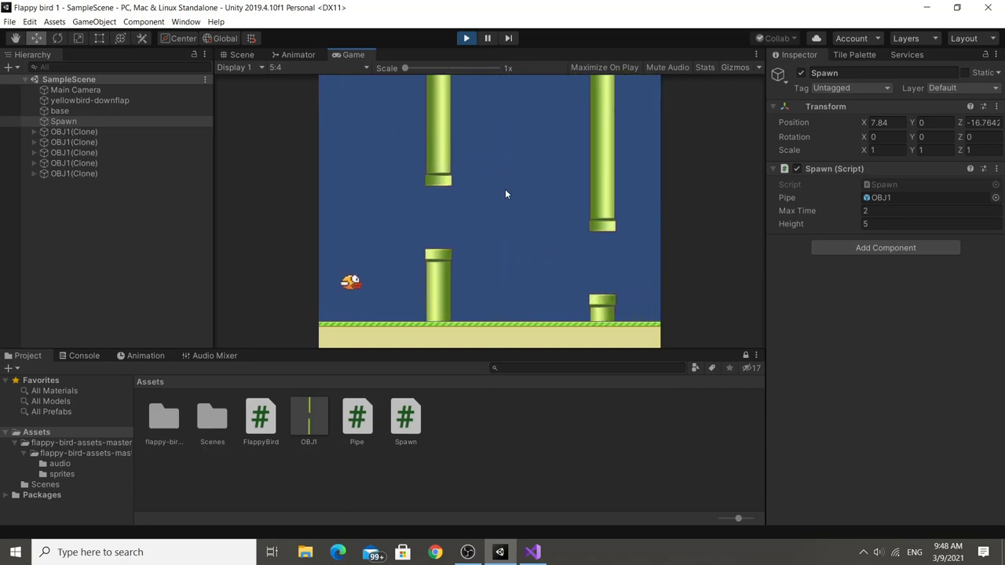
{"action": "left_click", "coordinate": [466, 38]}
Open the OBJ1 prefab, select pipe-green (1), and switch to the Rect tool.
{"action": "double_click", "coordinate": [302, 413]}
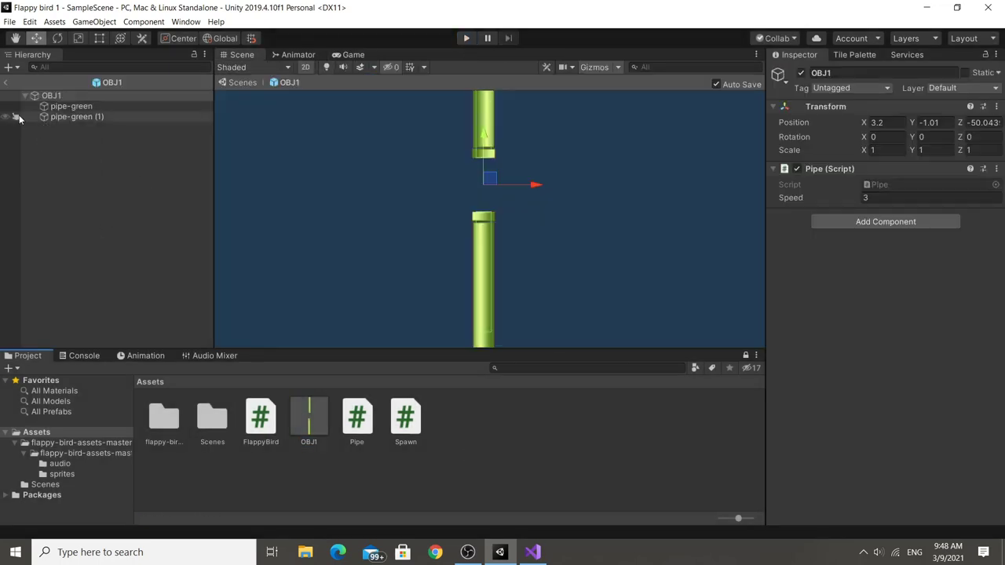
{"action": "left_click", "coordinate": [64, 117]}
{"action": "scroll", "coordinate": [597, 330], "scroll_direction": "up", "scroll_amount": 2}
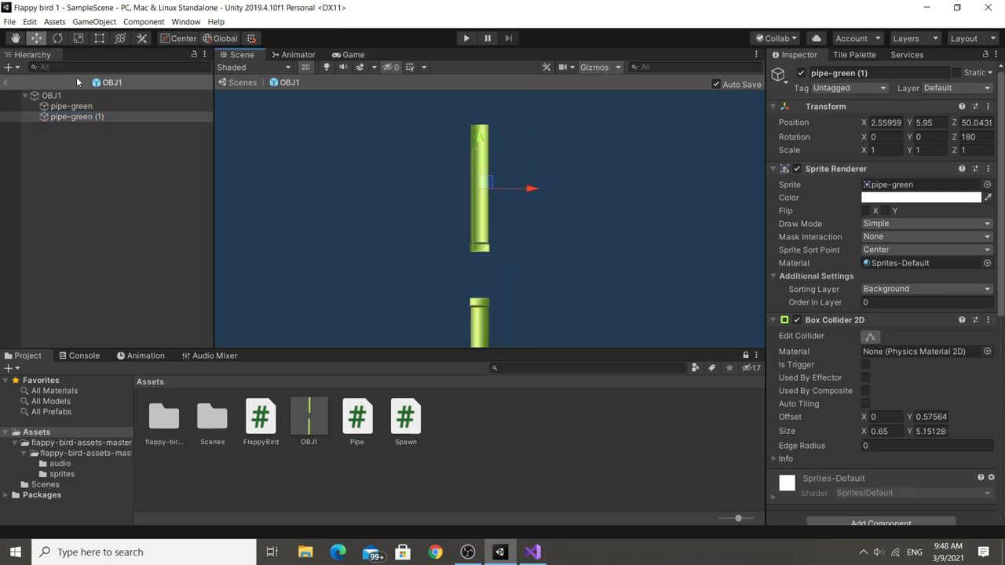
{"action": "left_click", "coordinate": [77, 38]}
{"action": "scroll", "coordinate": [498, 126], "scroll_direction": "up", "scroll_amount": 1}
{"action": "scroll", "coordinate": [529, 149], "scroll_direction": "up", "scroll_amount": 1}
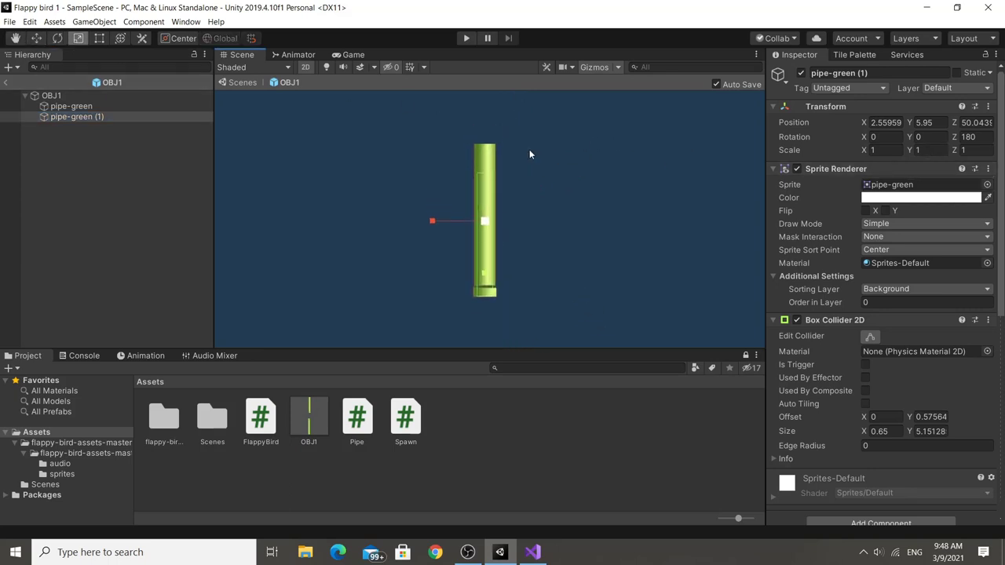
{"action": "left_click", "coordinate": [100, 39]}
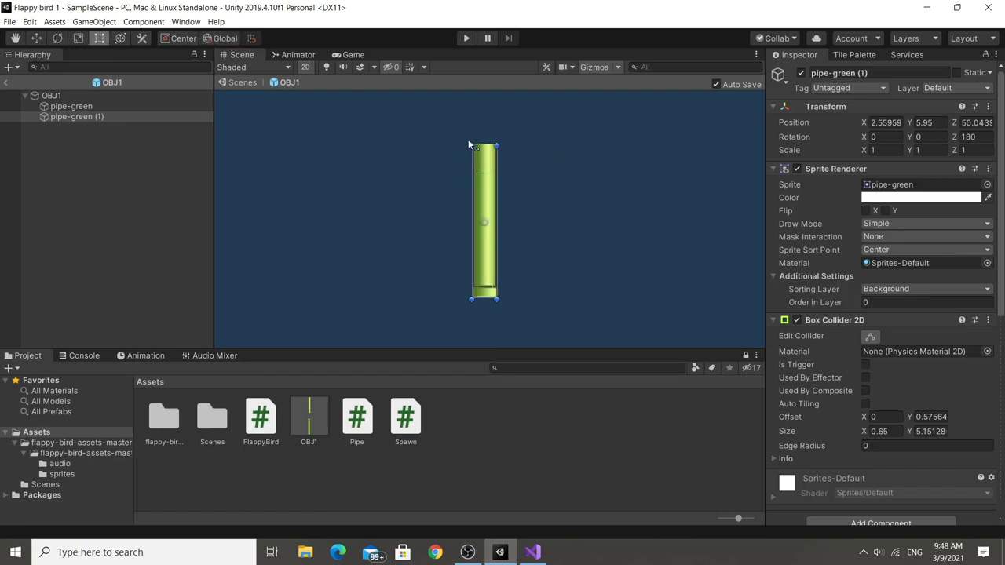
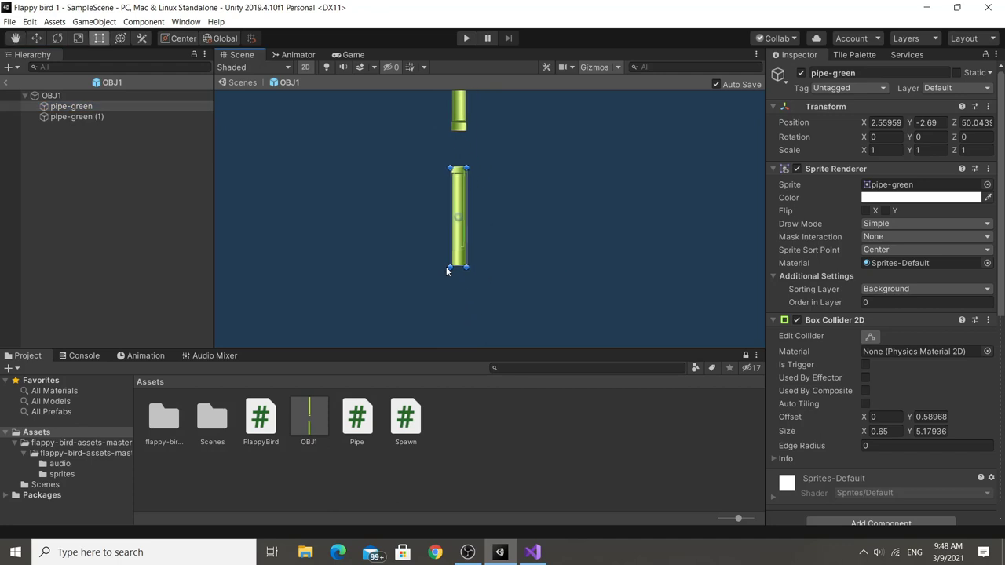
Stretch the OBJ1 prefab's lower green pipe taller, return to SampleScene, and start Play mode.
{"action": "left_click_drag", "start_coordinate": [456, 268], "coordinate": [460, 314]}
{"action": "middle_click_drag", "start_coordinate": [480, 281], "coordinate": [559, 253]}
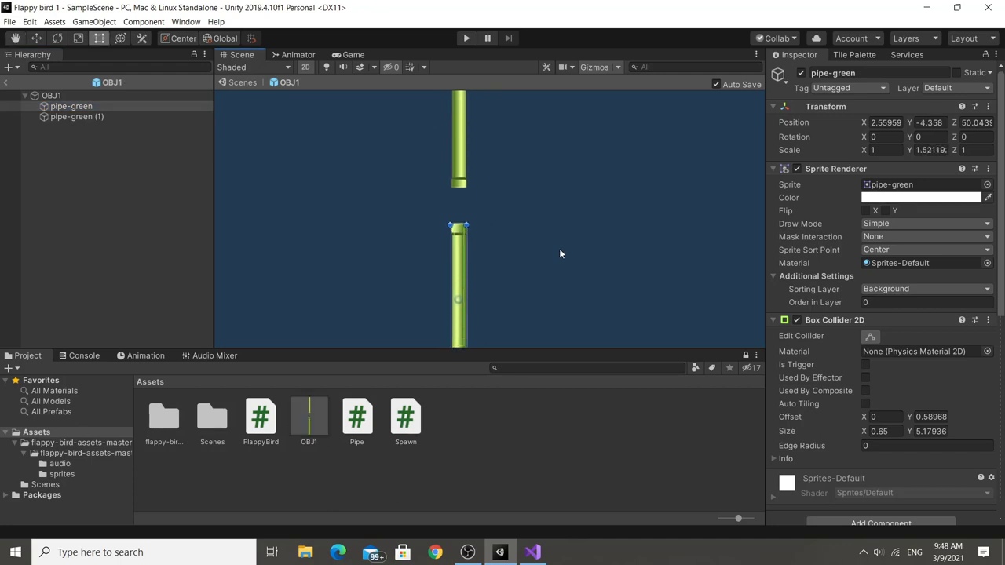
{"action": "left_click", "coordinate": [351, 221]}
{"action": "left_click", "coordinate": [8, 83]}
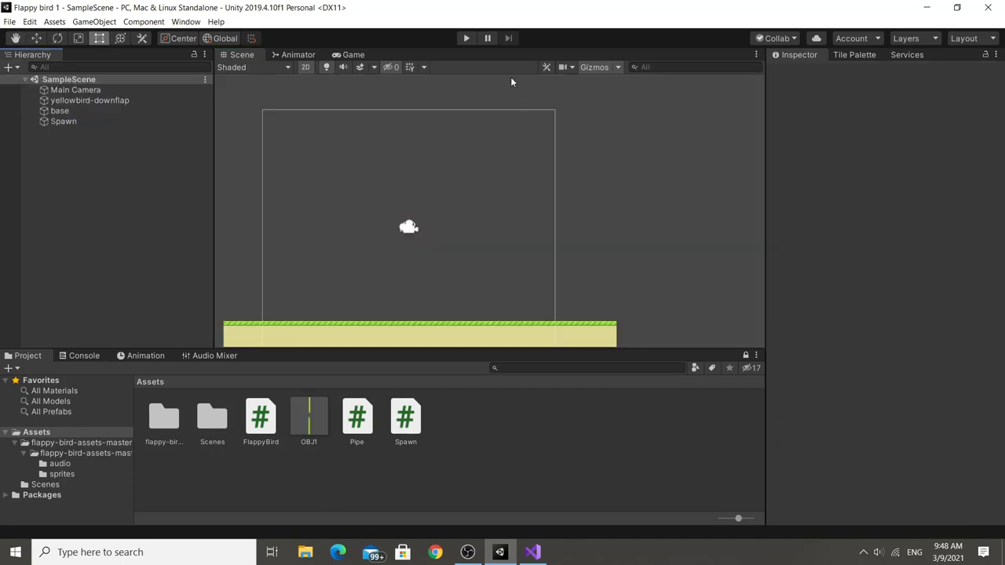
{"action": "left_click", "coordinate": [465, 38]}
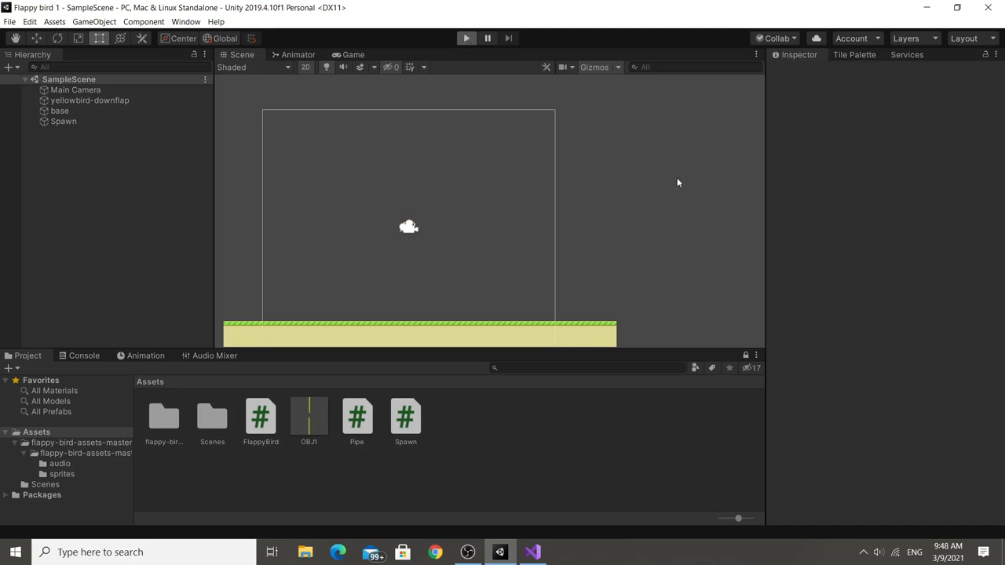
Flap the bird between the scrolling pipe pairs using clicks and the space bar, then stop playing.
{"action": "left_click", "coordinate": [597, 178]}
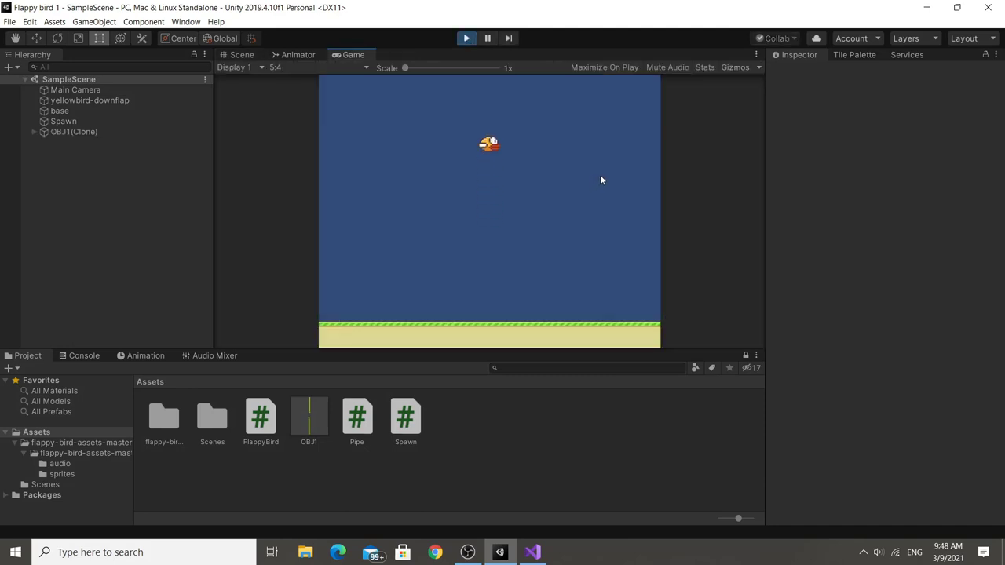
{"action": "left_click", "coordinate": [601, 176]}
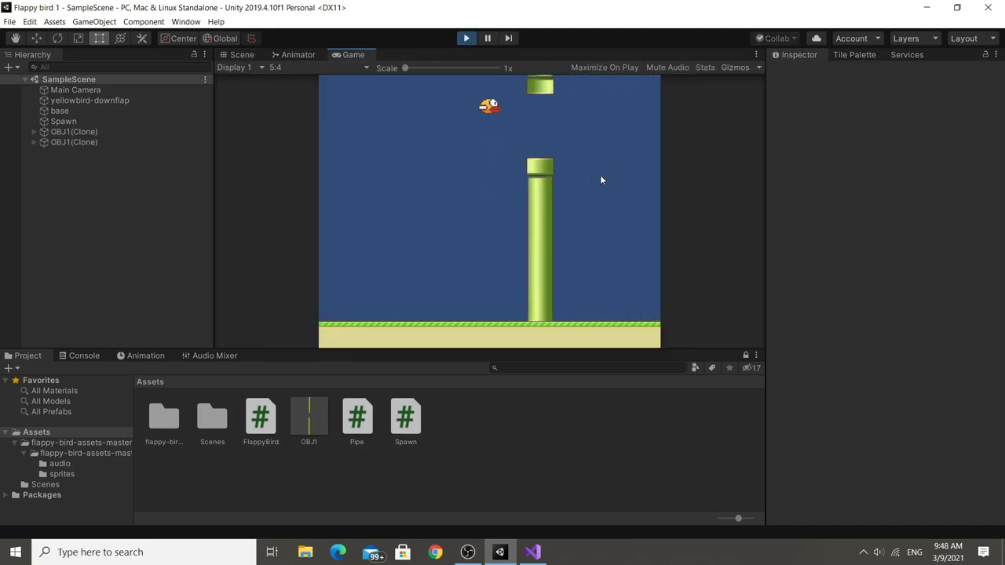
{"action": "left_click", "coordinate": [601, 179]}
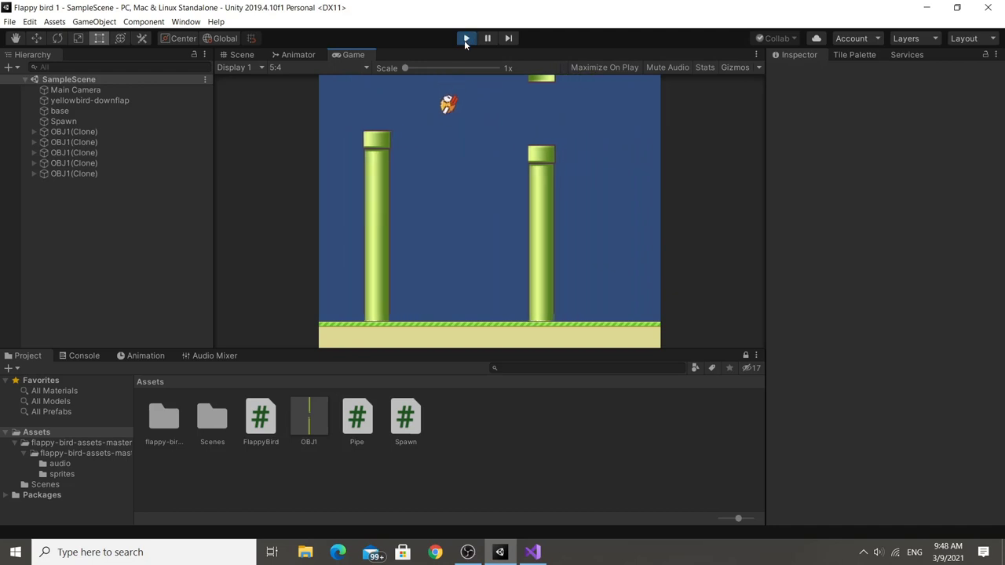
{"action": "key", "text": "space"}
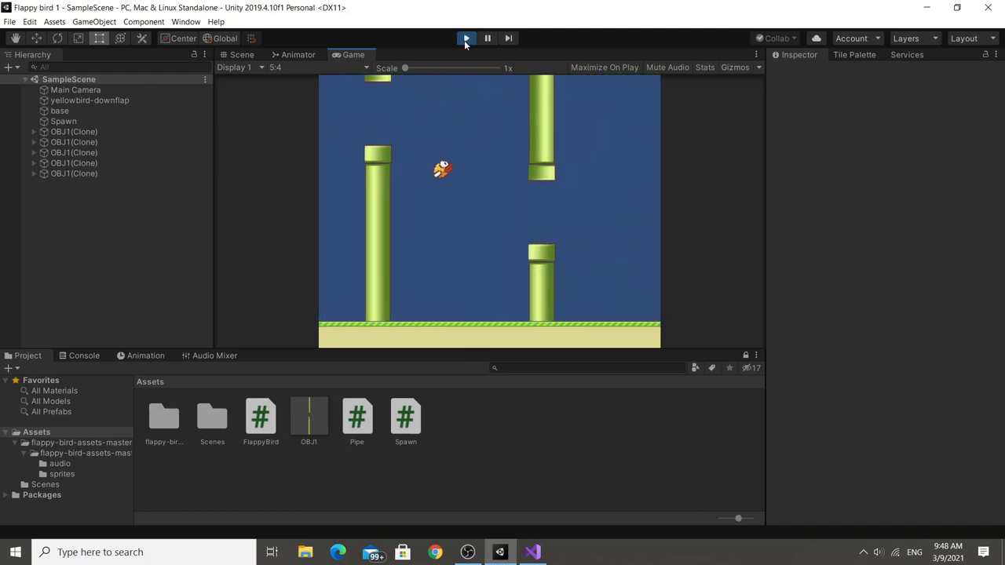
{"action": "key", "text": "space"}
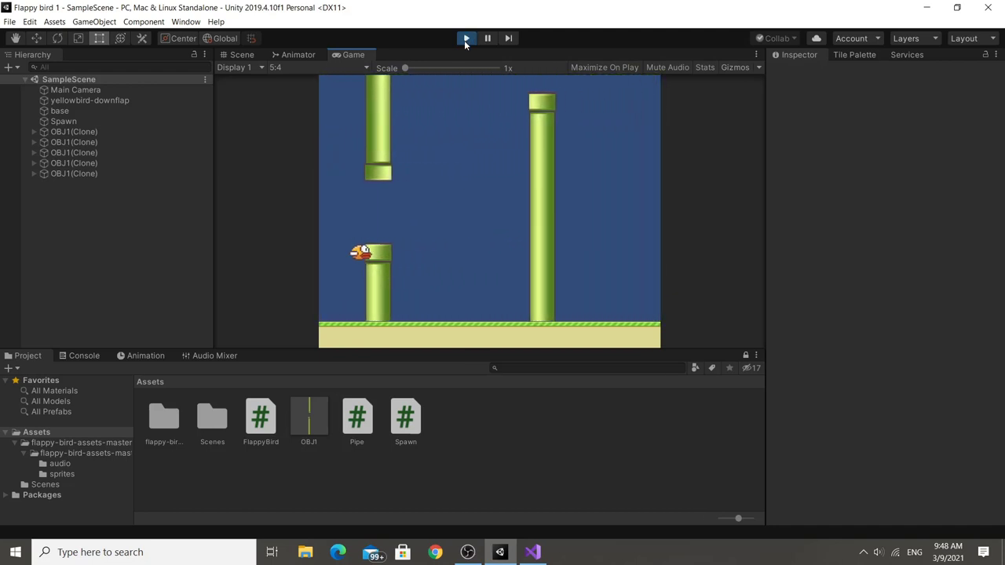
{"action": "key", "text": "space"}
{"action": "key", "text": "space"}
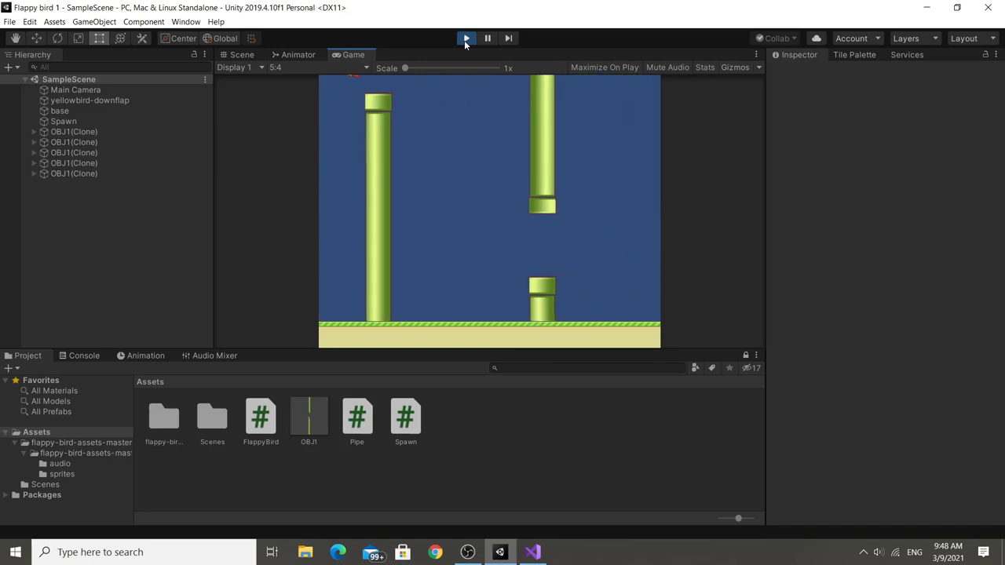
{"action": "left_click", "coordinate": [466, 38]}
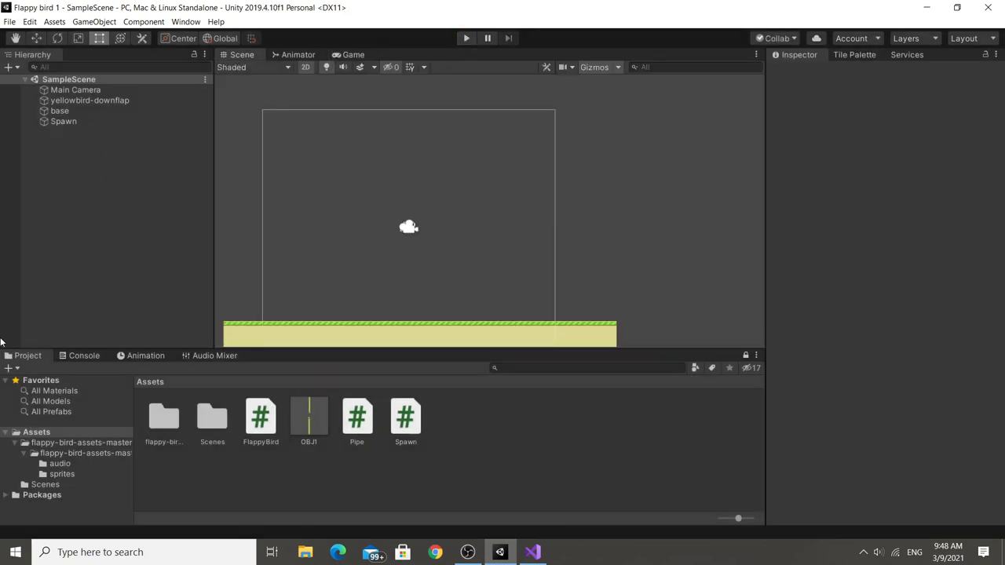
Set the Spawn script's Height to 4 and save the scene.
{"action": "left_click", "coordinate": [63, 121]}
{"action": "scroll", "coordinate": [548, 218], "scroll_direction": "down", "scroll_amount": 1}
{"action": "scroll", "coordinate": [617, 226], "scroll_direction": "up", "scroll_amount": 2}
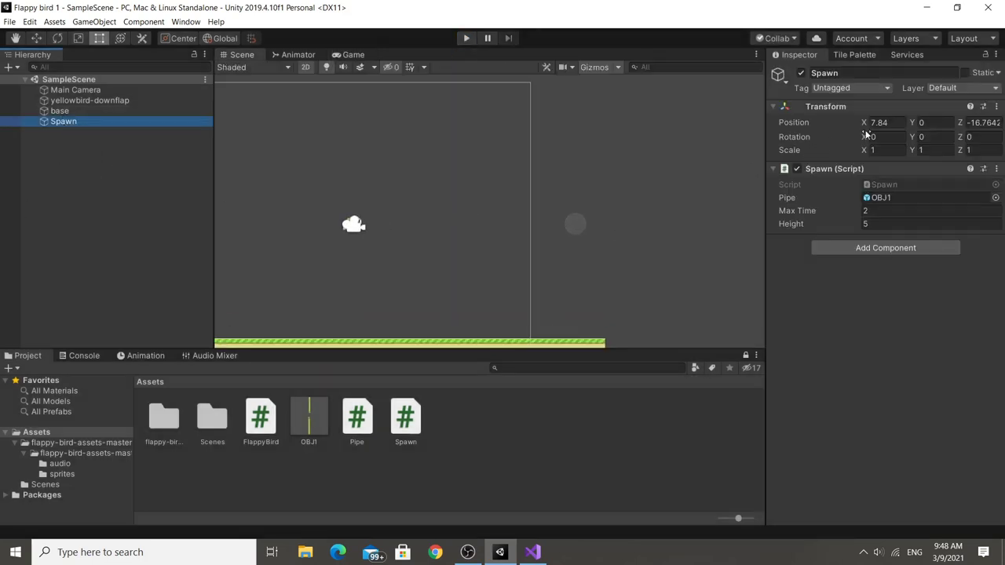
{"action": "left_click", "coordinate": [900, 224]}
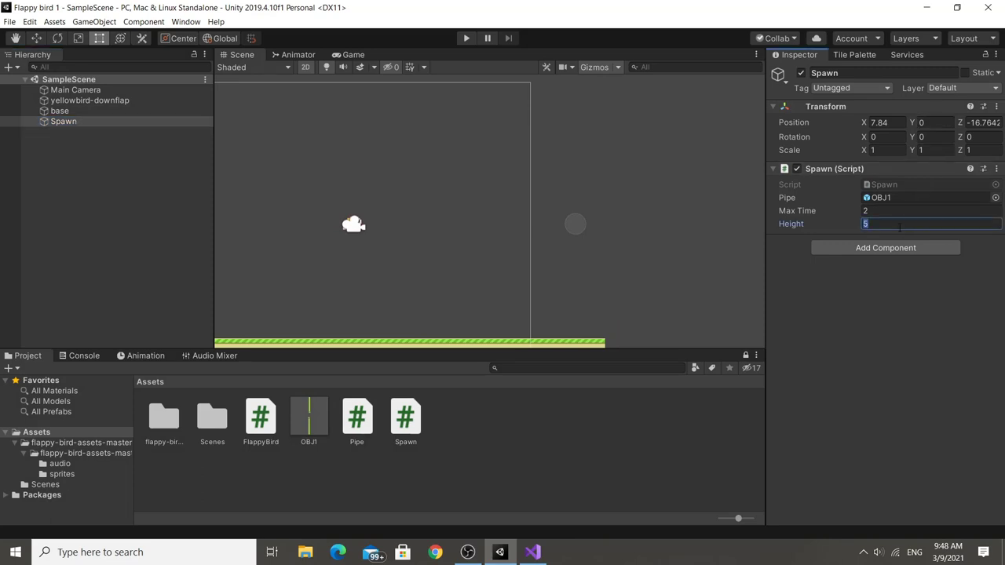
{"action": "type", "text": "4"}
{"action": "key", "text": "ctrl+s"}
Zoom and pan the Scene view to recentre on the camera frame.
{"action": "scroll", "coordinate": [490, 214], "scroll_direction": "down", "scroll_amount": 1}
{"action": "scroll", "coordinate": [518, 146], "scroll_direction": "down", "scroll_amount": 1}
{"action": "scroll", "coordinate": [583, 152], "scroll_direction": "down", "scroll_amount": 2}
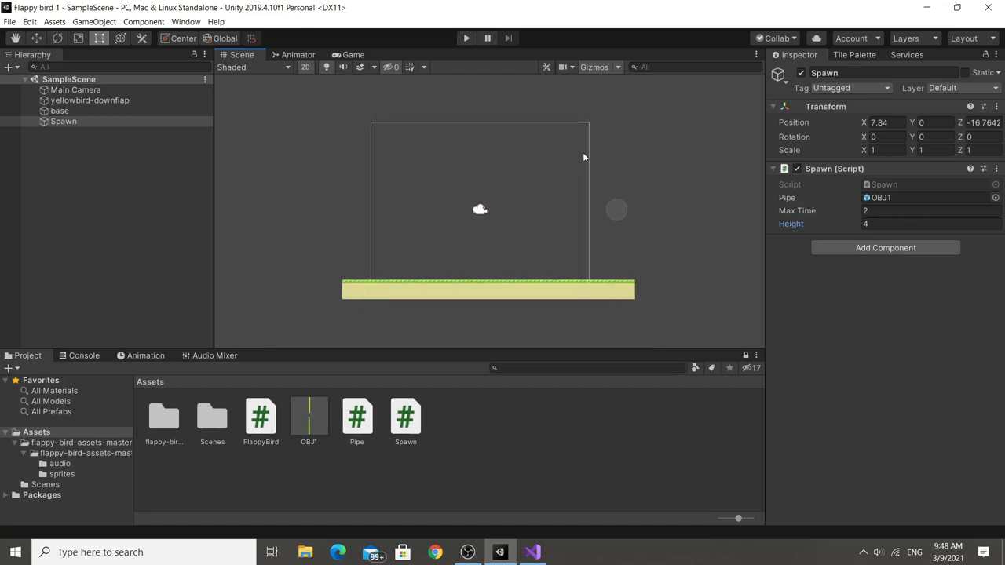
{"action": "scroll", "coordinate": [637, 175], "scroll_direction": "up", "scroll_amount": 3}
{"action": "middle_click_drag", "start_coordinate": [536, 175], "coordinate": [605, 165]}
{"action": "scroll", "coordinate": [704, 153], "scroll_direction": "down", "scroll_amount": 2}
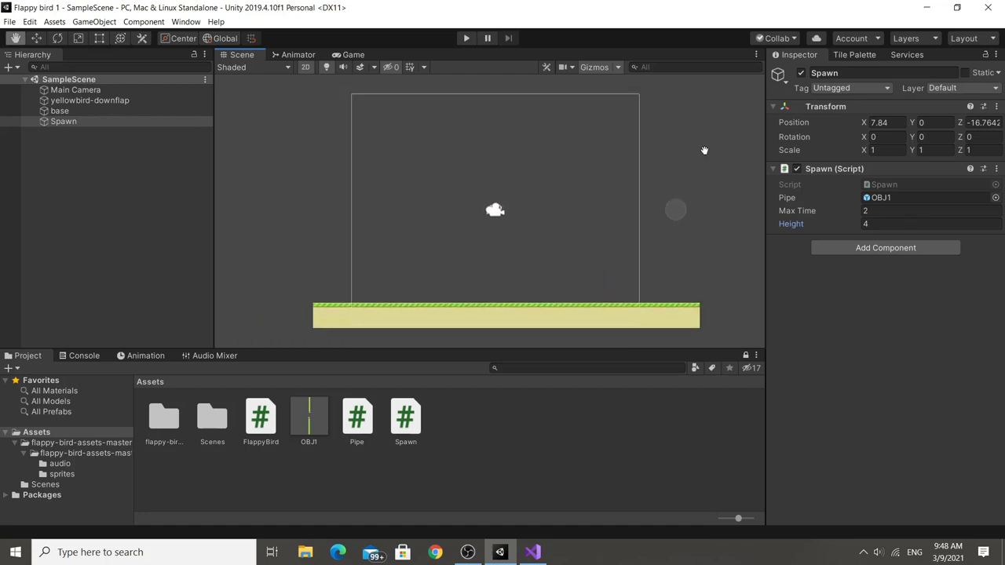
{"action": "scroll", "coordinate": [713, 171], "scroll_direction": "up", "scroll_amount": 2}
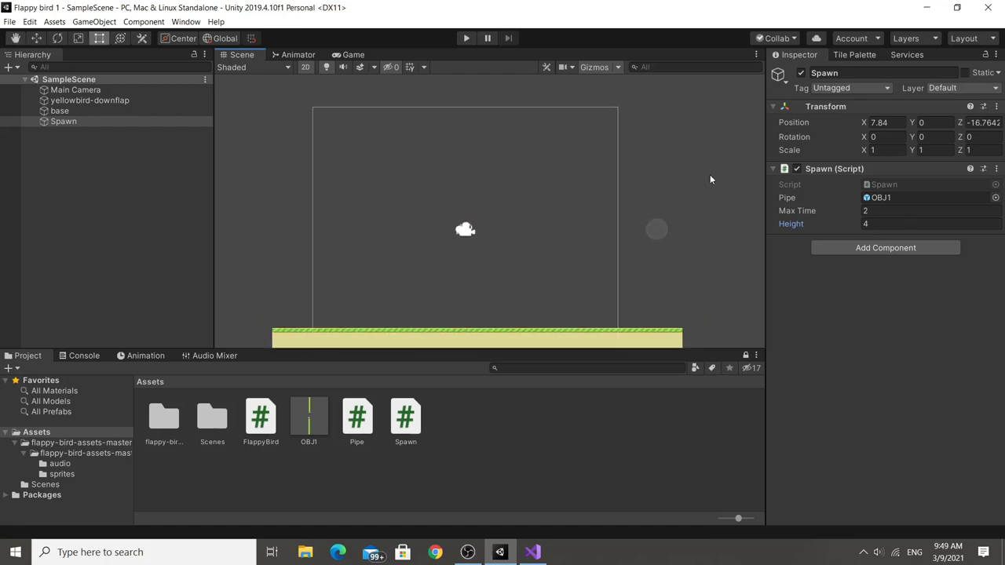
{"action": "scroll", "coordinate": [703, 176], "scroll_direction": "down", "scroll_amount": 2}
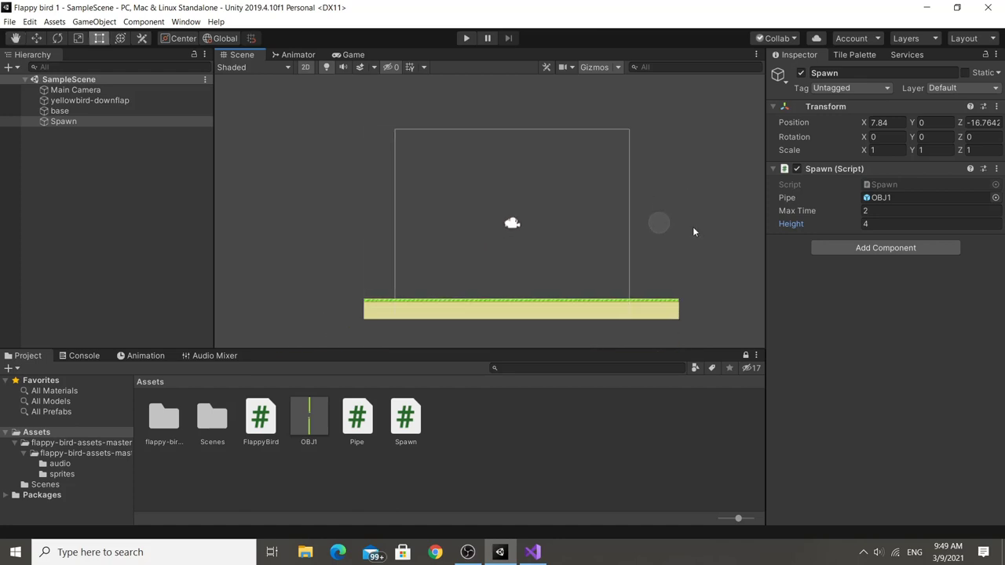
{"action": "scroll", "coordinate": [694, 232], "scroll_direction": "up", "scroll_amount": 2}
{"action": "middle_click_drag", "start_coordinate": [636, 153], "coordinate": [653, 165]}
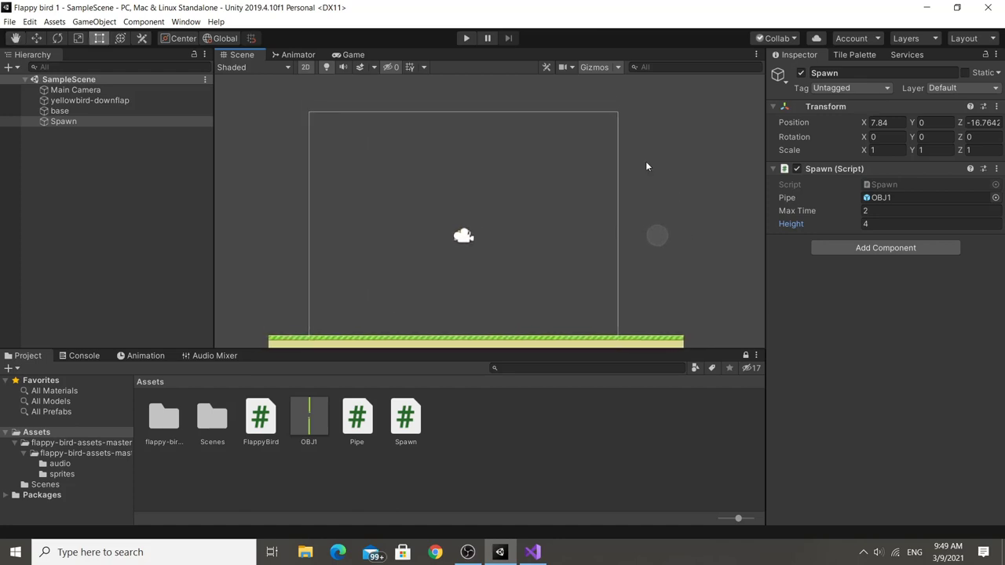